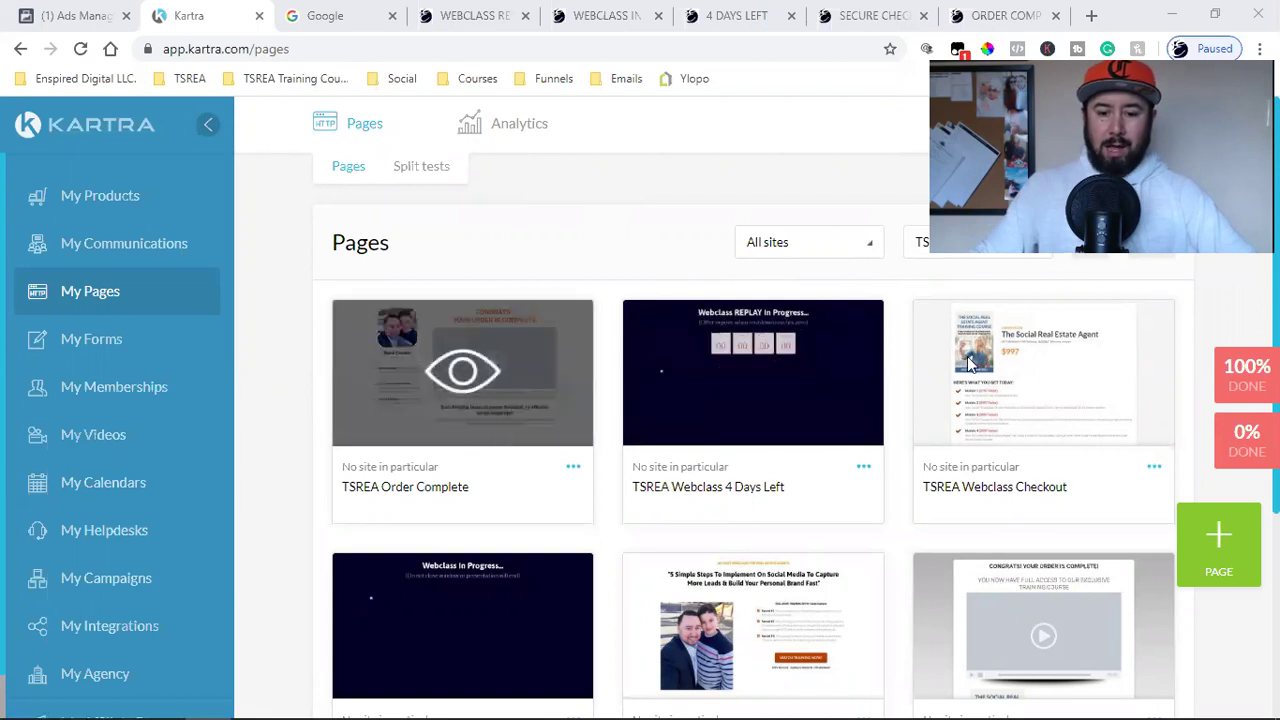
scroll(896, 488, down, 2)
scroll(531, 451, up, 2)
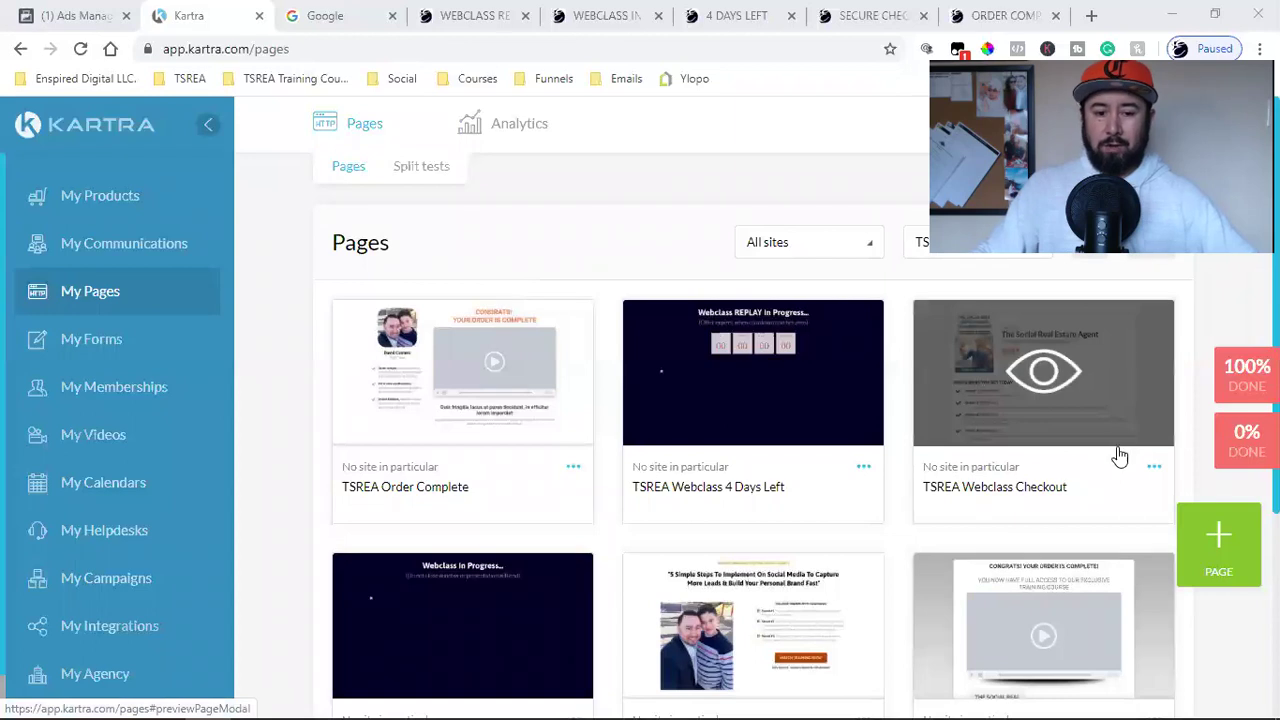
Review the live webclass registration page and open its sign-up form from Watch Training Now
click(458, 12)
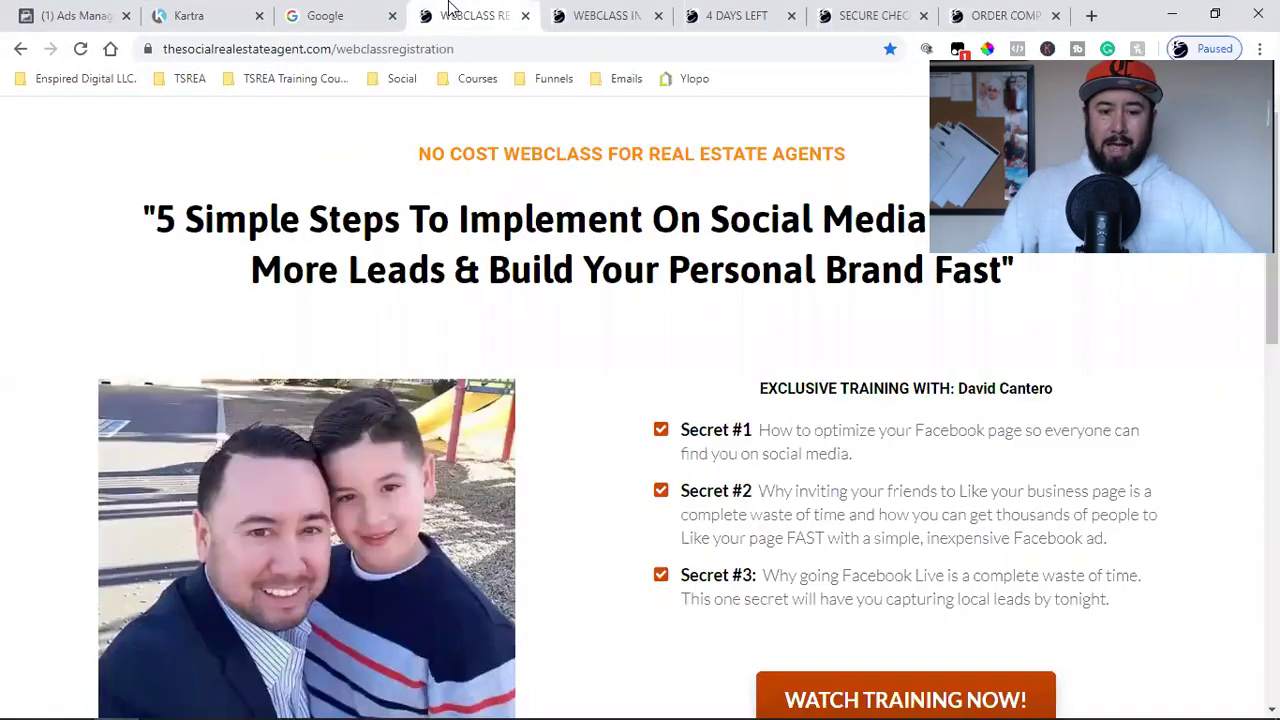
scroll(686, 460, down, 1)
scroll(686, 460, down, 10)
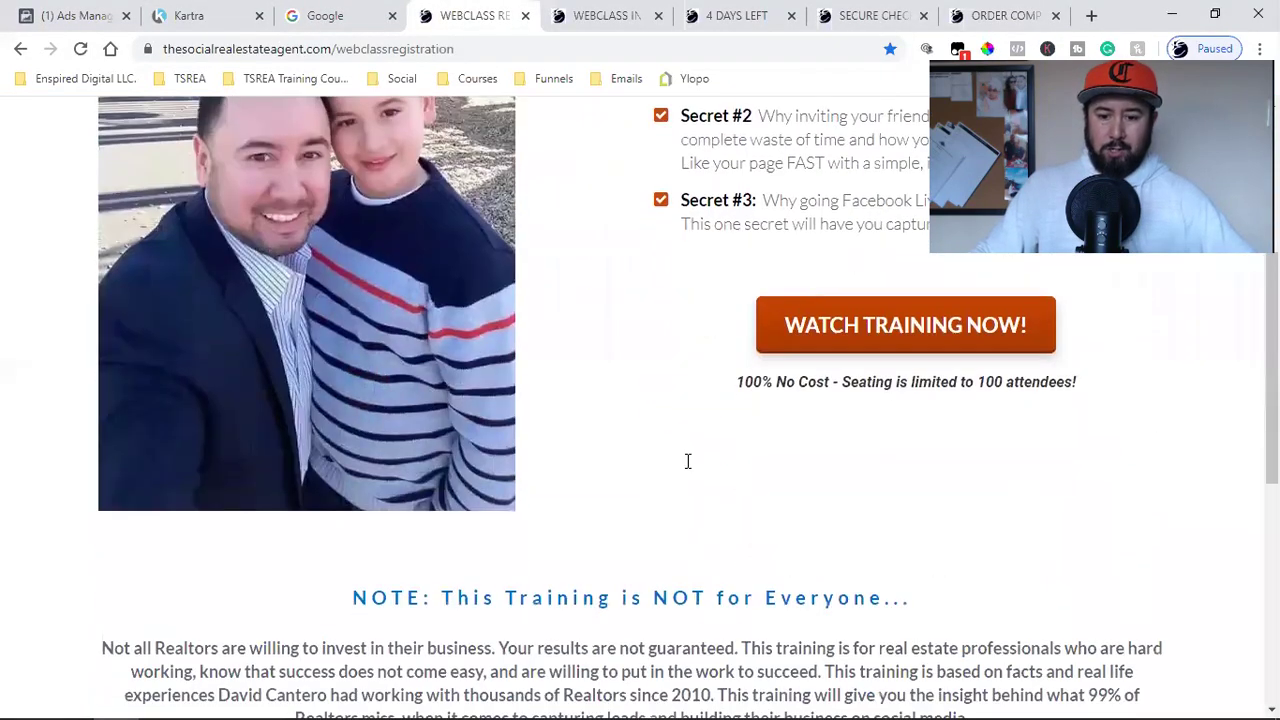
scroll(686, 463, up, 15)
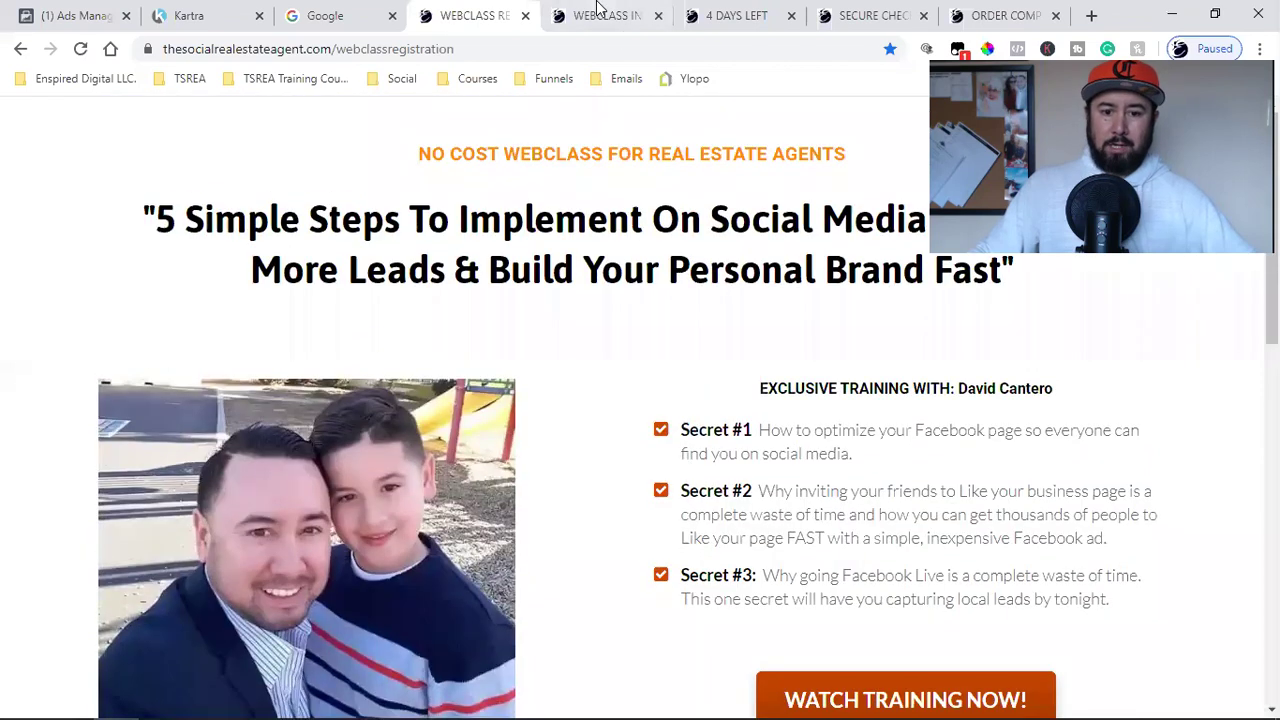
scroll(686, 403, down, 5)
click(874, 326)
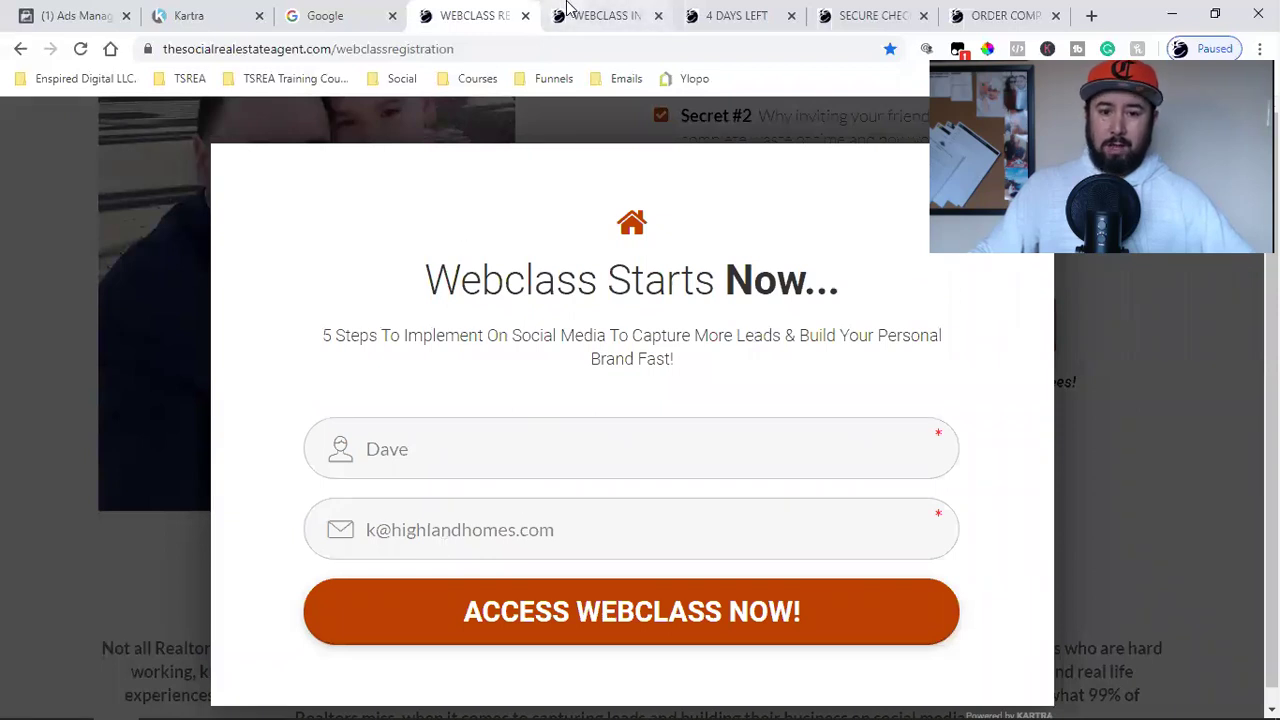
Examine the Webclass In Progress page from its video area to the special one-time offer, full-access button and course details
click(567, 7)
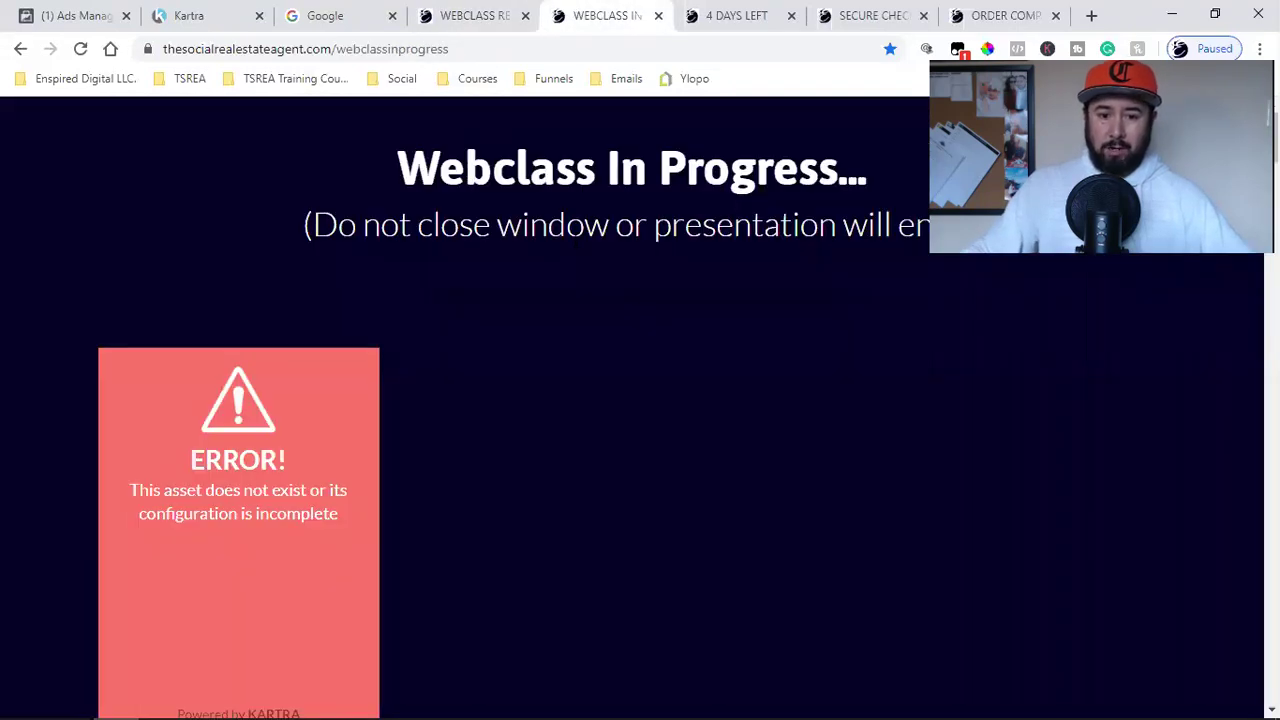
scroll(571, 380, down, 2)
scroll(682, 383, up, 2)
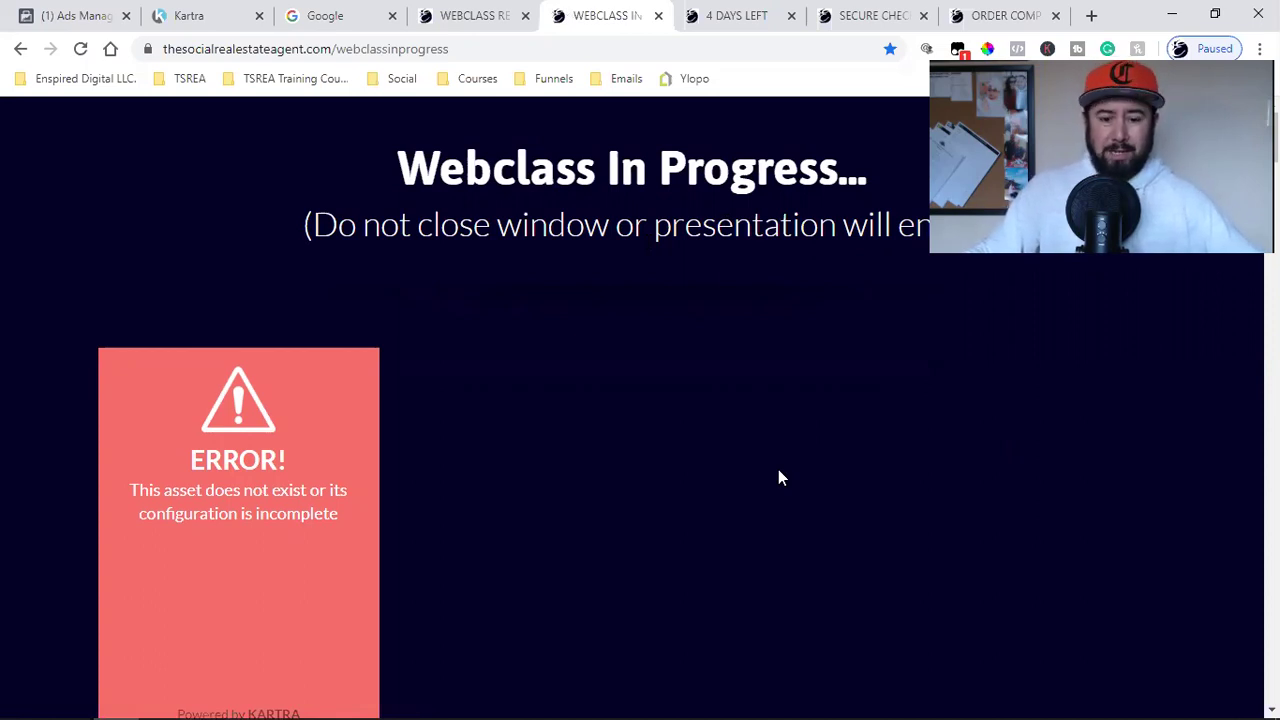
scroll(778, 469, down, 8)
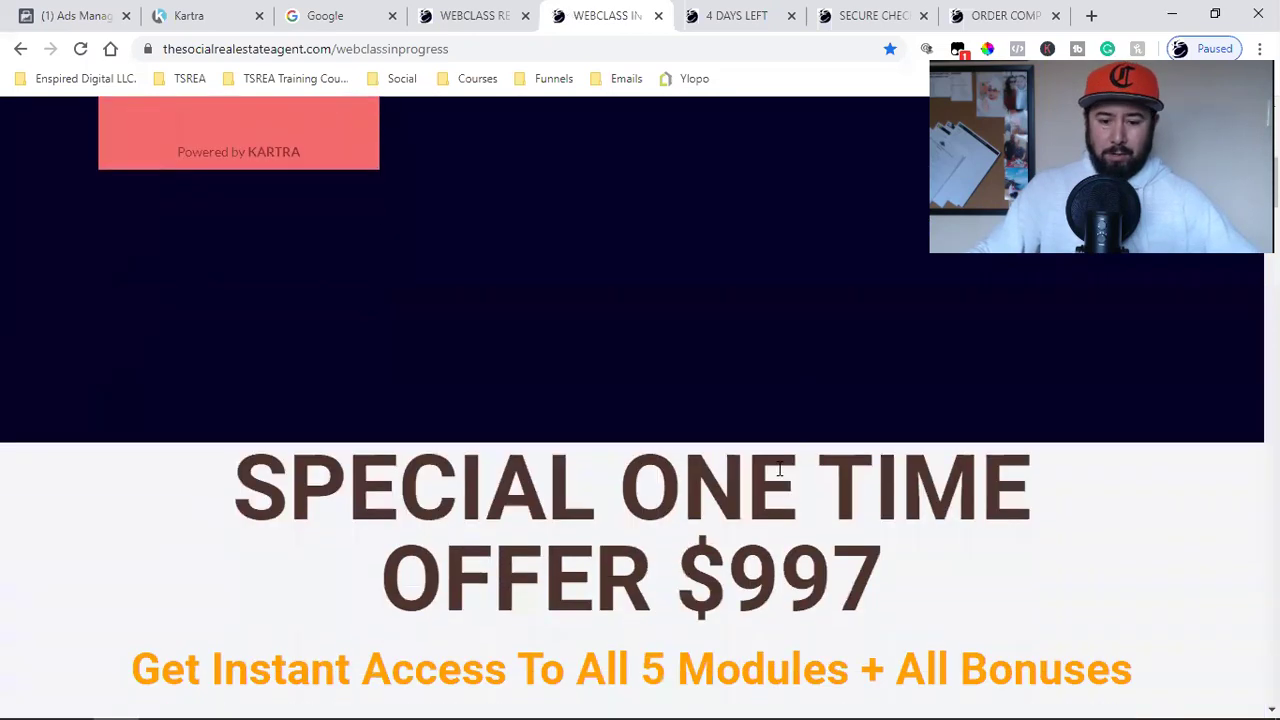
scroll(778, 469, down, 2)
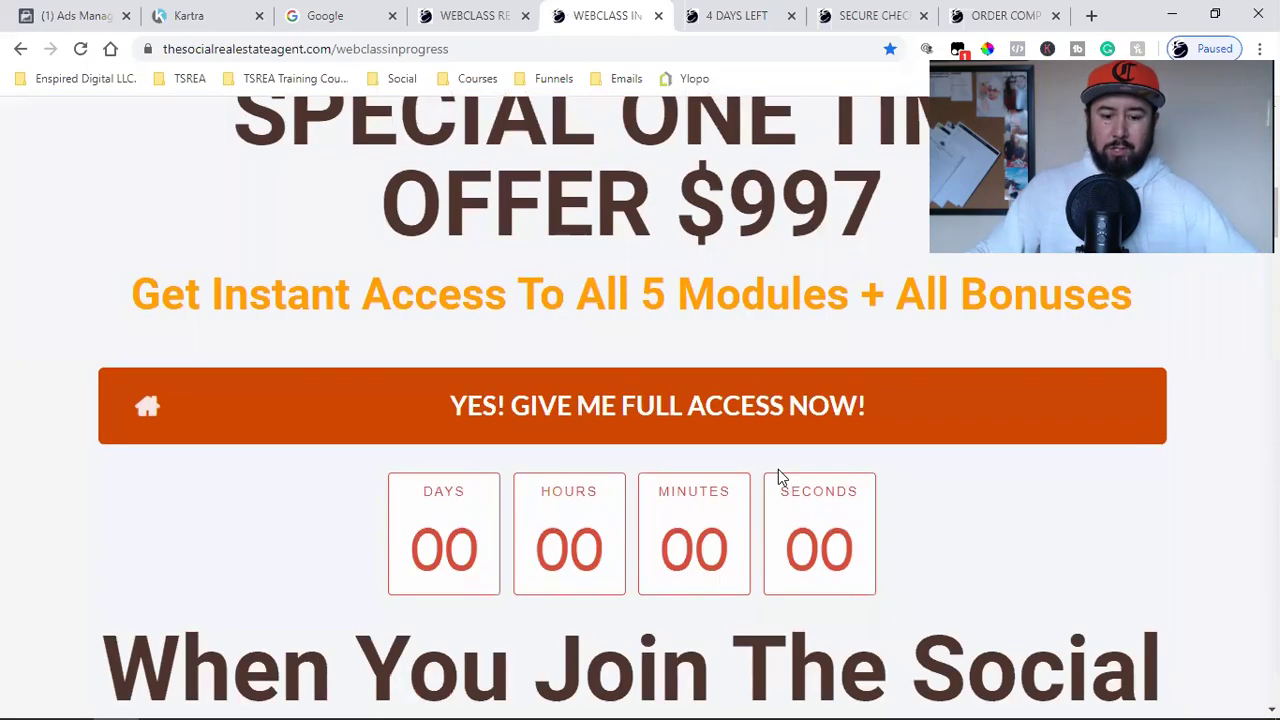
scroll(778, 469, down, 2)
scroll(778, 469, down, 2)
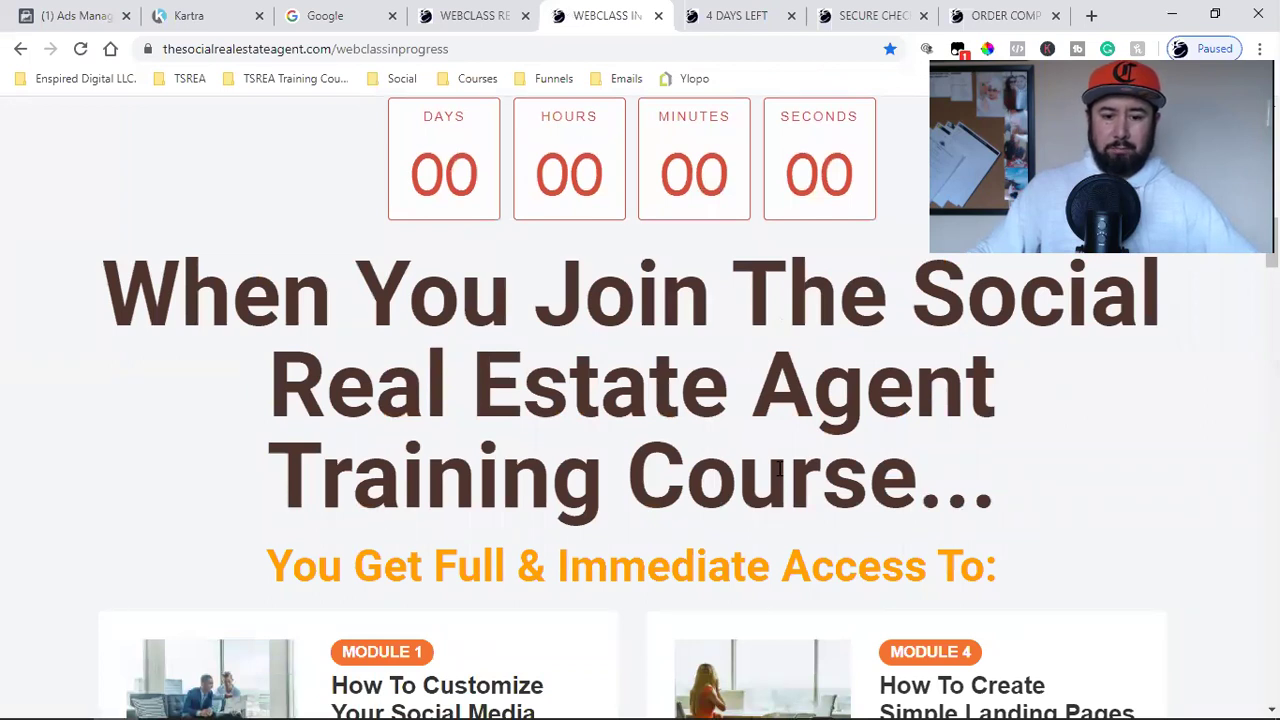
scroll(779, 469, up, 14)
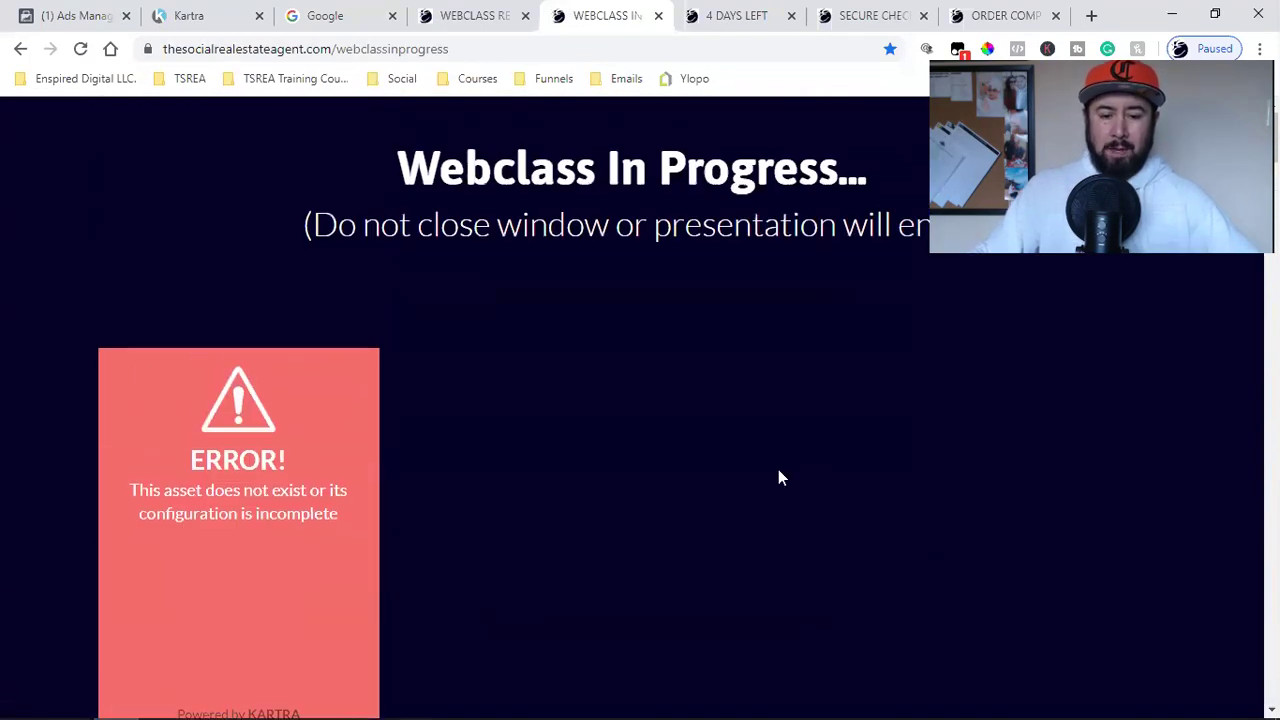
scroll(781, 478, down, 9)
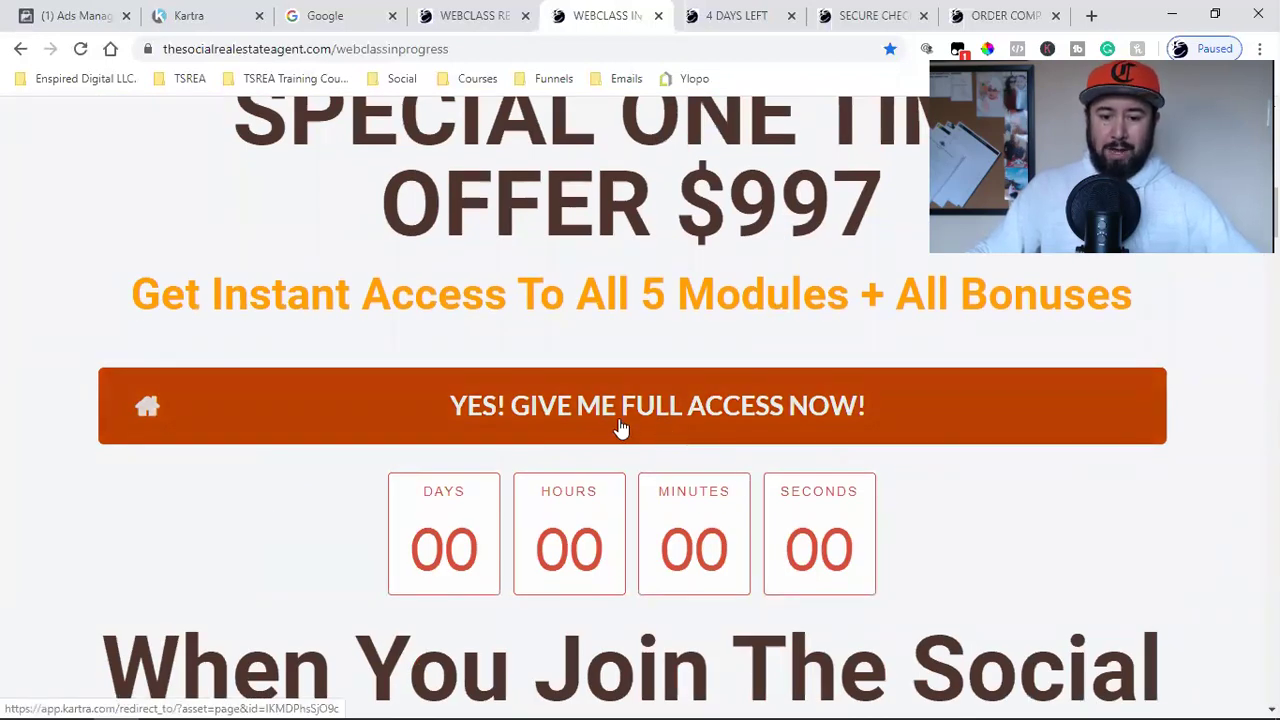
Review the secure checkout page, including the included modules and bonuses, billing details, payment section and refund and support information
click(850, 12)
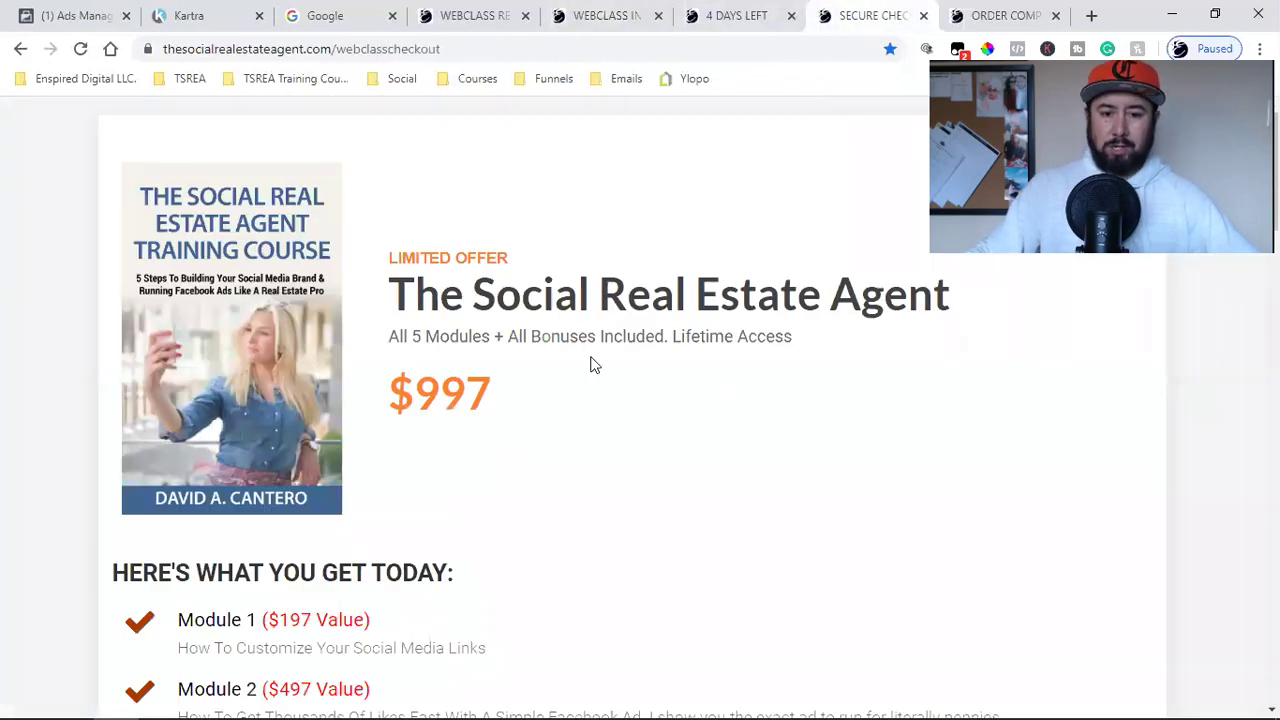
scroll(775, 362, down, 18)
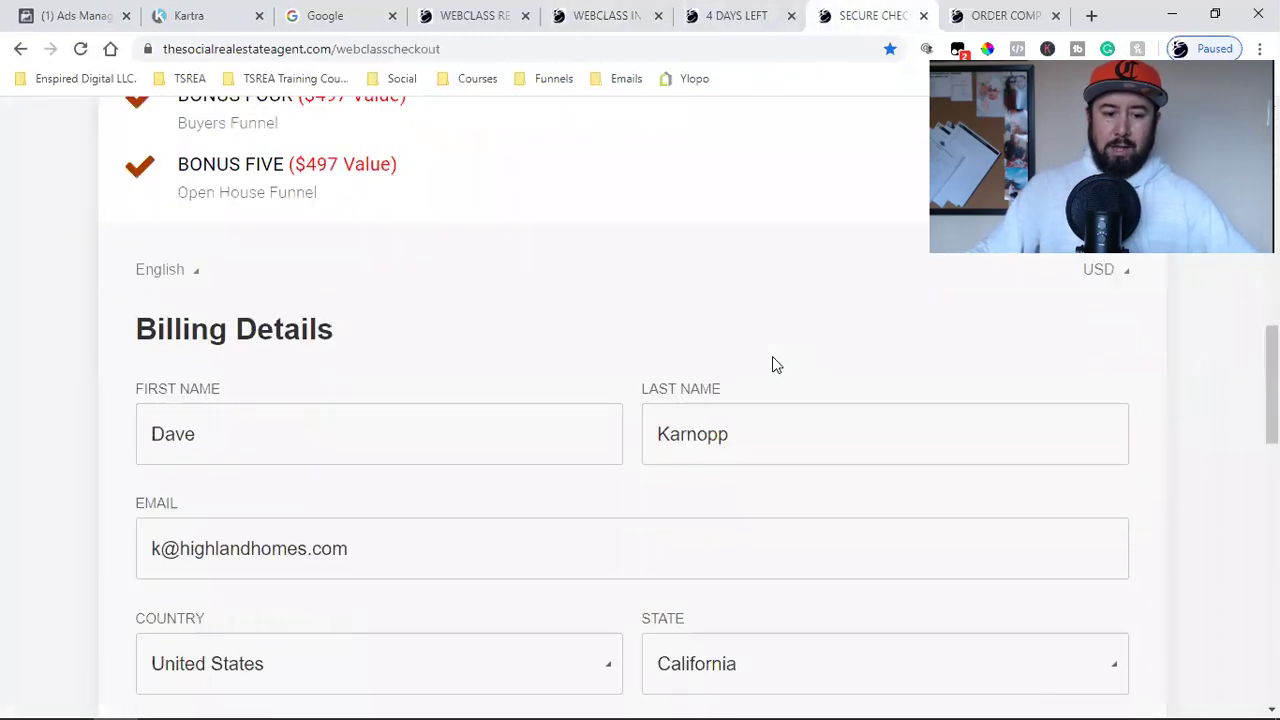
scroll(772, 362, down, 2)
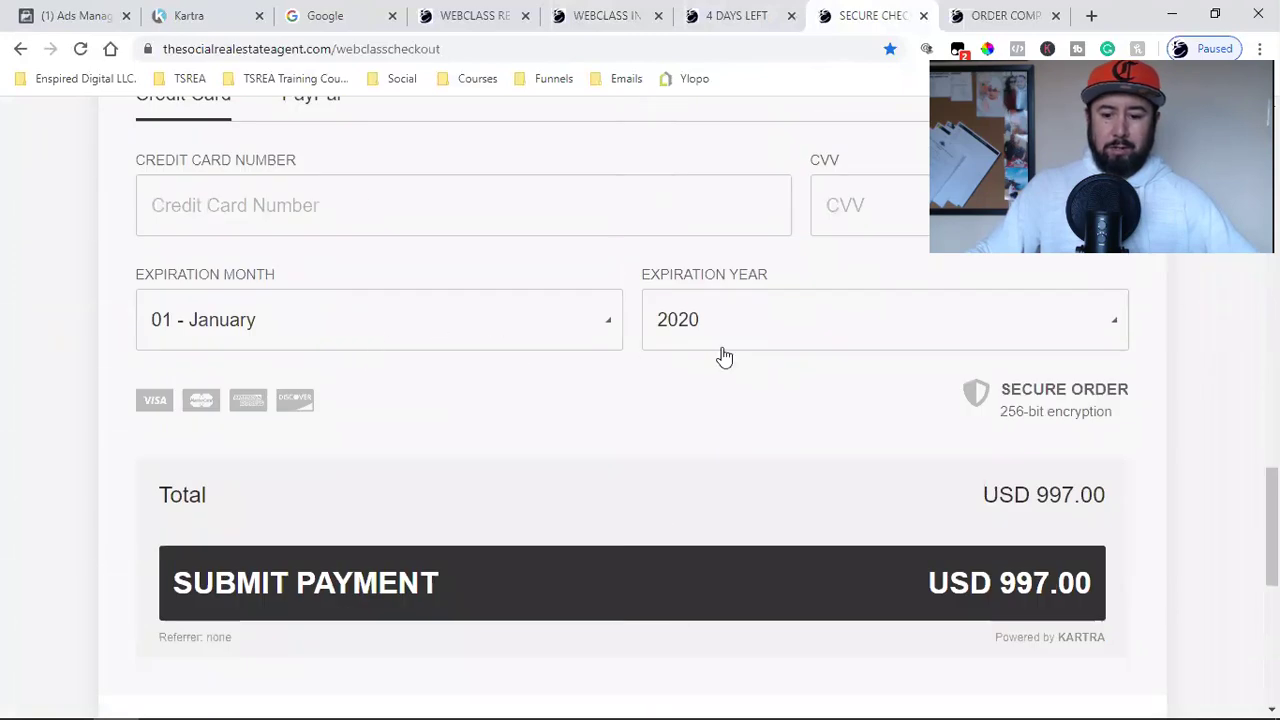
scroll(723, 357, down, 5)
scroll(537, 465, down, 1)
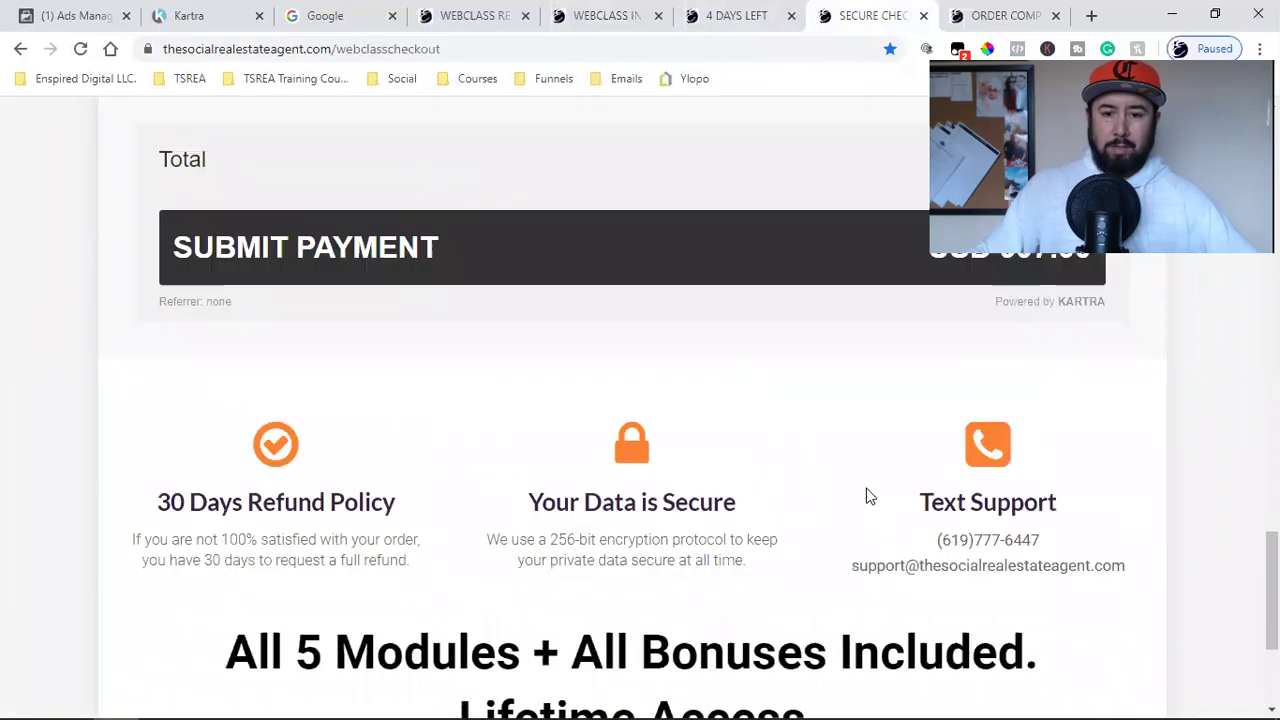
scroll(869, 494, up, 20)
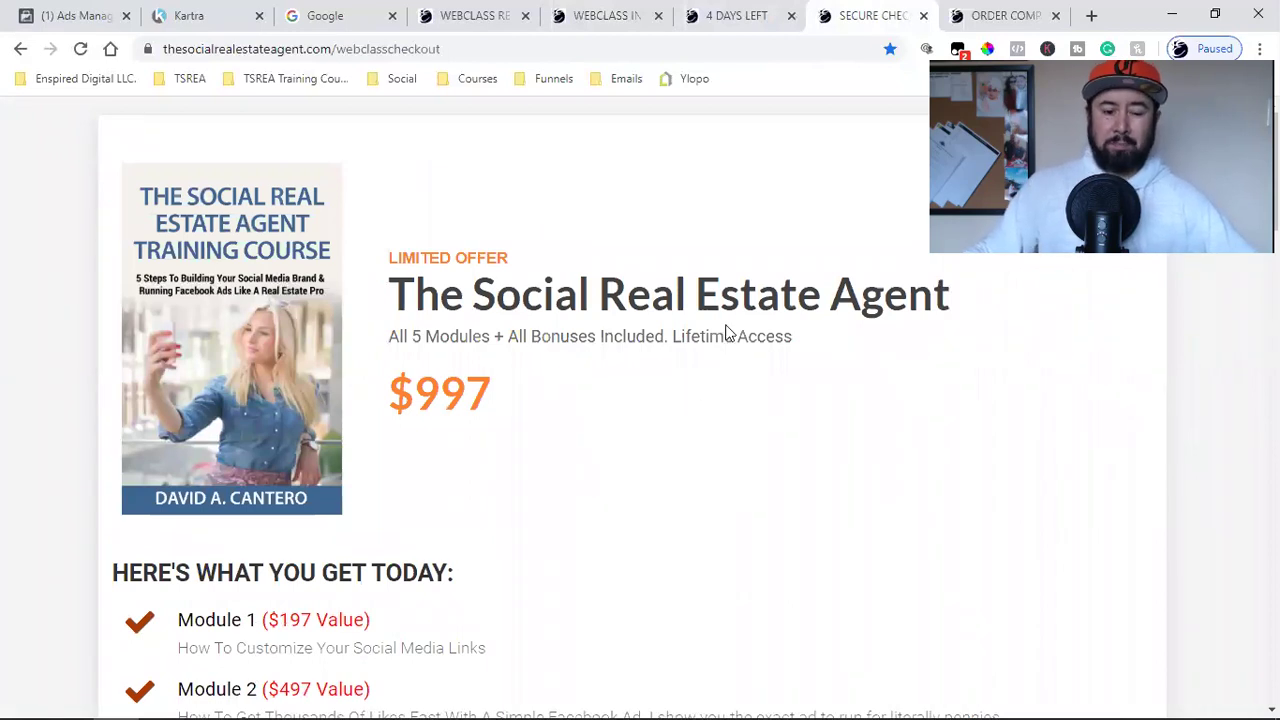
Examine the order complete page from its congratulations heading and video down to the footer links
click(995, 15)
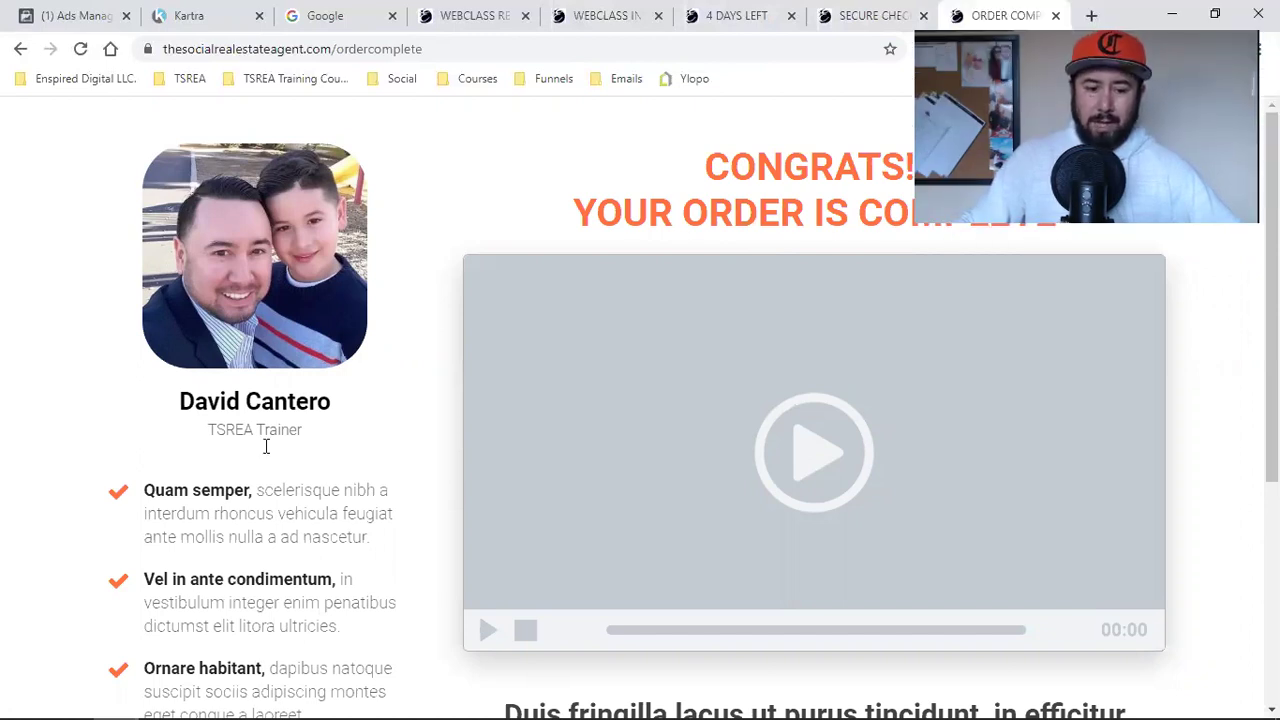
scroll(425, 524, down, 5)
scroll(426, 524, up, 4)
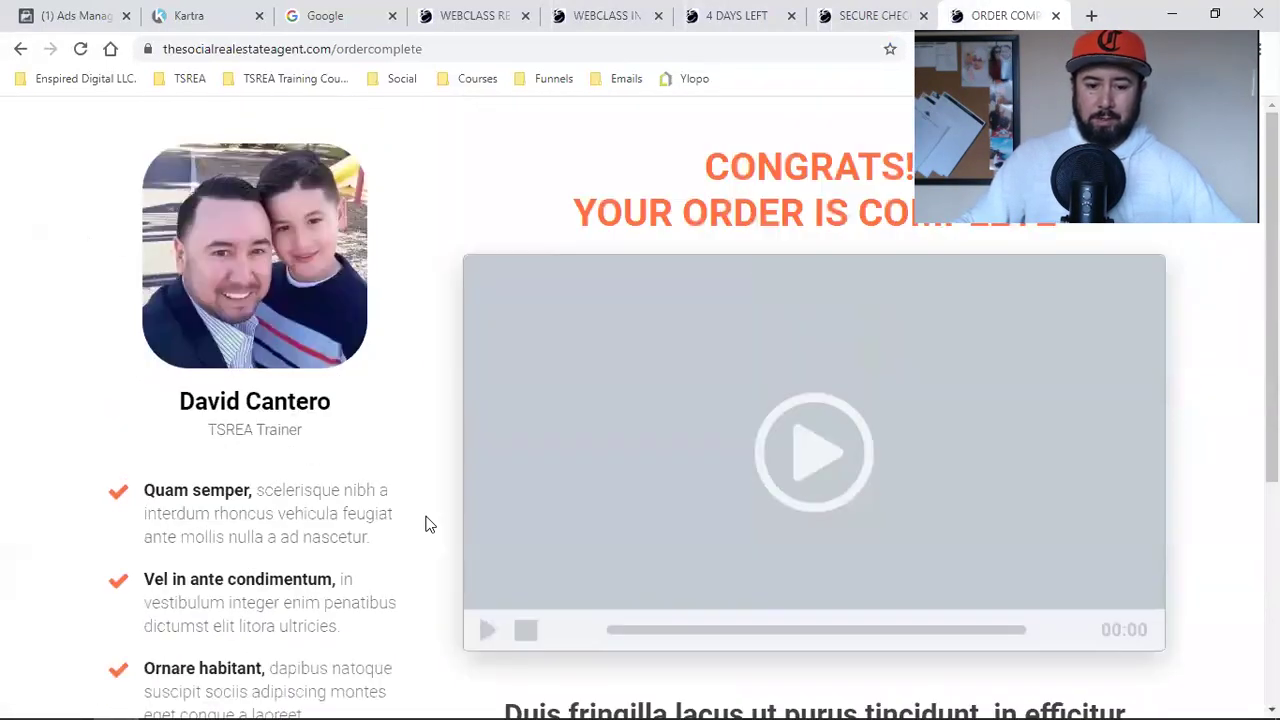
scroll(424, 523, down, 4)
scroll(424, 525, up, 4)
scroll(422, 526, down, 4)
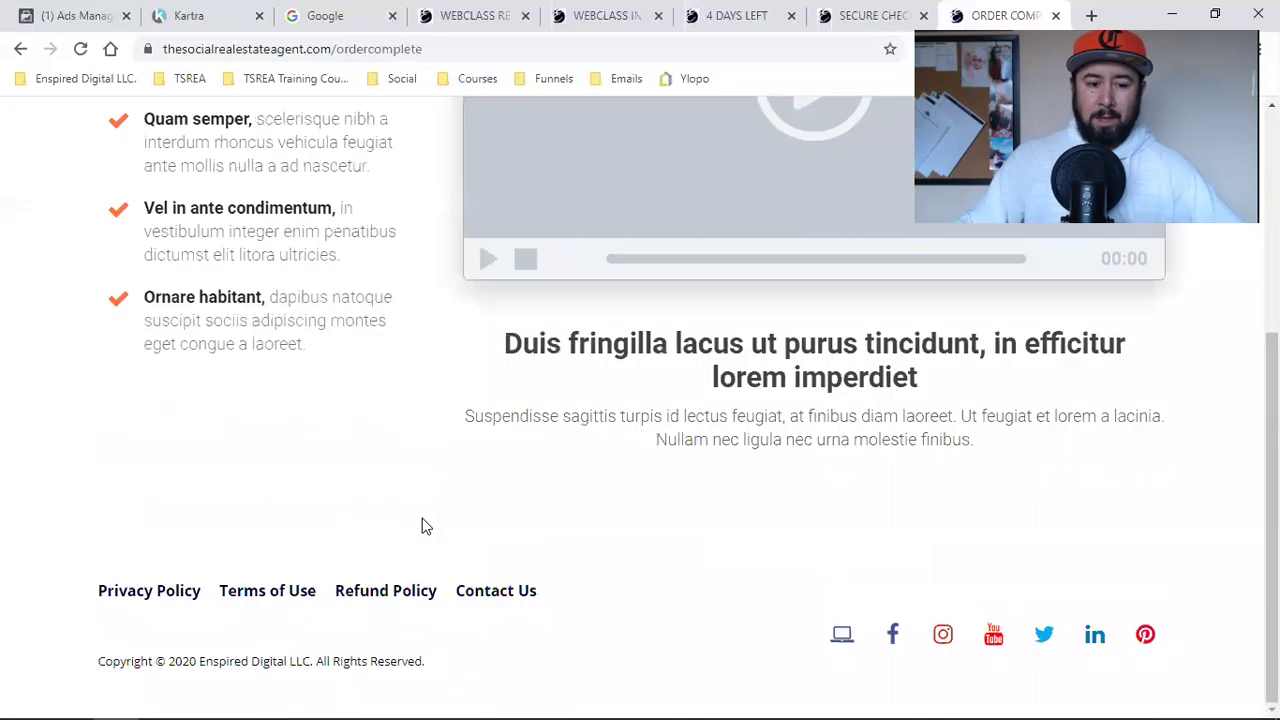
scroll(420, 526, up, 4)
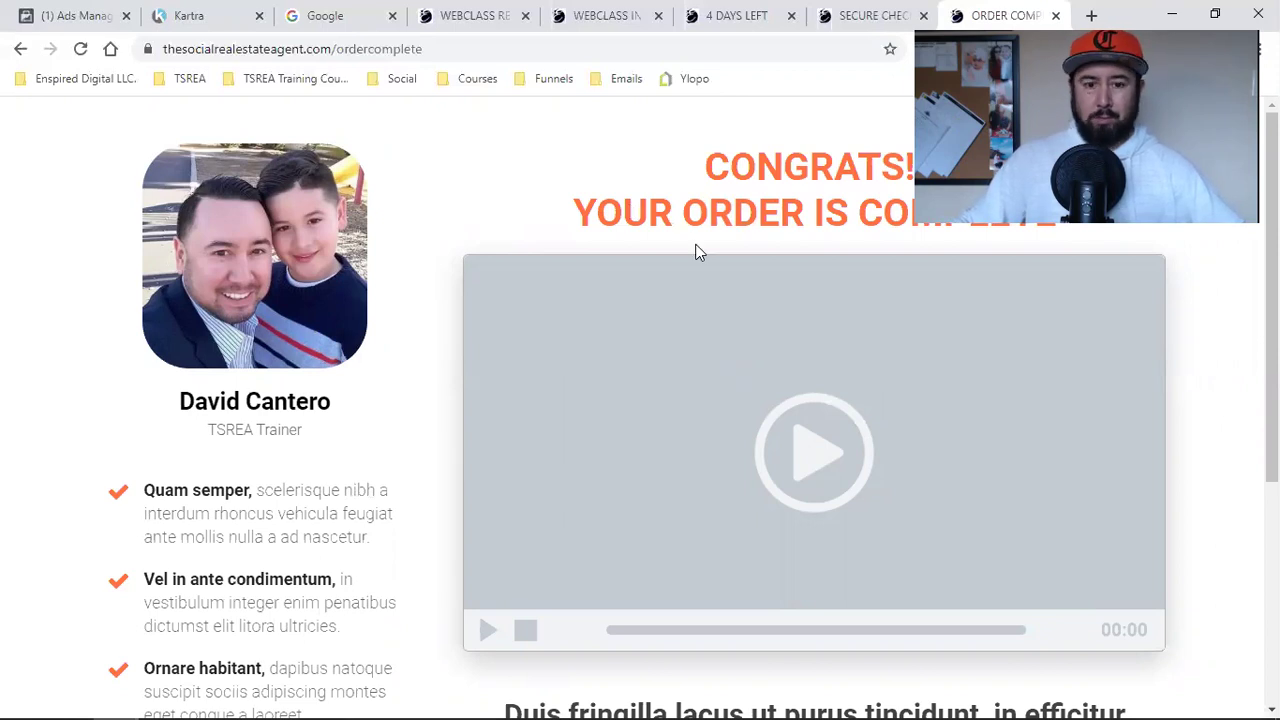
Close the sign-up form on the registration page and return both the registration and Webclass In Progress pages to their beginnings
click(464, 8)
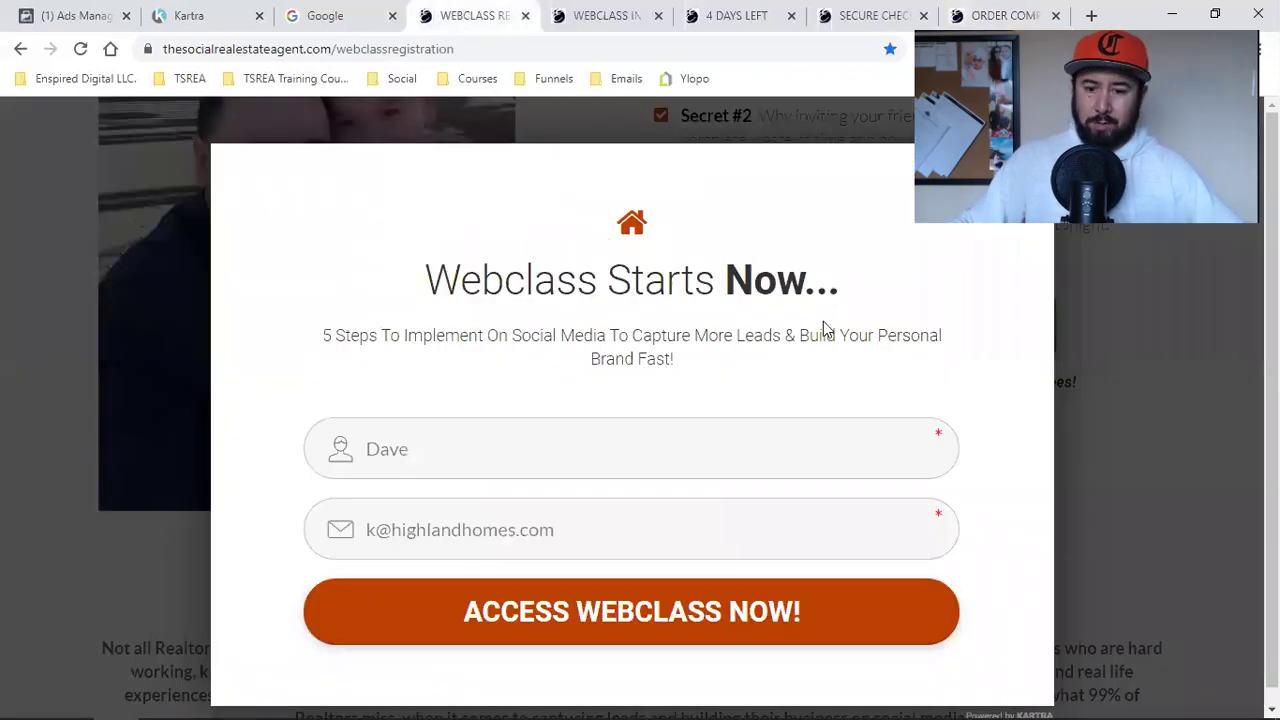
click(1090, 314)
scroll(1063, 396, up, 4)
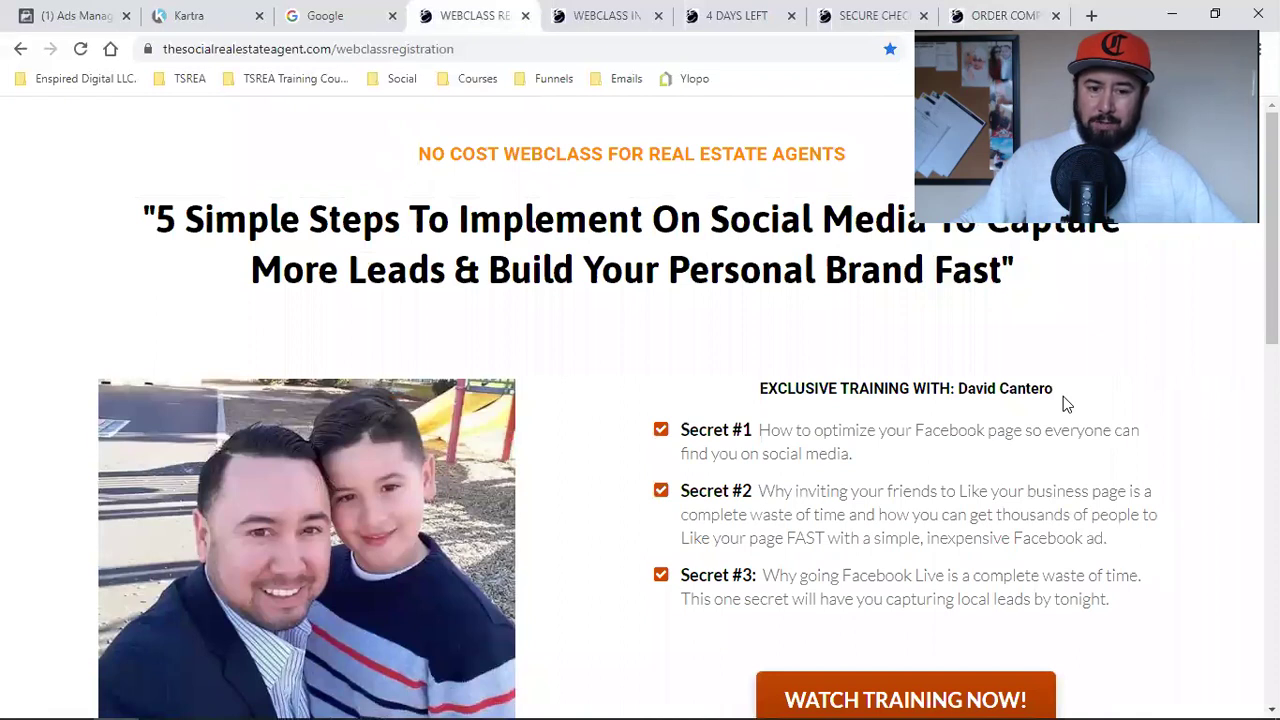
click(605, 15)
scroll(615, 350, up, 5)
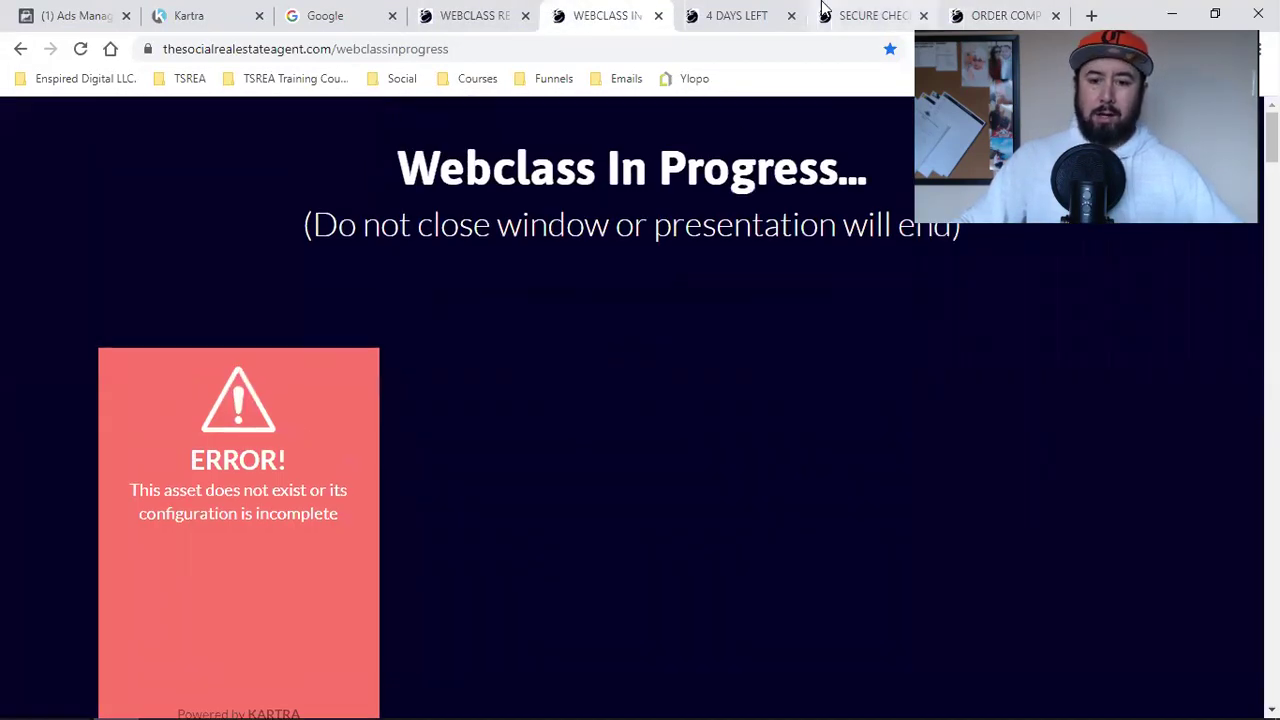
Inspect the 4 Days Left replay page, covering its web address, countdown and the area down to the special offer
click(745, 15)
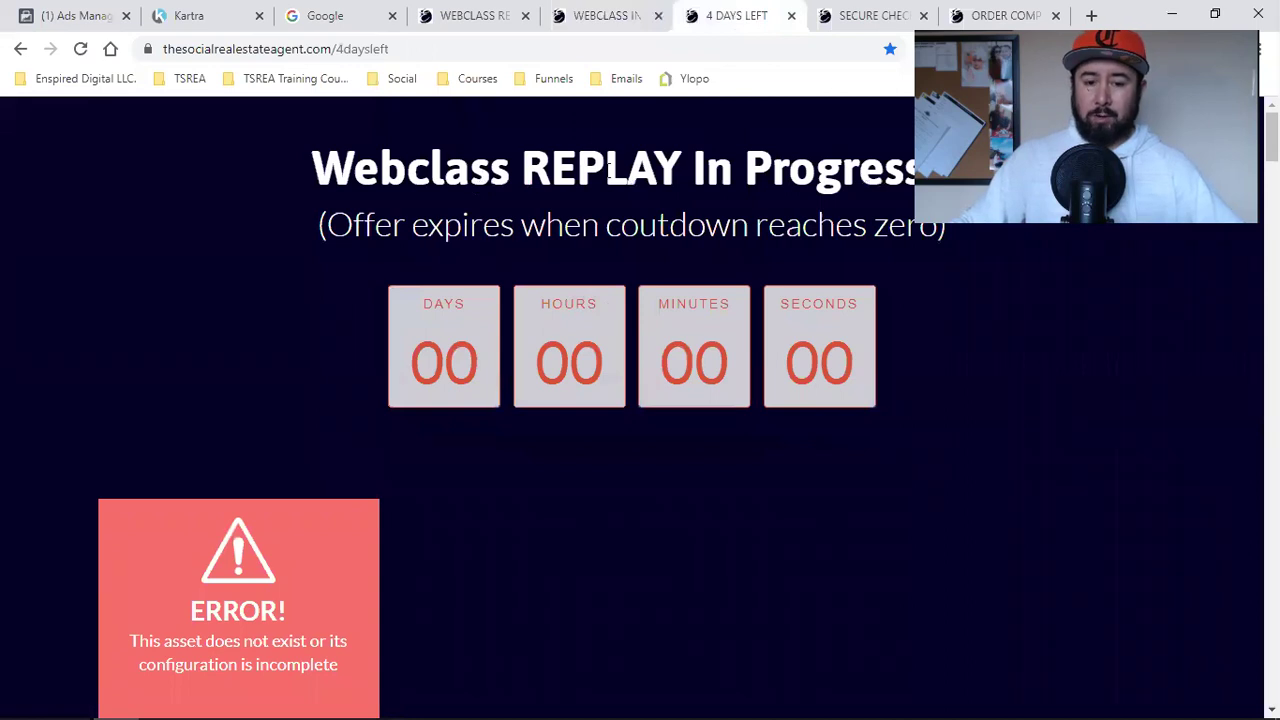
click(367, 50)
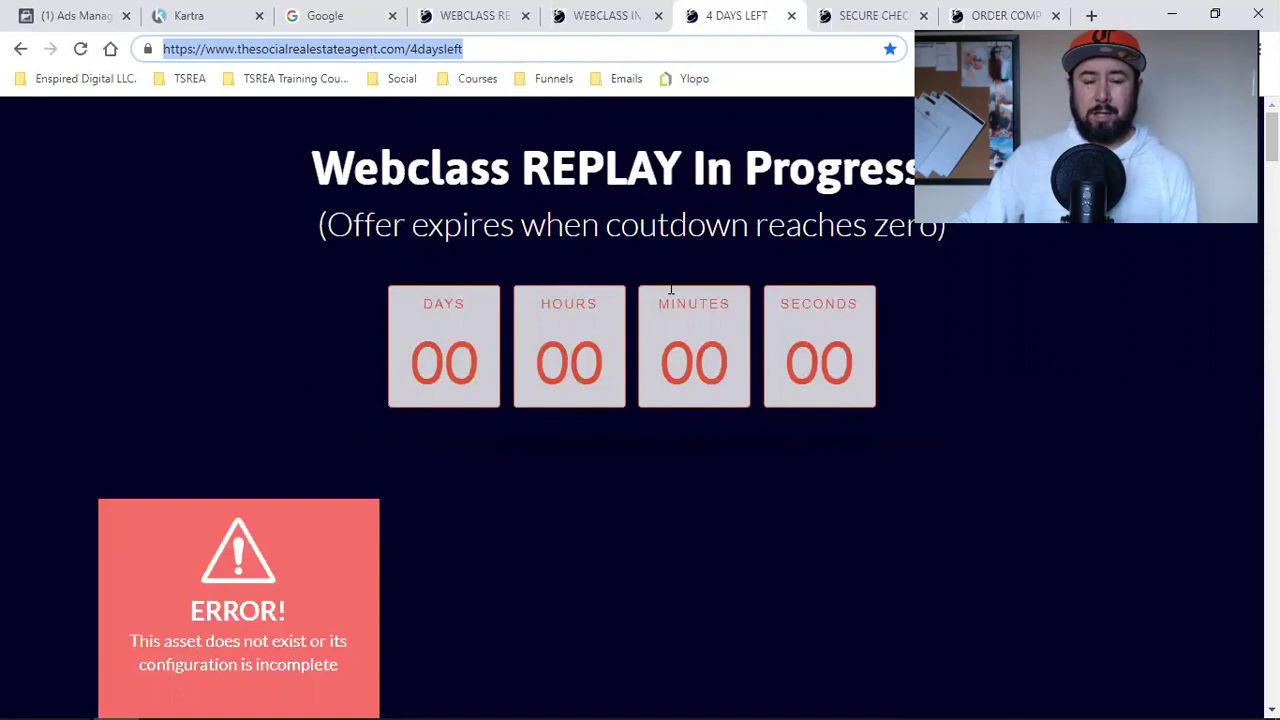
scroll(609, 485, down, 10)
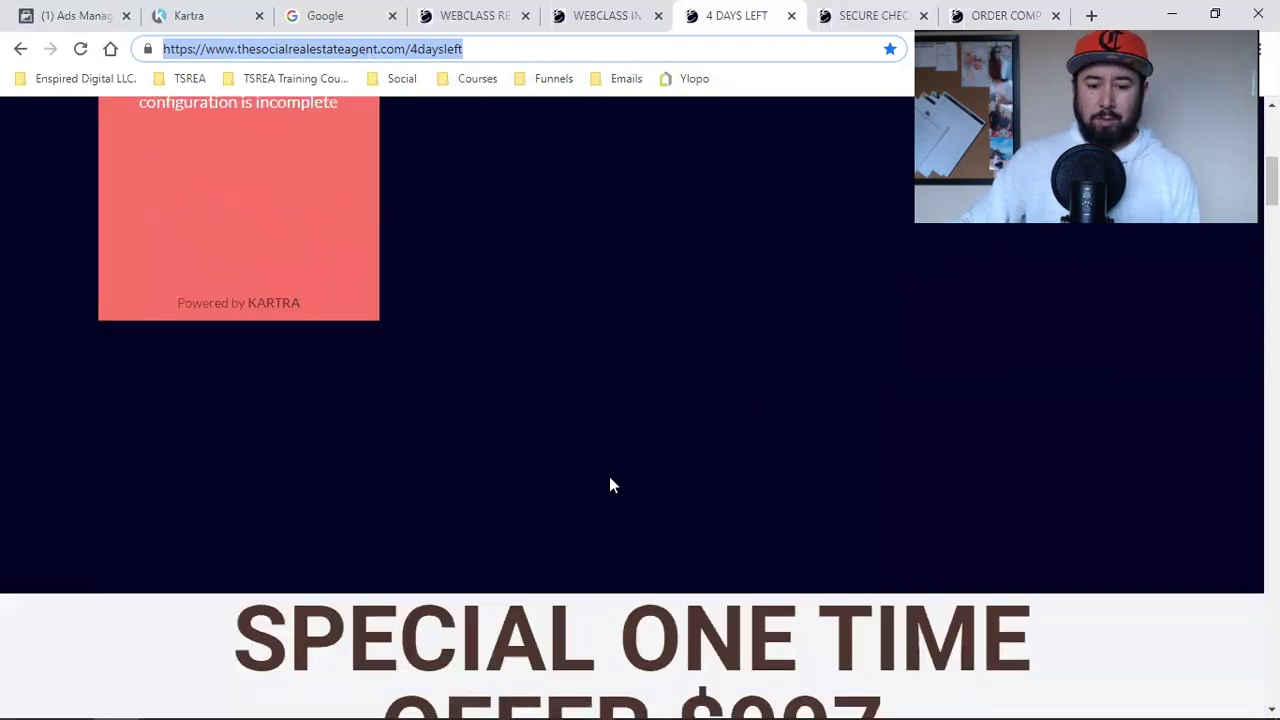
Revisit the secure checkout page and the order complete page, and highlight the order complete page's web address
click(862, 12)
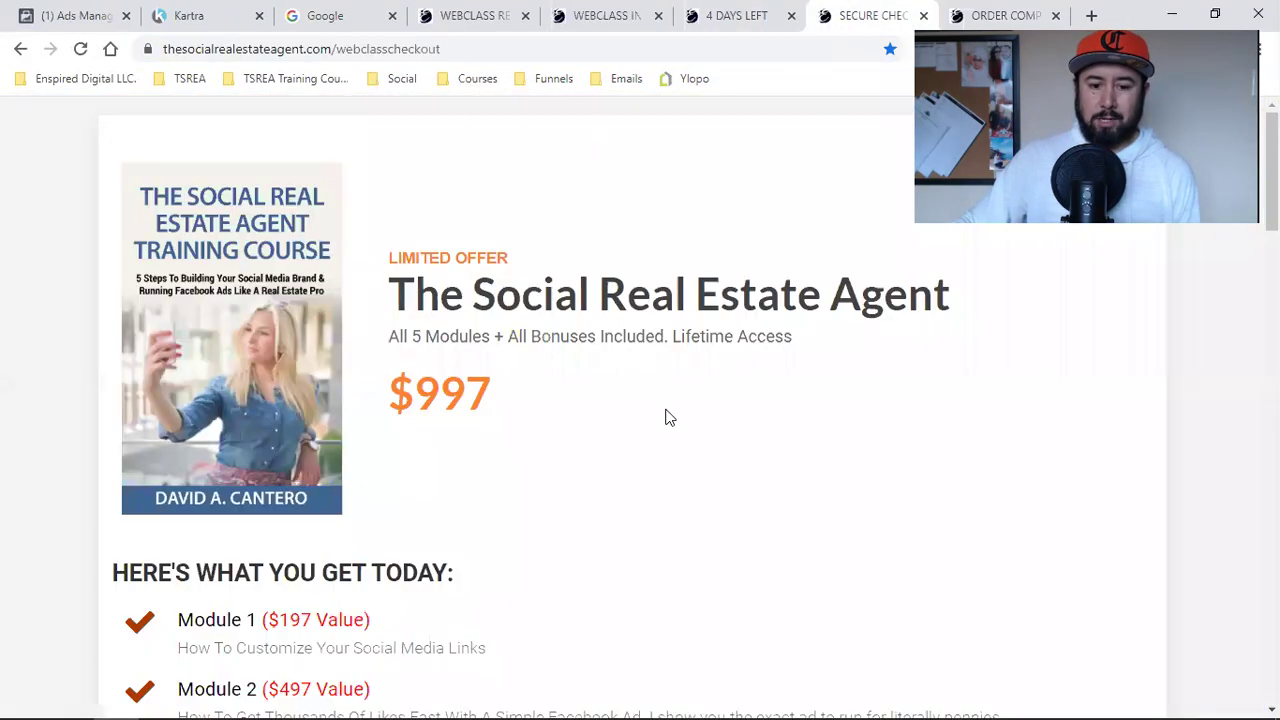
click(990, 15)
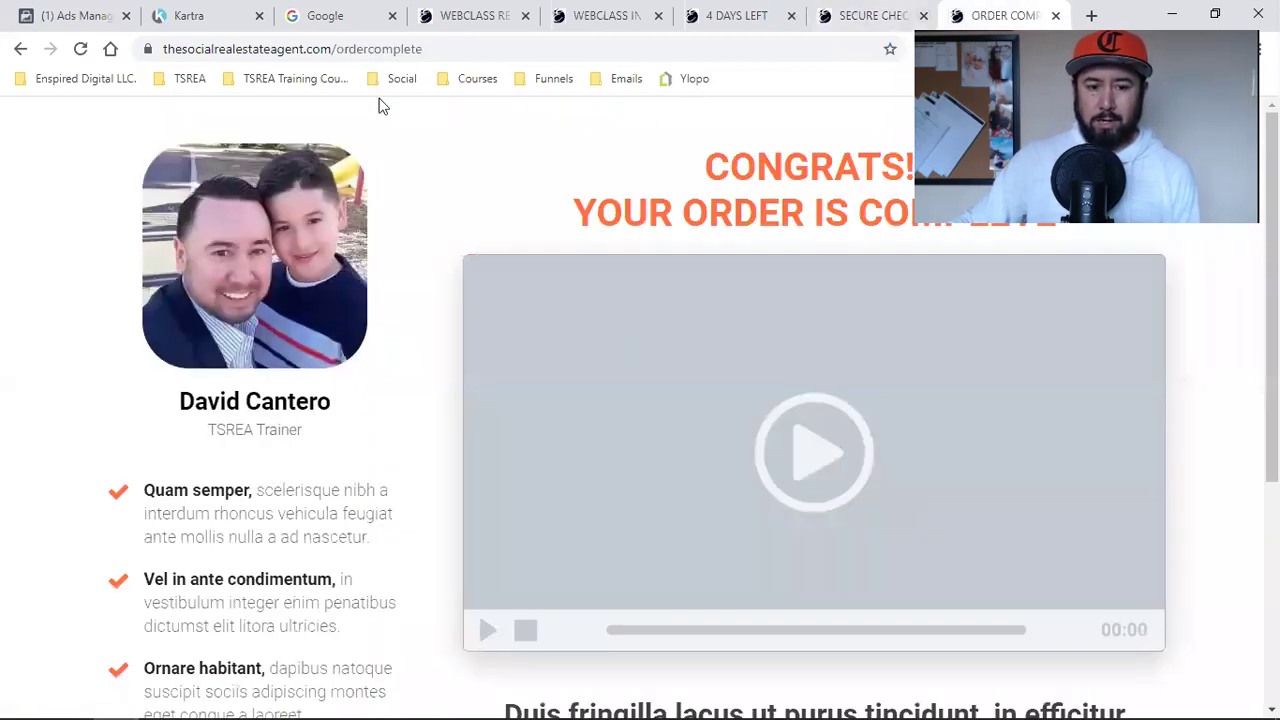
click(346, 50)
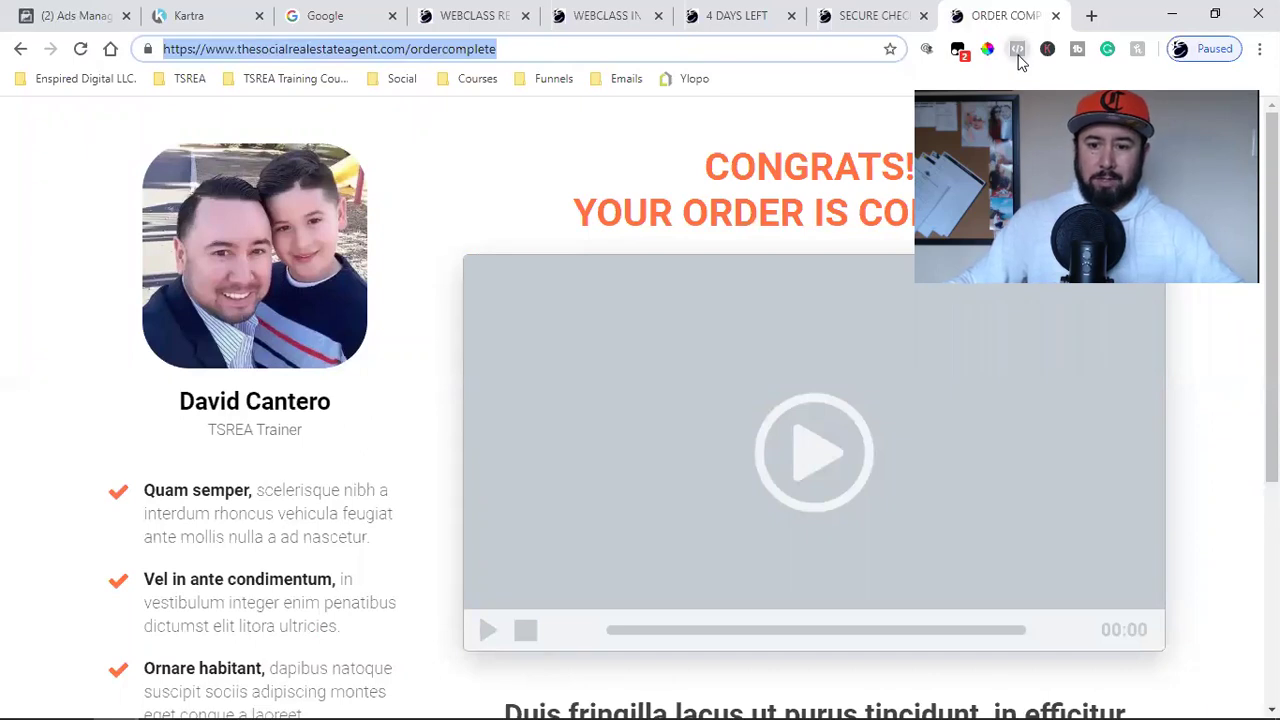
Check the order complete and checkout pages for installed pixels with Facebook Pixel Helper
click(1018, 52)
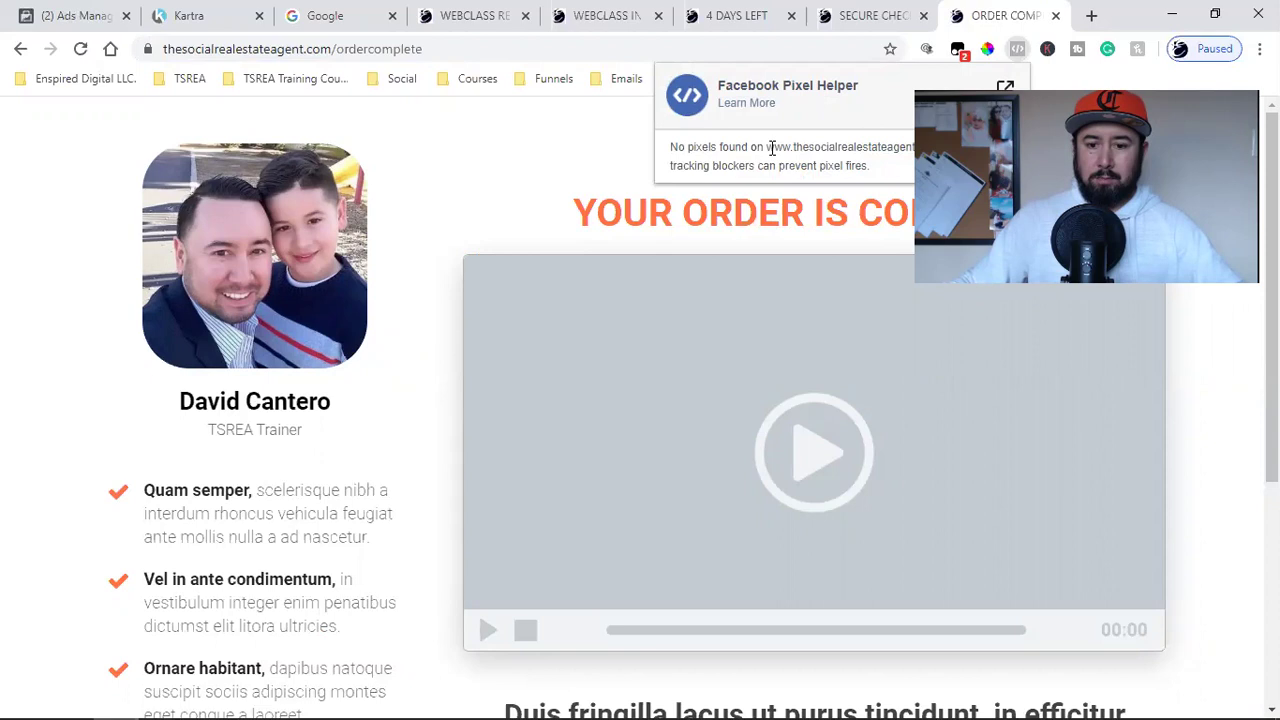
click(868, 14)
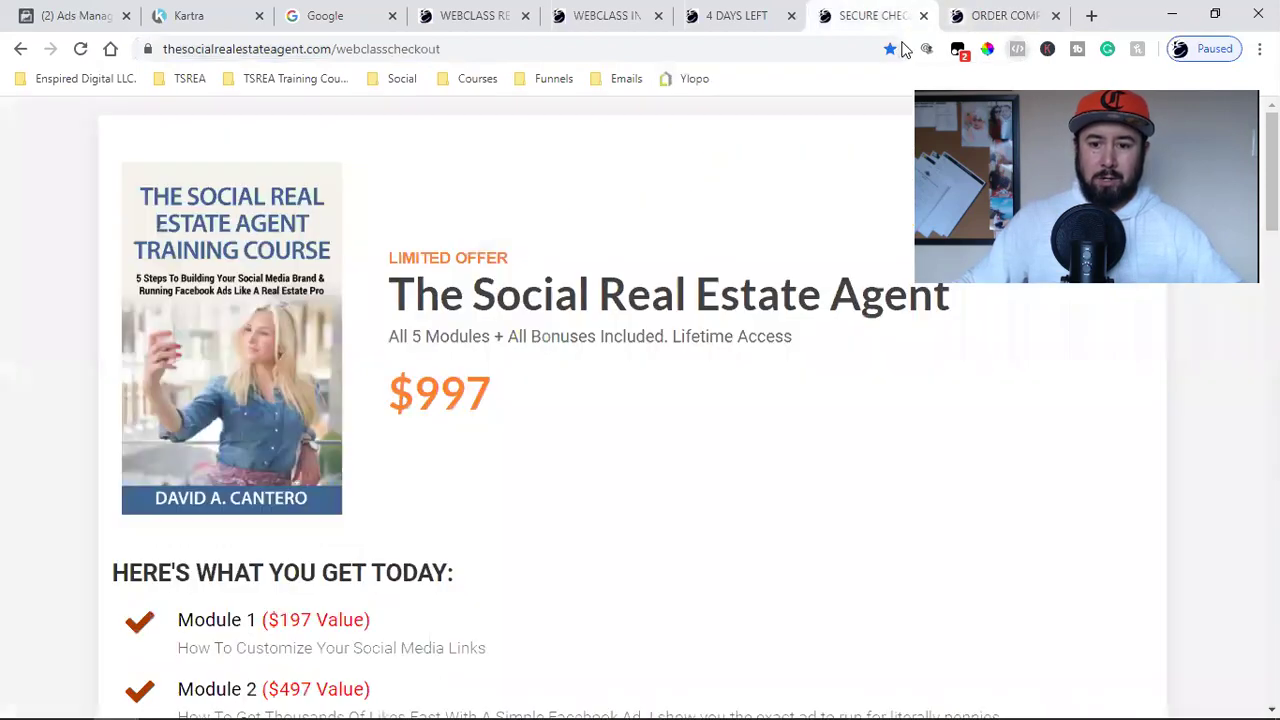
click(1018, 50)
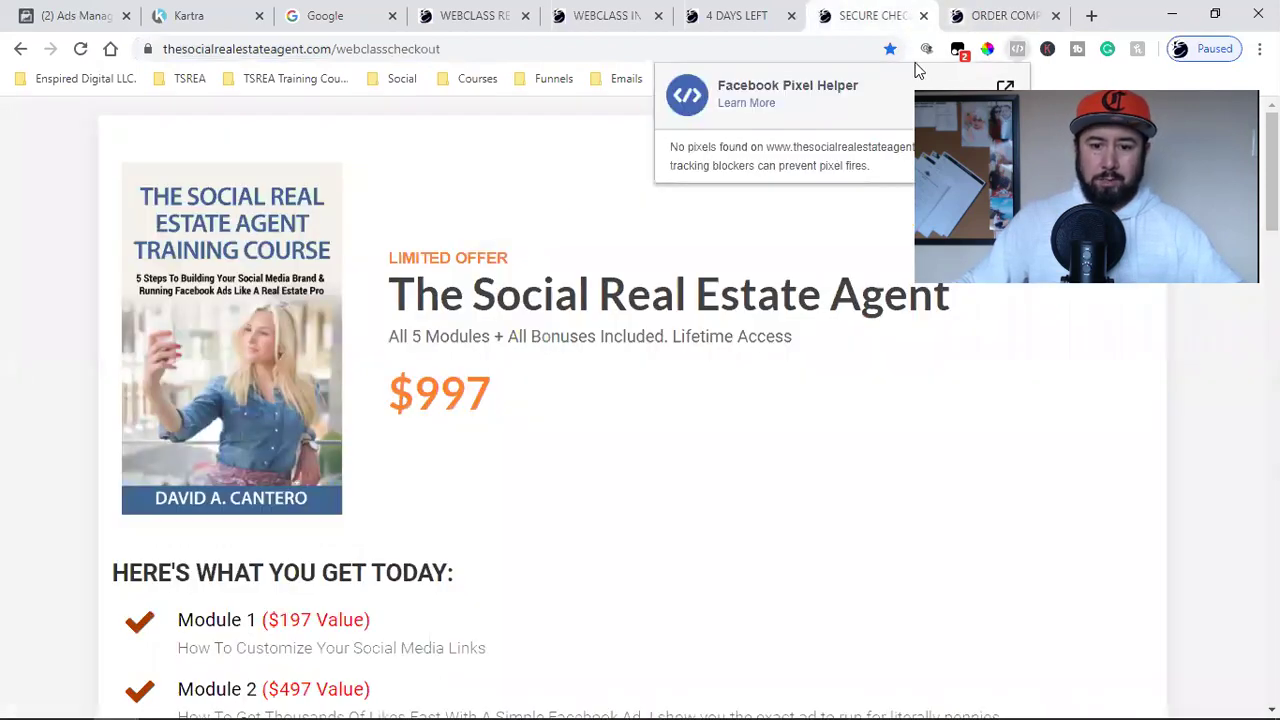
Go back through the replay and Webclass In Progress pages to the webclass registration page
click(730, 18)
click(610, 12)
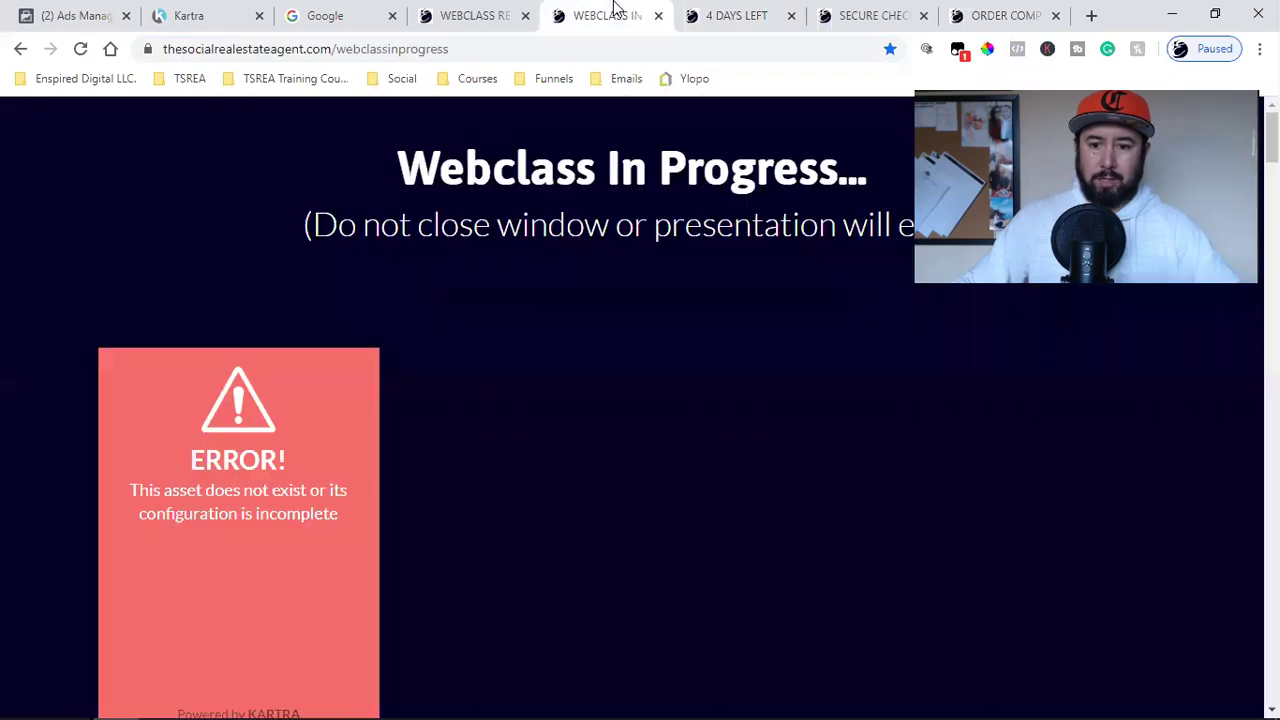
click(480, 12)
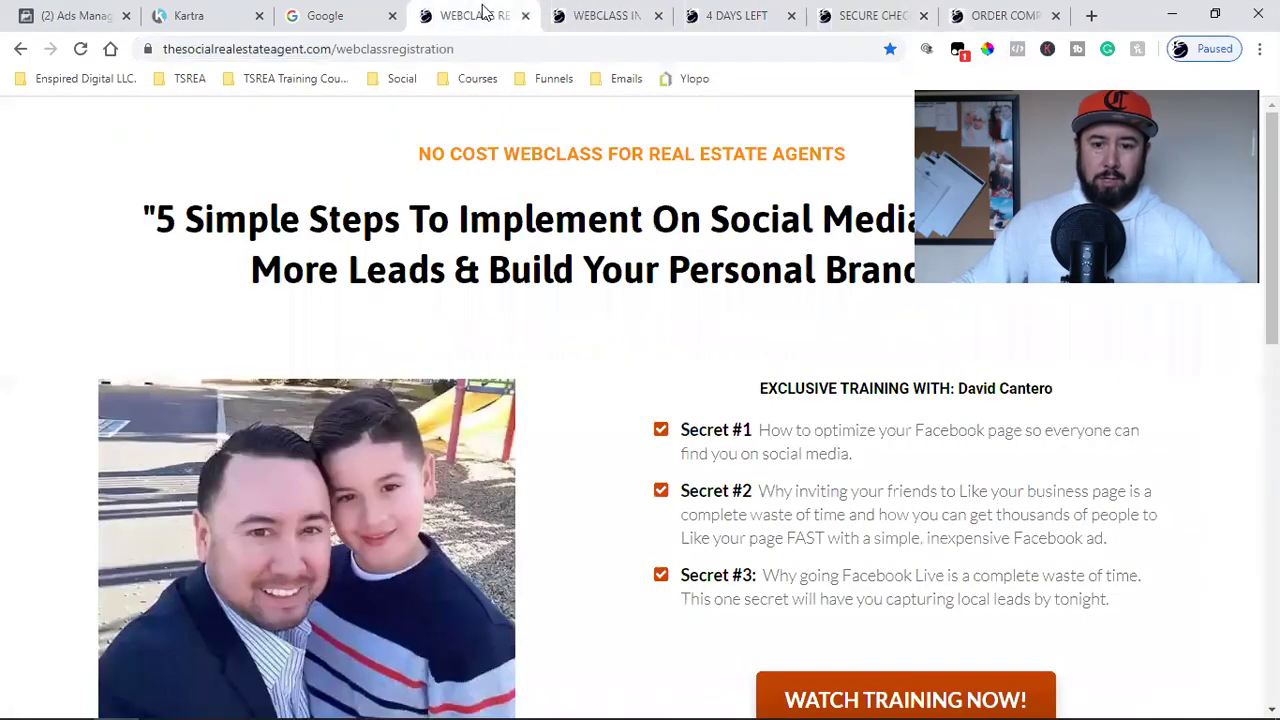
Check the webclass registration page with Facebook Pixel Helper, and search Google for "facebook pixel helper"
click(1018, 48)
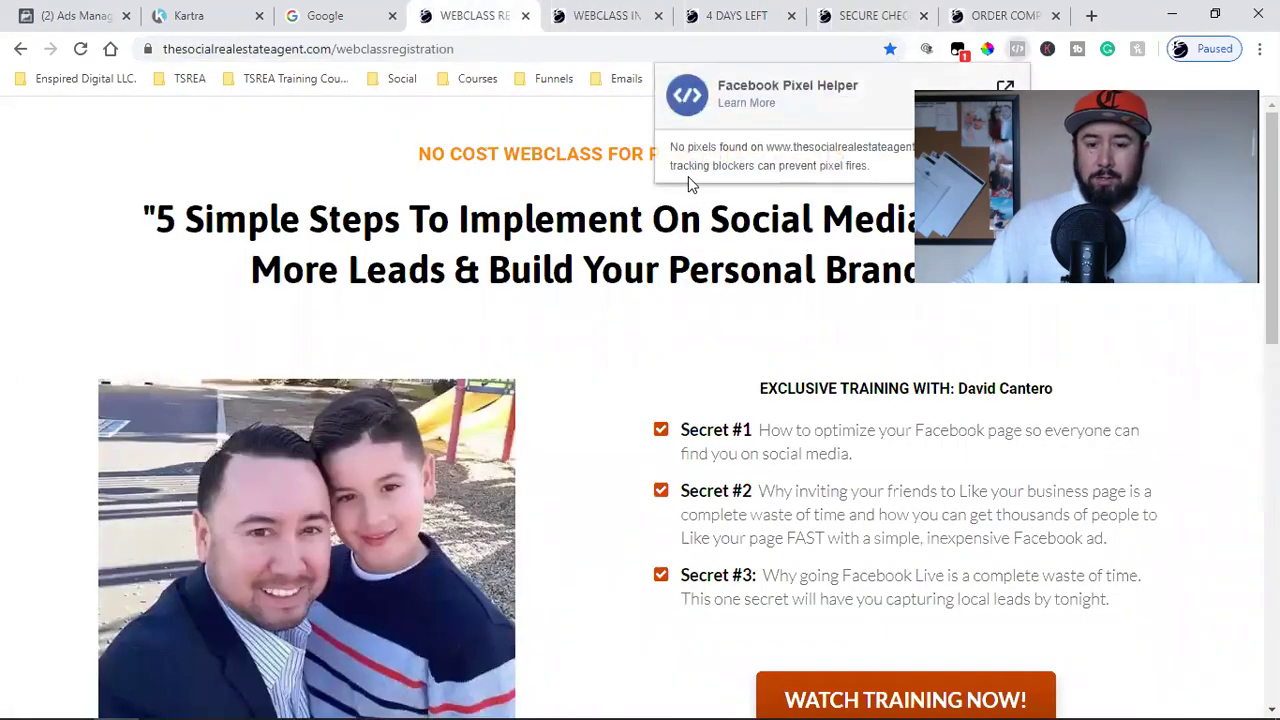
click(678, 238)
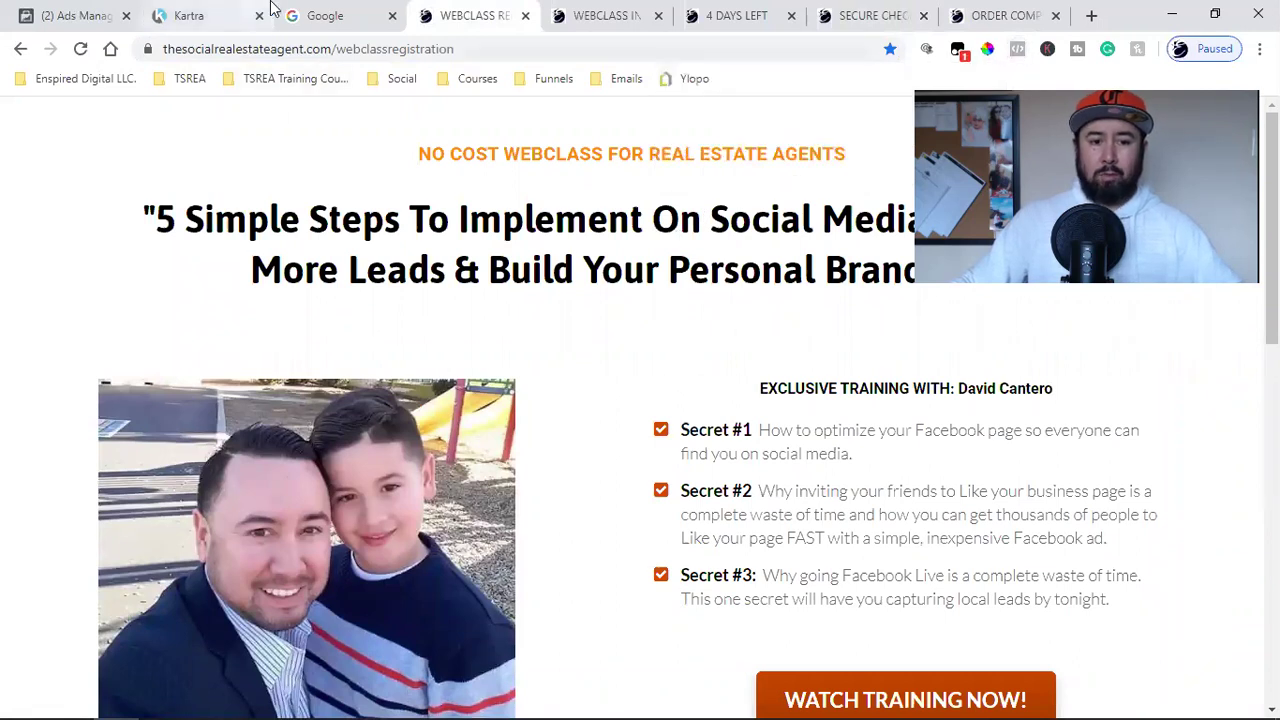
click(336, 12)
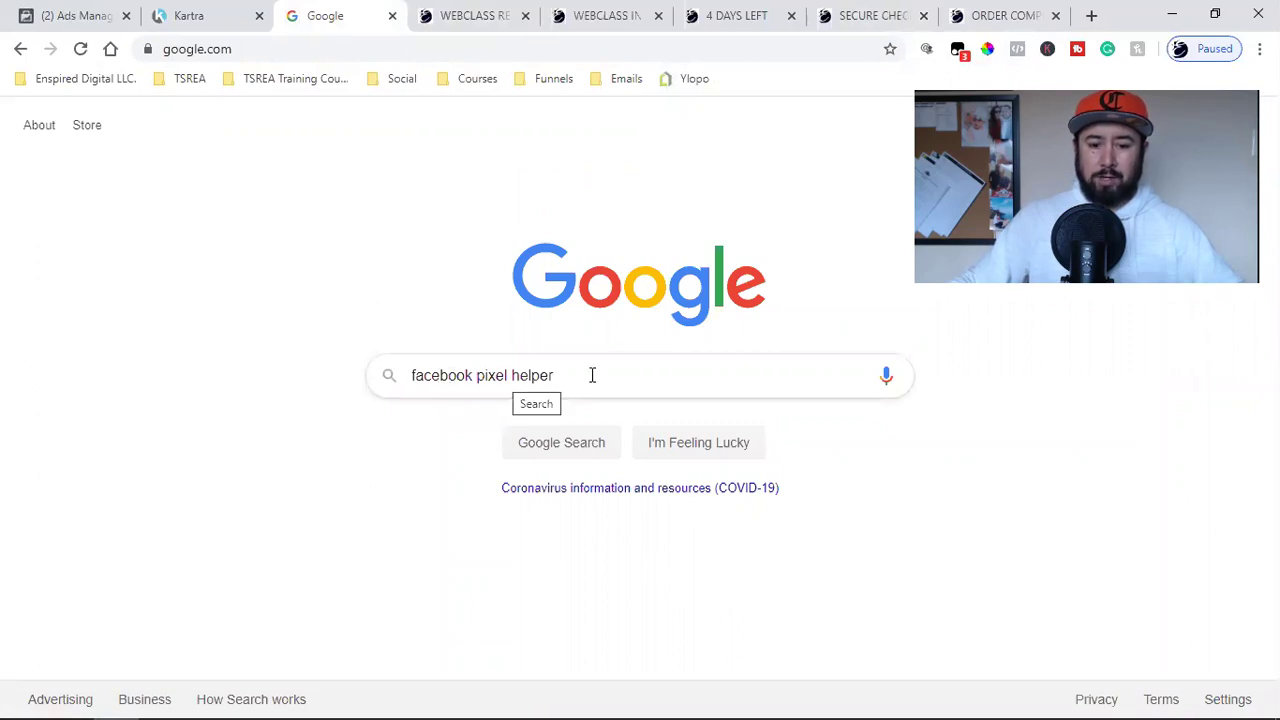
key(Return)
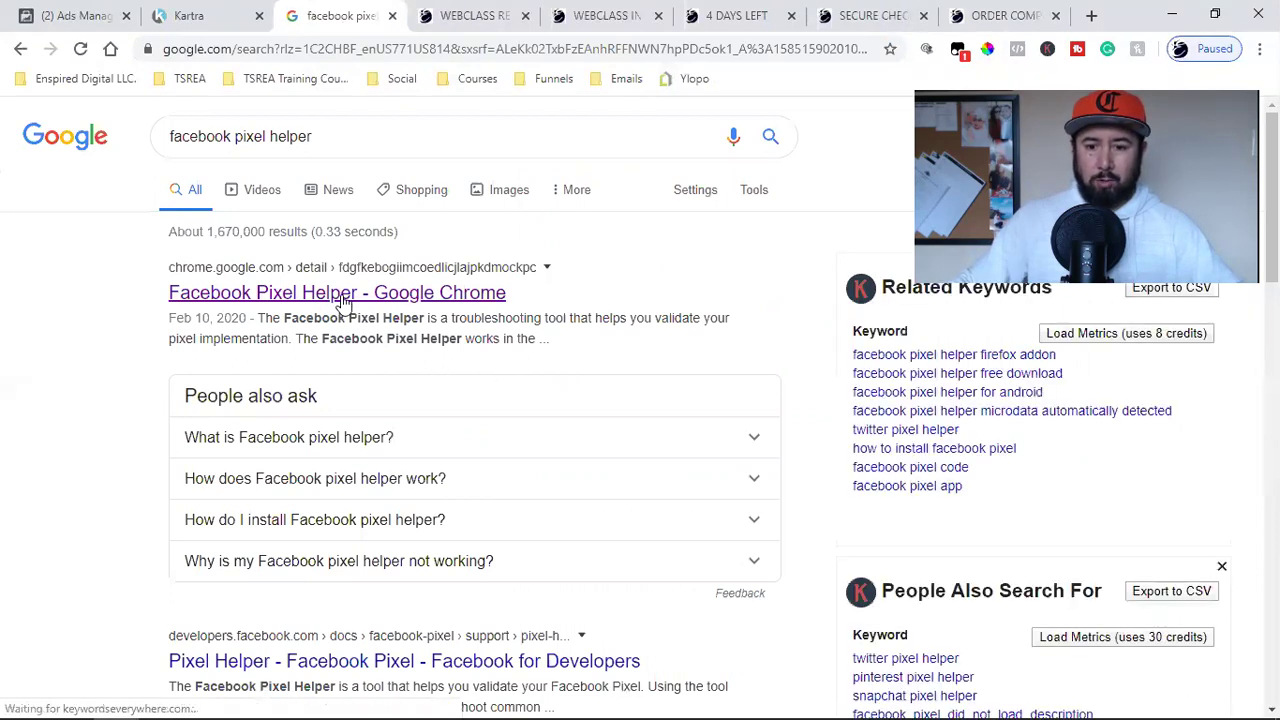
Run Facebook Pixel Helper on the Google results and the webclass registration page, and close the Google results
click(1016, 55)
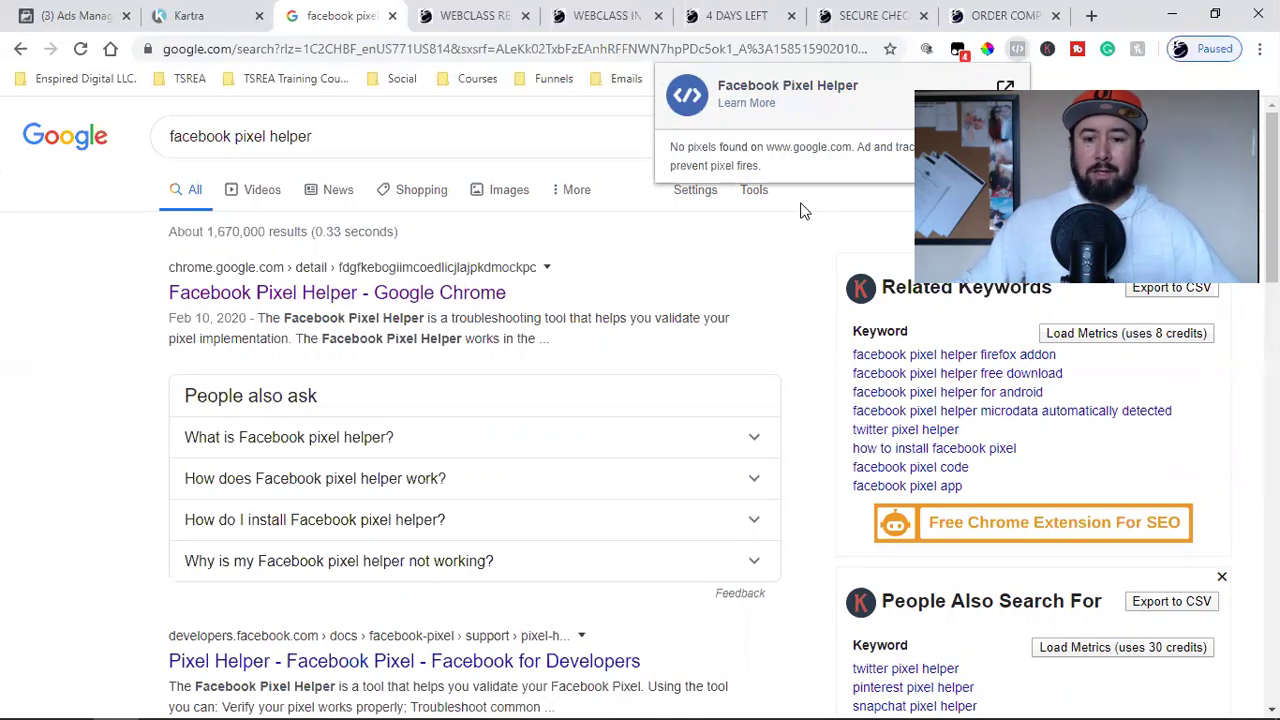
click(789, 234)
key(ctrl+Tab)
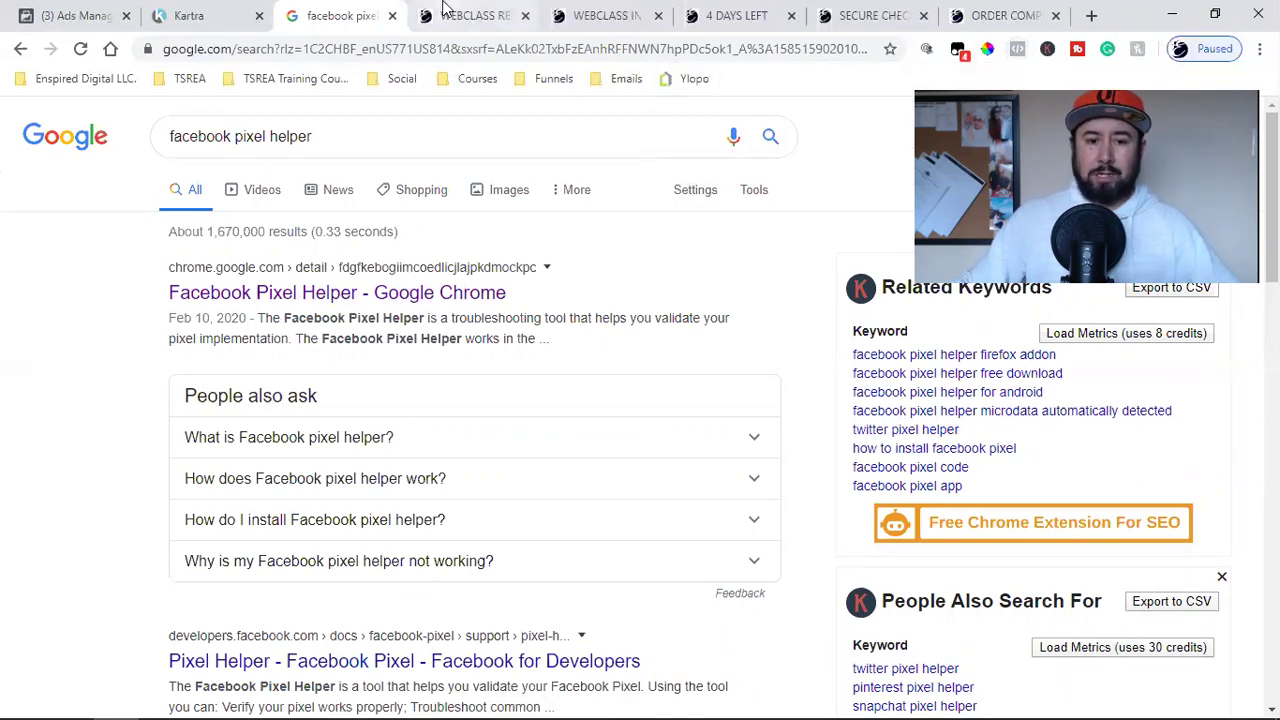
click(1016, 49)
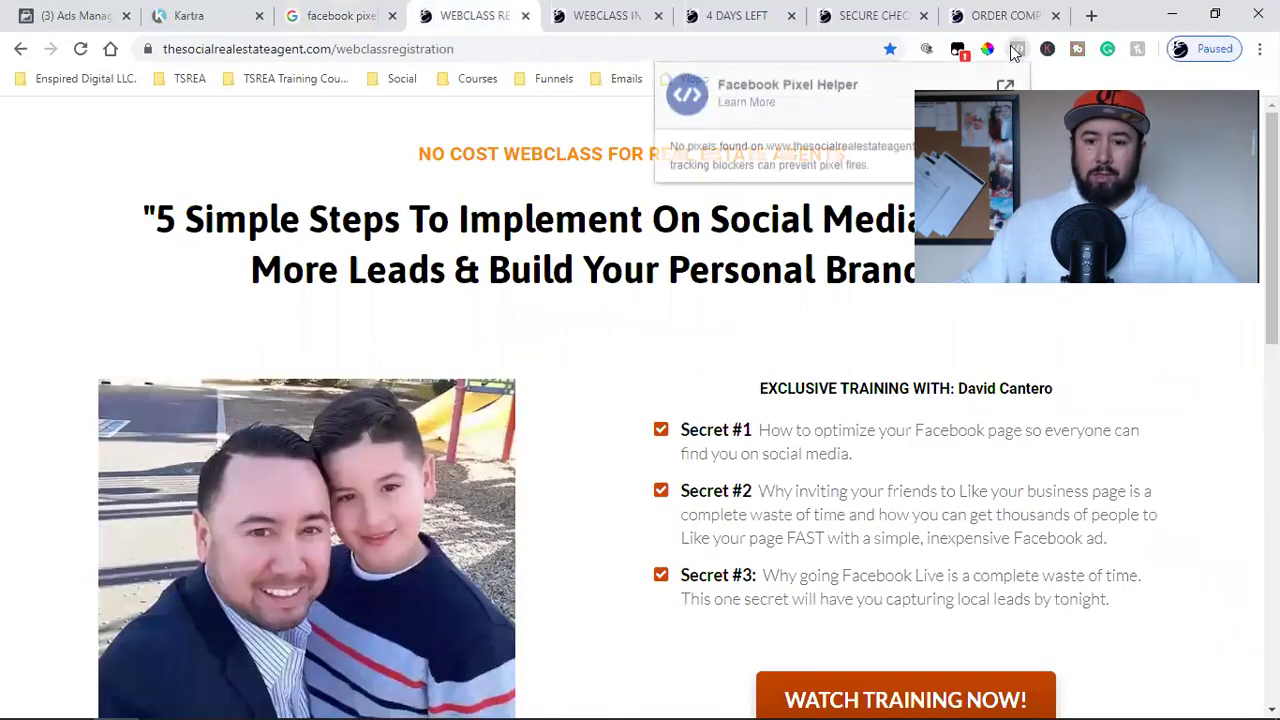
click(391, 16)
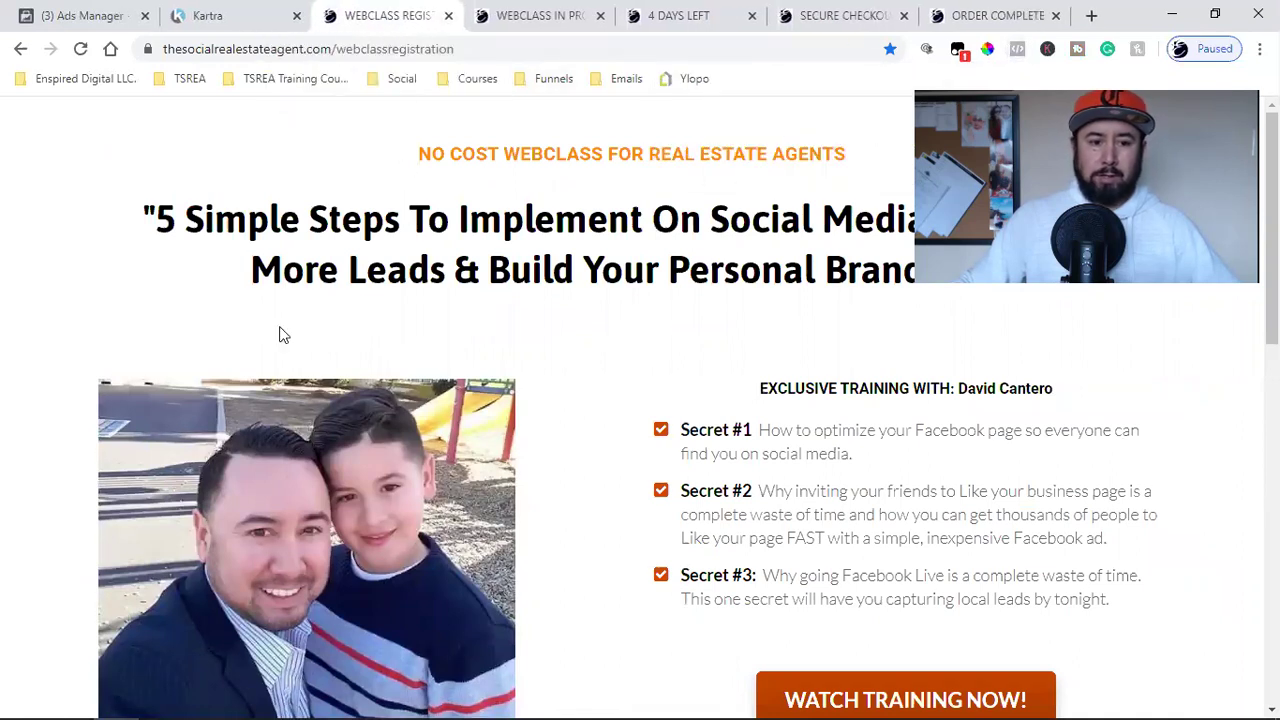
Switch to Facebook Ads Manager and open the Pixels section of Events Manager, glancing at the Kartra pages list while it loads
click(112, 12)
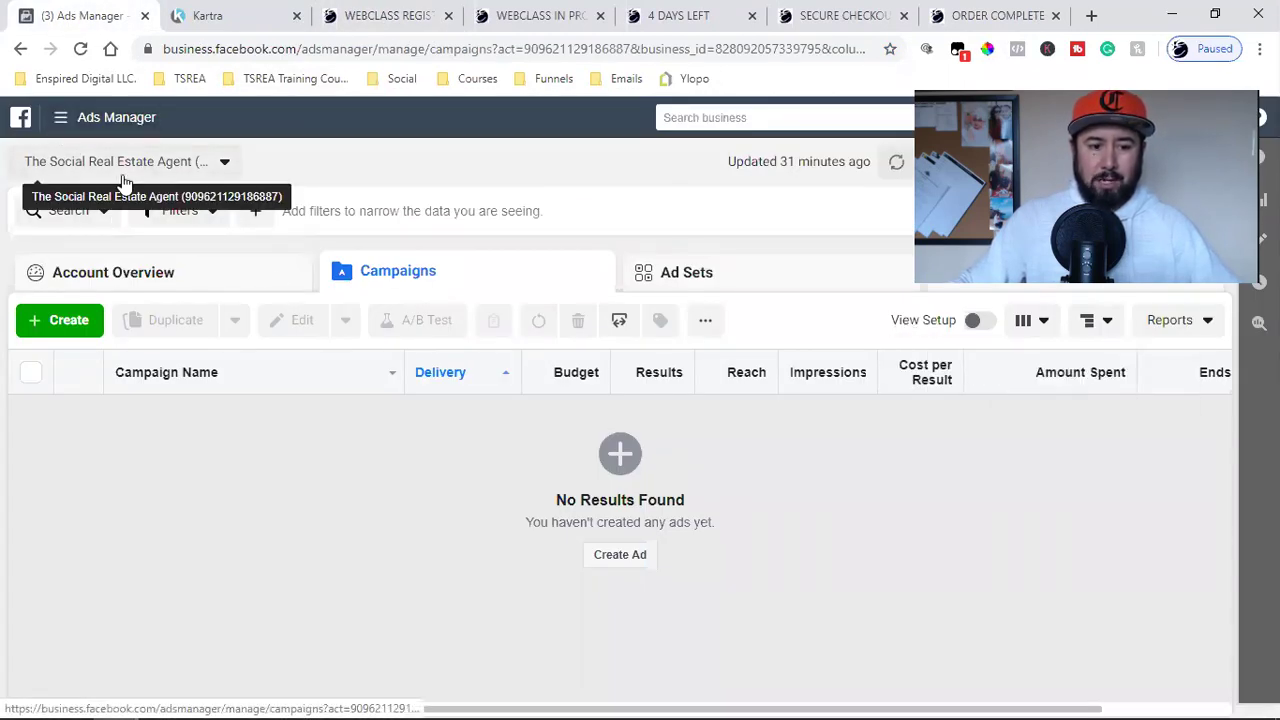
click(60, 122)
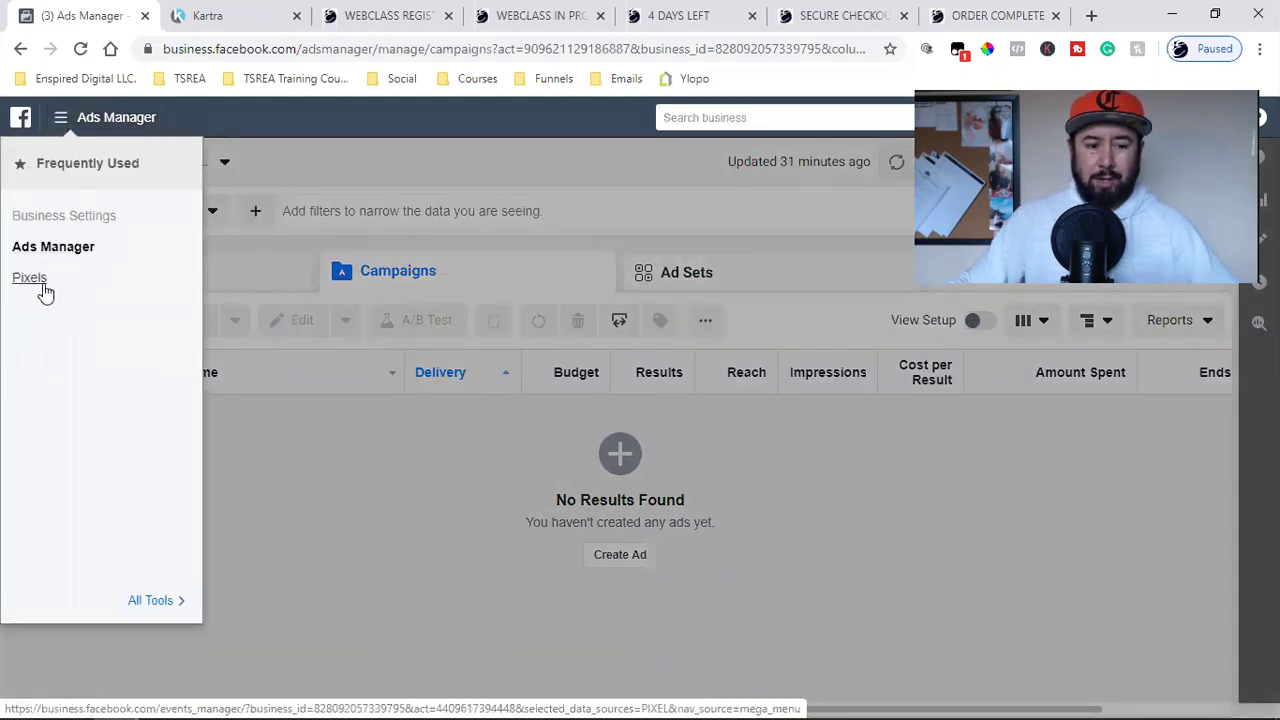
click(143, 603)
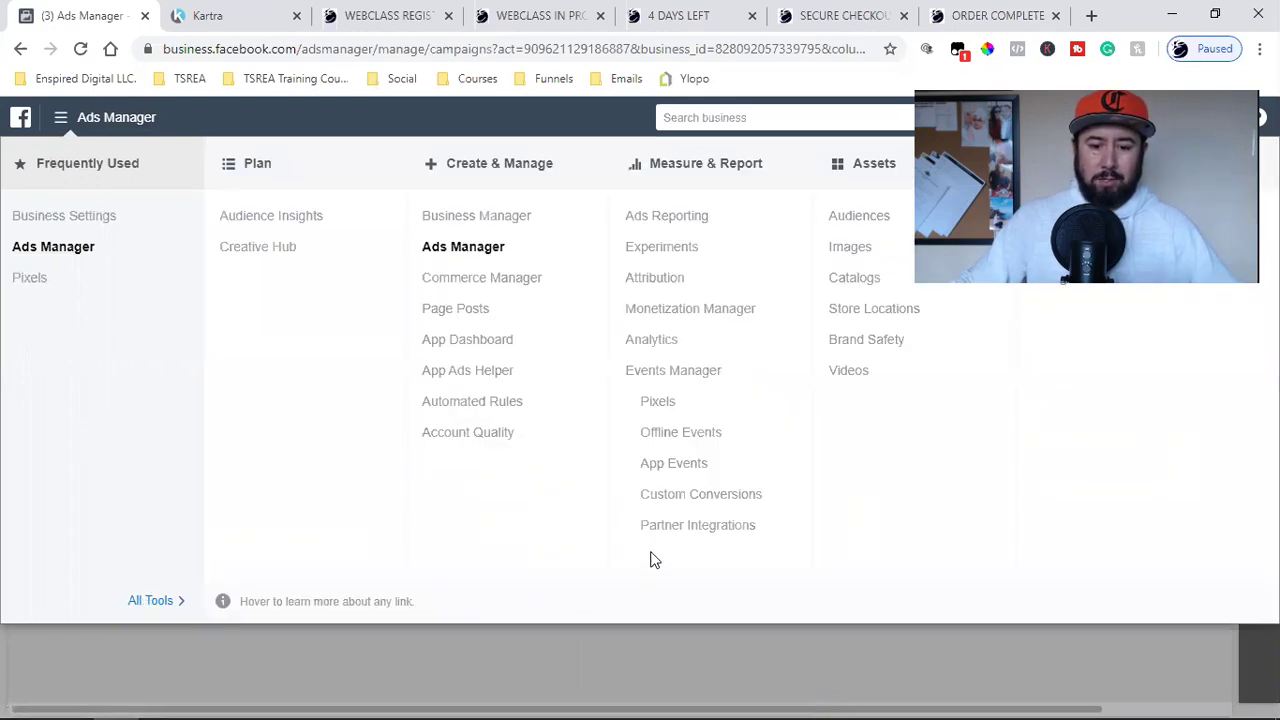
click(658, 403)
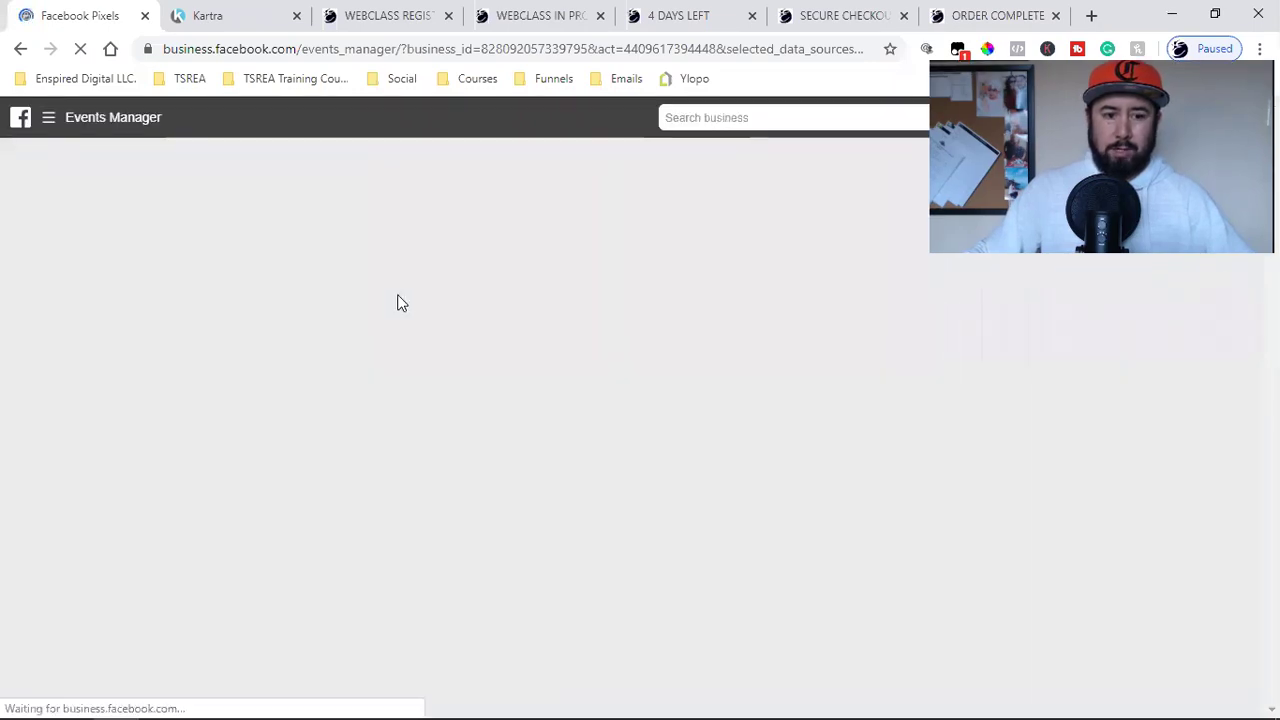
click(228, 10)
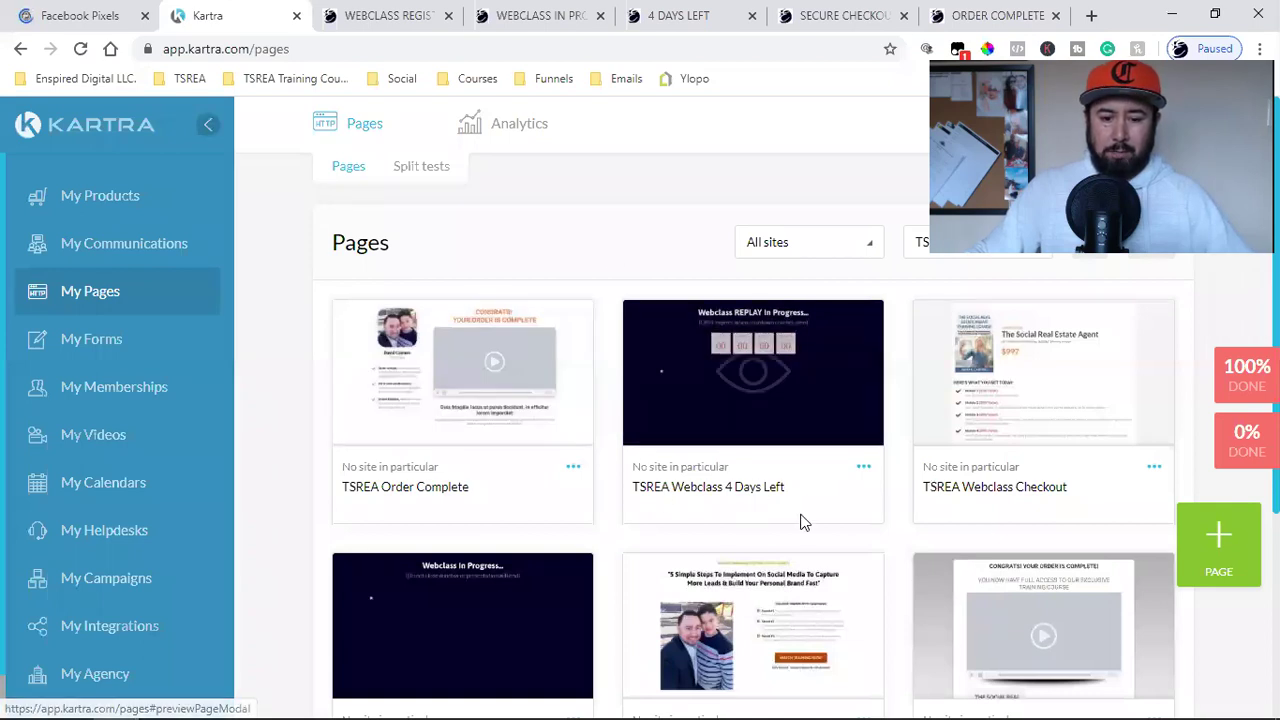
click(60, 12)
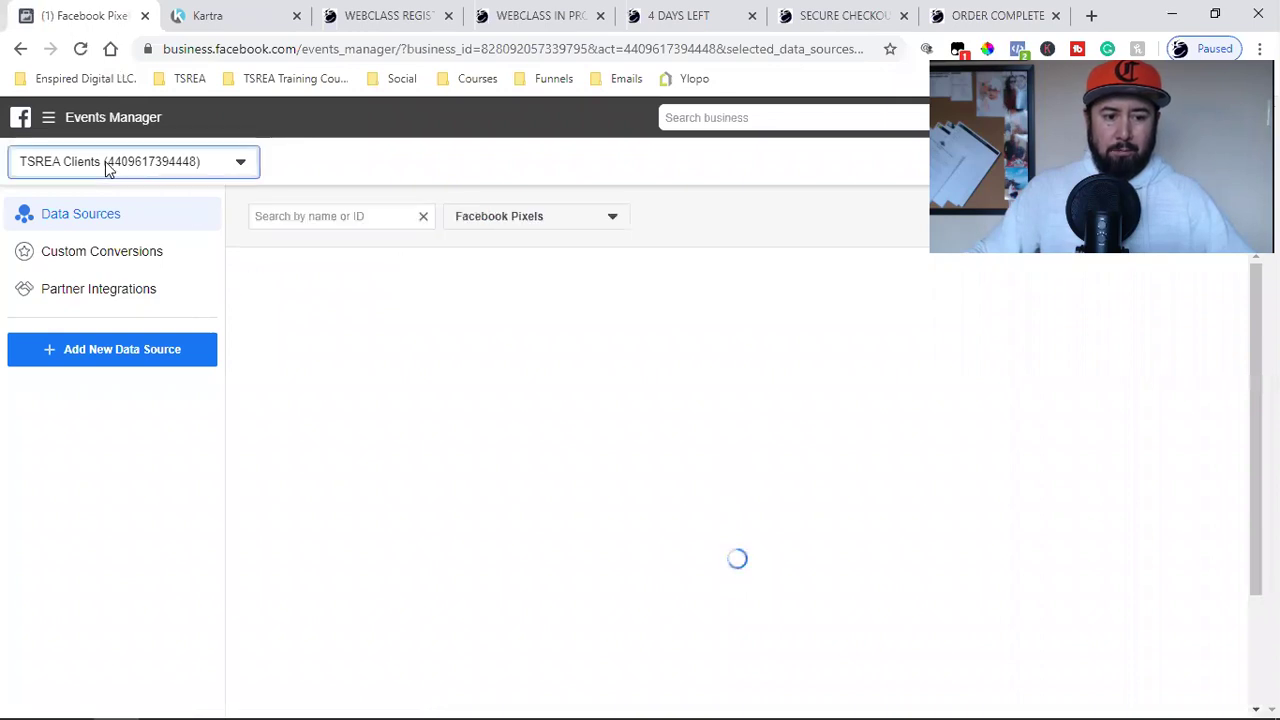
Change the Events Manager ad account to The Social Real Estate Agent
click(105, 161)
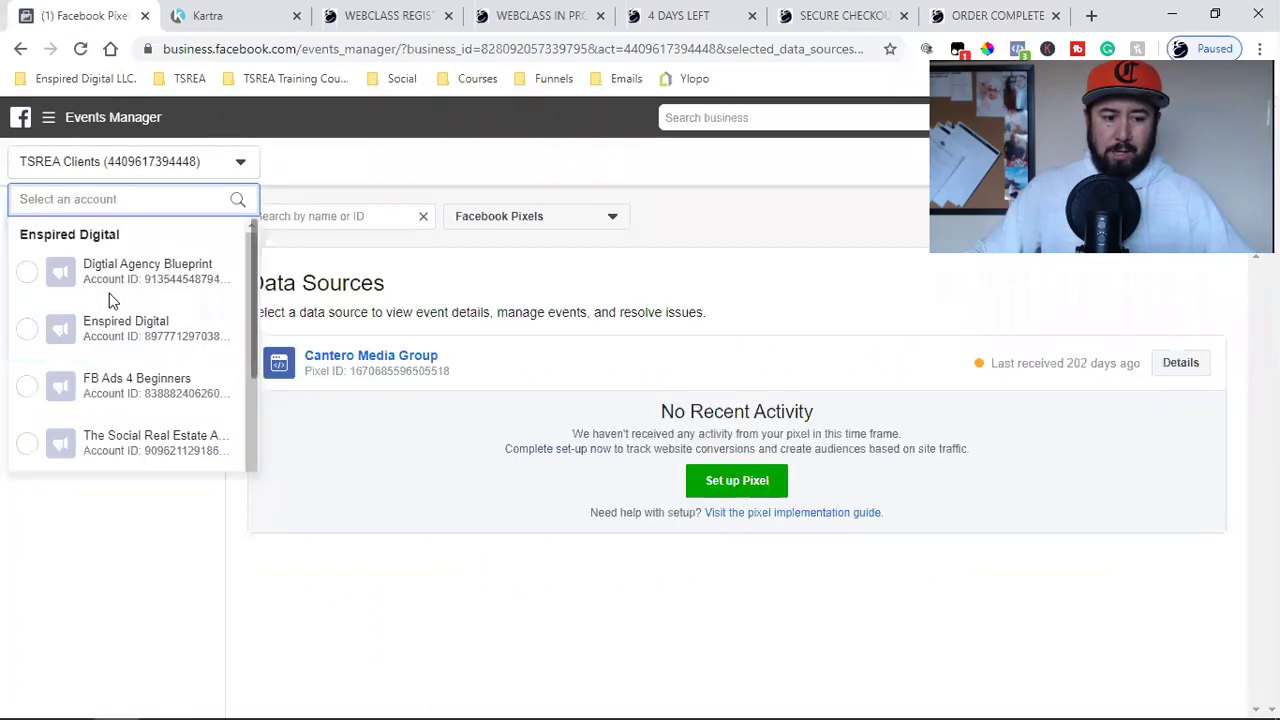
scroll(186, 371, down, 3)
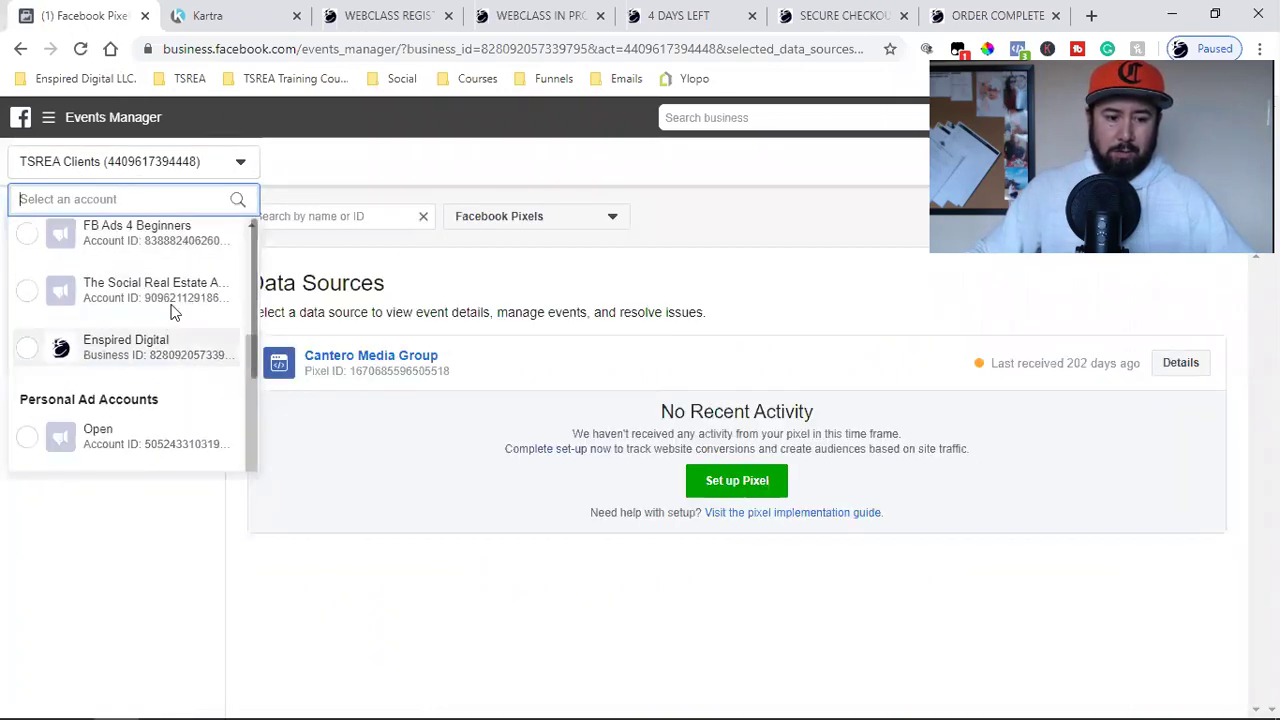
click(172, 311)
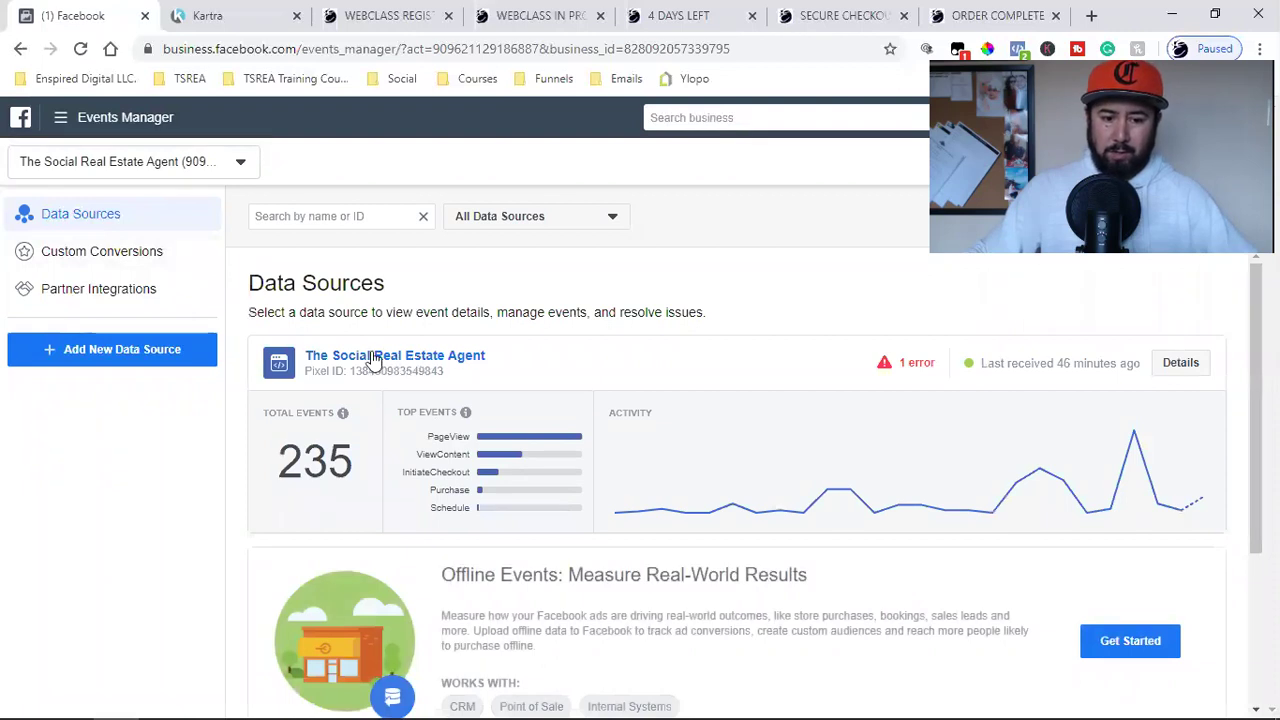
Open The Social Real Estate Agent pixel and start its Install Pixel setup
click(372, 358)
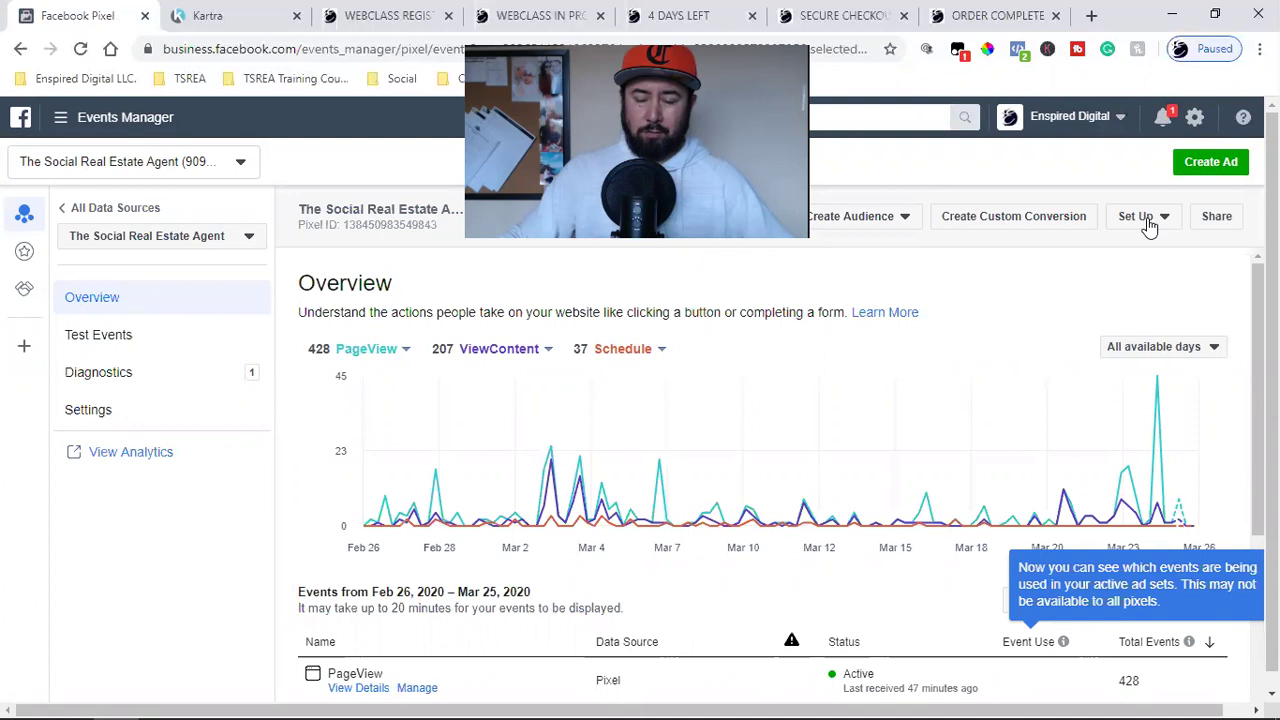
click(1144, 222)
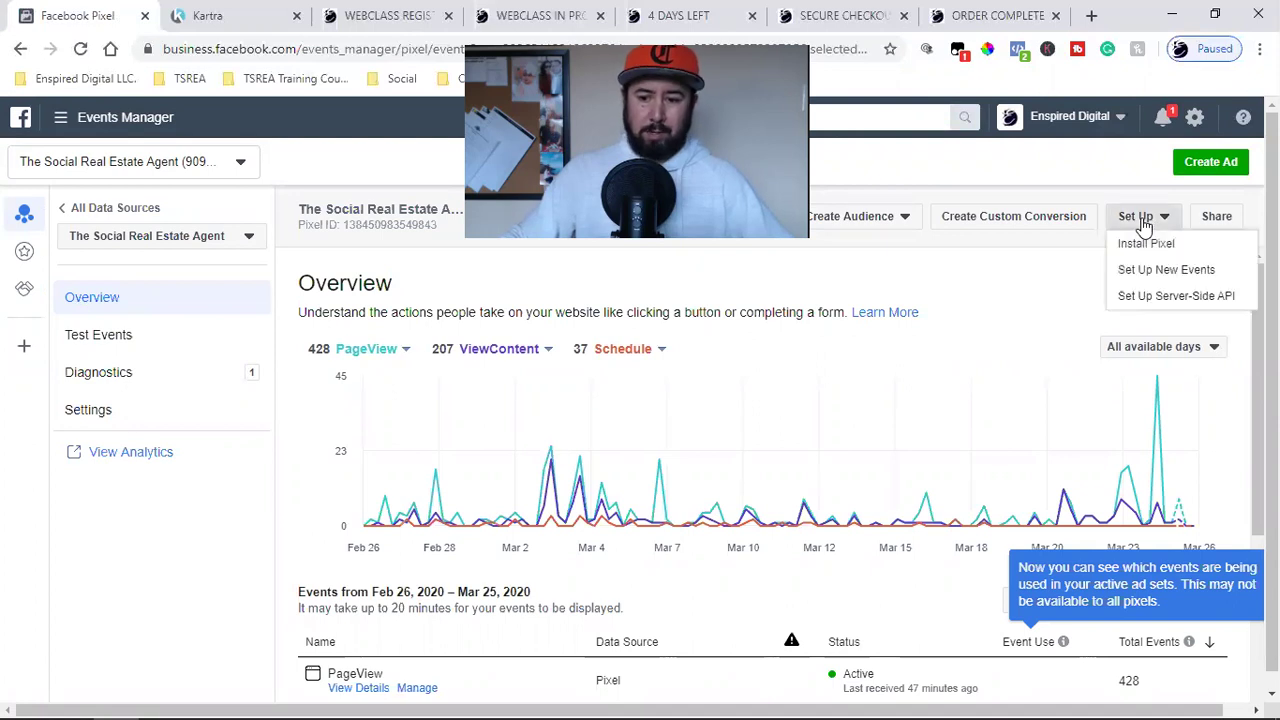
click(1160, 246)
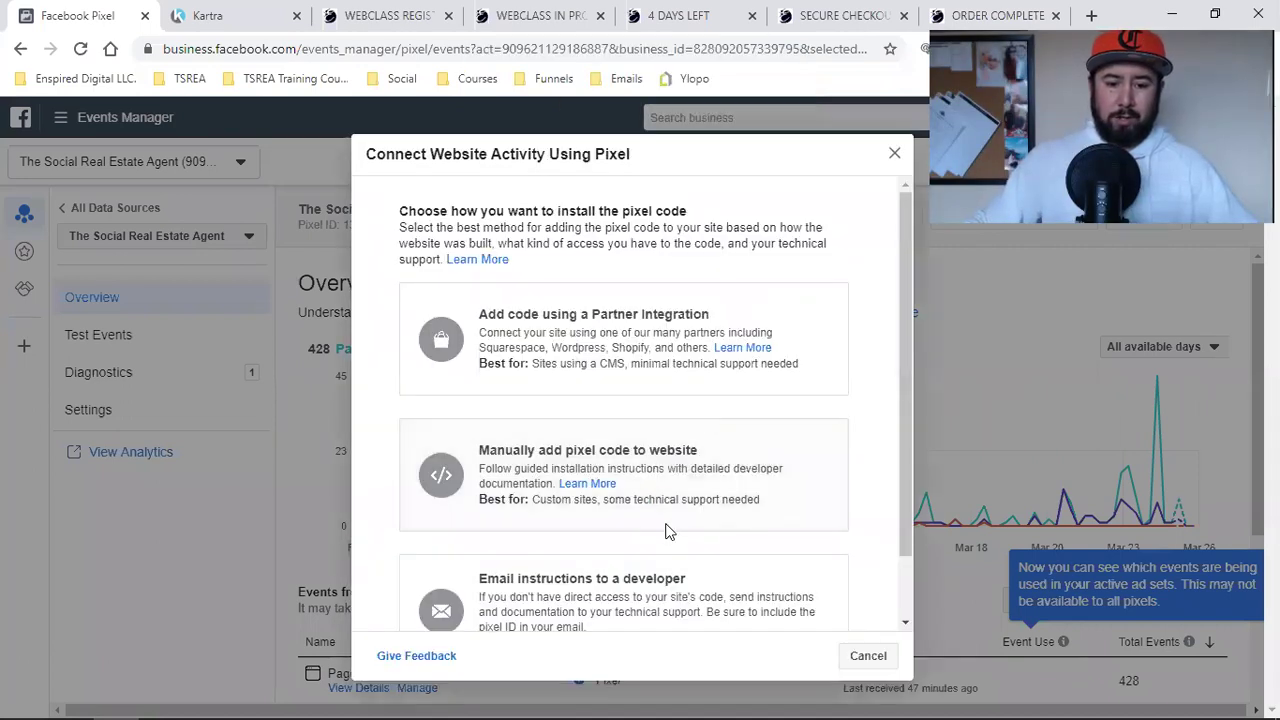
Switch to Kartra and open the TSREA Webclass Registration page in the page editor
click(193, 16)
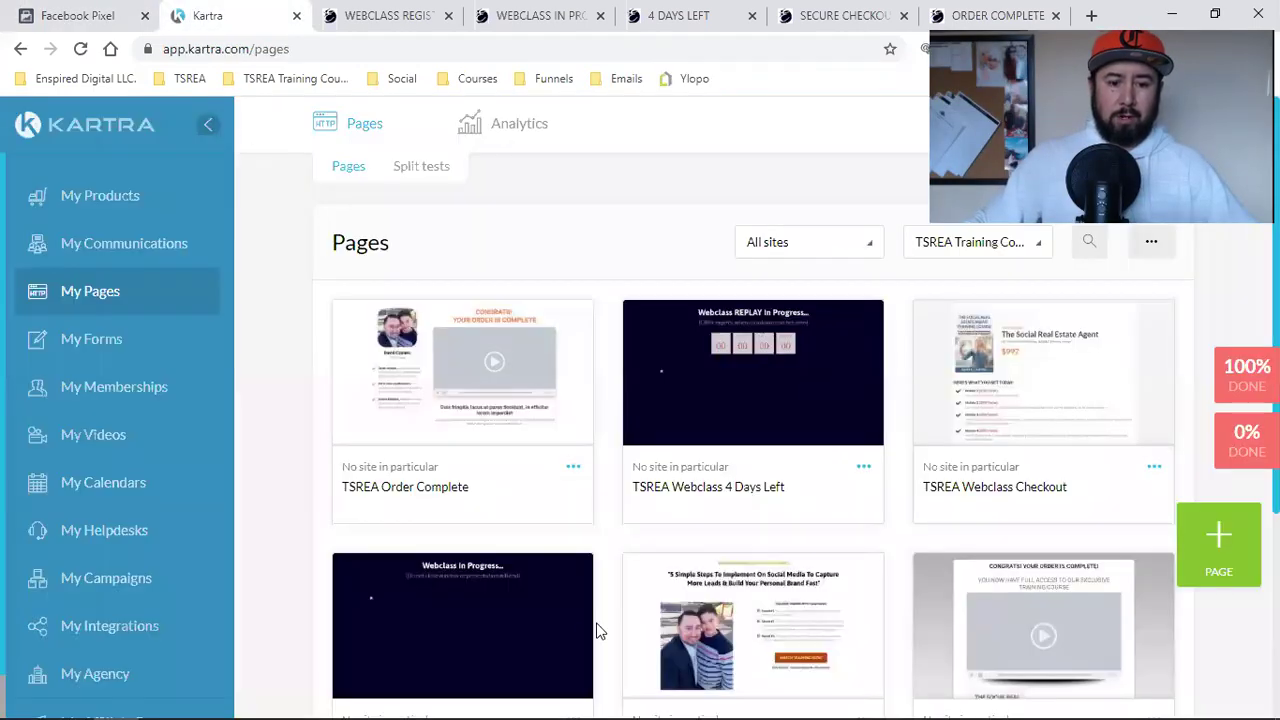
scroll(903, 580, down, 2)
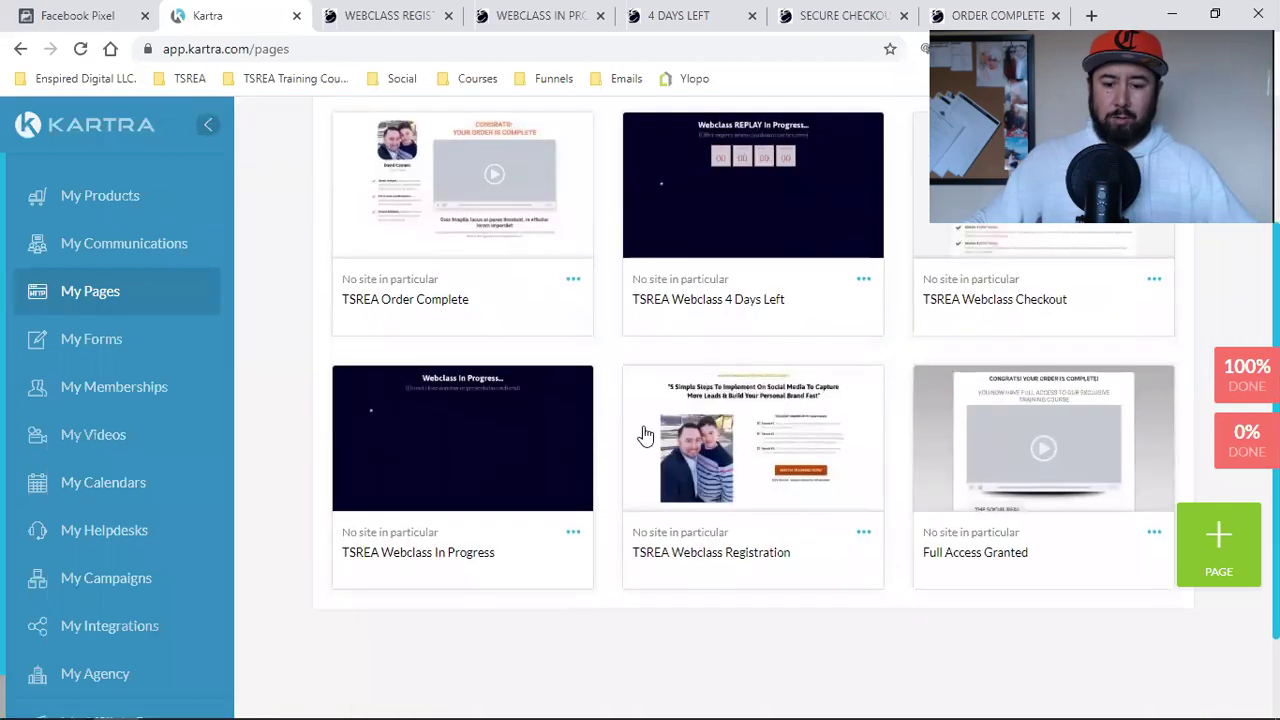
click(860, 534)
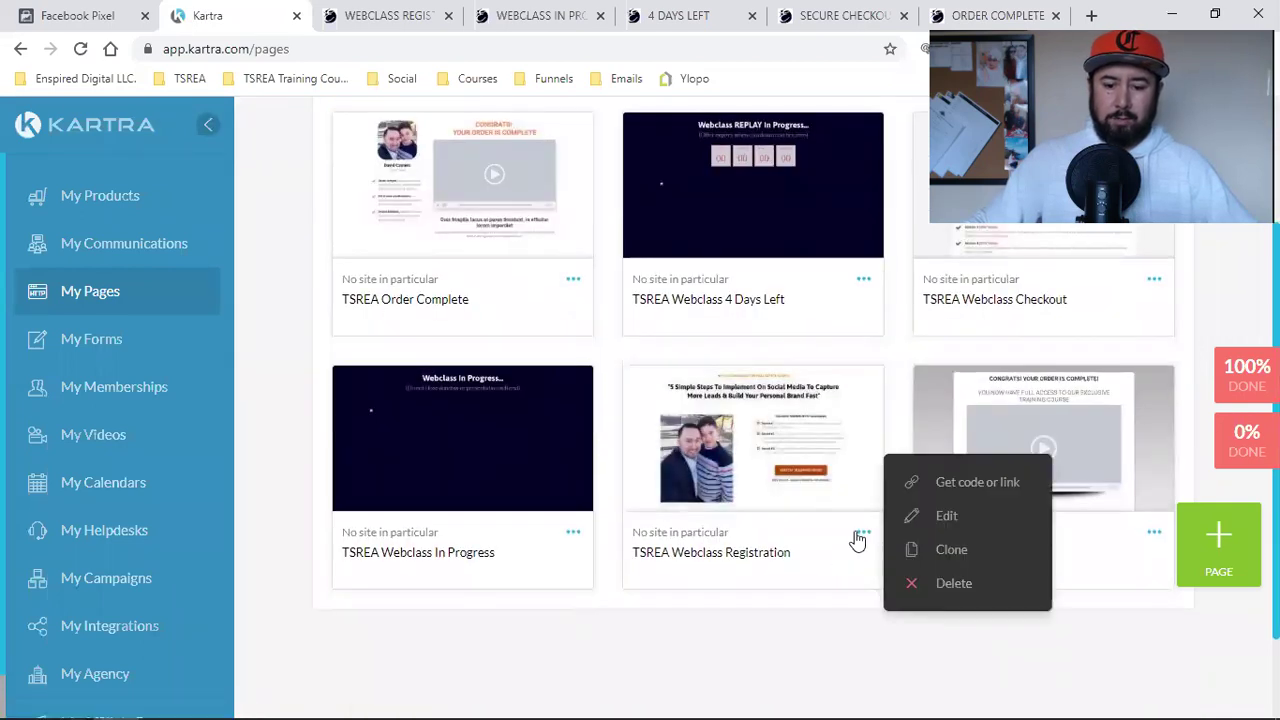
click(928, 518)
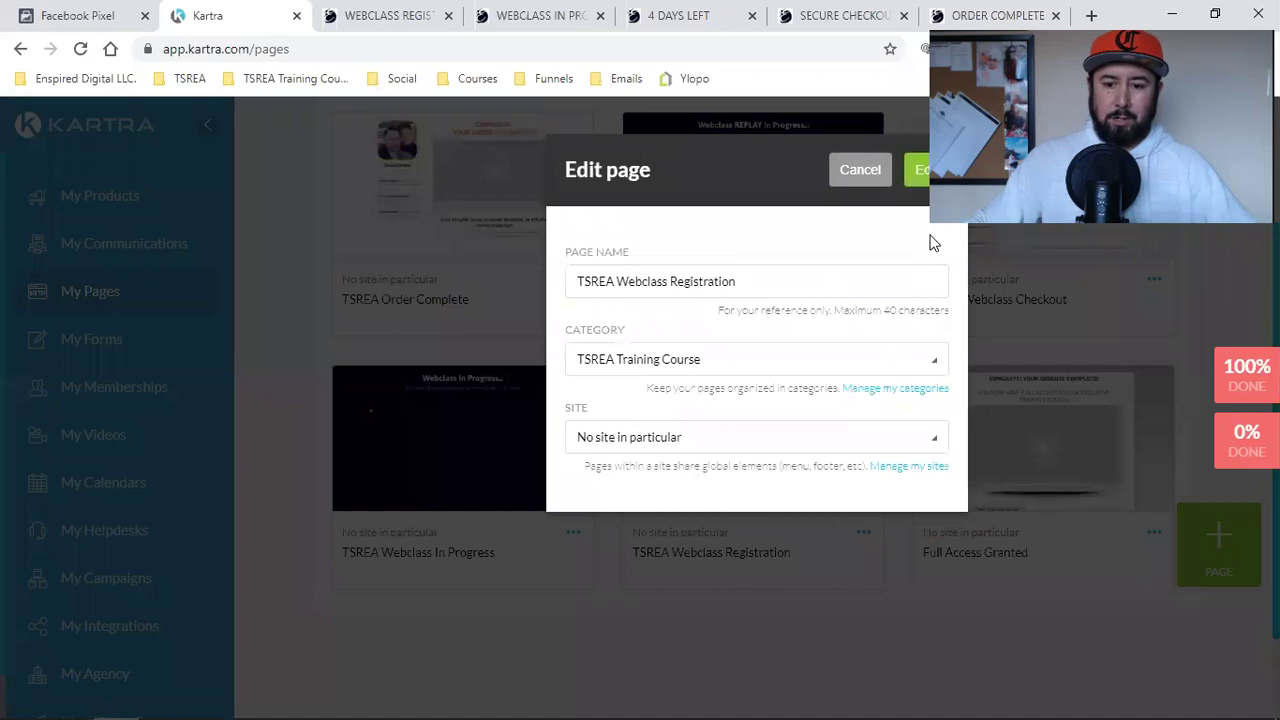
click(918, 170)
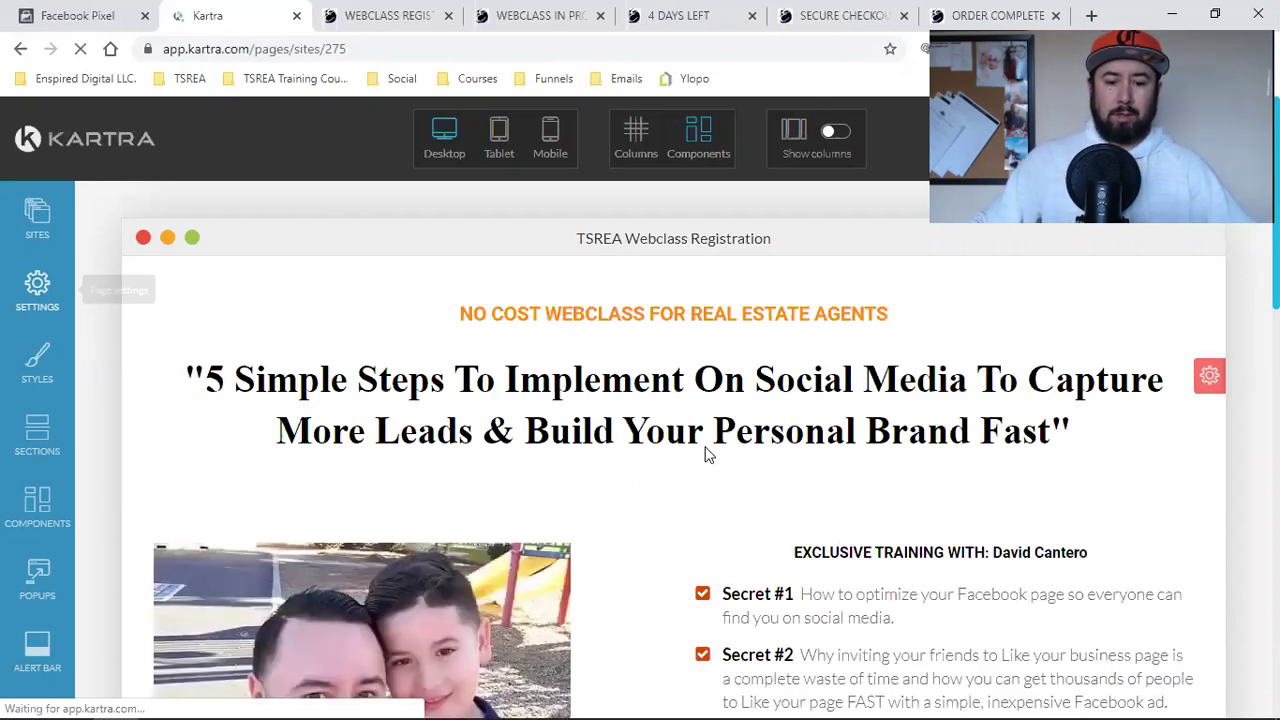
Open the page's tracking code settings and place the cursor in the Embed Facebook Ads Tracking Code field
click(37, 290)
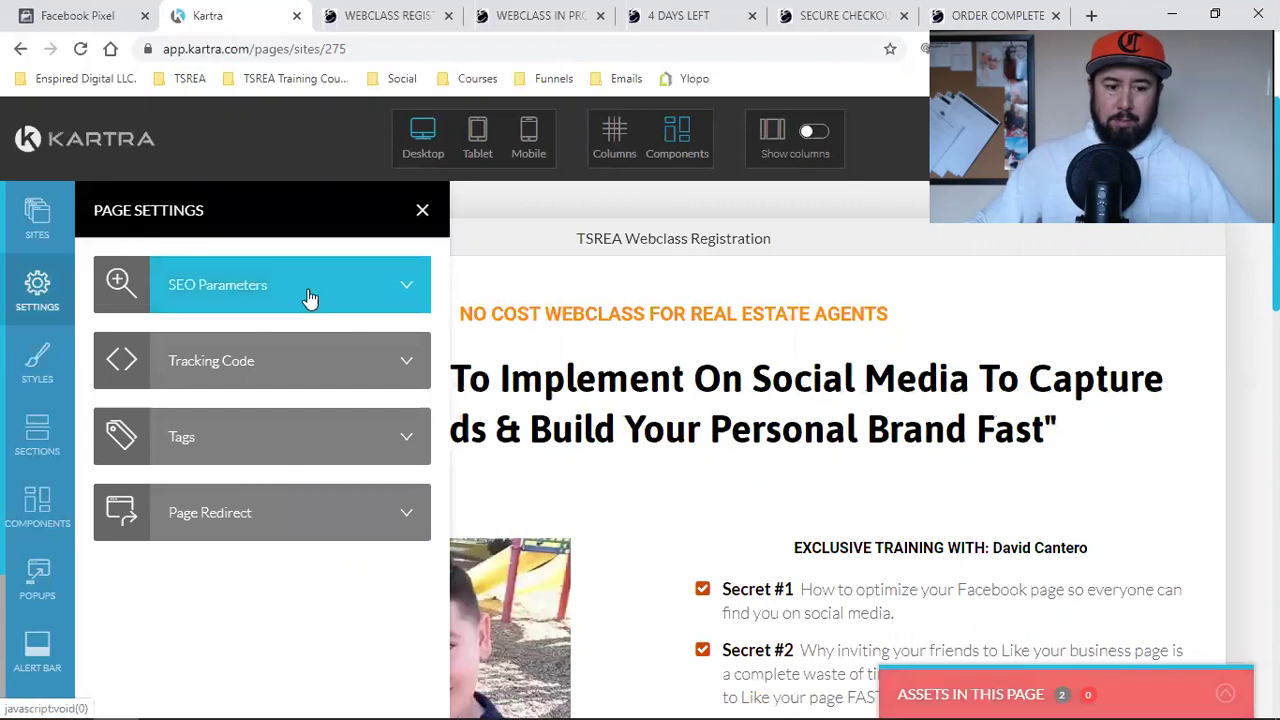
click(243, 360)
scroll(203, 429, down, 3)
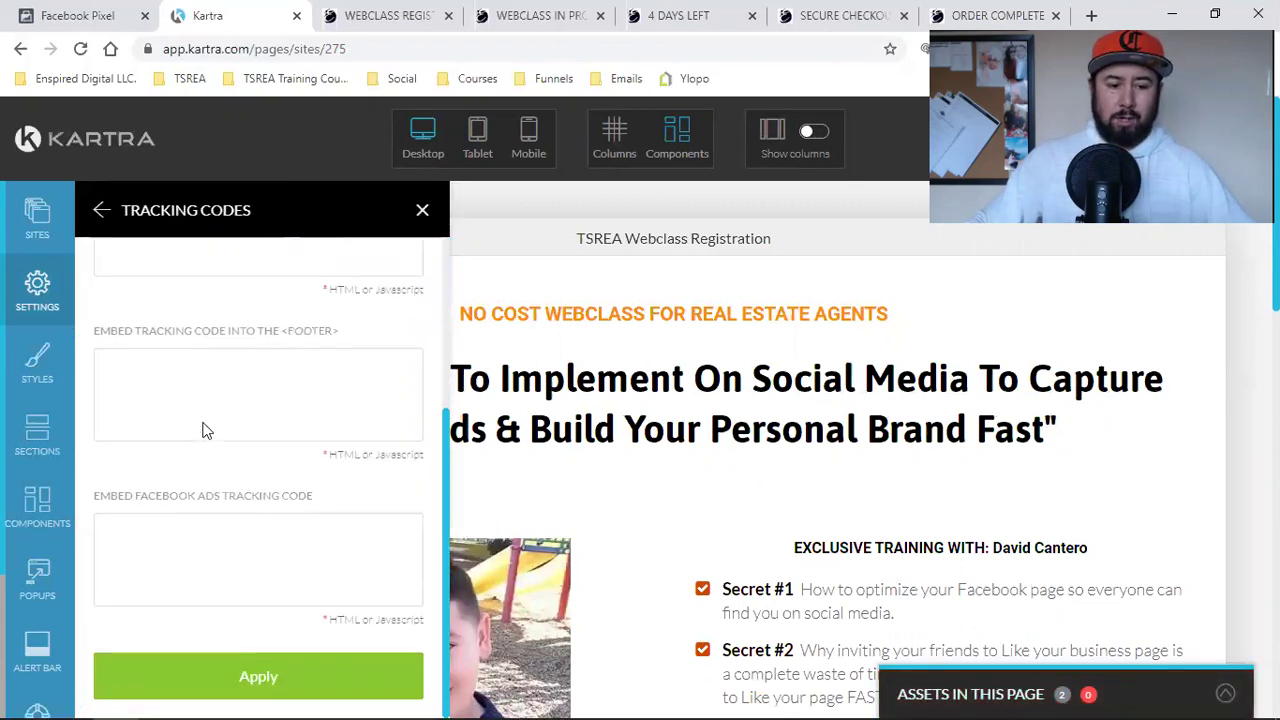
triple_click(138, 497)
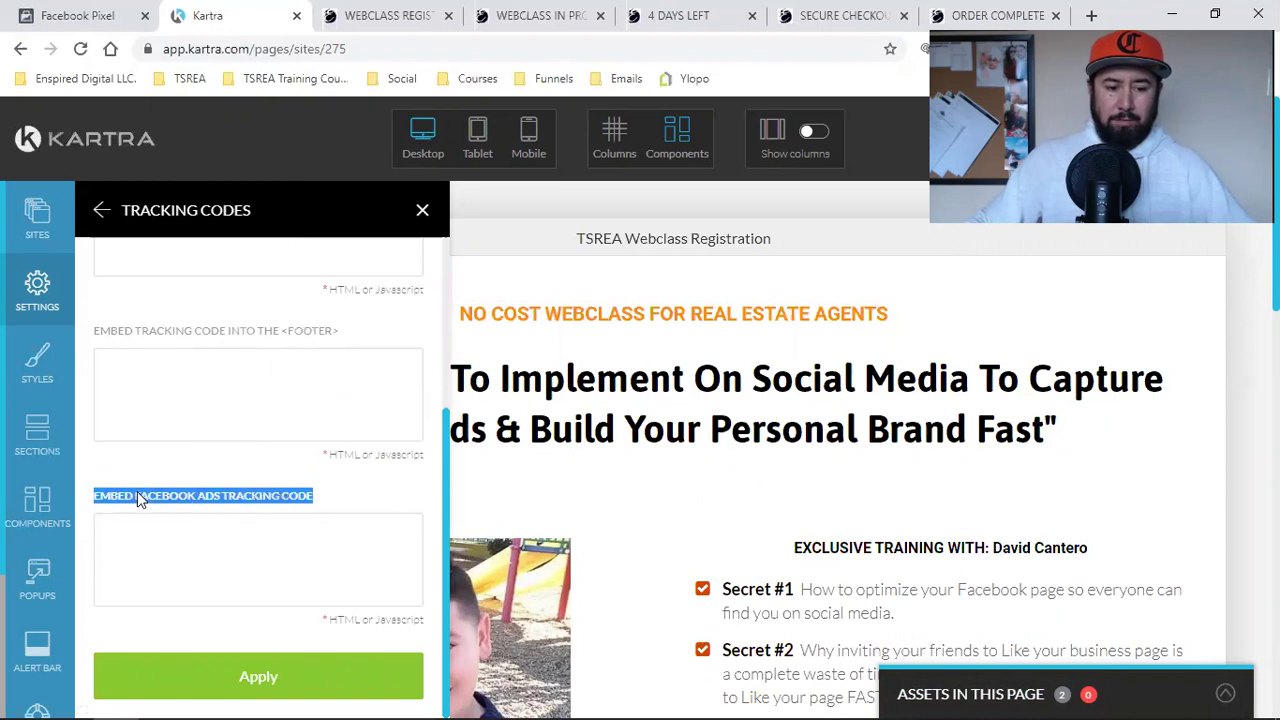
click(213, 536)
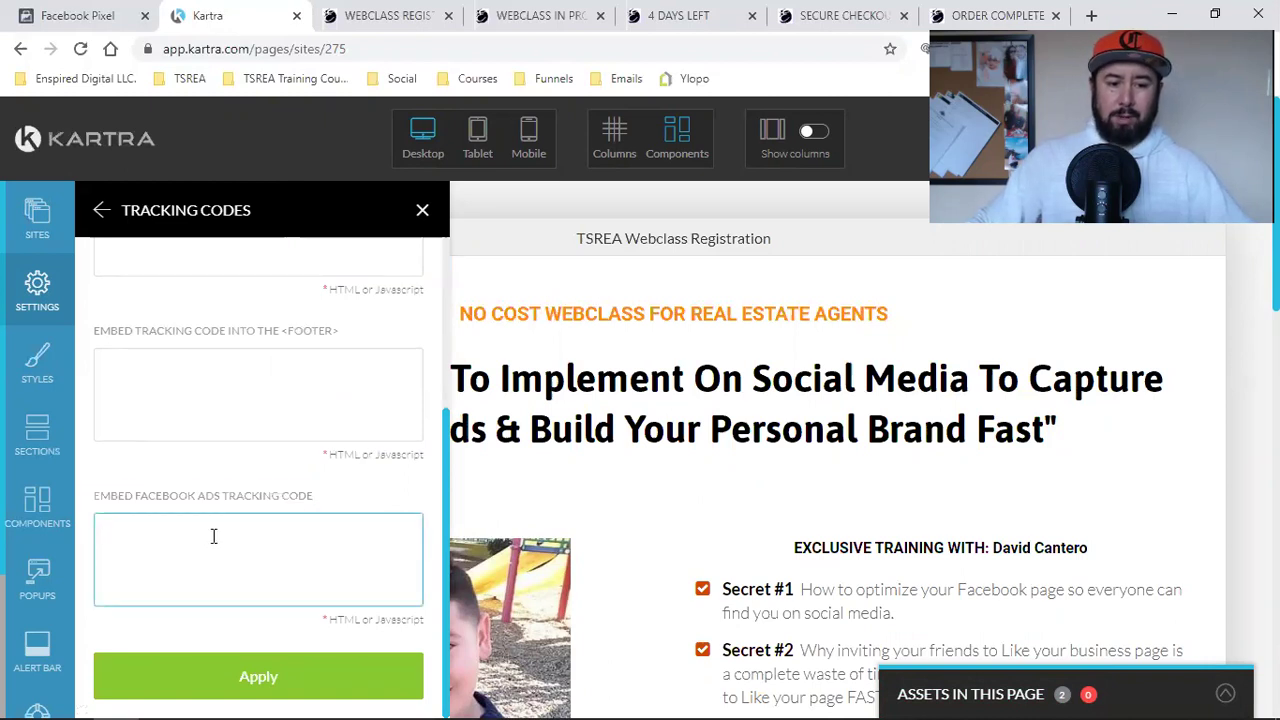
Return to Events Manager, choose to add the pixel code manually, and review the Automatic Advanced Matching options
click(80, 16)
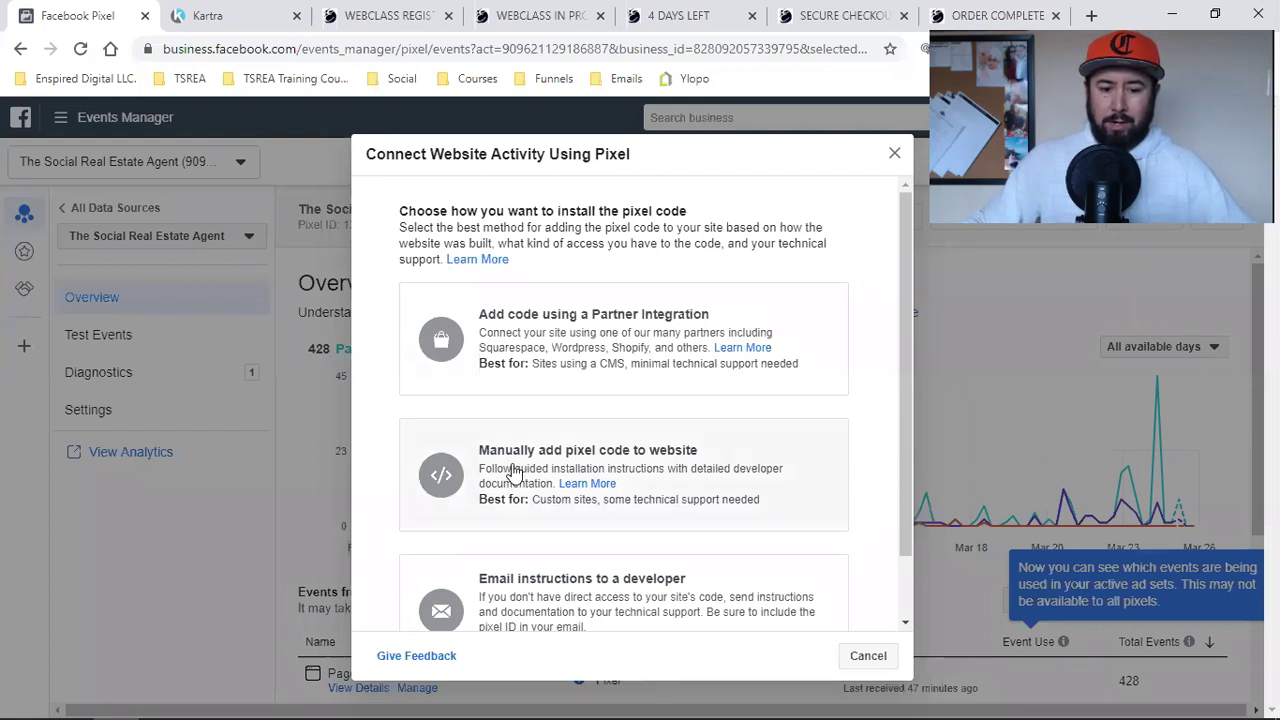
click(512, 470)
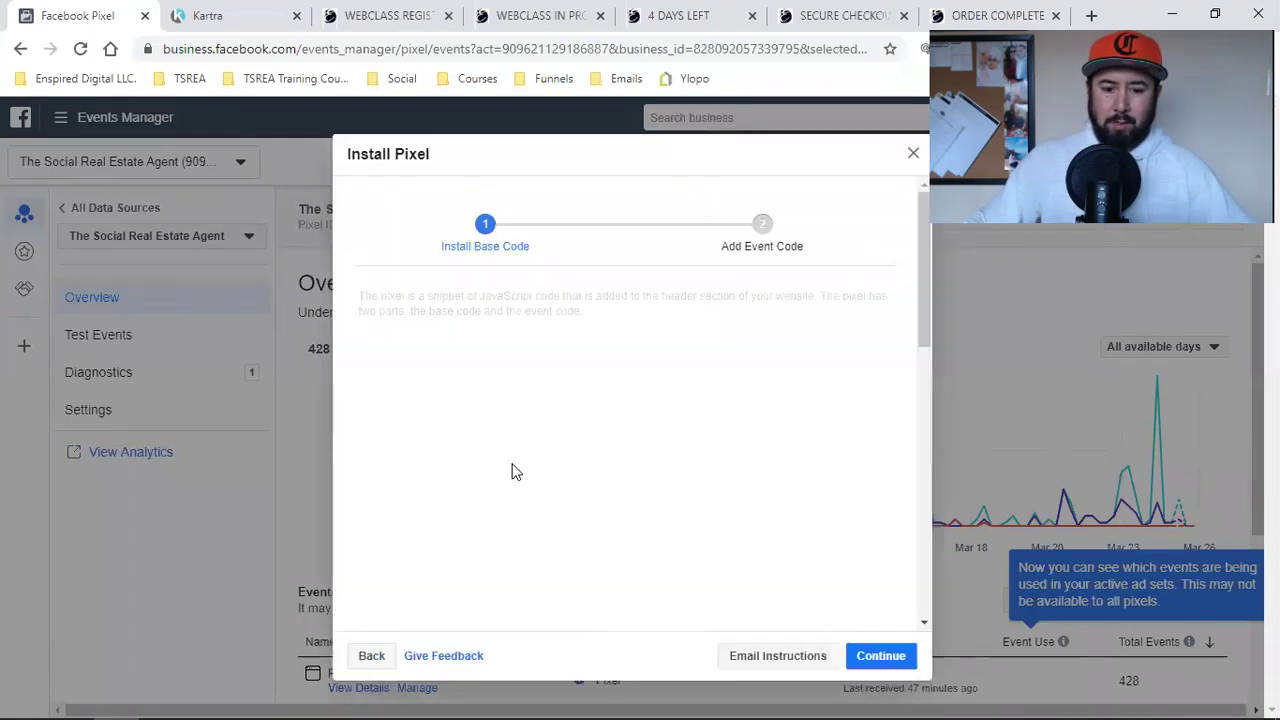
scroll(601, 477, down, 4)
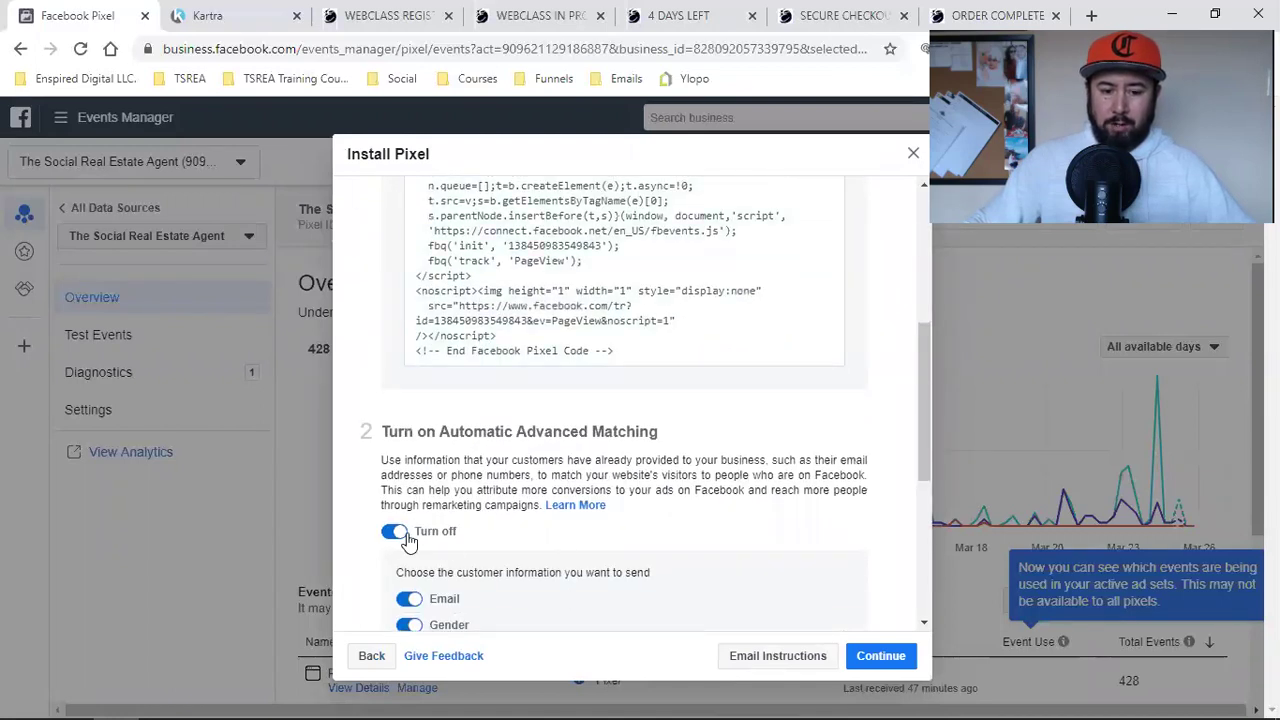
scroll(420, 510, down, 2)
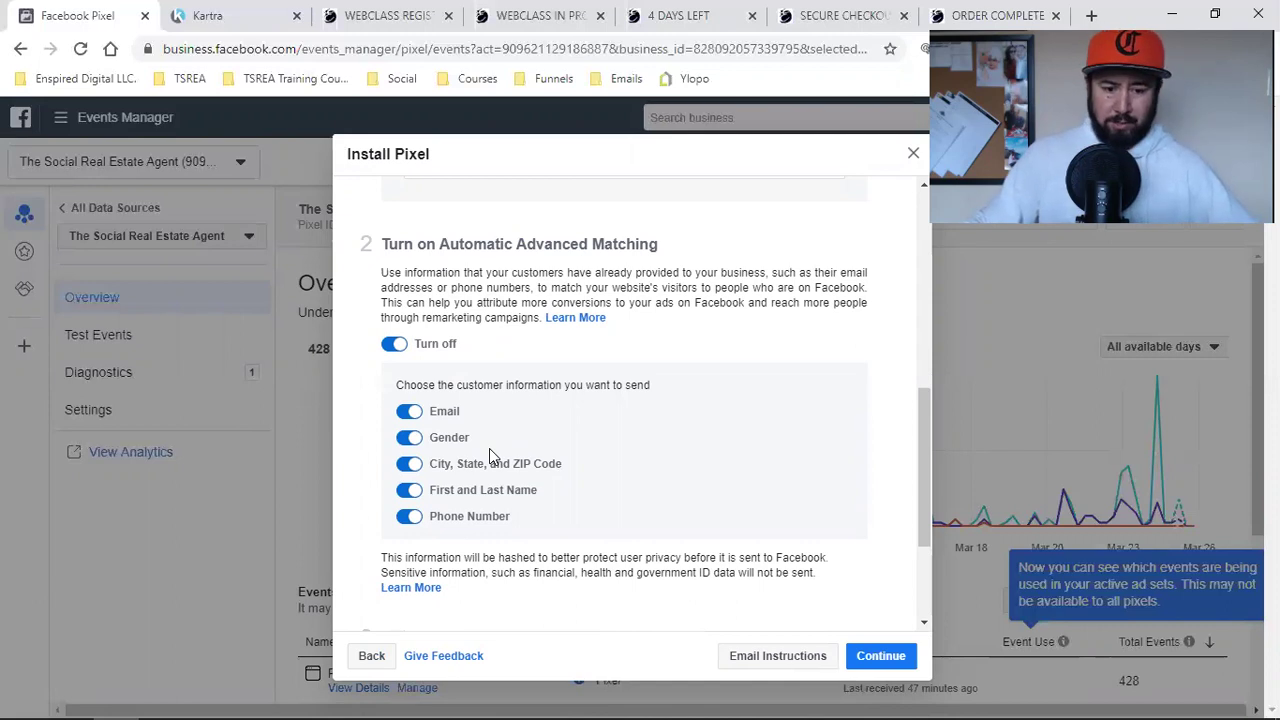
scroll(489, 448, up, 2)
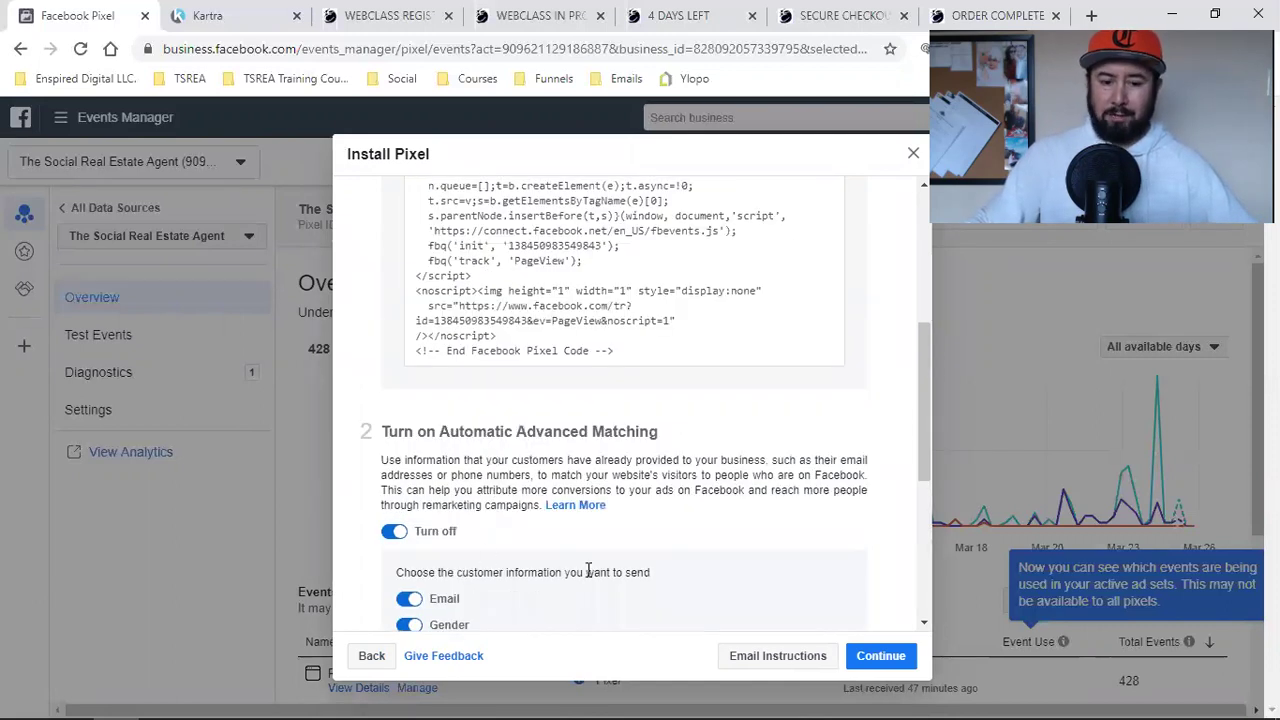
Copy the pixel base code and paste it into the Embed Facebook Ads Tracking Code field of the registration page in Kartra
scroll(600, 500, up, 4)
mouse_move(608, 531)
scroll(610, 490, down, 2)
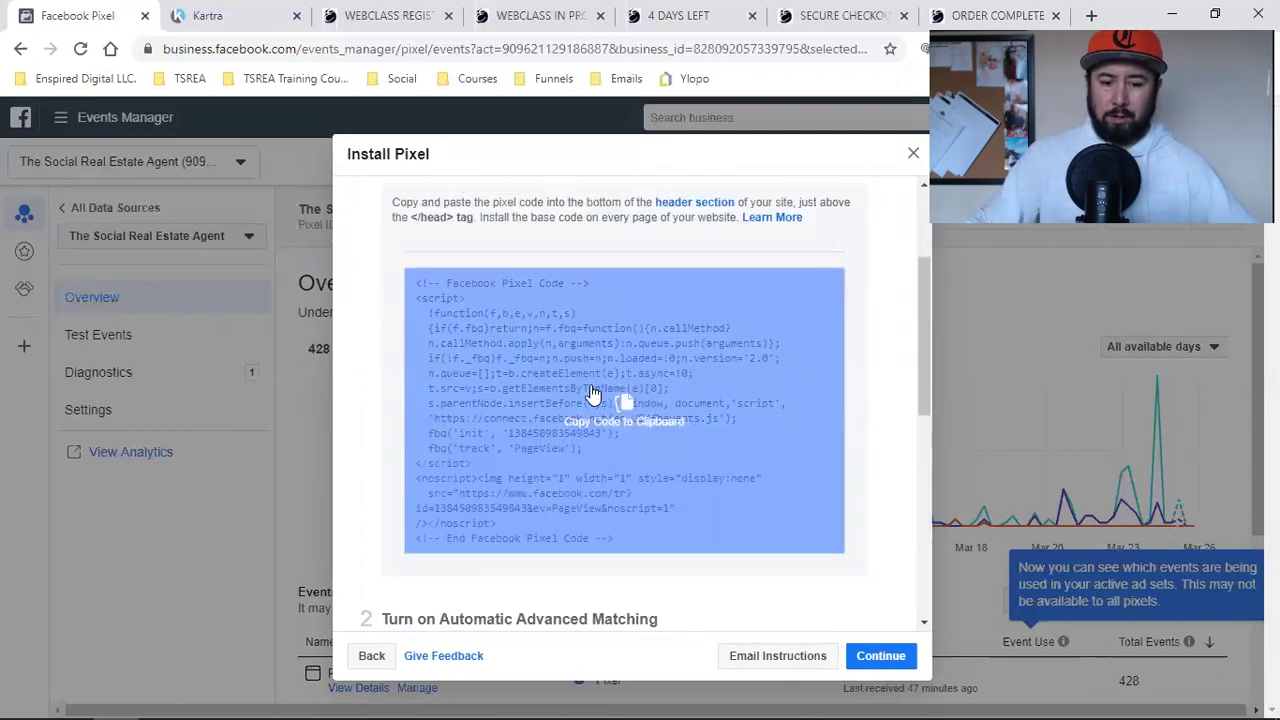
click(593, 394)
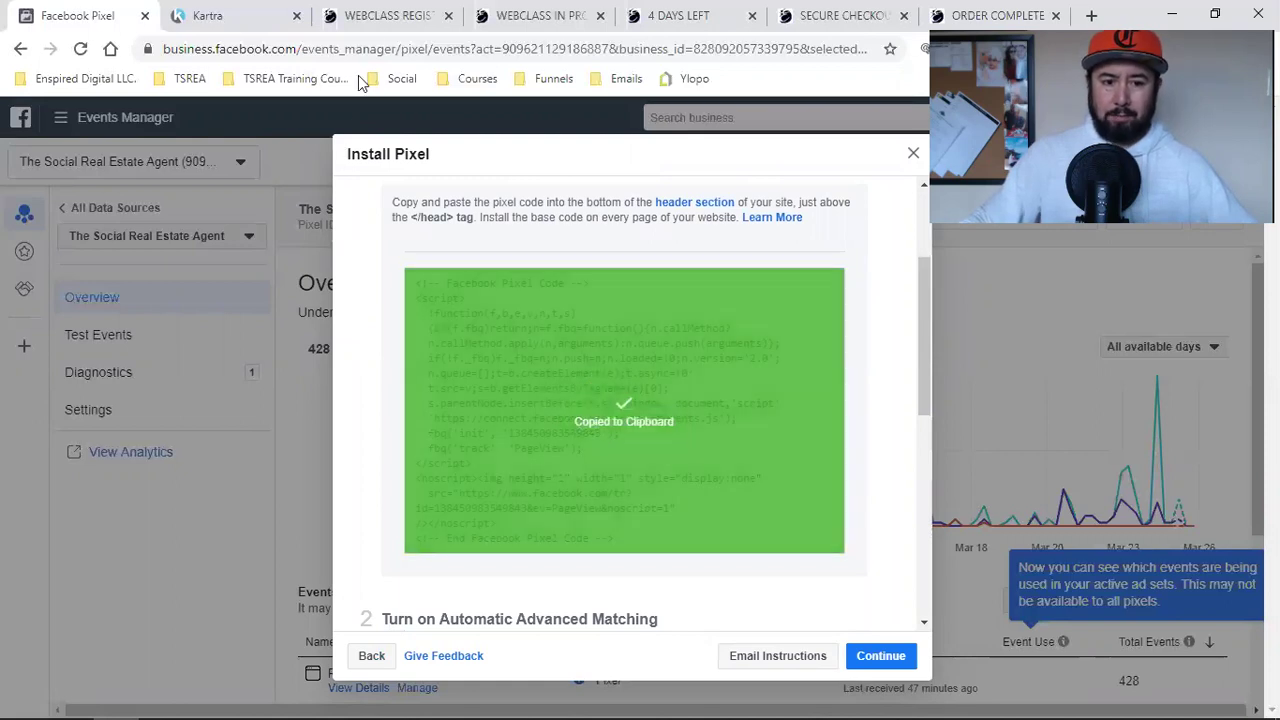
click(257, 22)
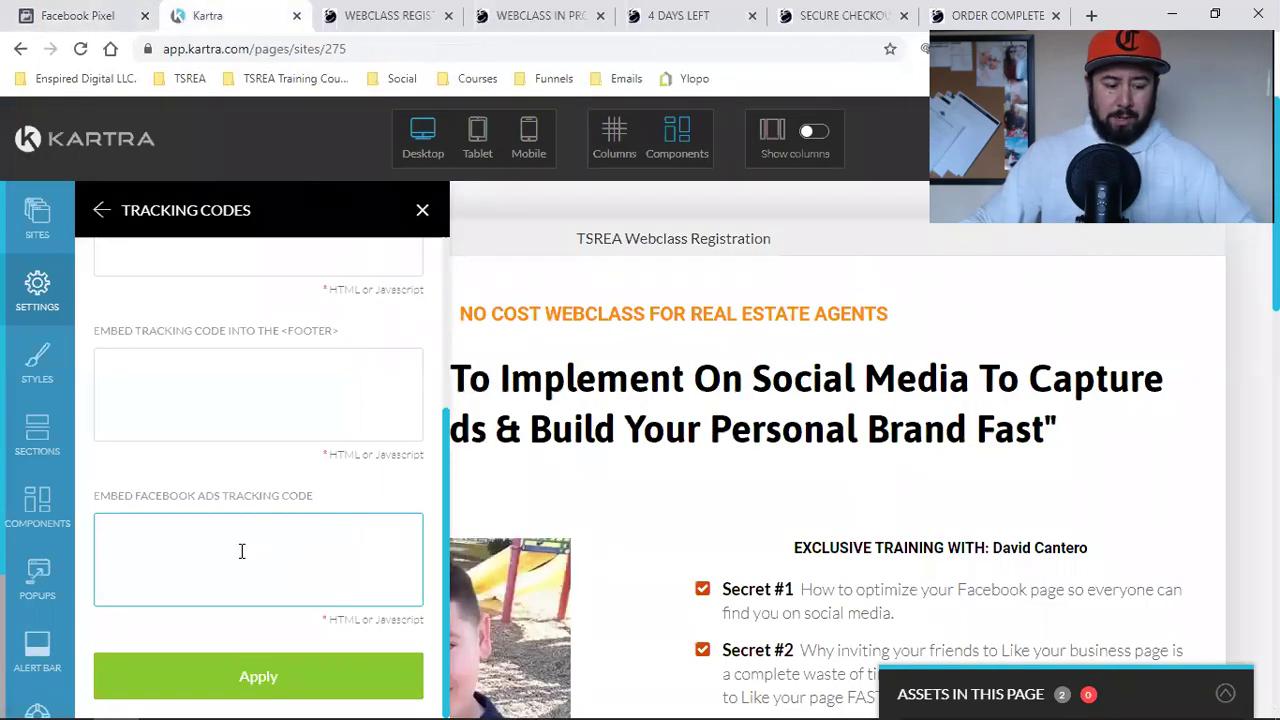
key(ctrl+v)
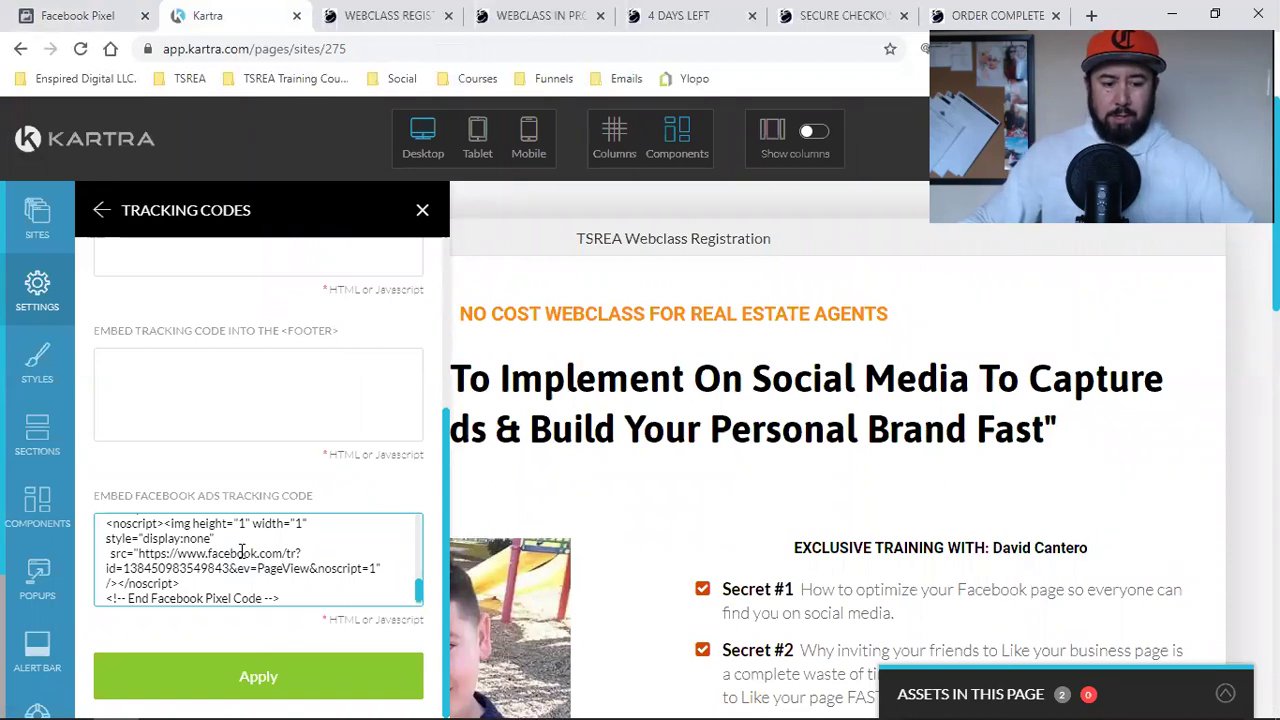
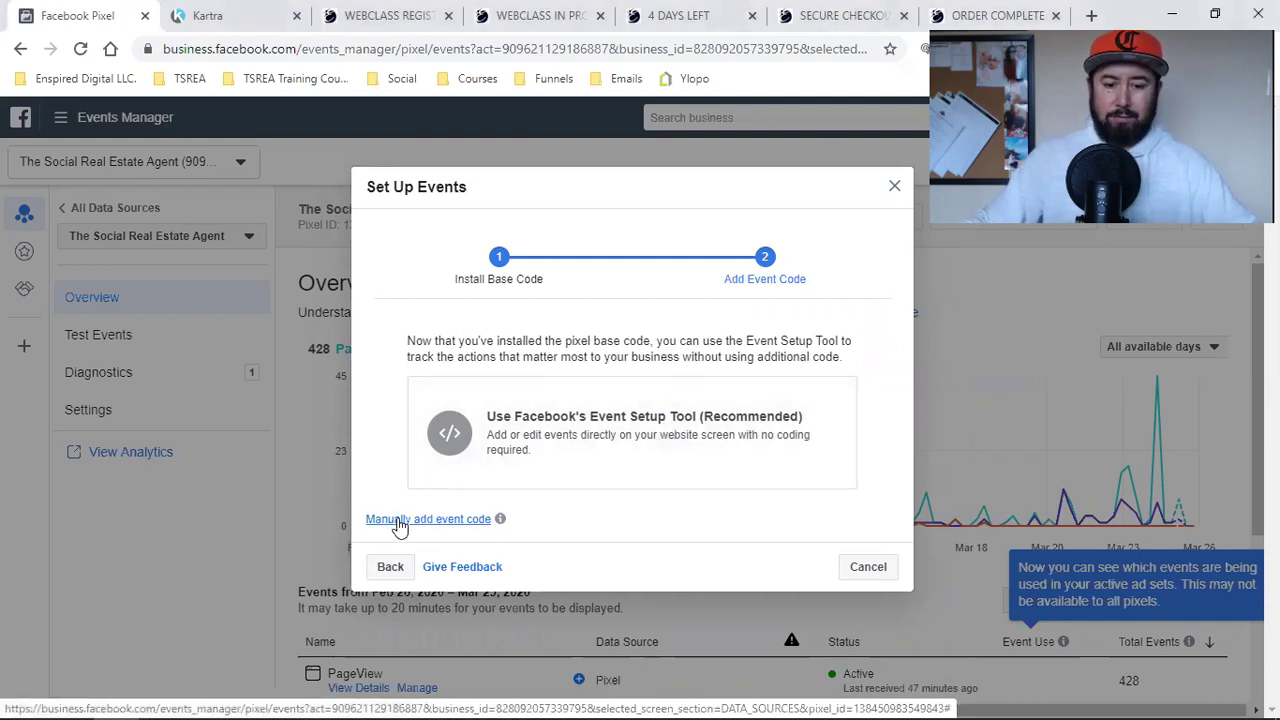
In Events Manager's event setup, choose to add event code manually and set the business category to Professional Services
click(399, 521)
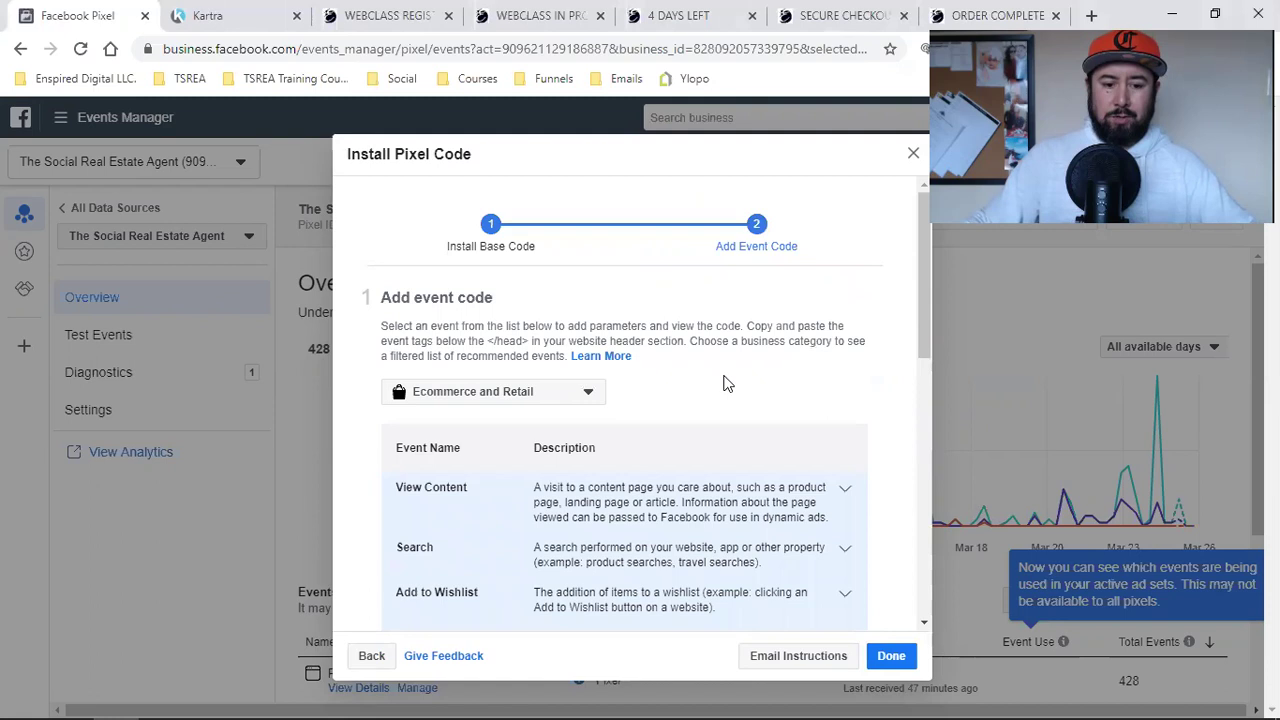
click(508, 396)
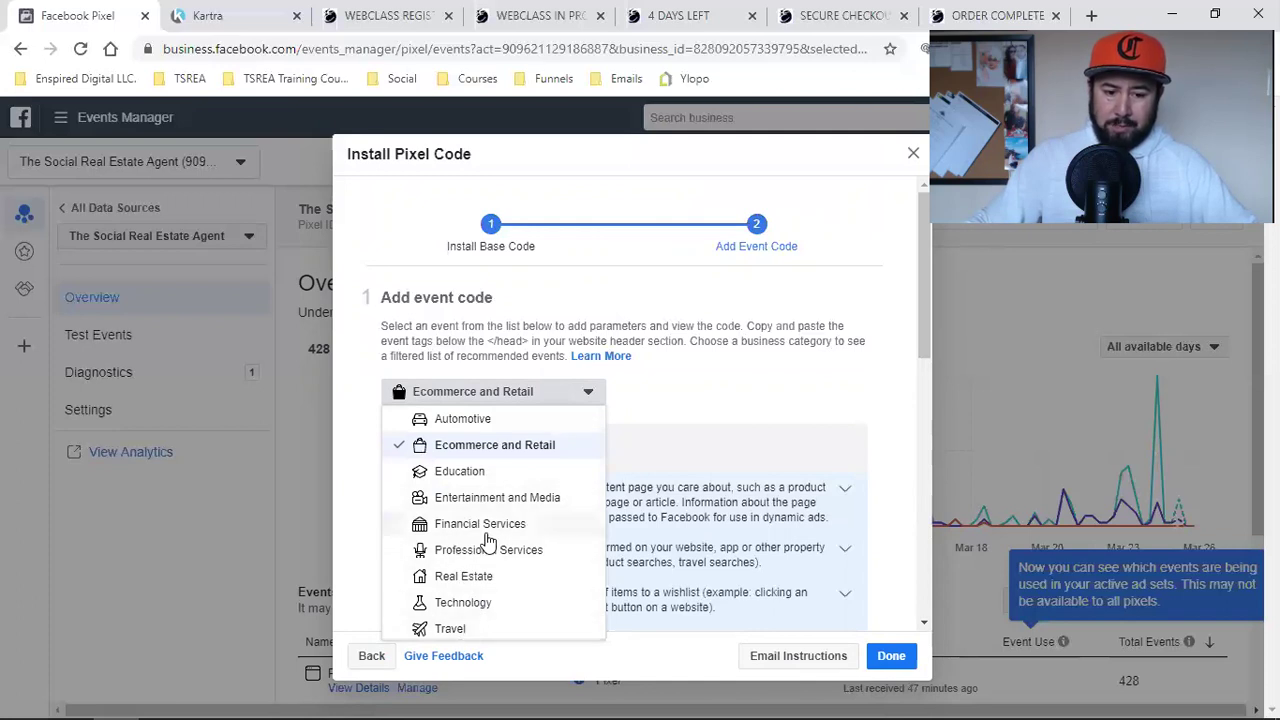
scroll(489, 500, down, 1)
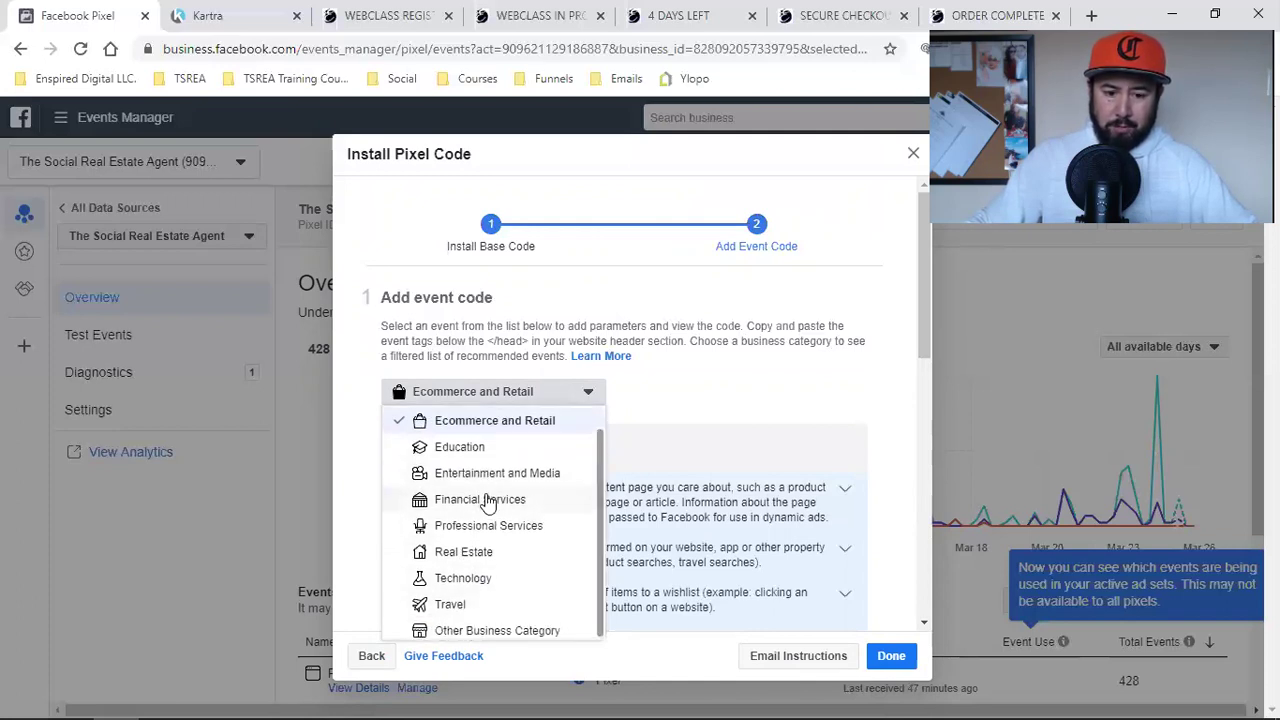
scroll(486, 500, up, 1)
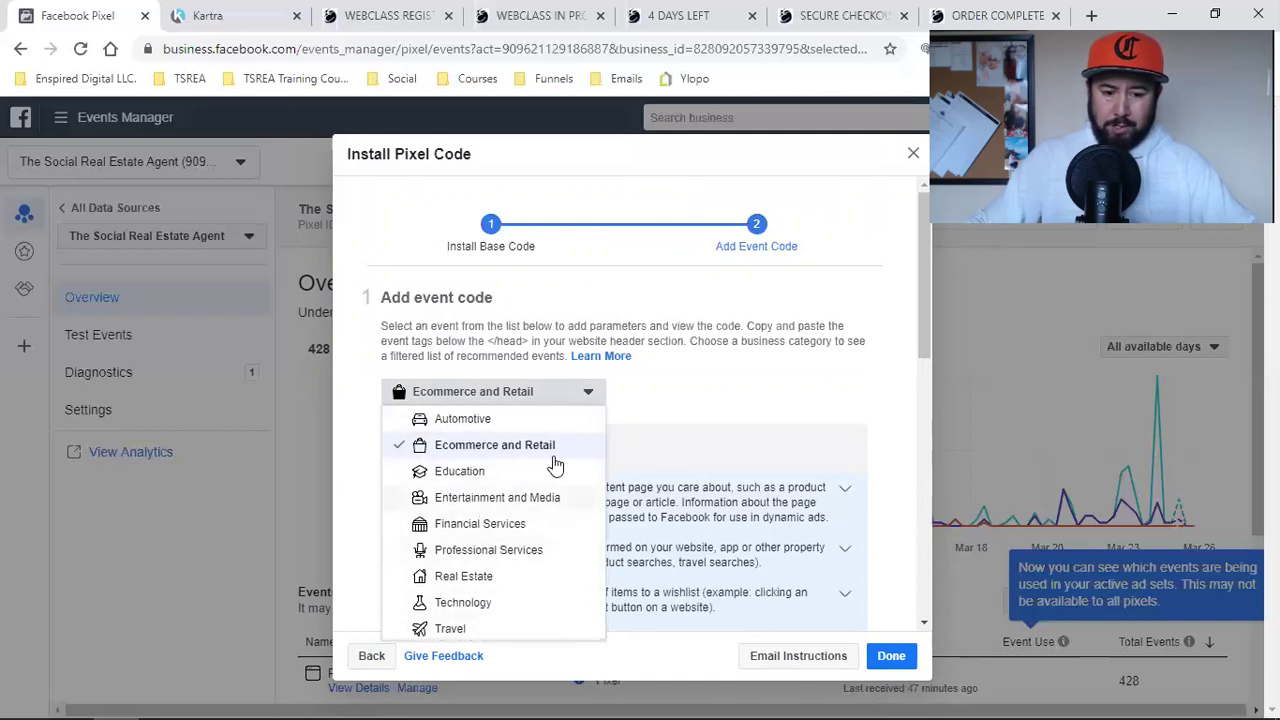
click(481, 553)
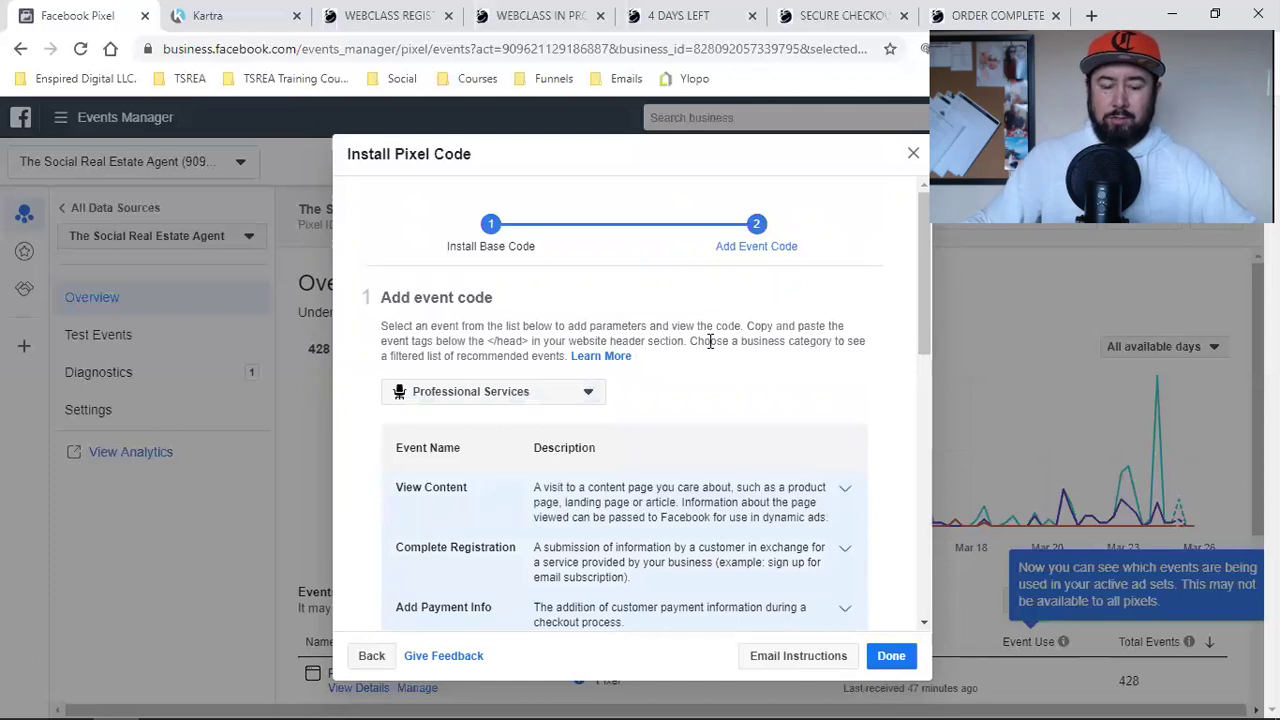
Look over the live registration page and its Kartra tracking codes, and review the Professional Services event list in Events Manager
click(388, 14)
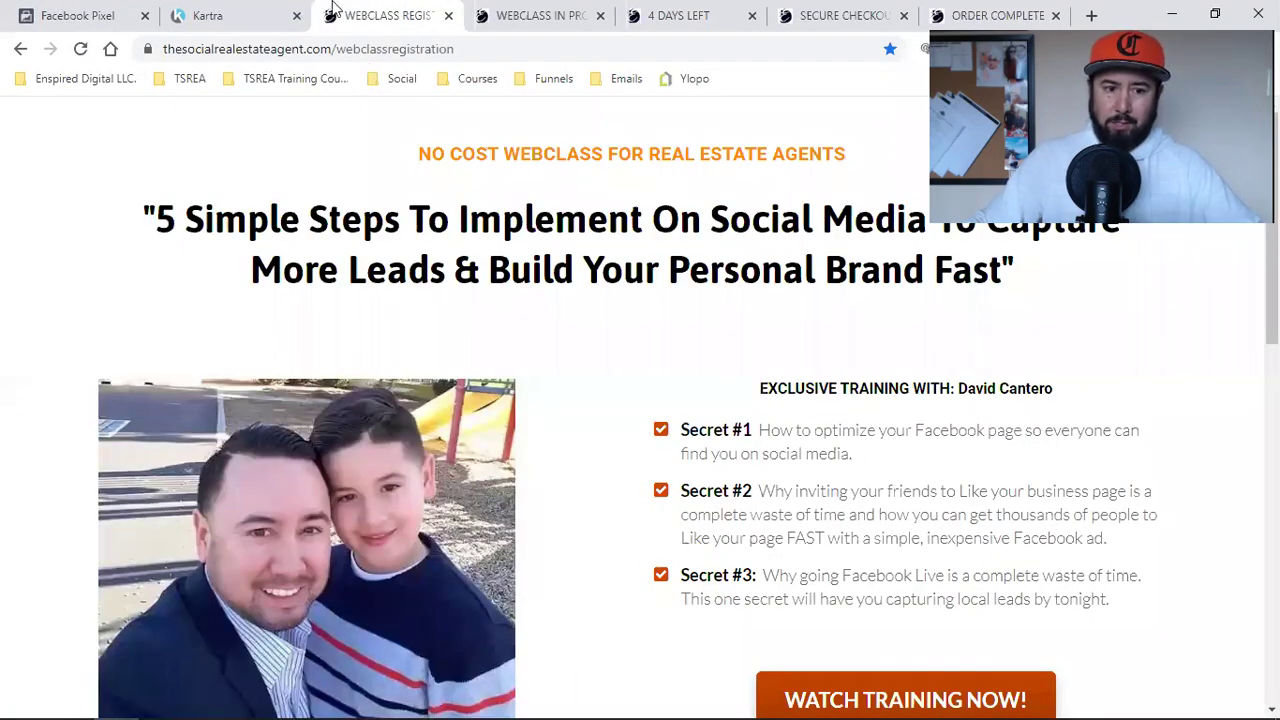
click(230, 15)
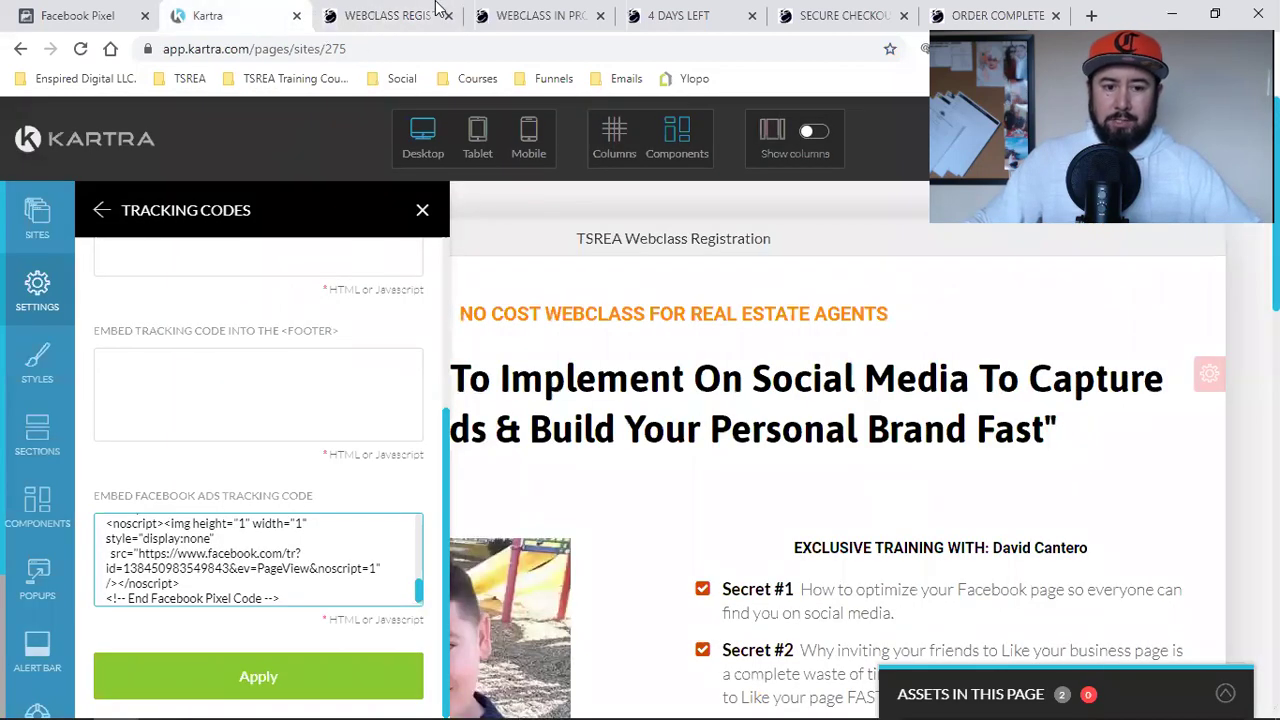
click(95, 15)
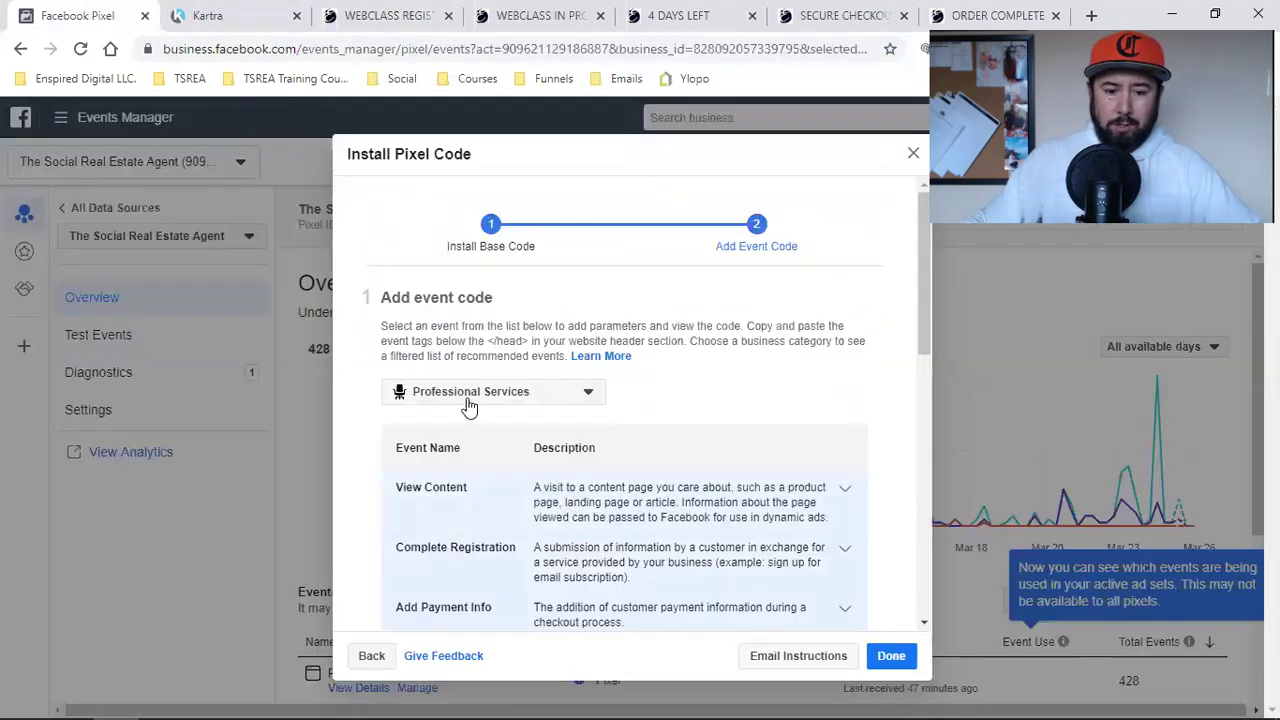
scroll(492, 491, down, 1)
scroll(492, 491, down, 2)
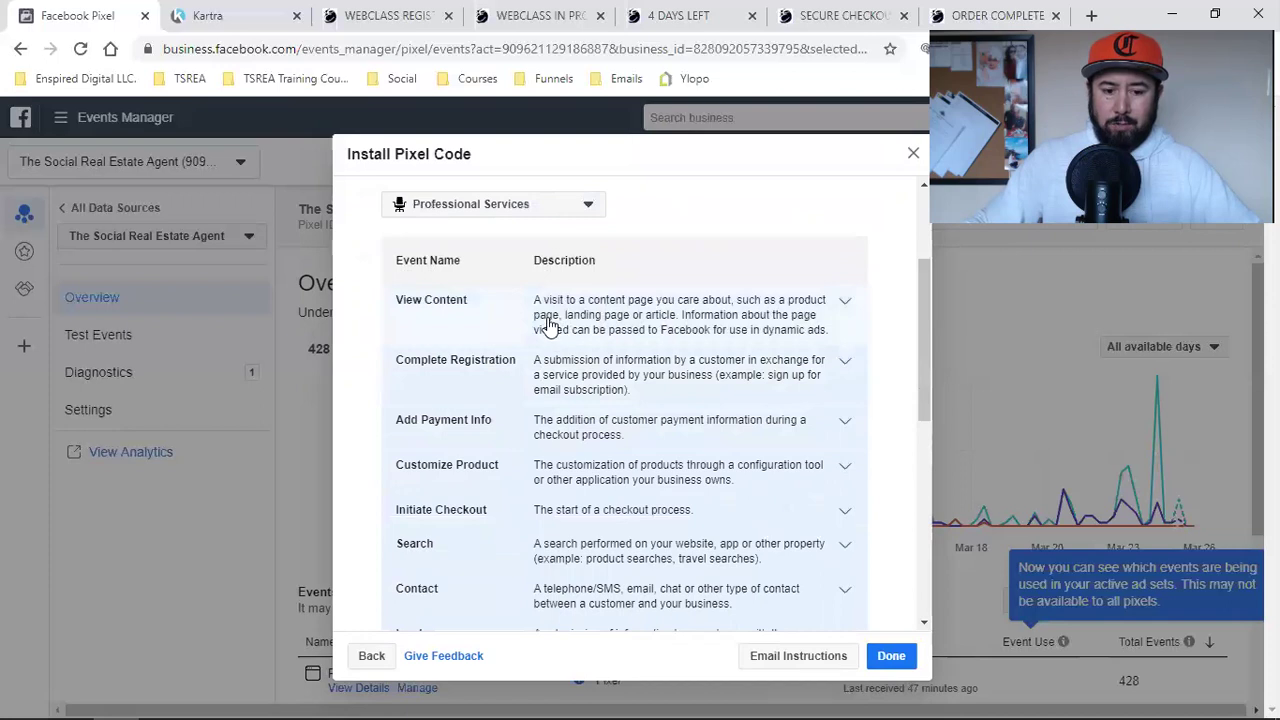
scroll(540, 540, down, 2)
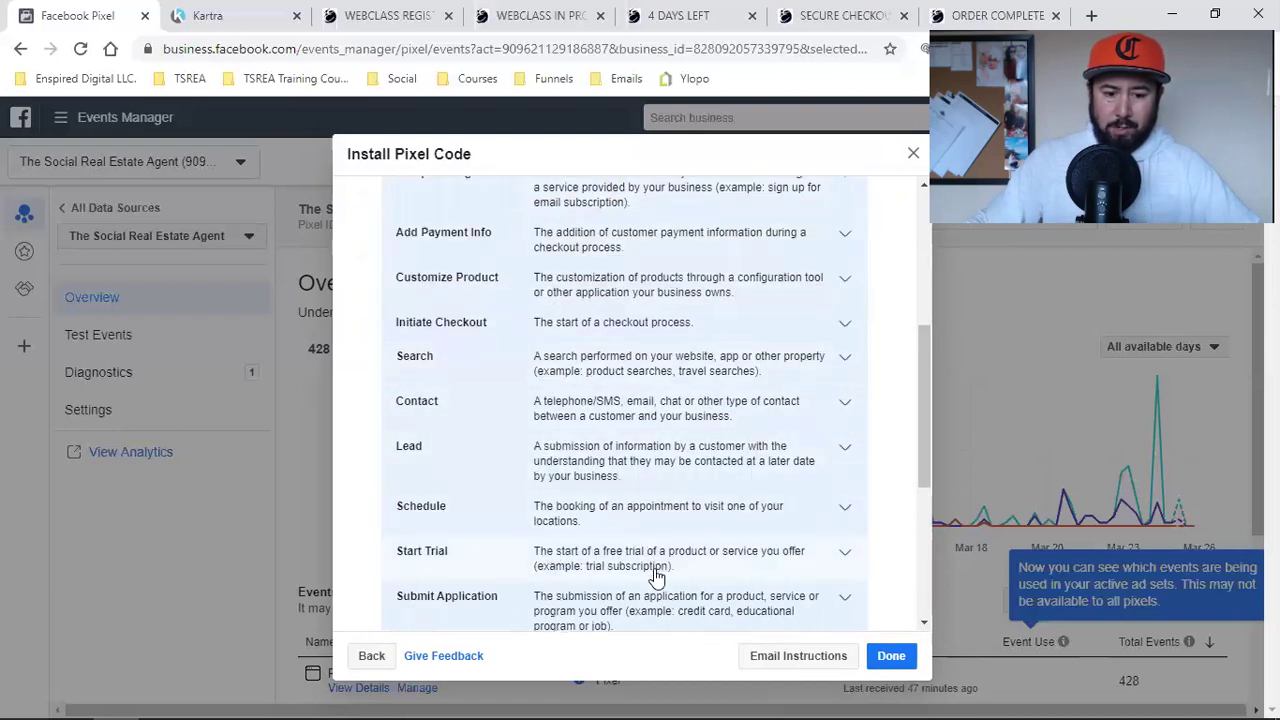
scroll(655, 575, down, 2)
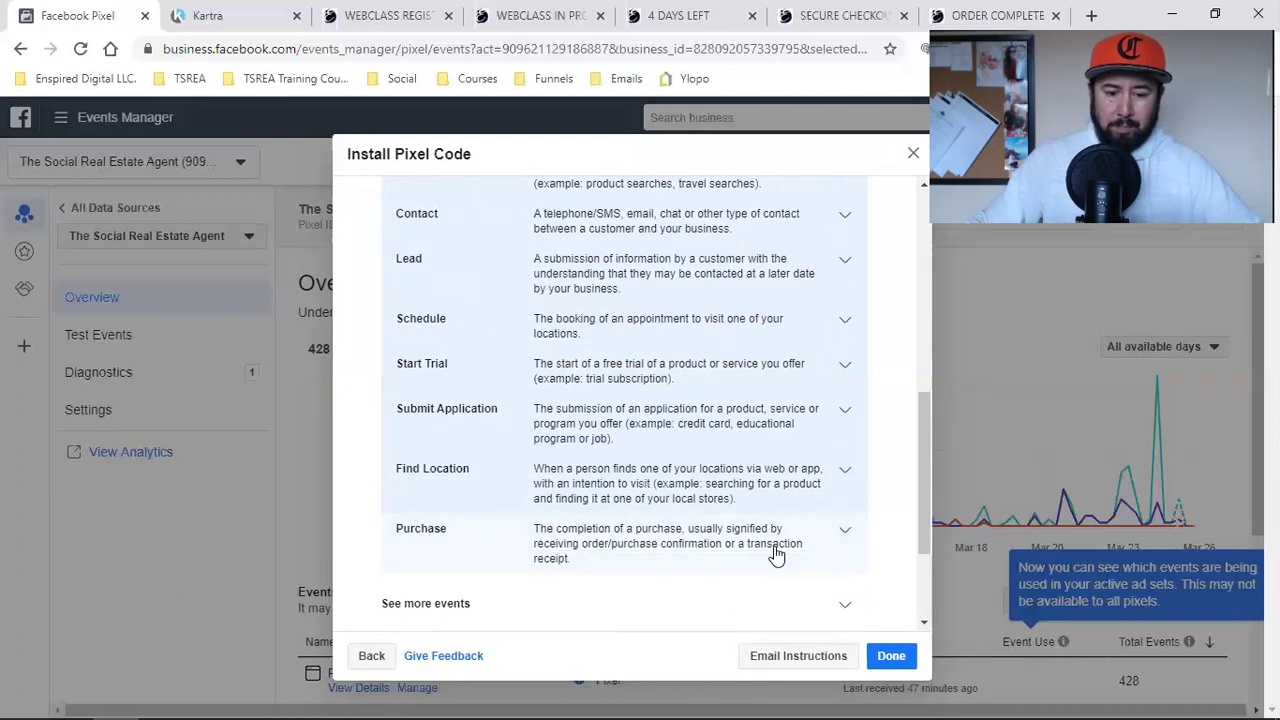
scroll(777, 555, up, 4)
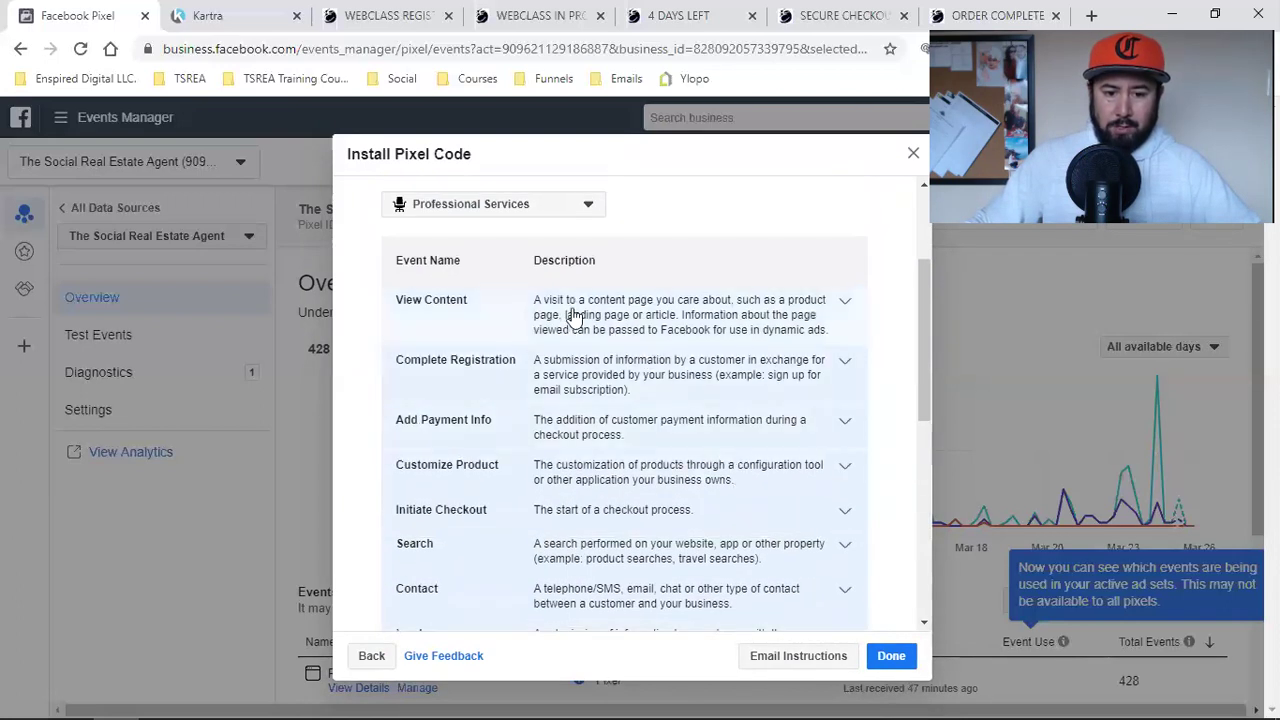
Expand the View Content event, turn off Send Event Parameters, copy its page-load event code and finish the pixel setup
click(575, 316)
scroll(571, 450, down, 3)
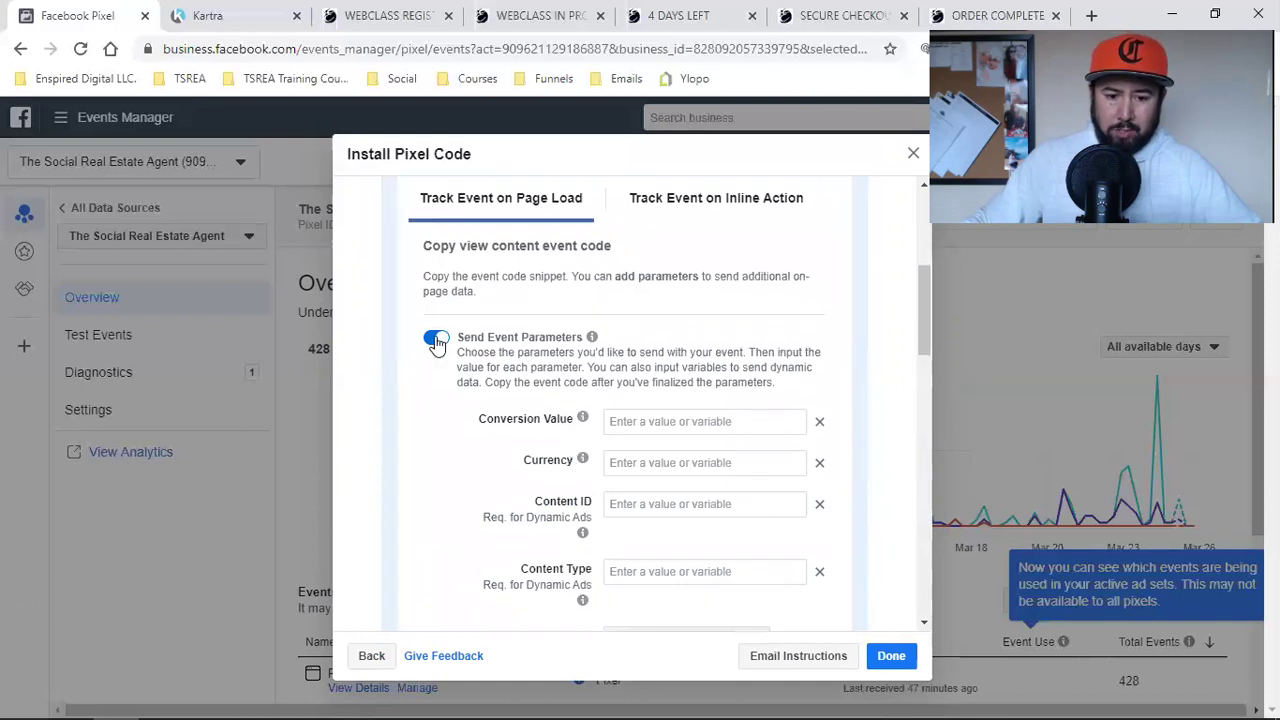
click(437, 340)
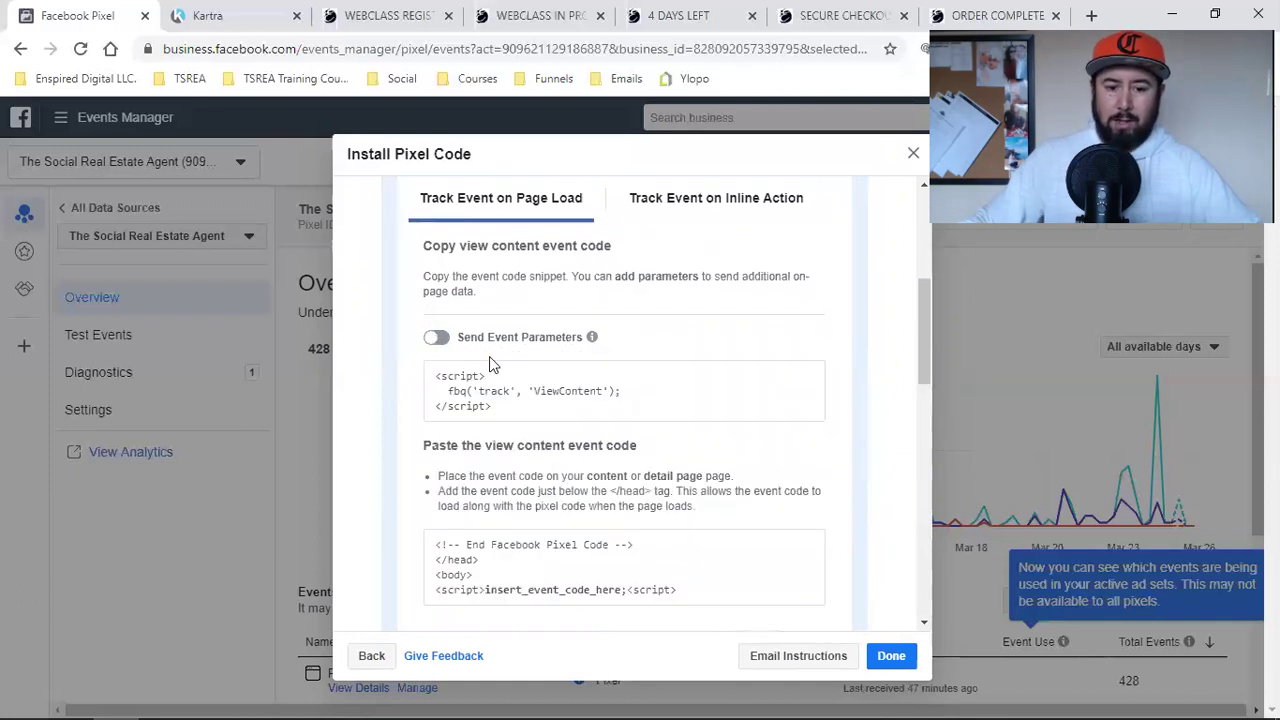
click(638, 388)
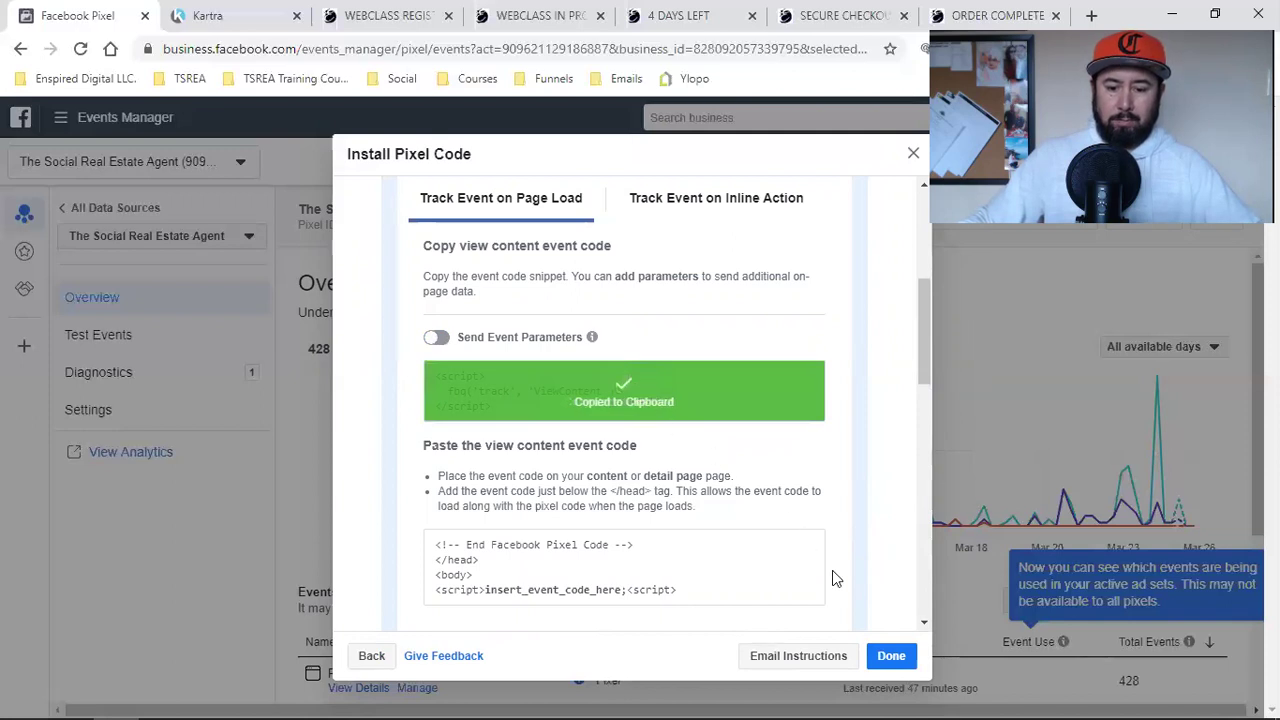
click(891, 656)
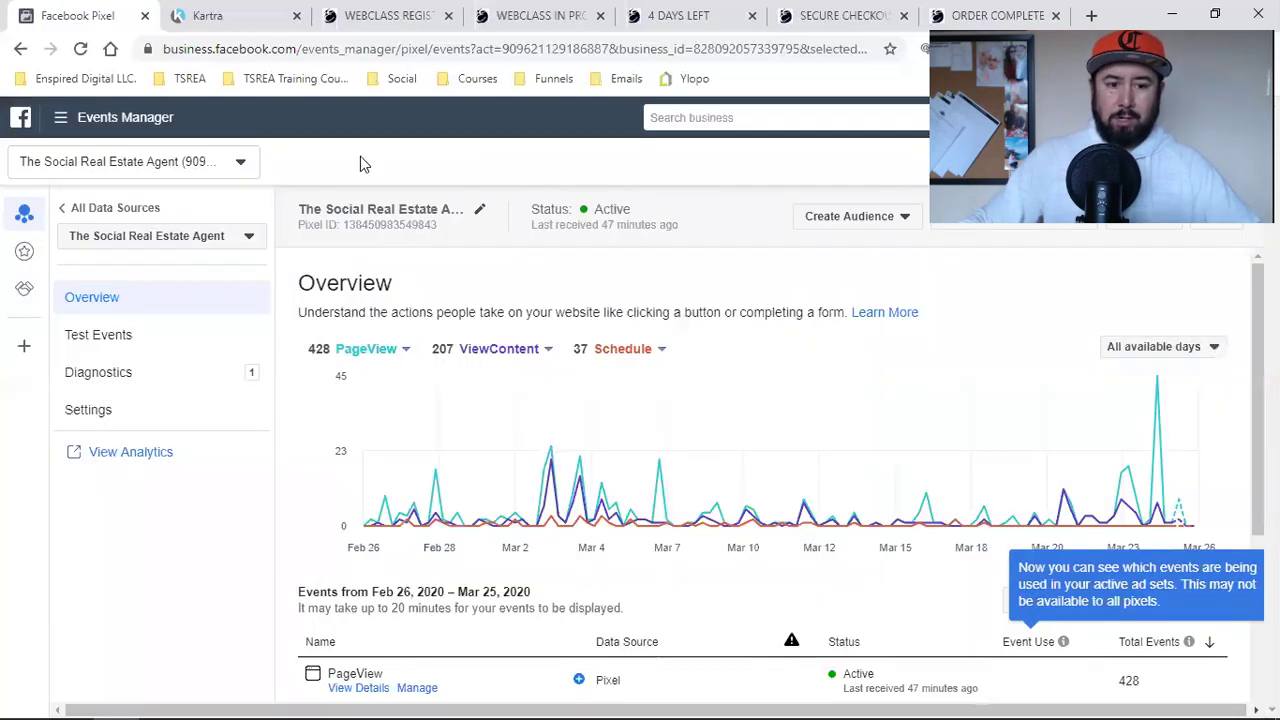
Switch to Kartra, paste the ViewContent event code below the base code in the Facebook ads tracking field, and apply it
click(212, 15)
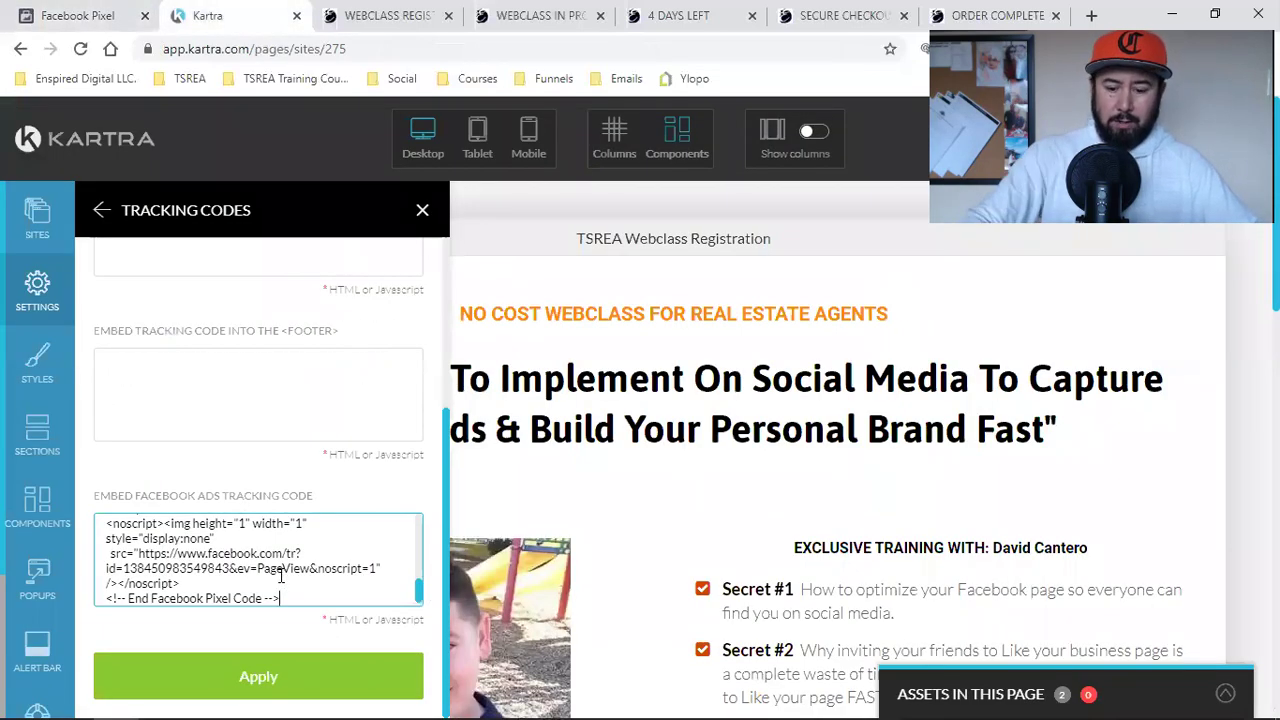
key(ctrl+v)
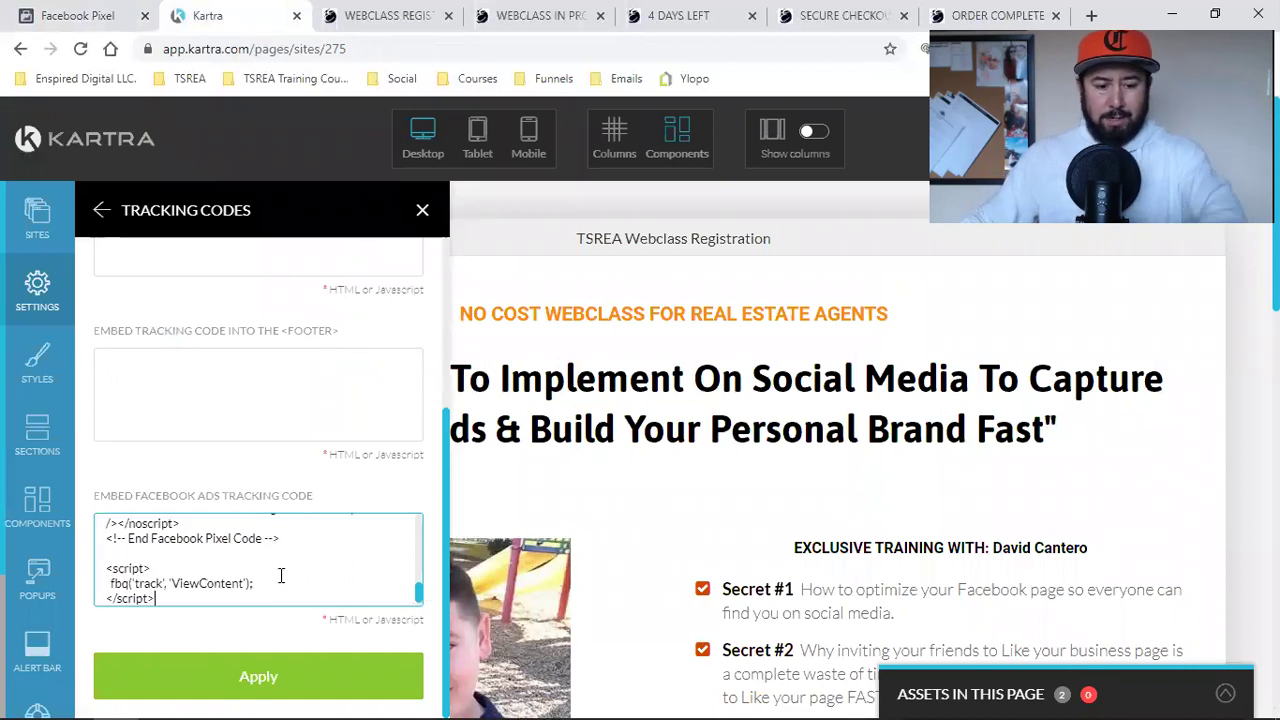
click(281, 664)
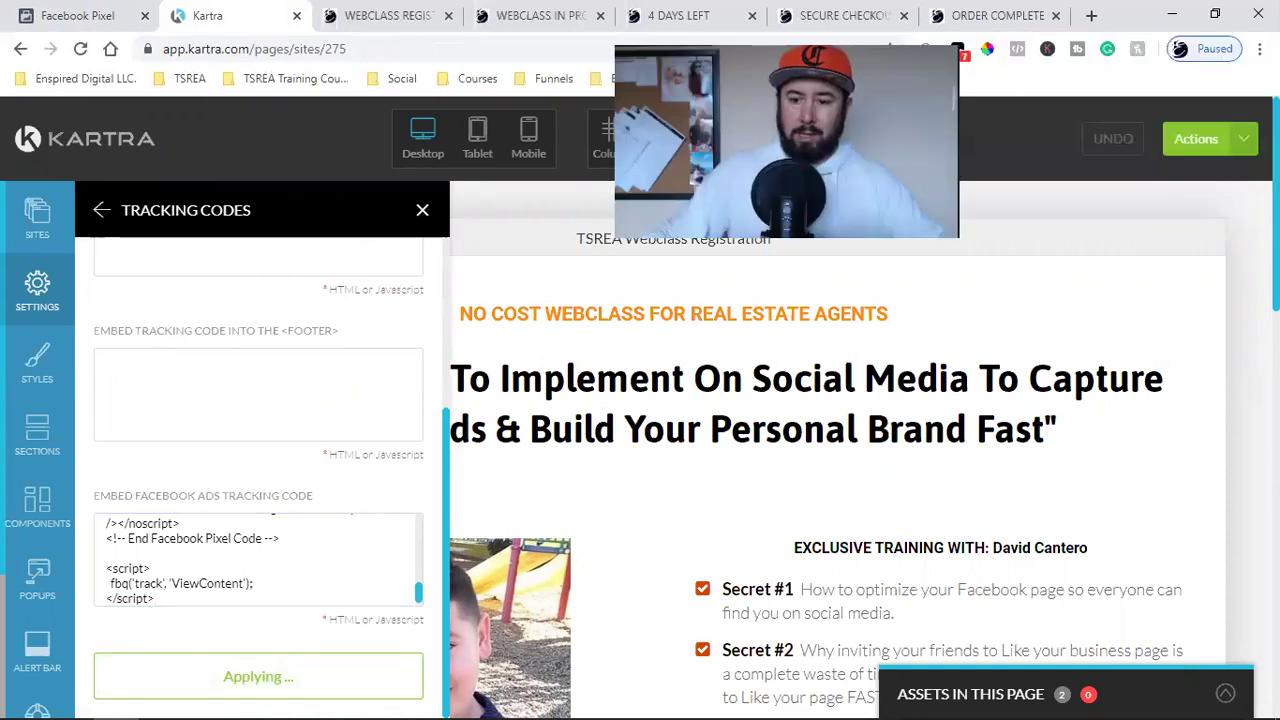
Save the registration page's progress, and open its live publishing options and close them without choosing one
click(1231, 138)
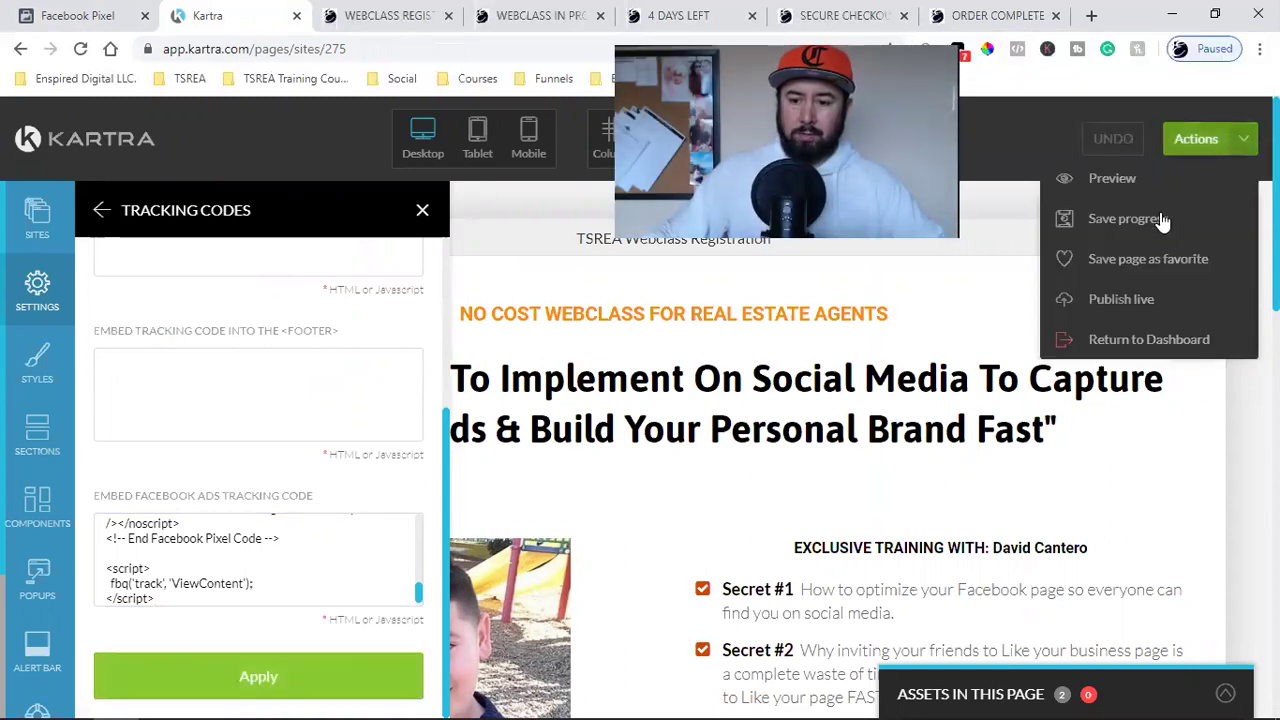
click(1145, 224)
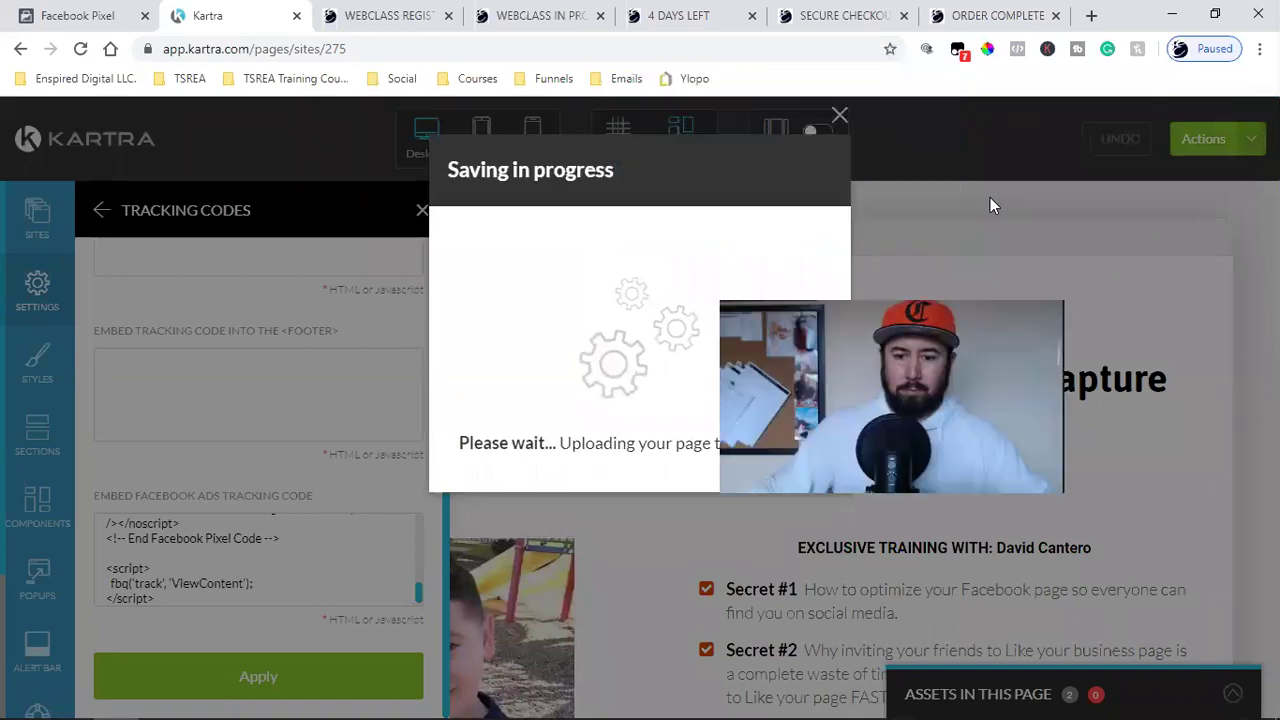
click(839, 115)
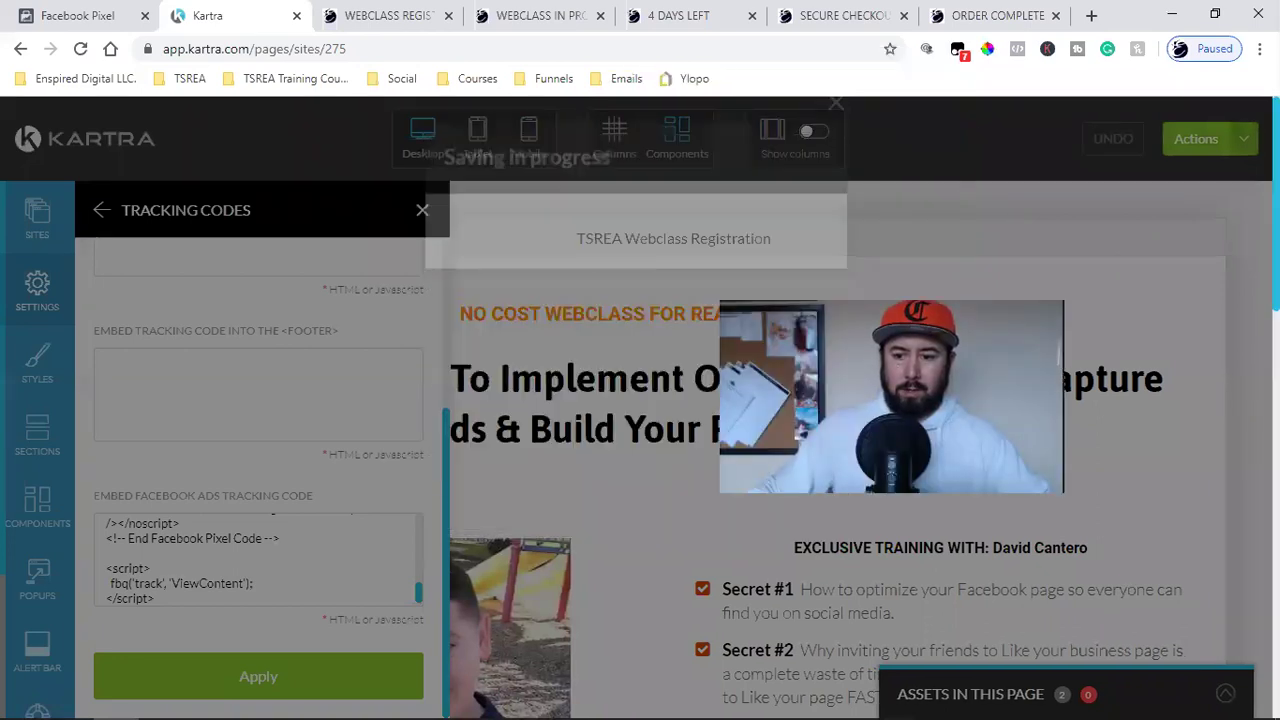
click(1200, 139)
click(1132, 302)
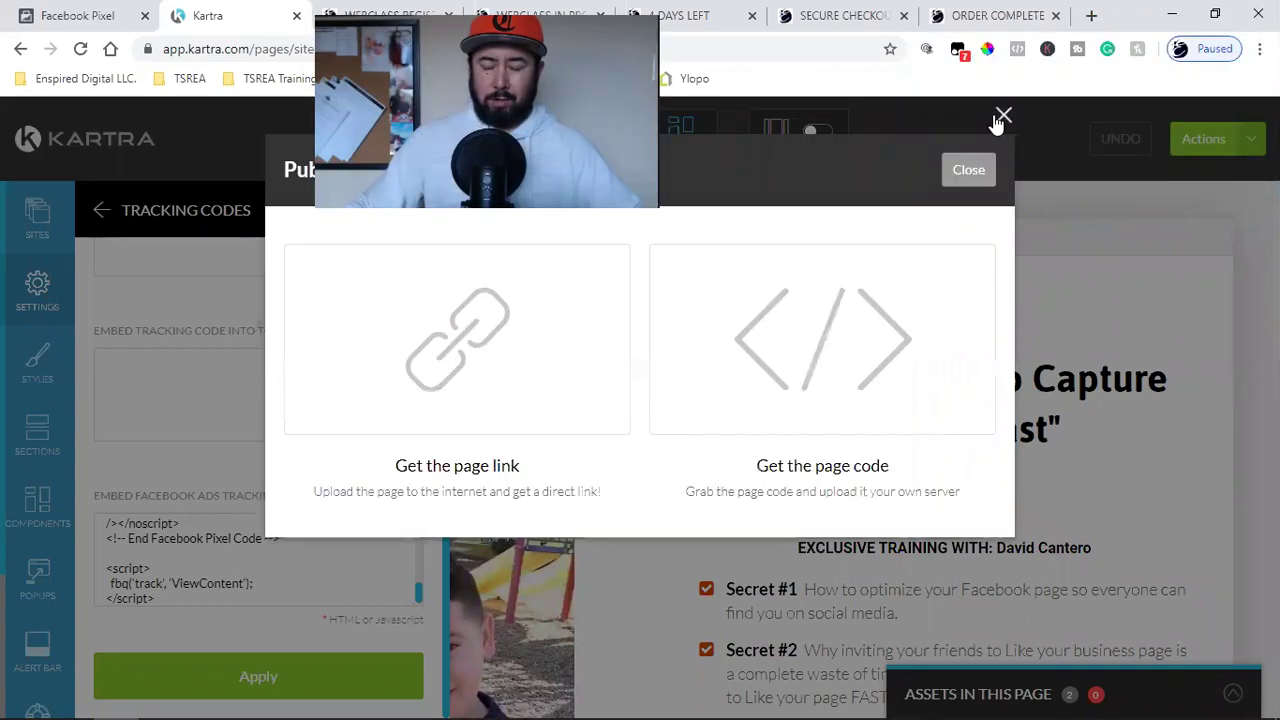
click(1125, 172)
Exit the page editor and return to Kartra's Pages dashboard
click(1203, 139)
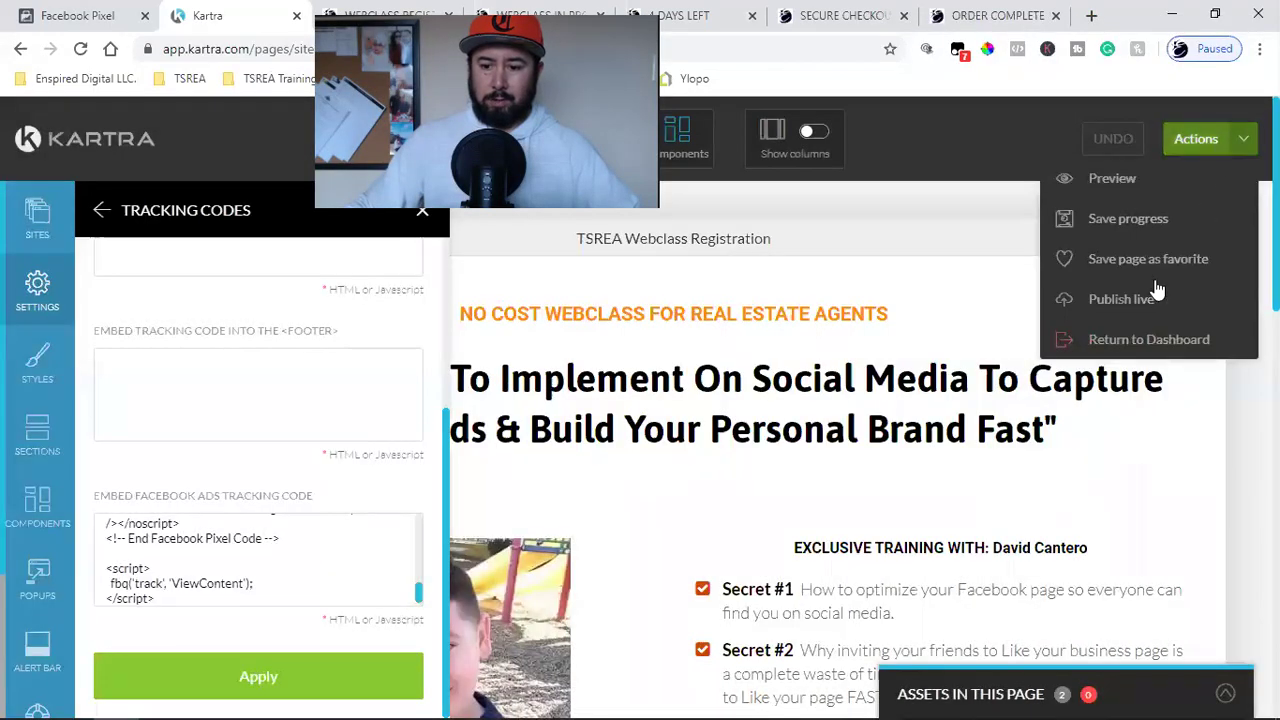
click(1132, 340)
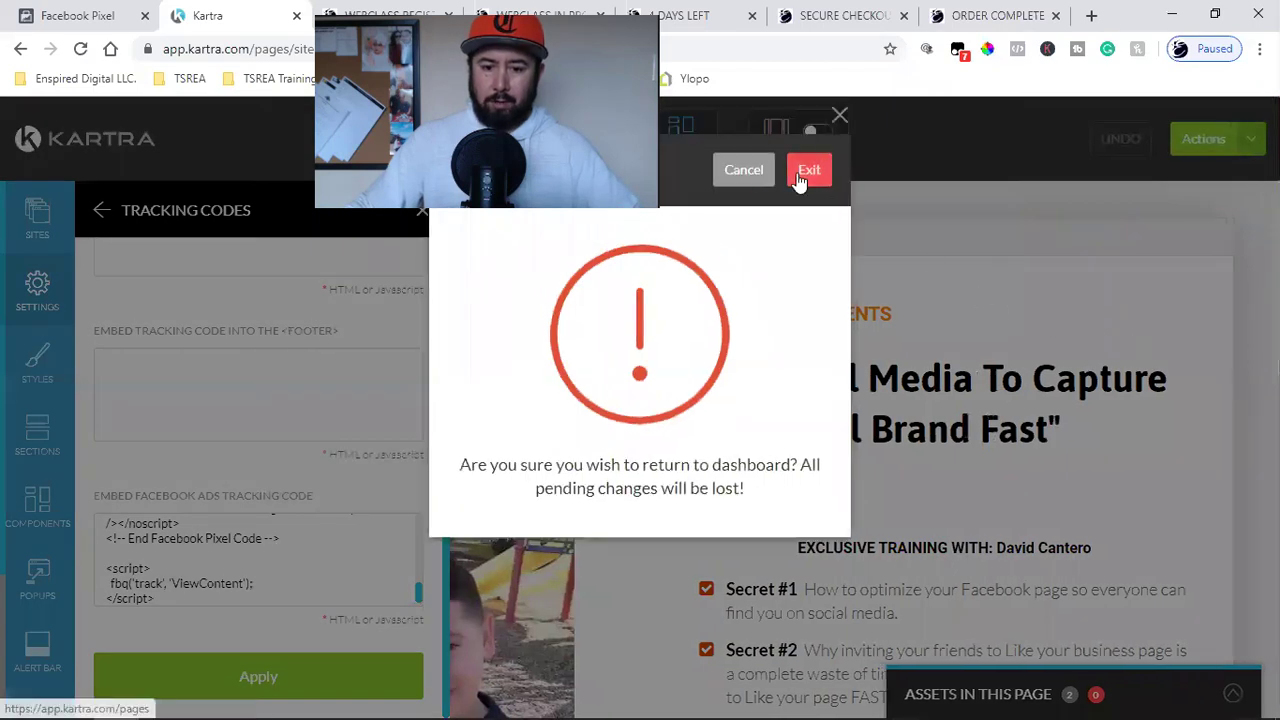
click(809, 170)
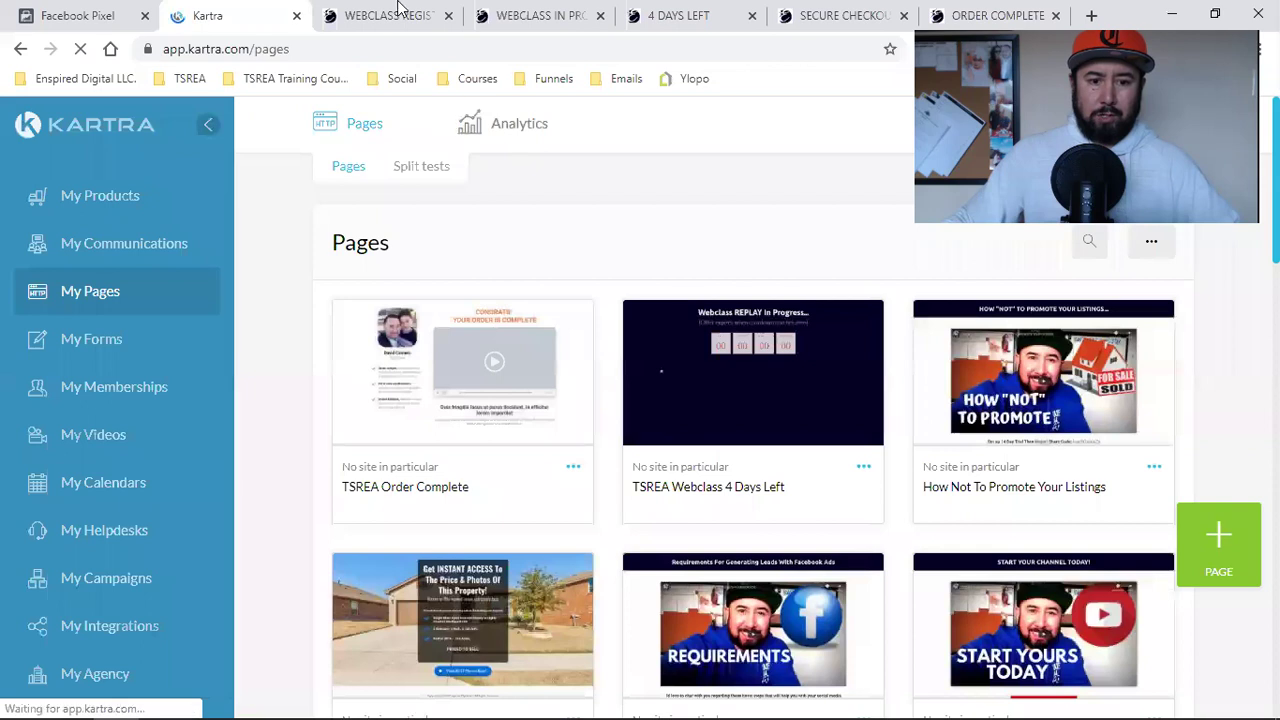
Reload the live webclass registration page and check its pixel events with Facebook Pixel Helper
click(391, 14)
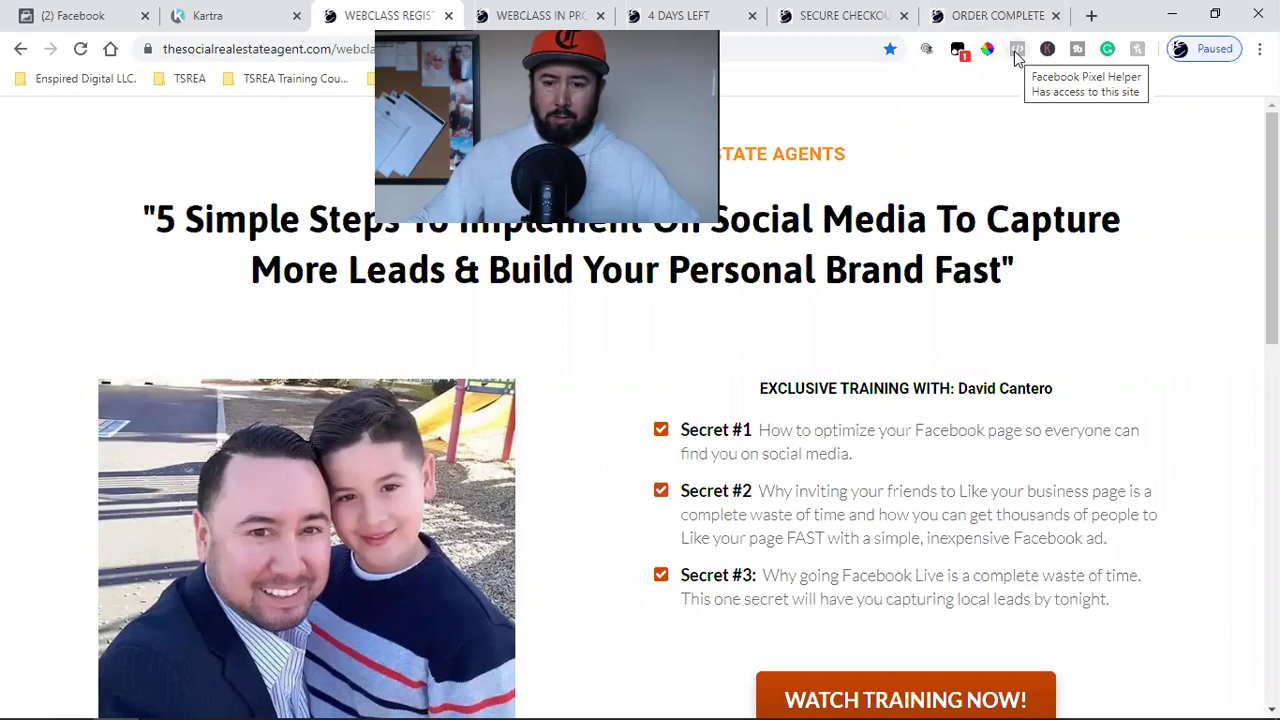
click(82, 48)
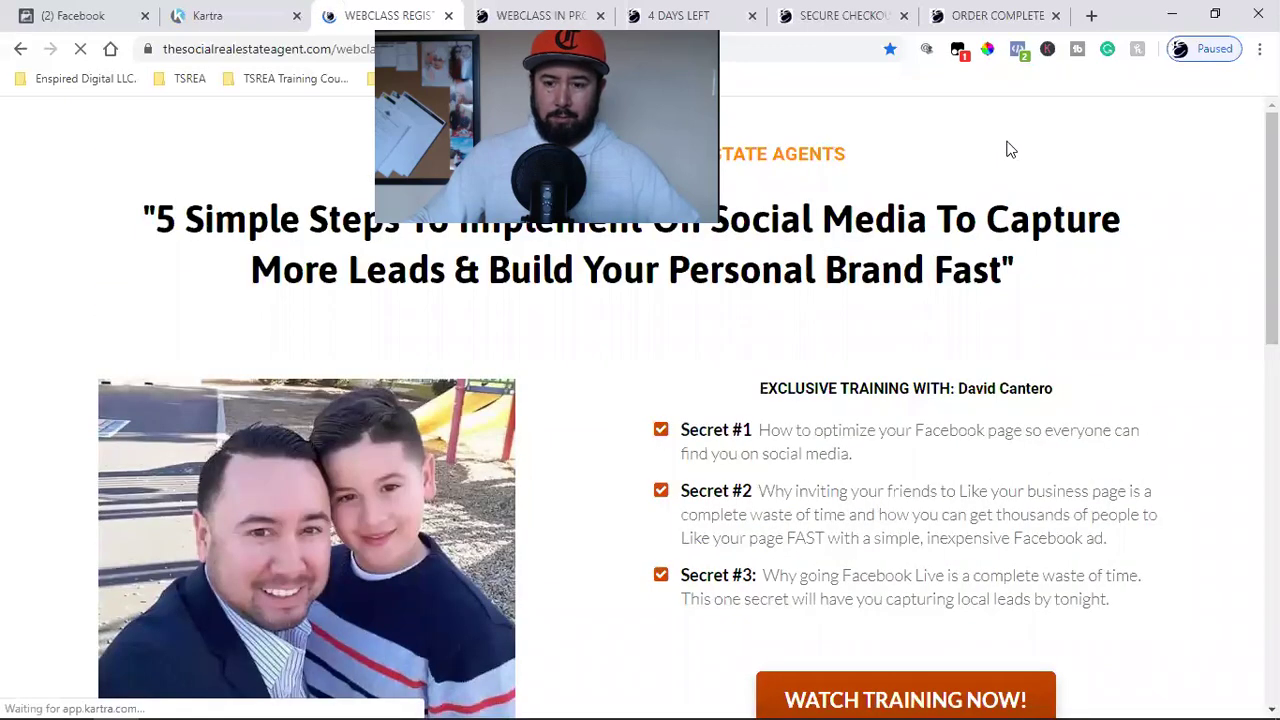
click(1021, 56)
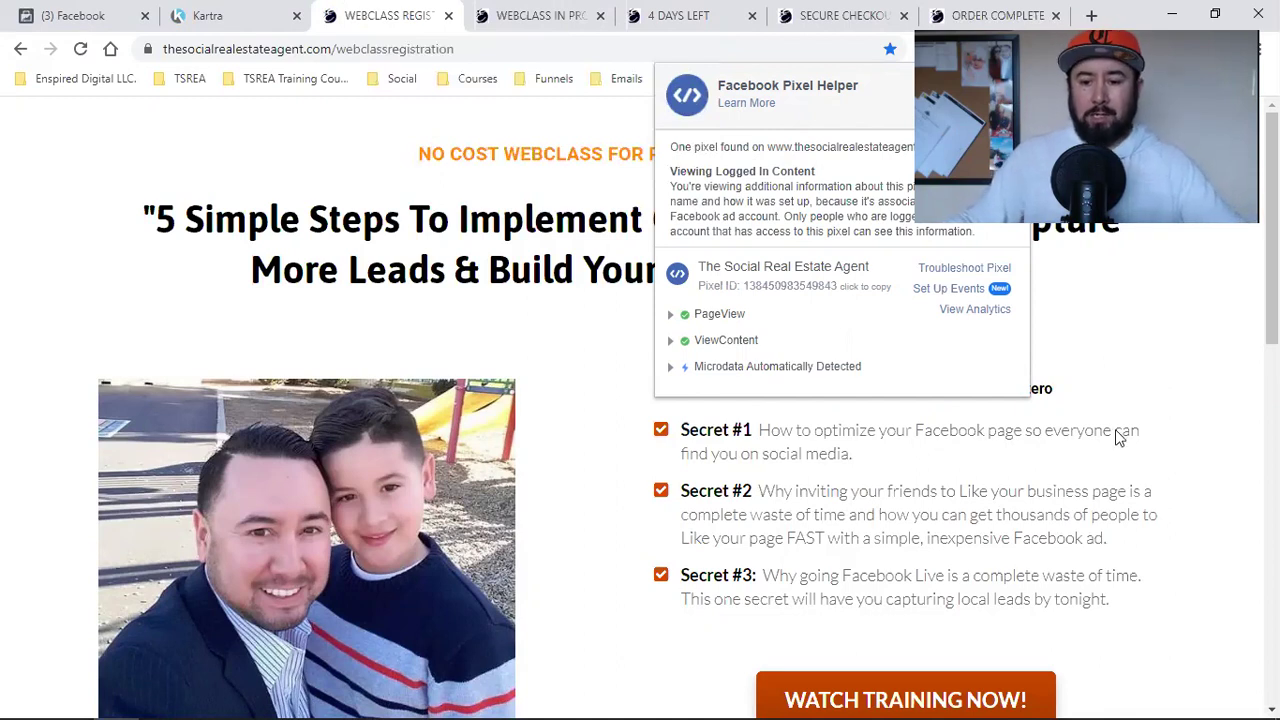
click(1148, 391)
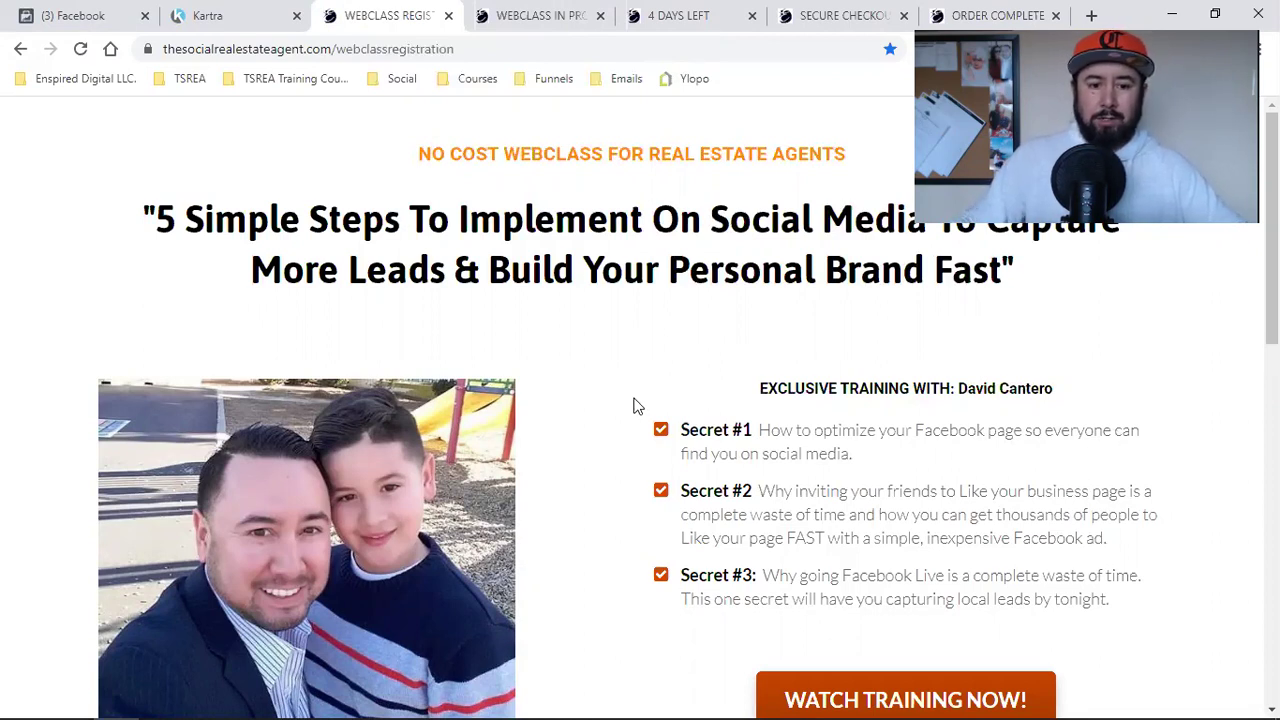
Close the live registration page, return to Kartra, and filter the pages to the TSREA Training Course category
click(449, 16)
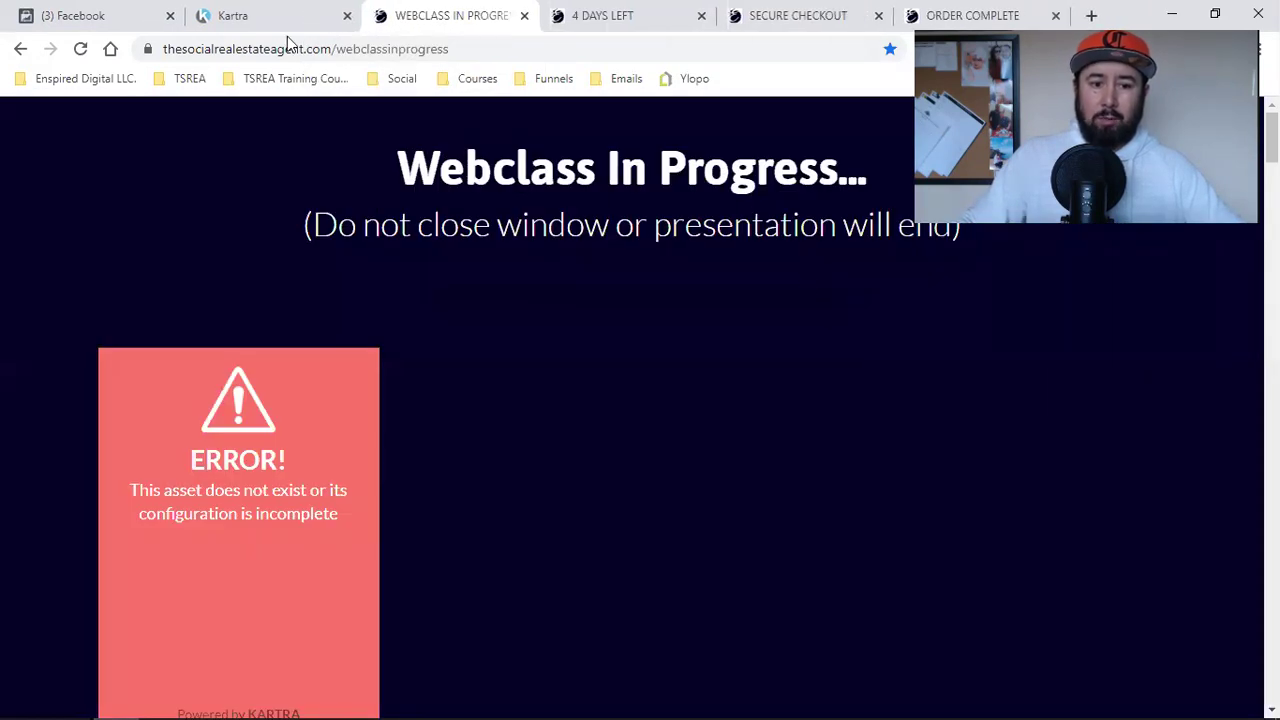
click(236, 14)
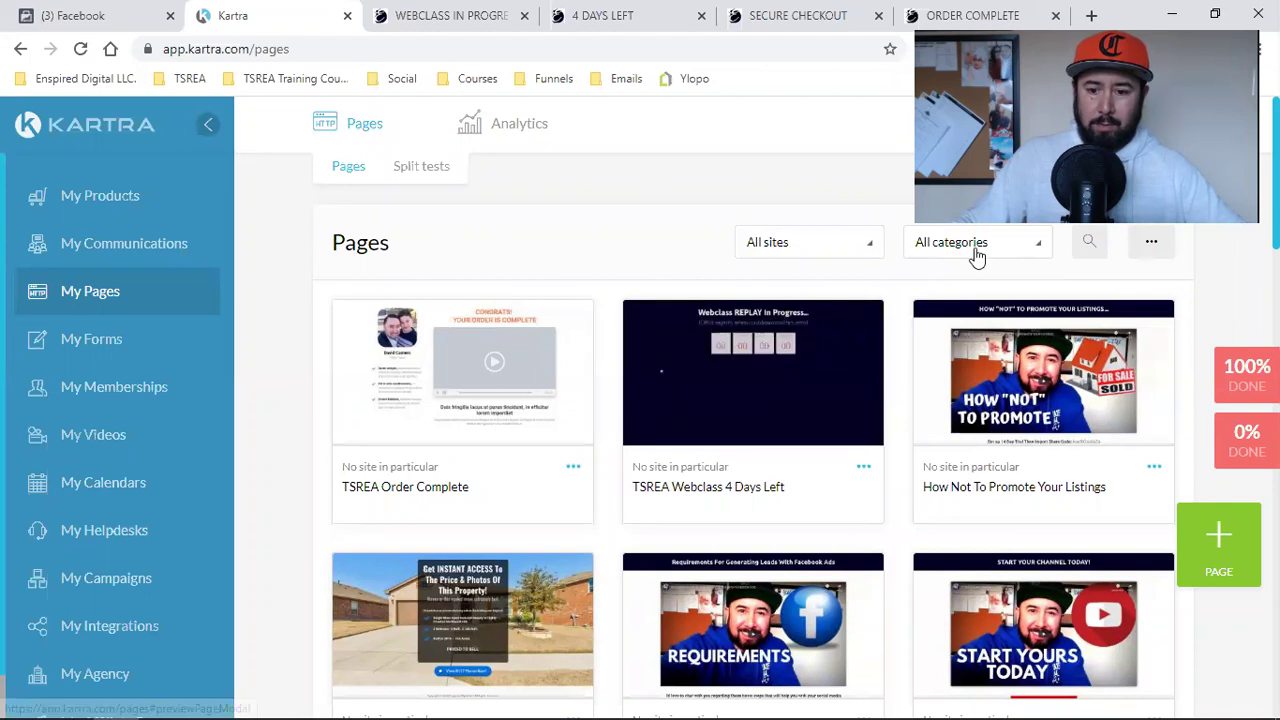
click(977, 256)
scroll(968, 452, down, 2)
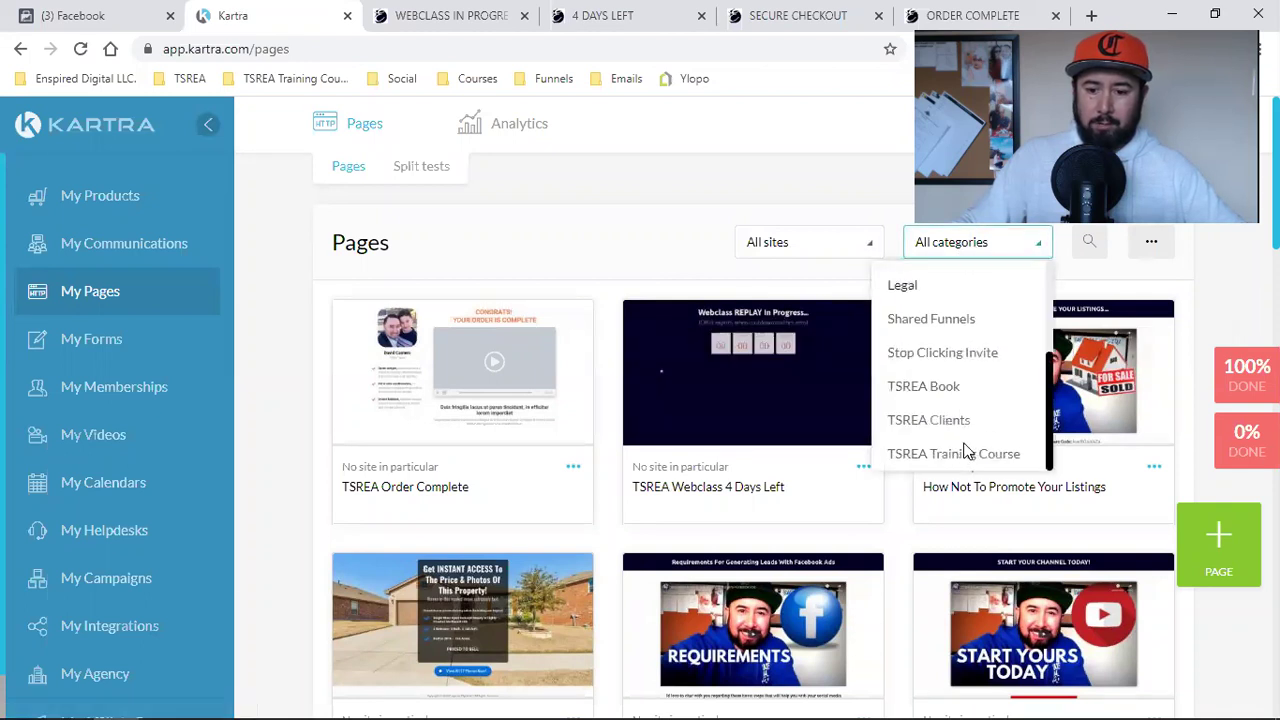
click(965, 453)
Open the TSREA Webclass In Progress page for editing and bring up the Facebook ads field in its tracking code settings
scroll(666, 457, down, 3)
click(572, 418)
click(684, 398)
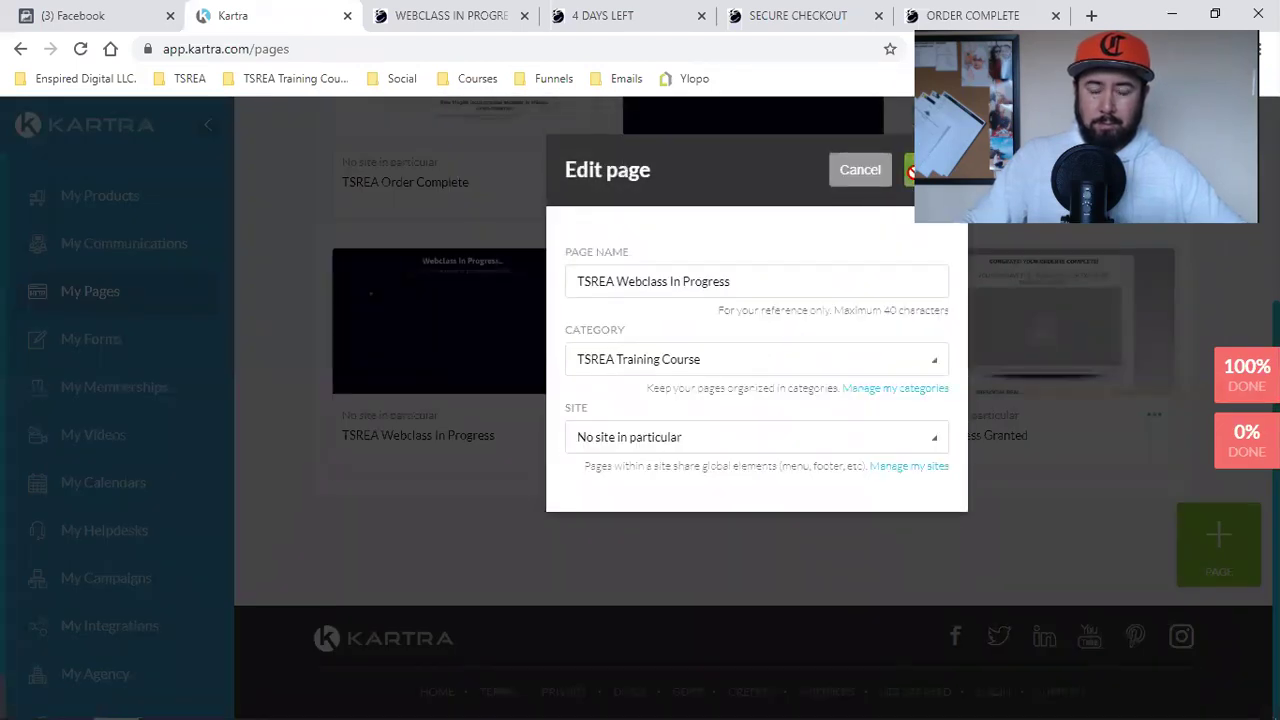
click(911, 172)
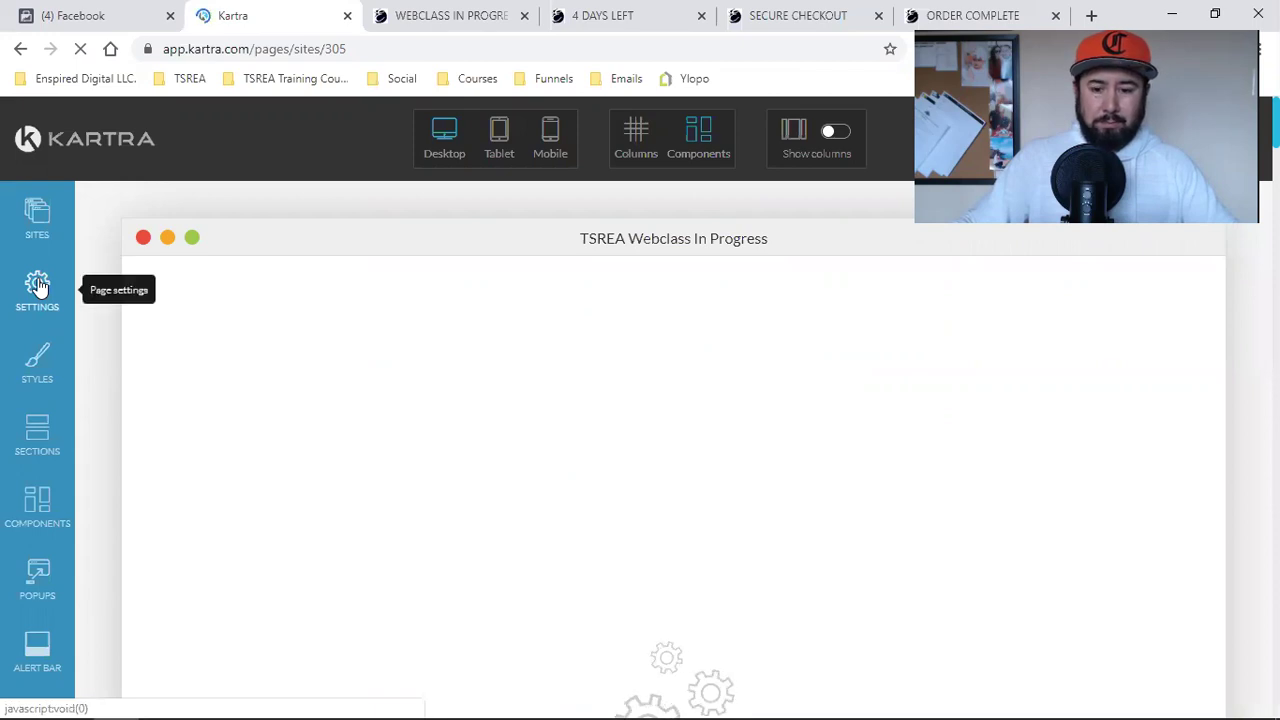
click(37, 286)
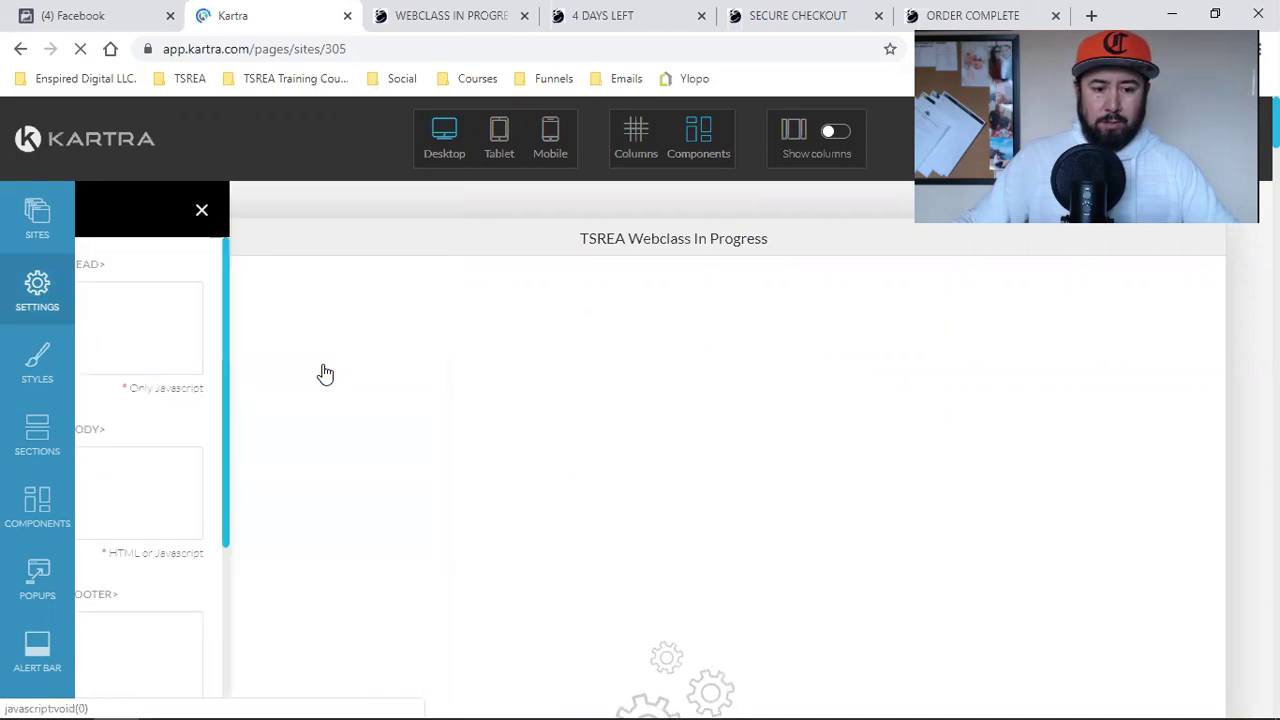
scroll(322, 367, down, 3)
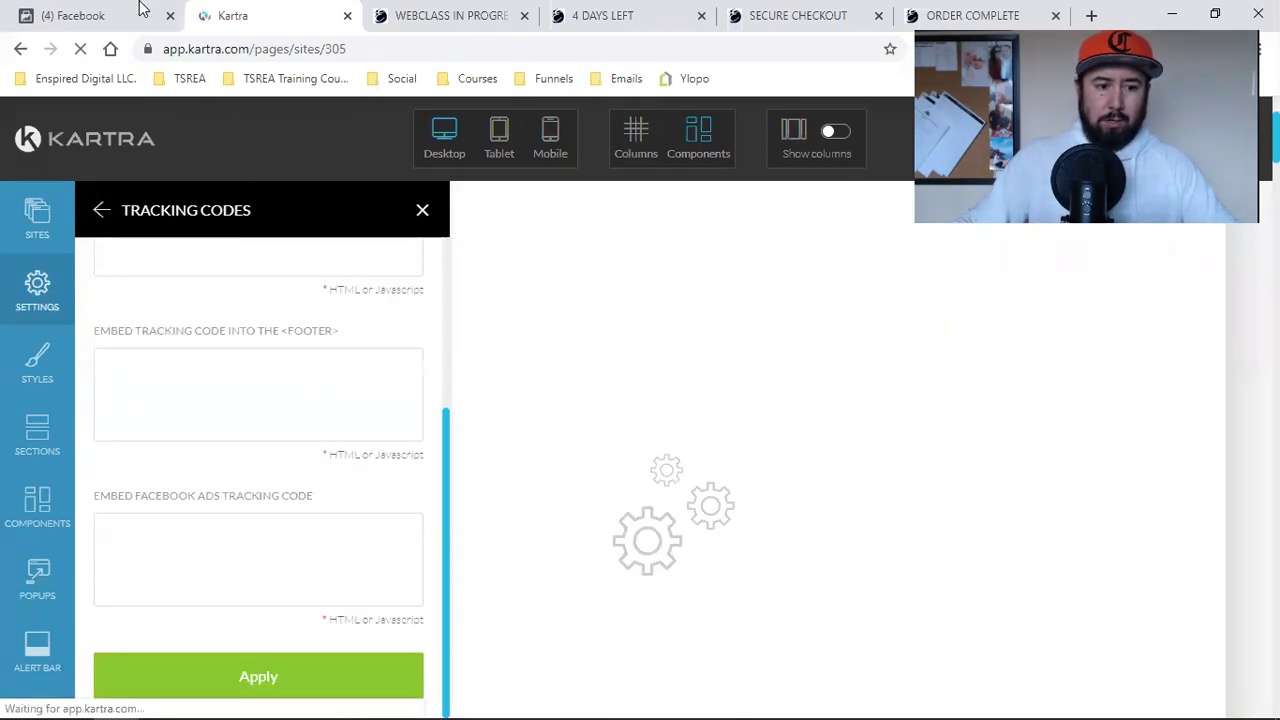
Switch to Facebook Events Manager, copy the pixel base code from the manual installation instructions, and continue to the event code stage
click(100, 14)
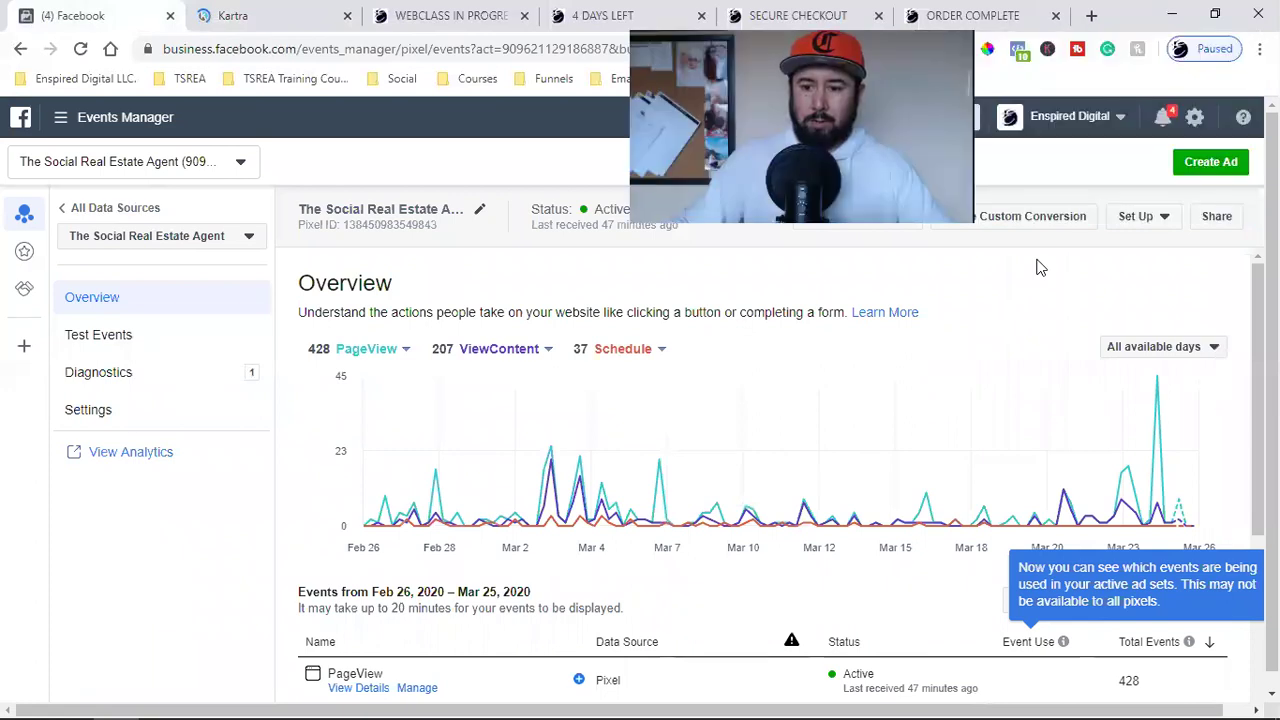
click(1145, 216)
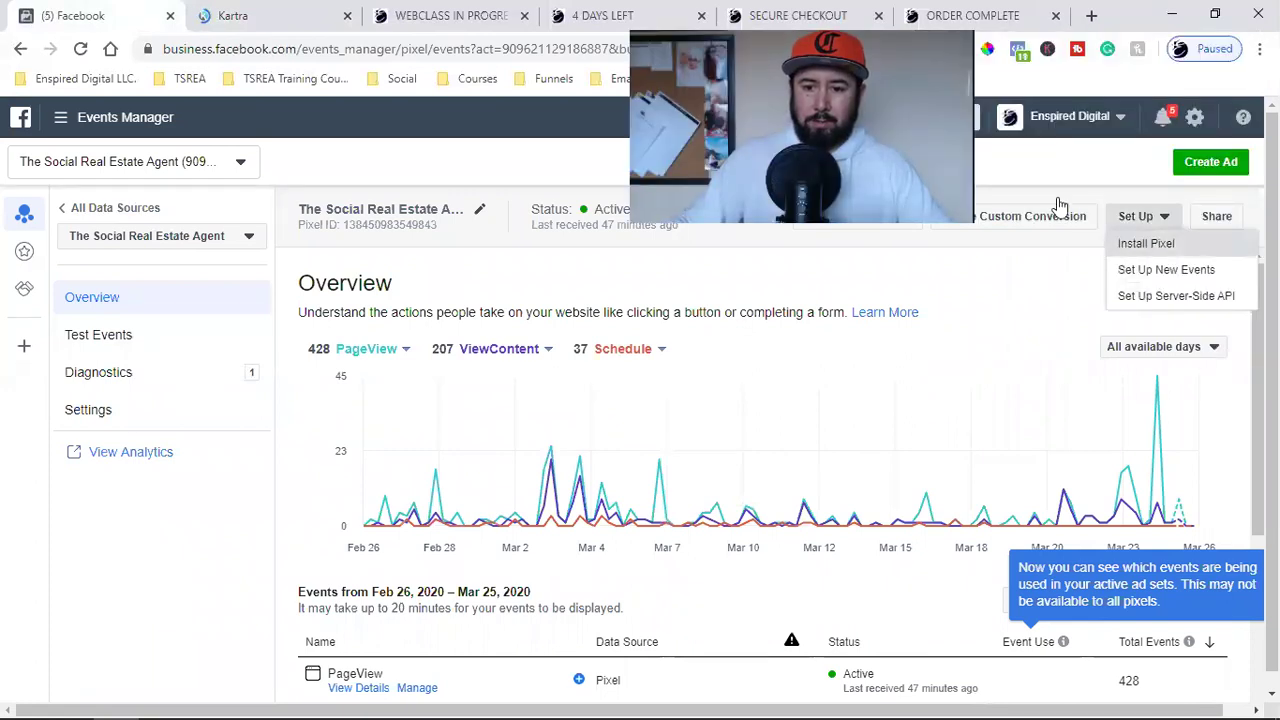
click(1146, 243)
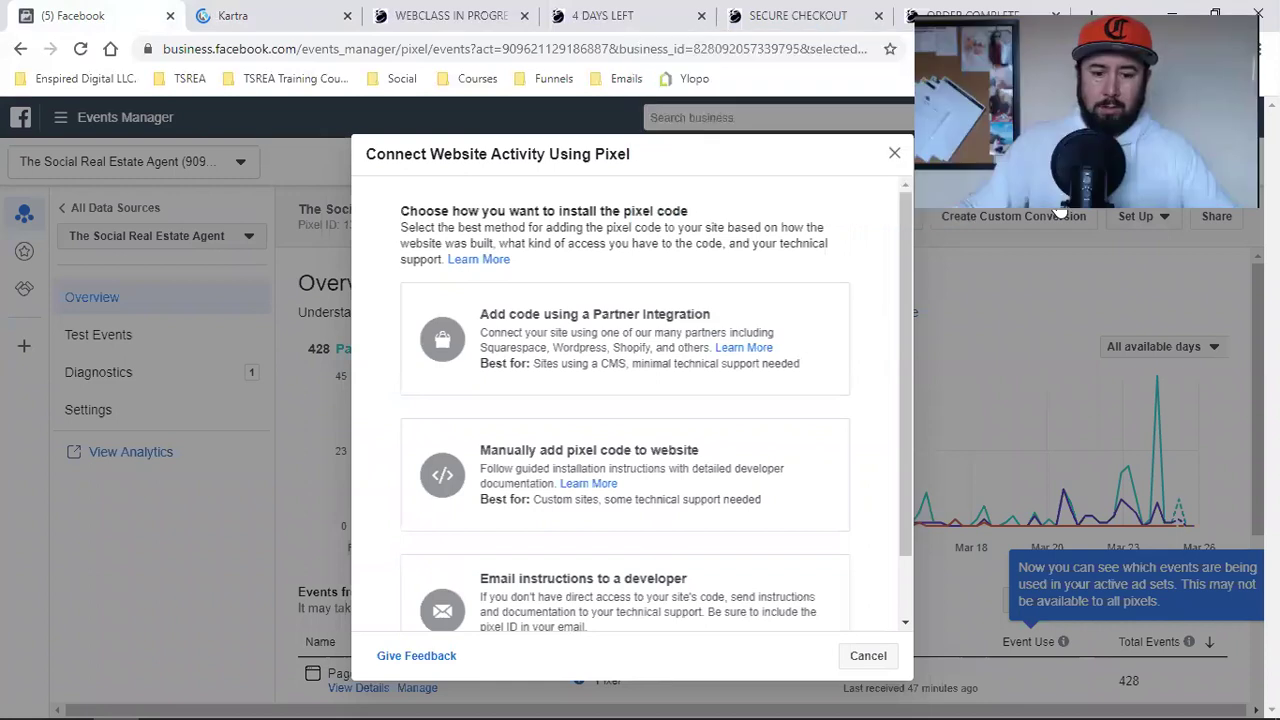
click(583, 467)
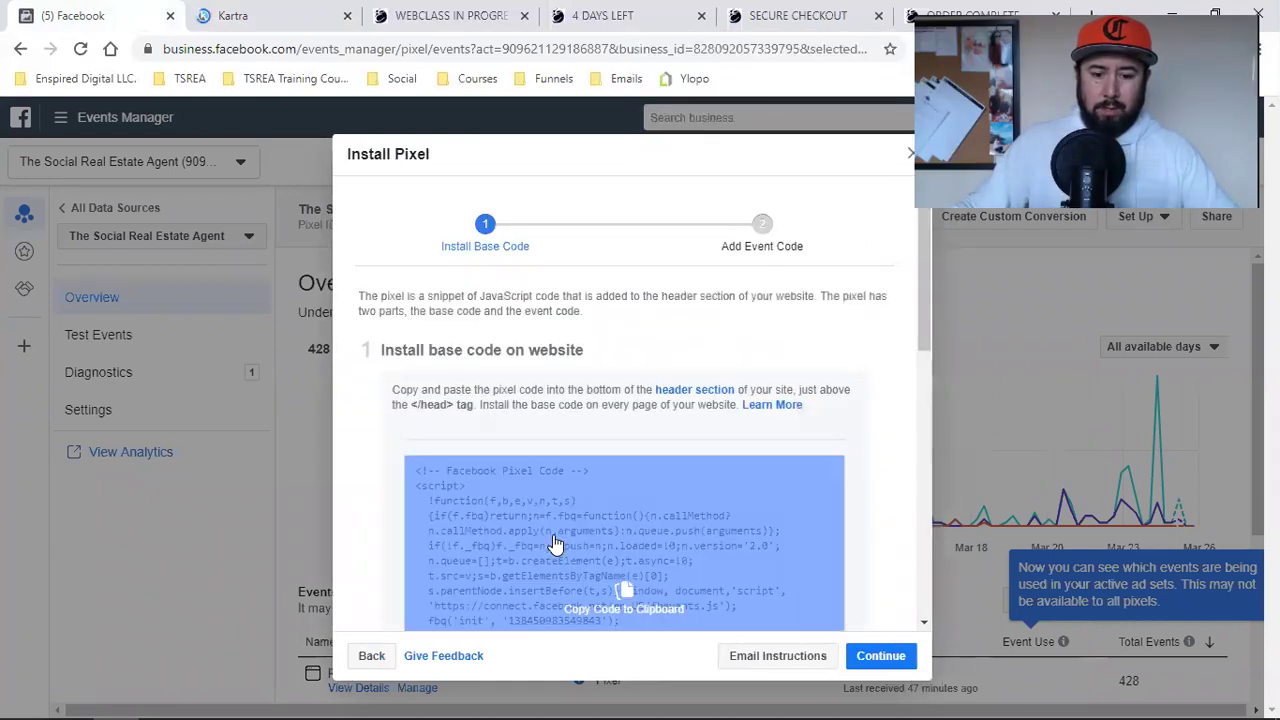
click(556, 543)
click(905, 648)
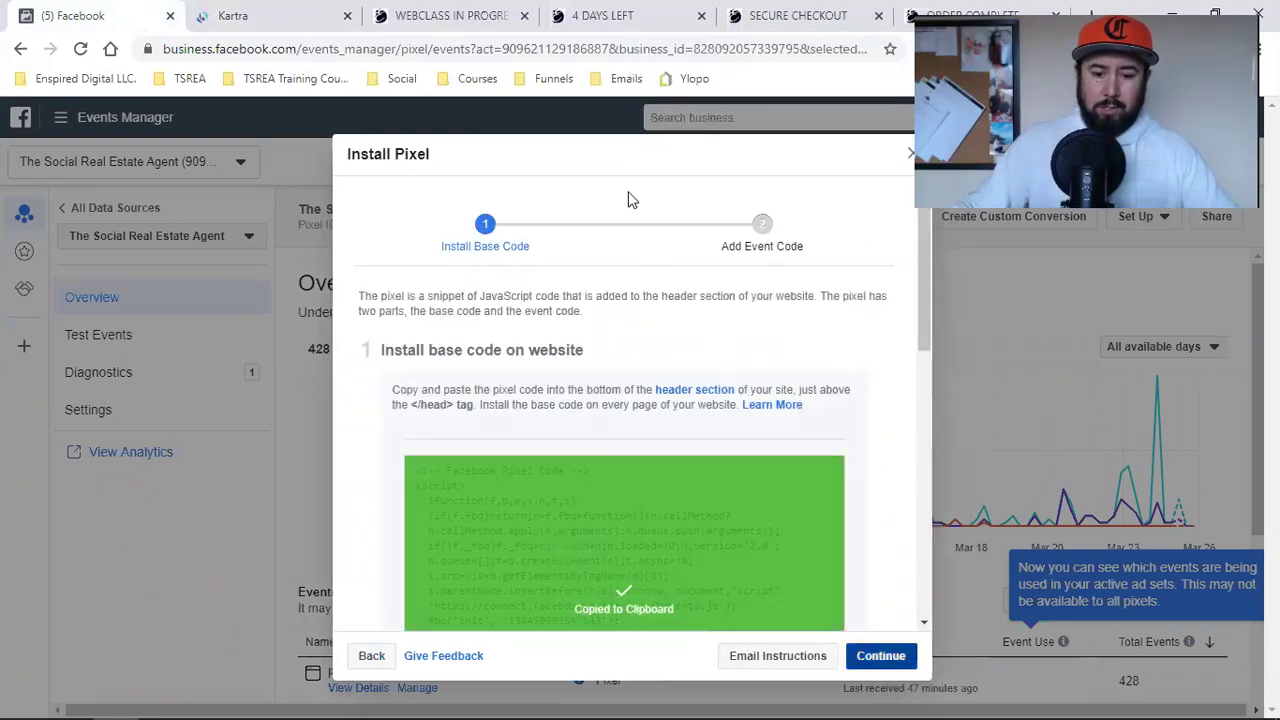
Switch to Kartra and paste the base code into the Facebook ads tracking field, ending with a new line
click(245, 15)
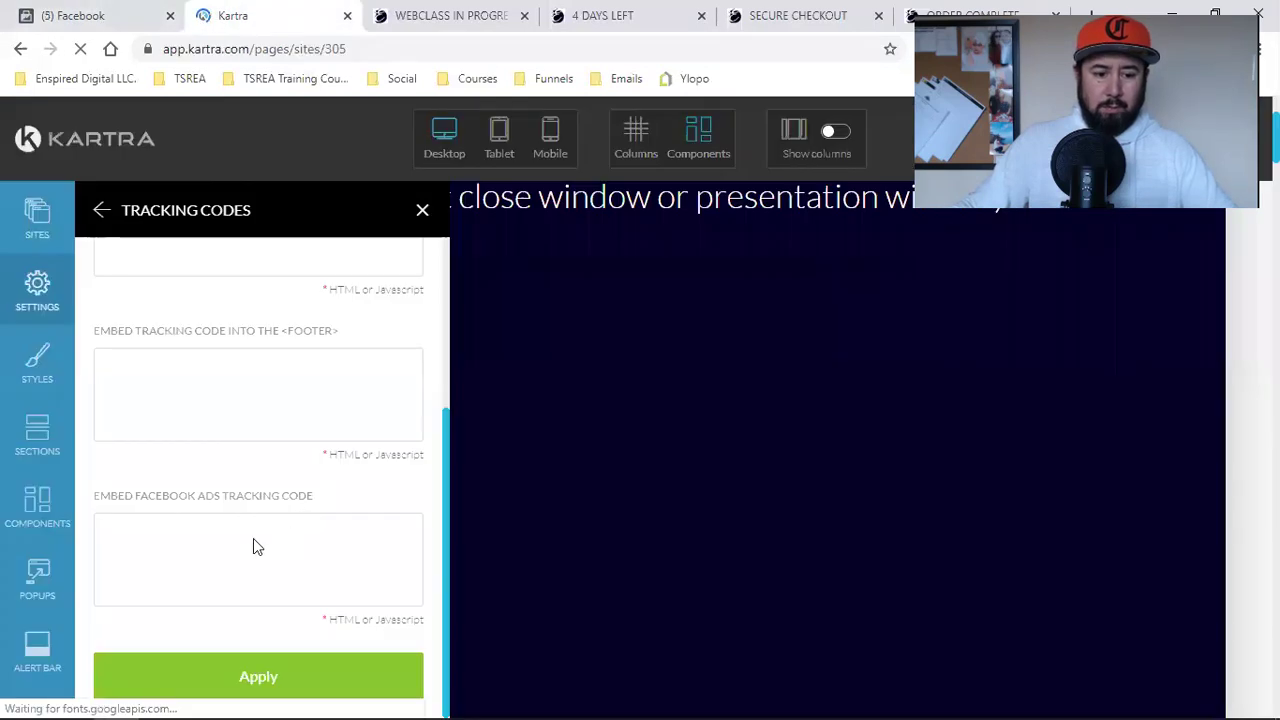
click(183, 551)
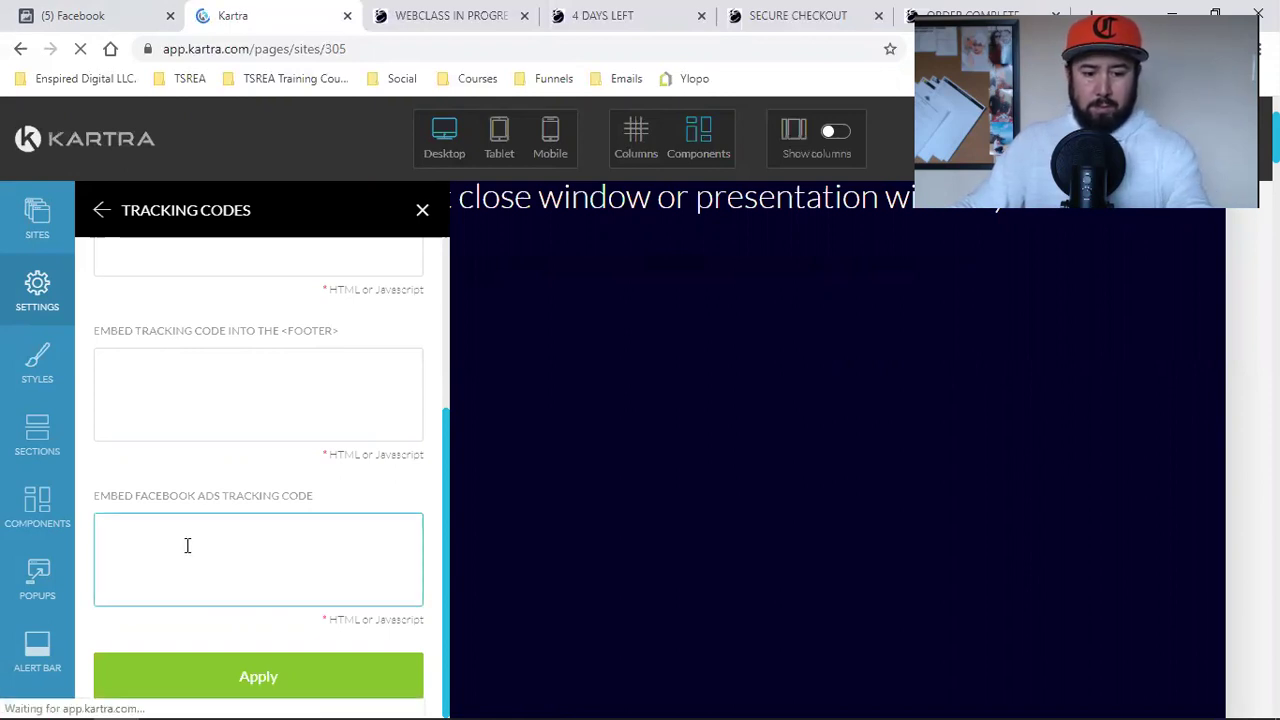
key(ctrl+v)
key(Return)
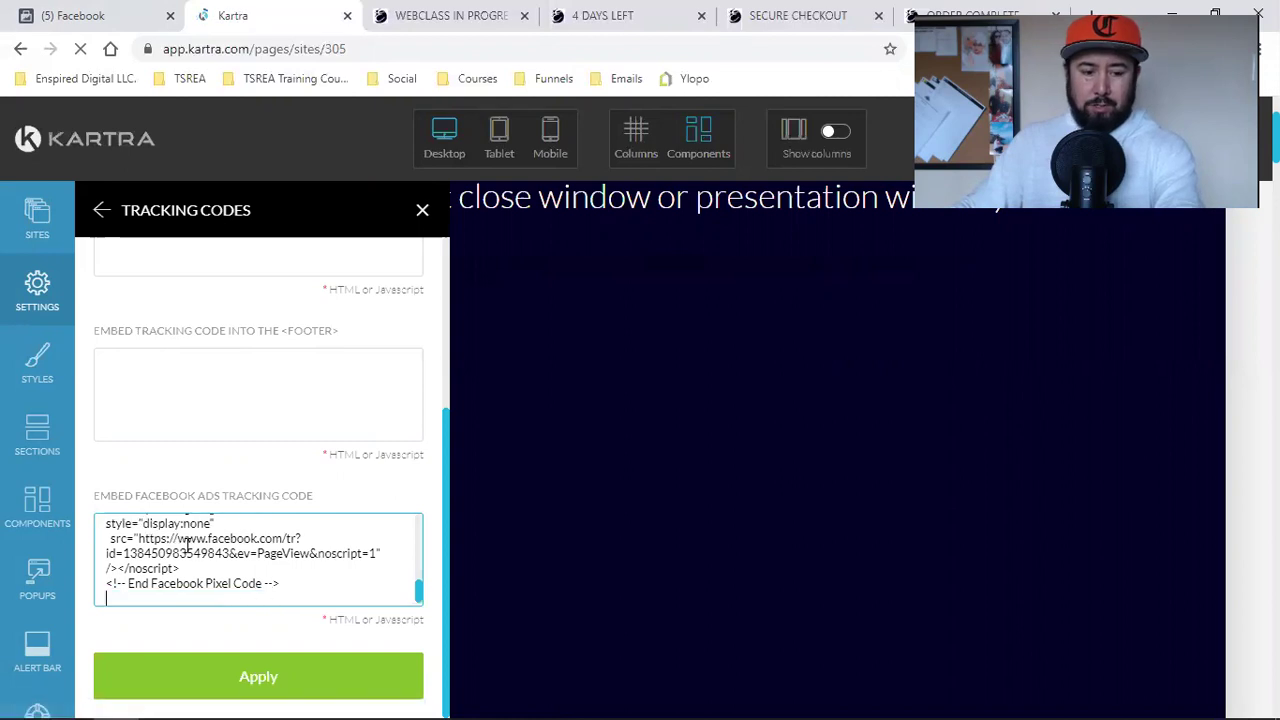
Return to Facebook Events Manager, choose to add event code manually, and set the business category to Professional Services
key(ctrl+shift+Tab)
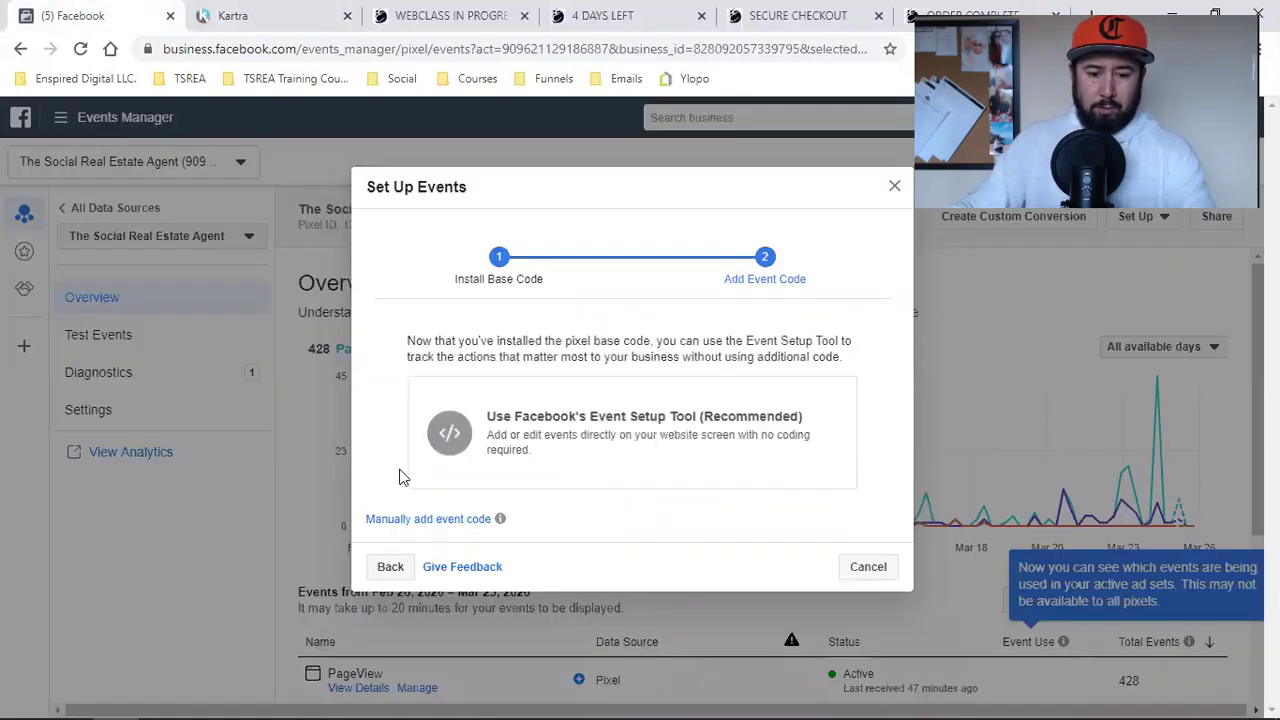
click(401, 522)
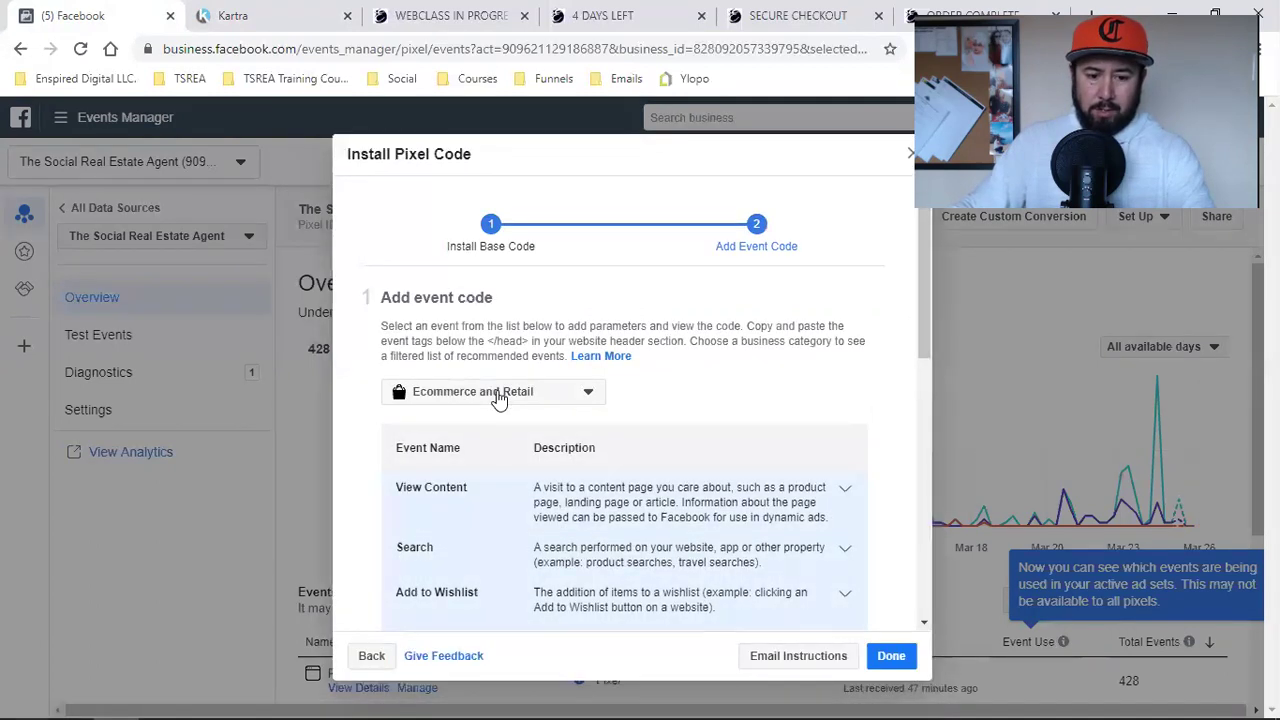
click(498, 393)
click(483, 551)
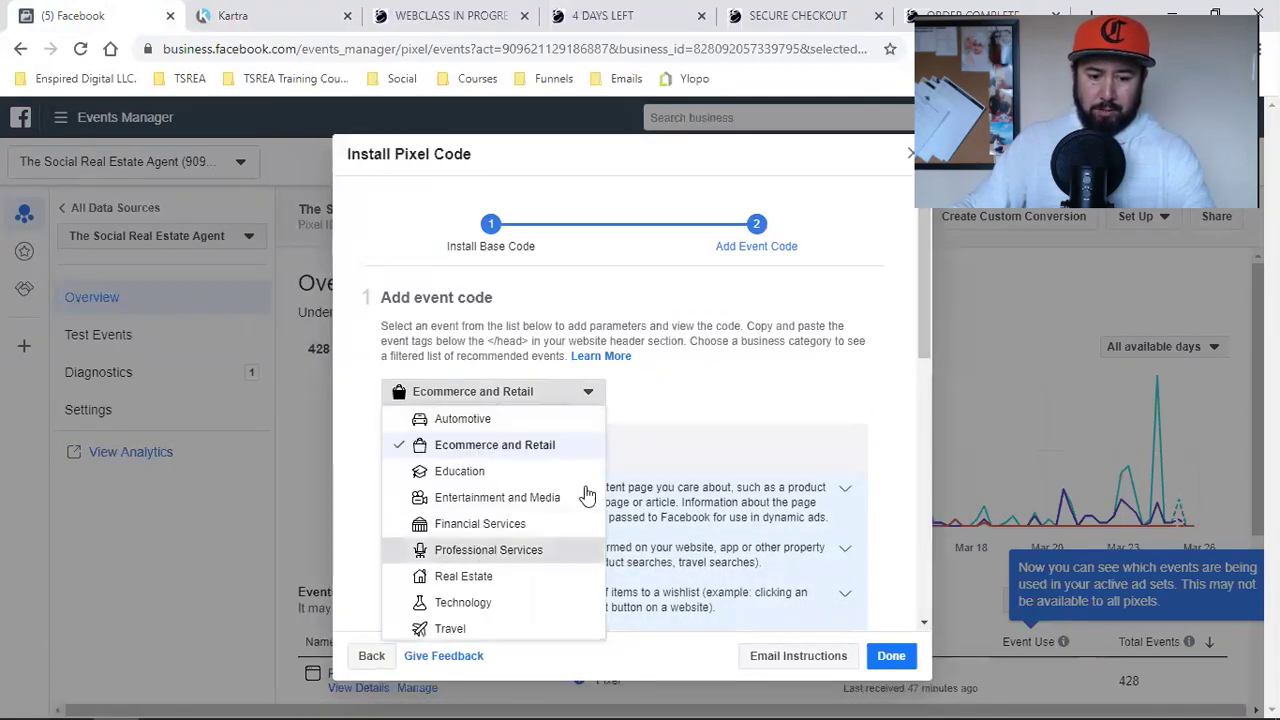
Find the Lead event, turn off its event parameters, and copy its page-load event code
scroll(763, 320, down, 2)
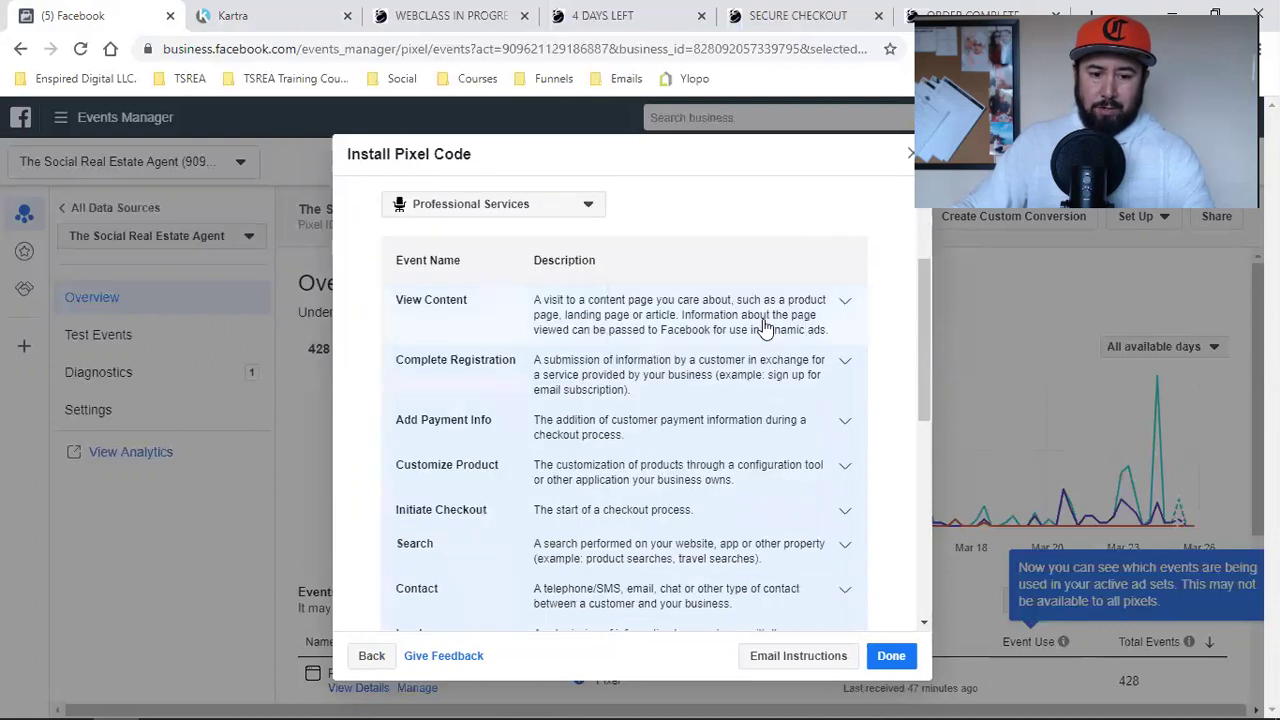
scroll(612, 403, down, 4)
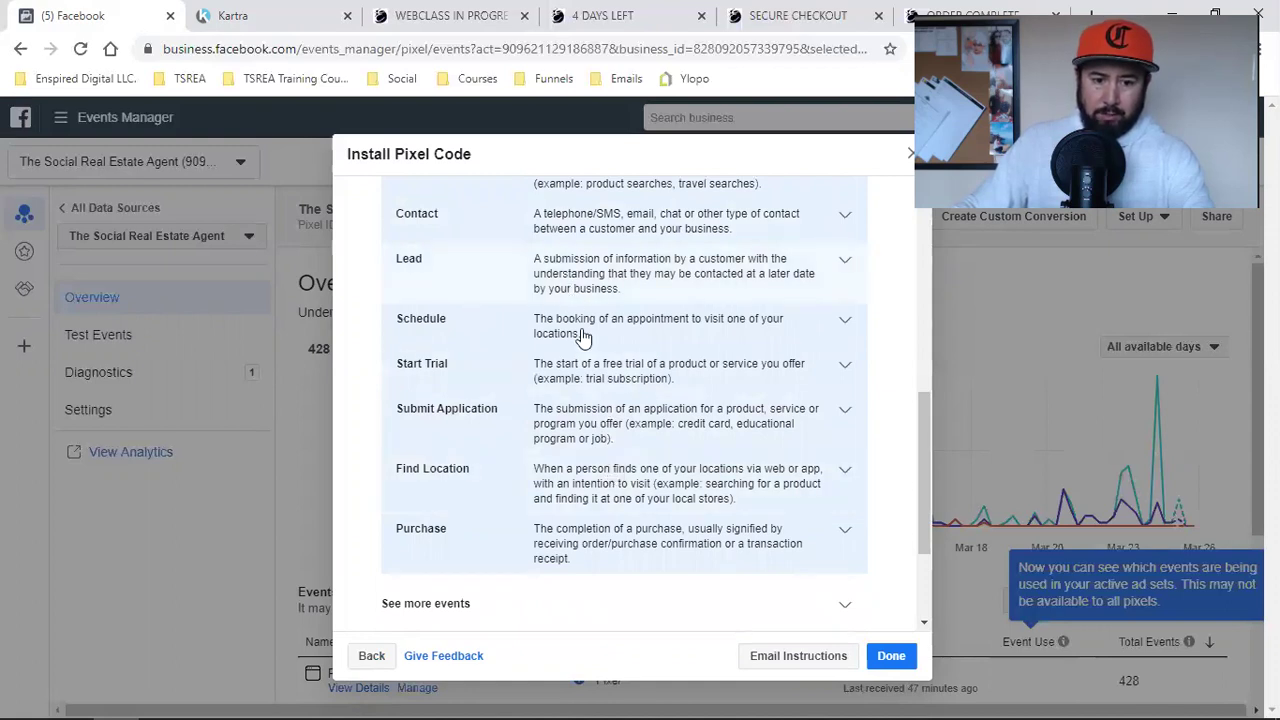
scroll(585, 337, up, 4)
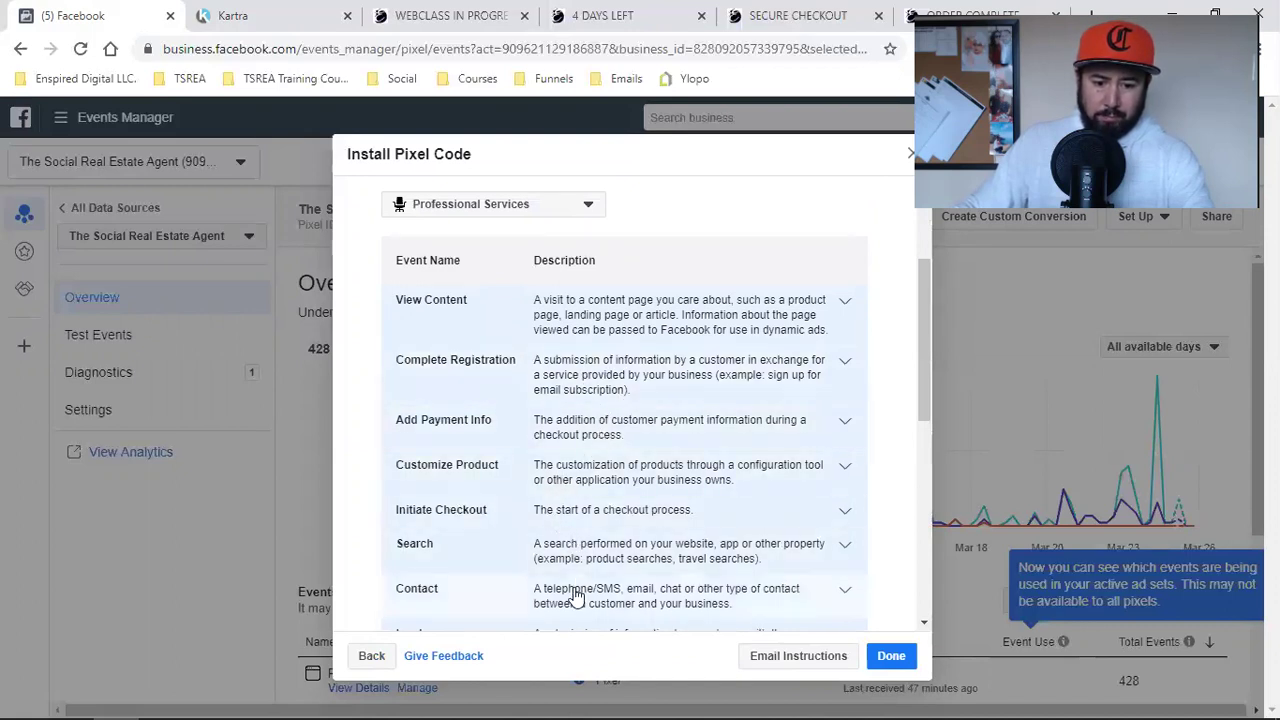
scroll(578, 416, down, 2)
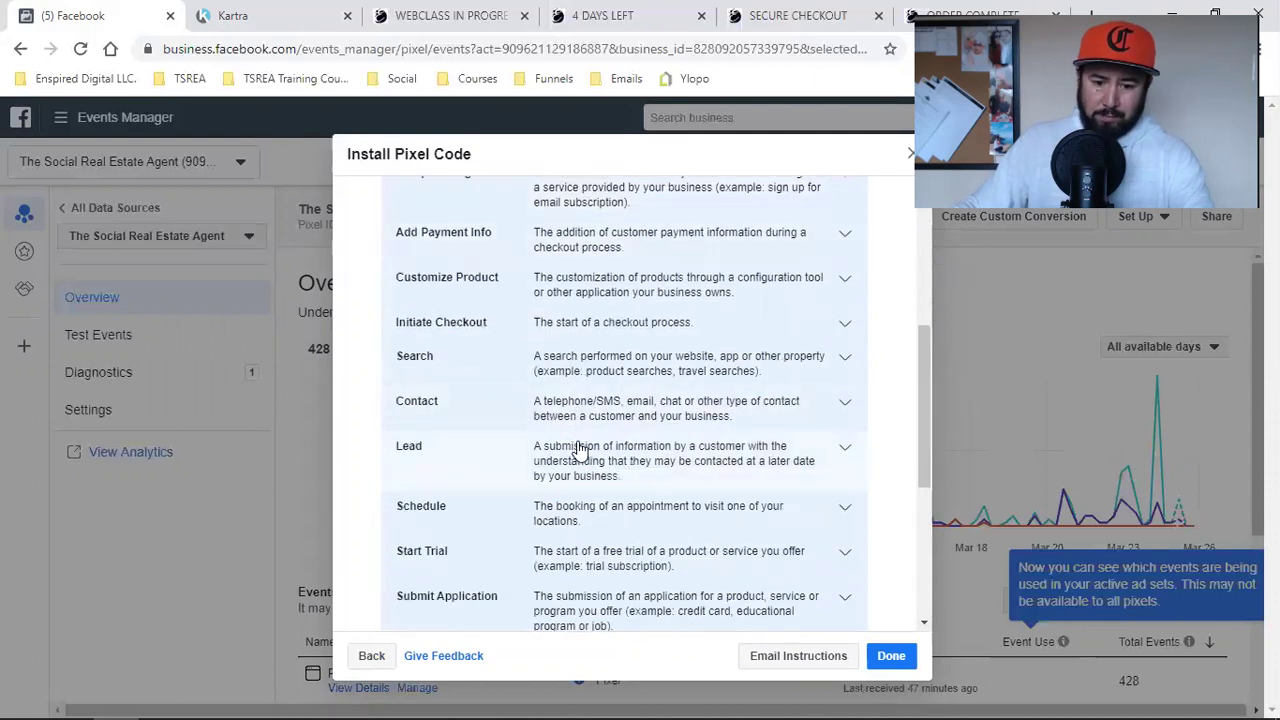
click(578, 452)
scroll(578, 452, down, 2)
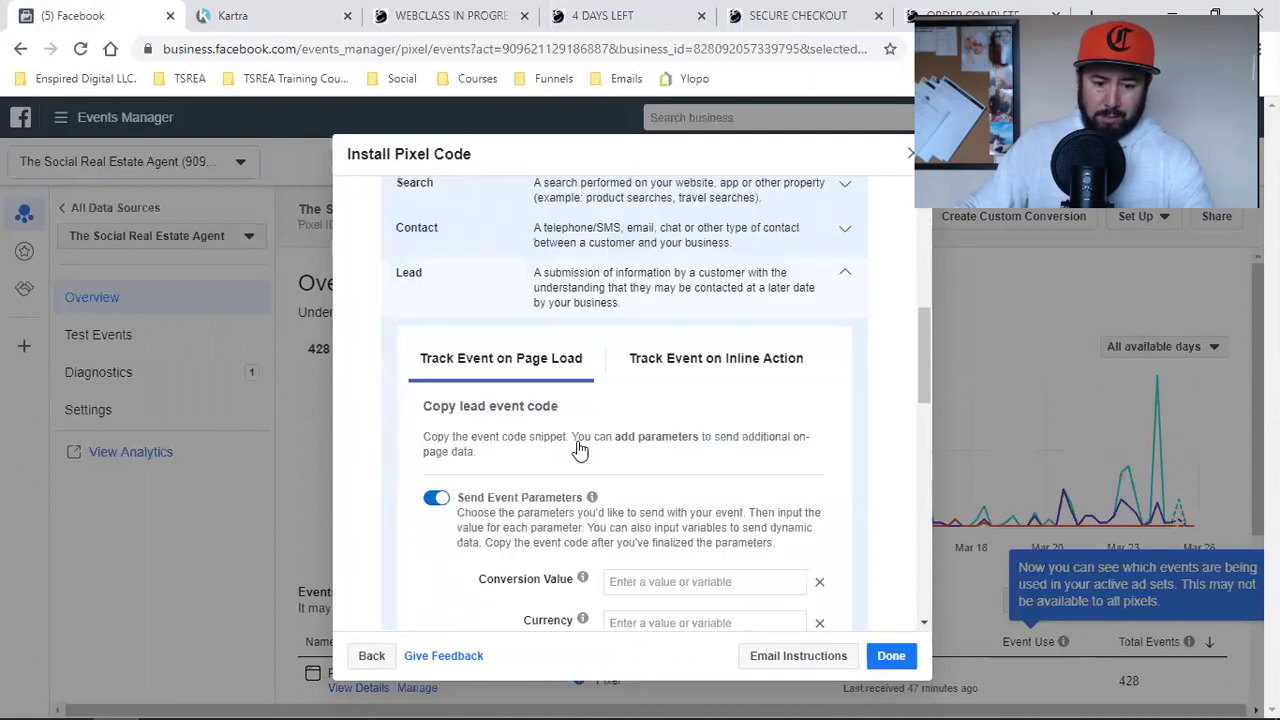
click(437, 486)
click(617, 546)
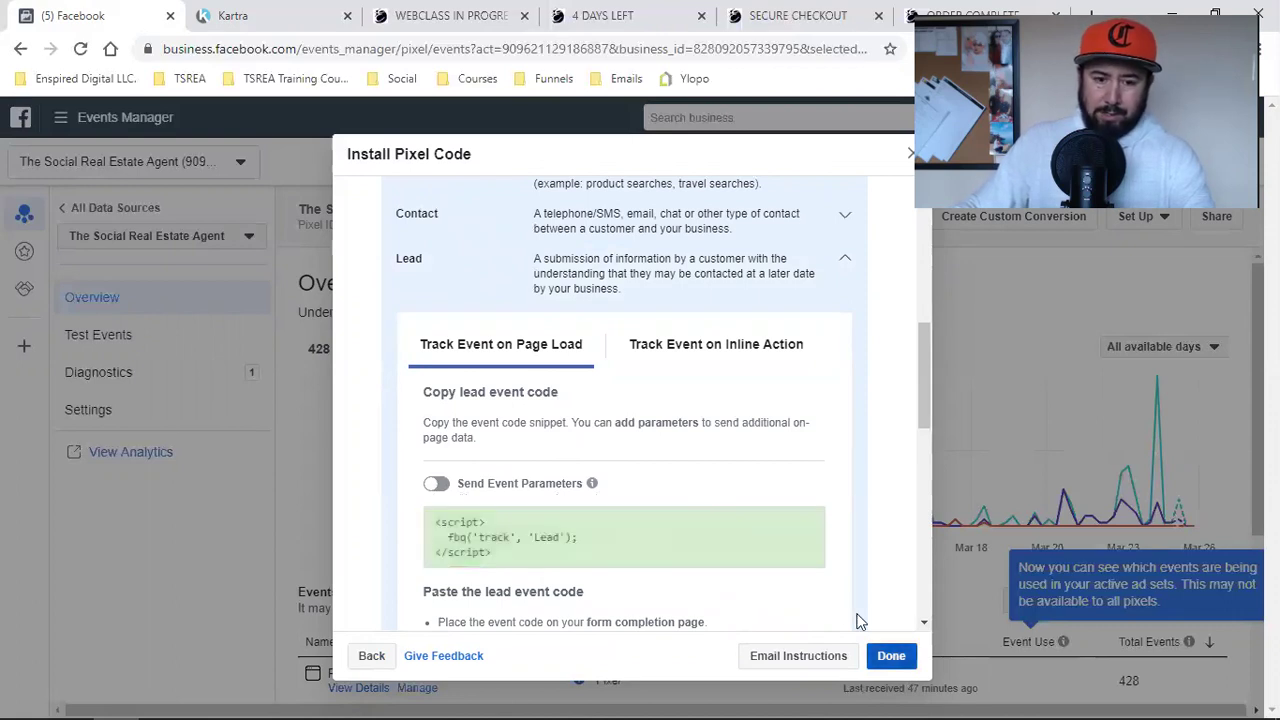
key(Escape)
Switch to Kartra, paste the Lead event code below the base code in the Facebook ads tracking field, and apply it
click(270, 16)
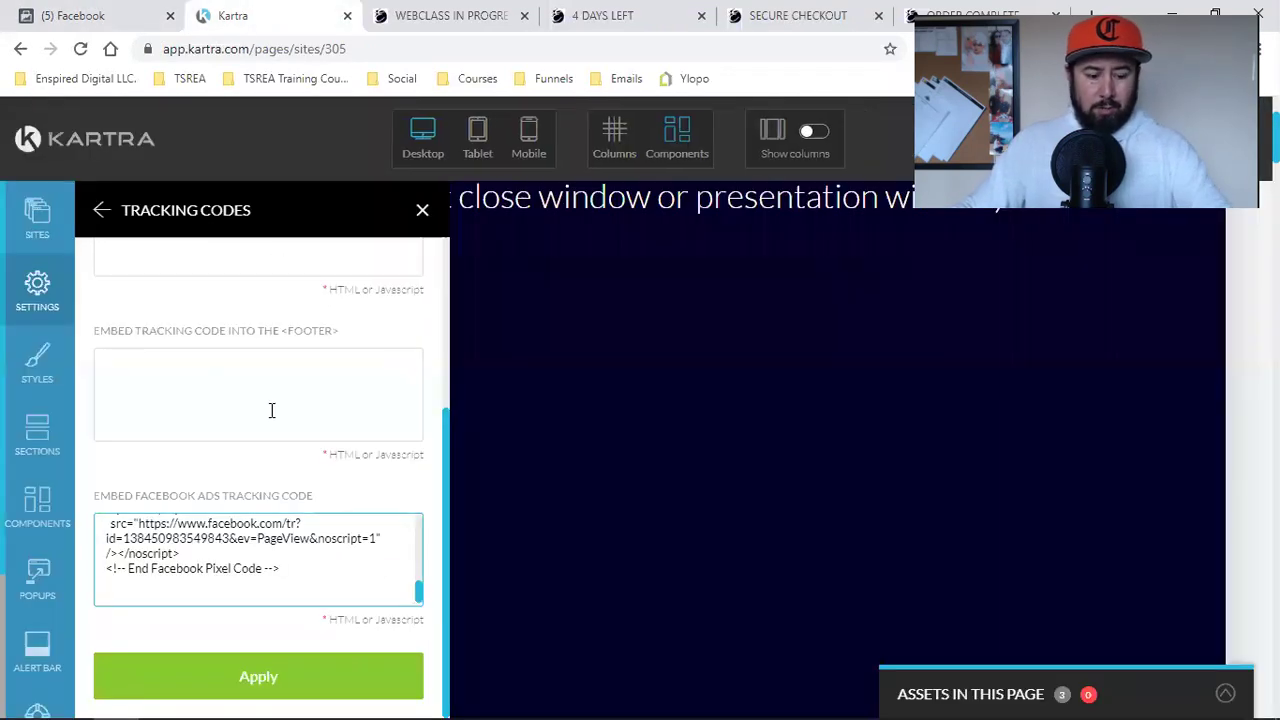
key(ctrl+v)
click(200, 683)
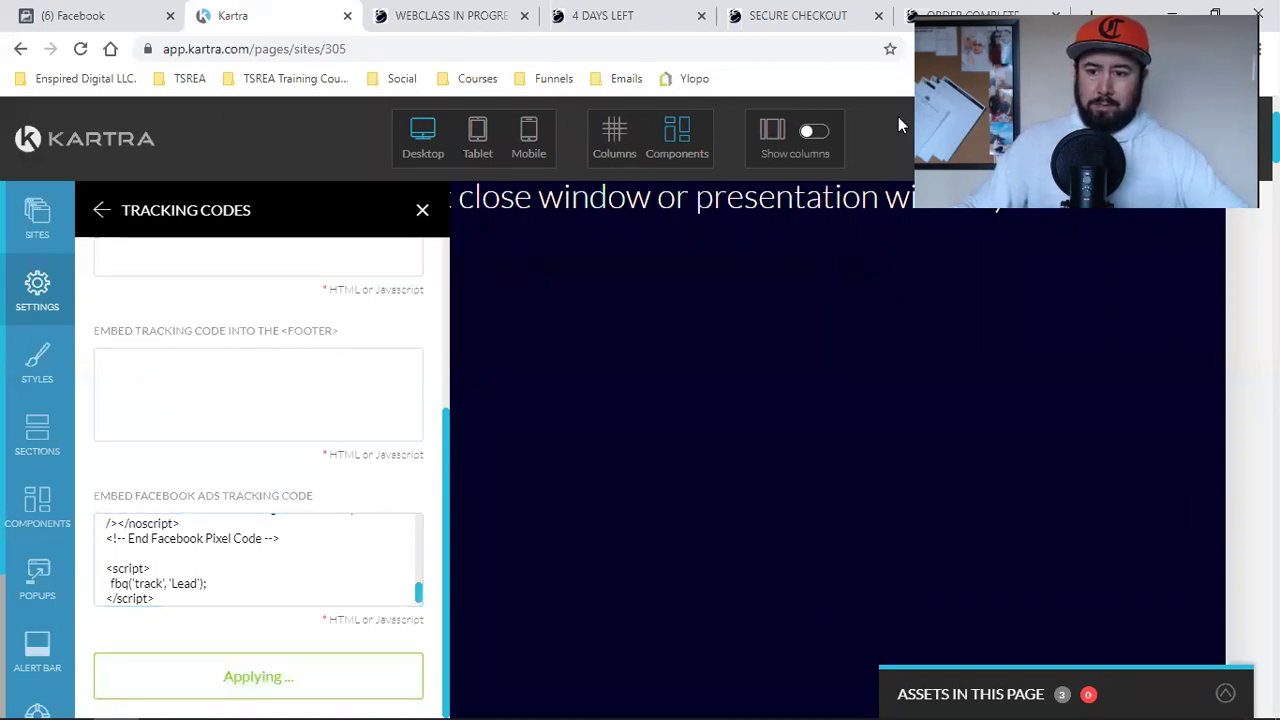
click(1245, 140)
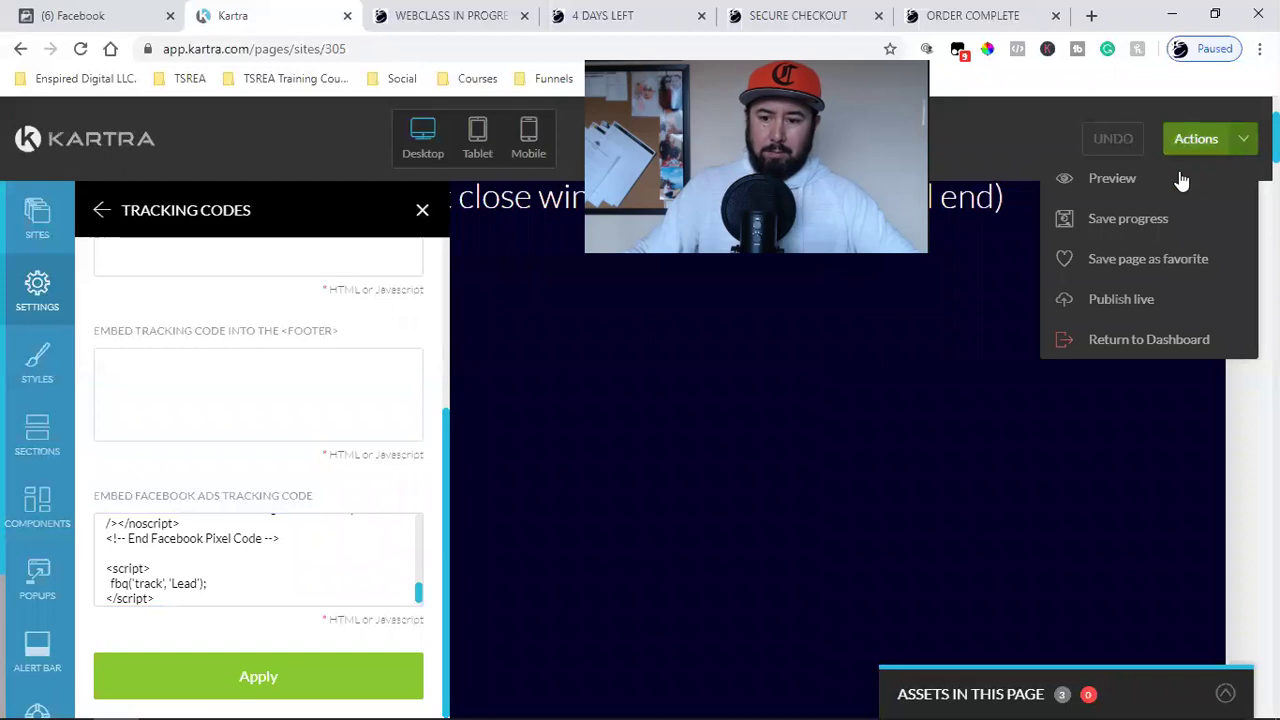
click(196, 677)
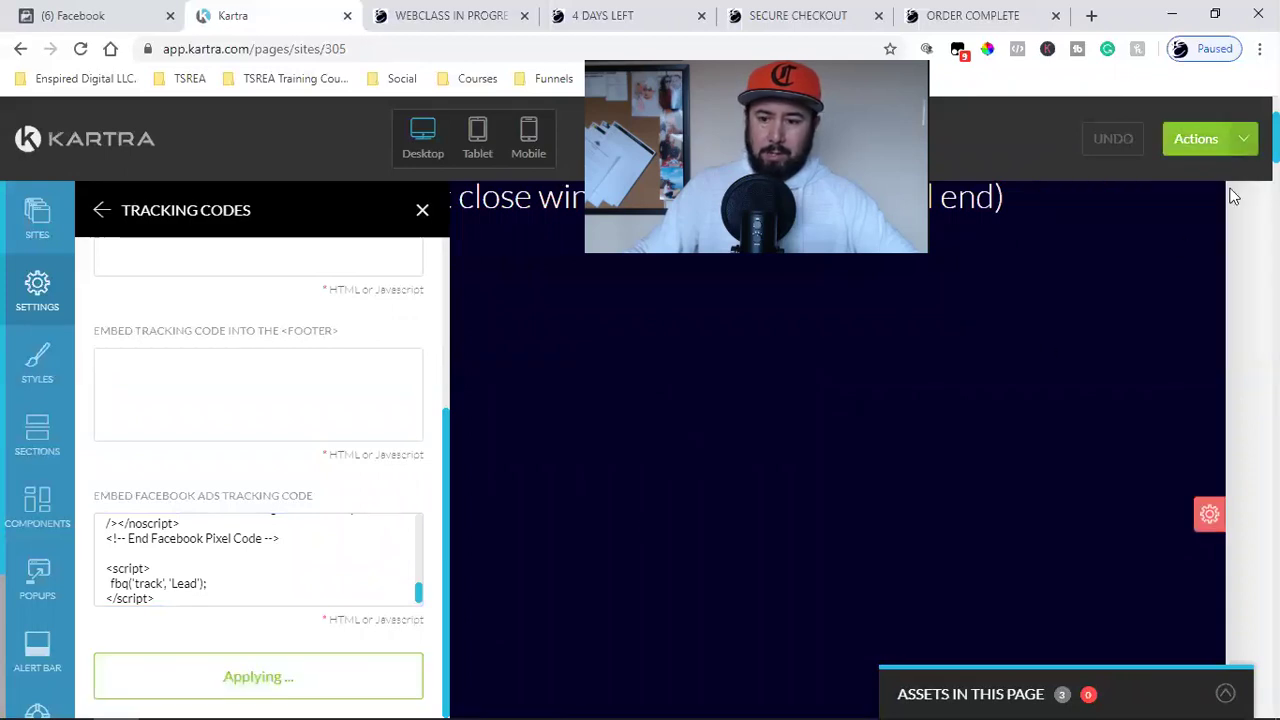
Save the TSREA Webclass In Progress page's progress and publish it live
click(1245, 140)
click(1128, 218)
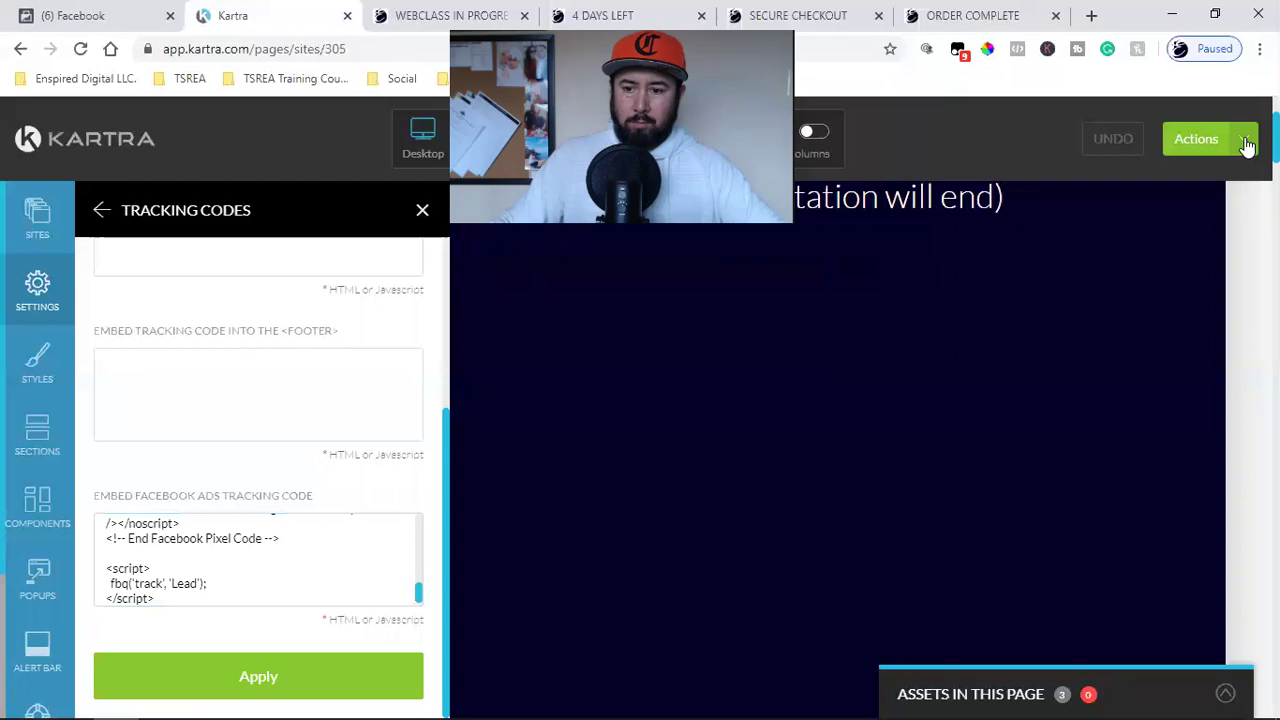
click(1244, 140)
click(1097, 297)
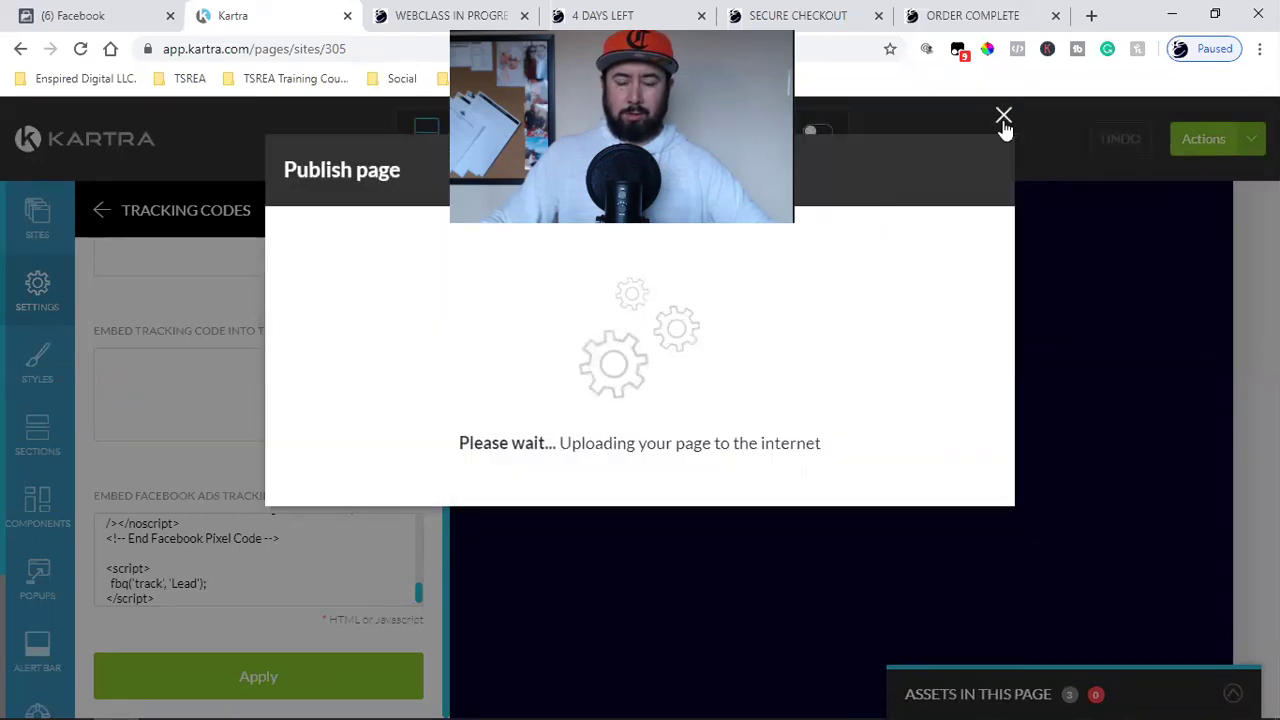
Exit the TSREA Webclass In Progress editor and confirm the return to Kartra's Pages dashboard
click(1237, 139)
click(1123, 347)
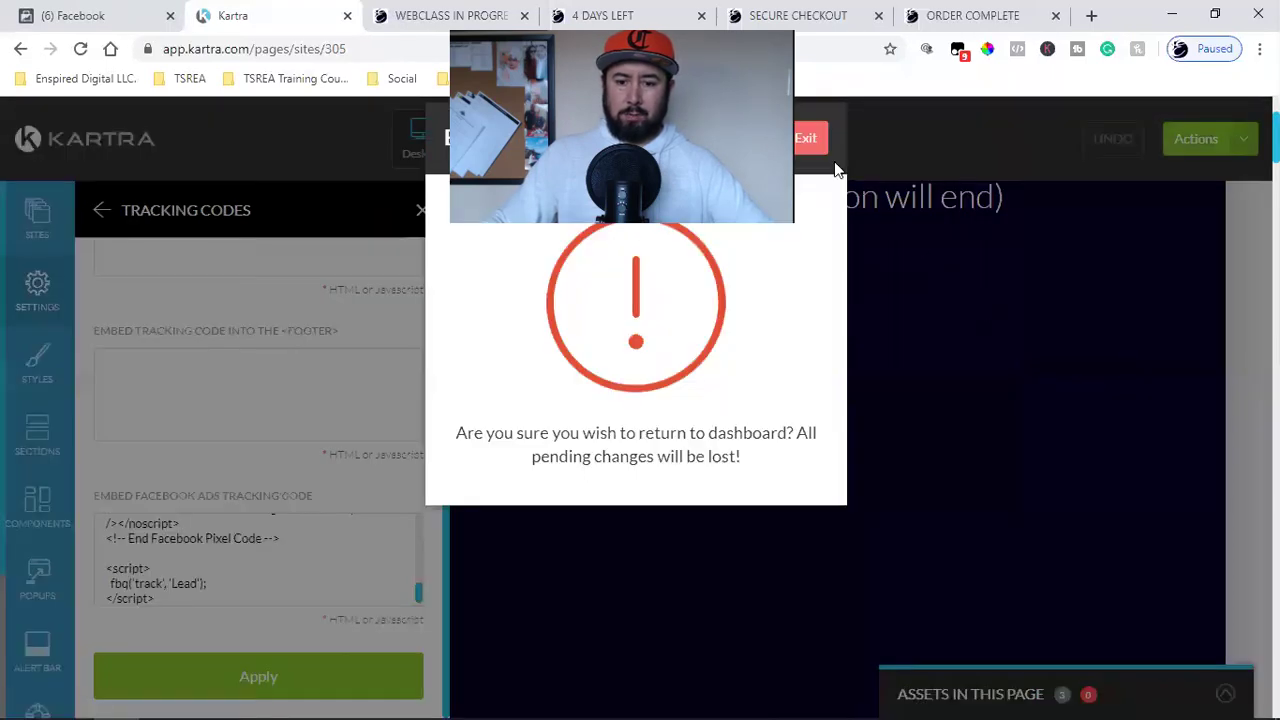
click(815, 152)
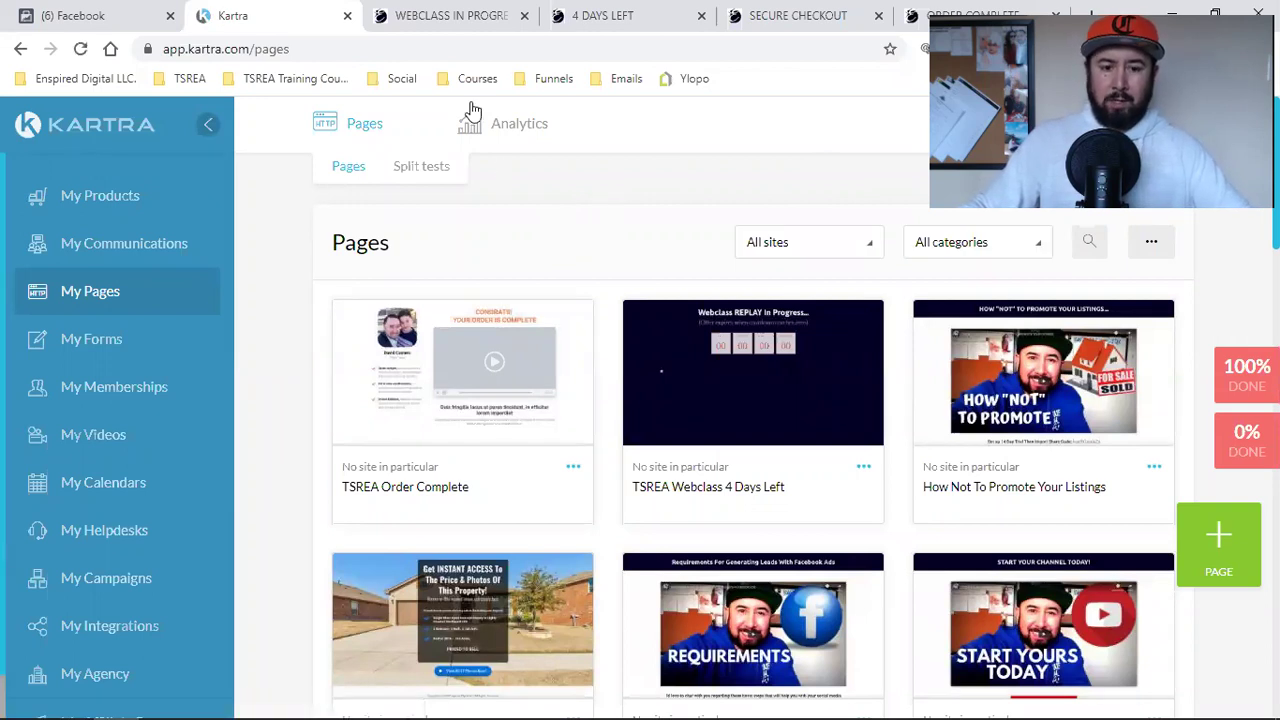
Reload the live Webclass In Progress page, inspect its pixel events with Facebook Pixel Helper, and close the page
click(458, 15)
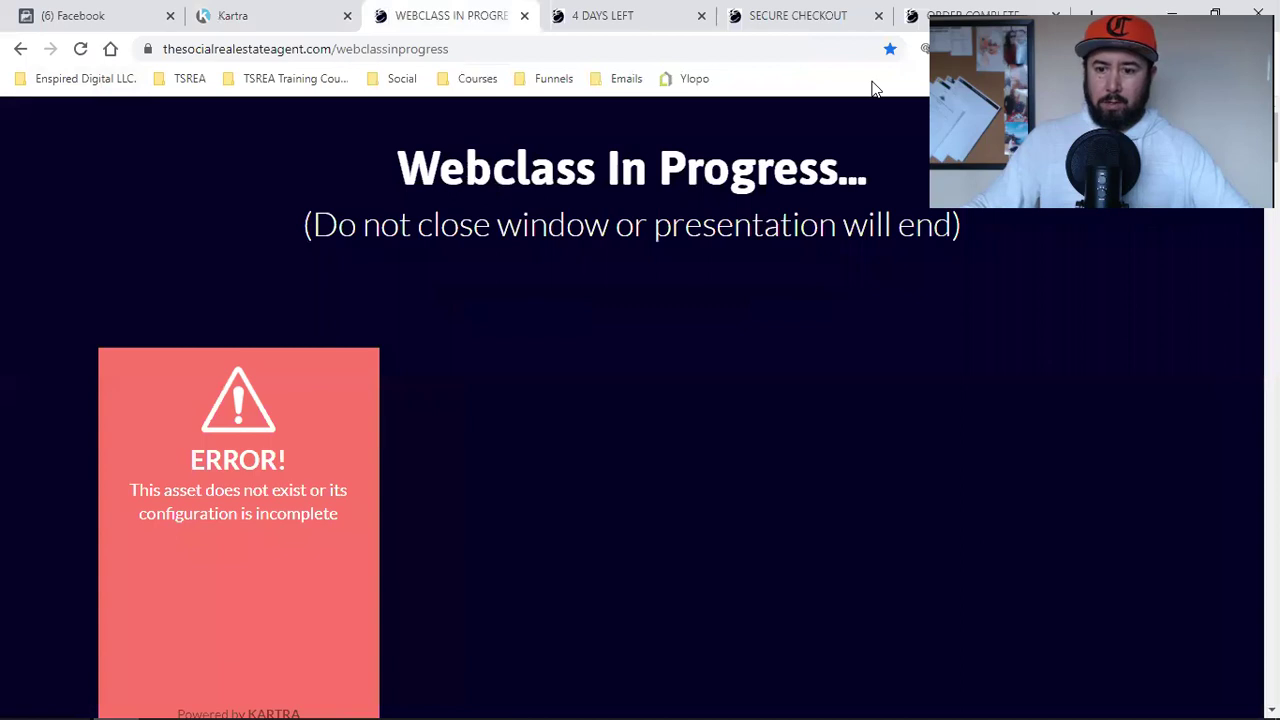
click(1017, 48)
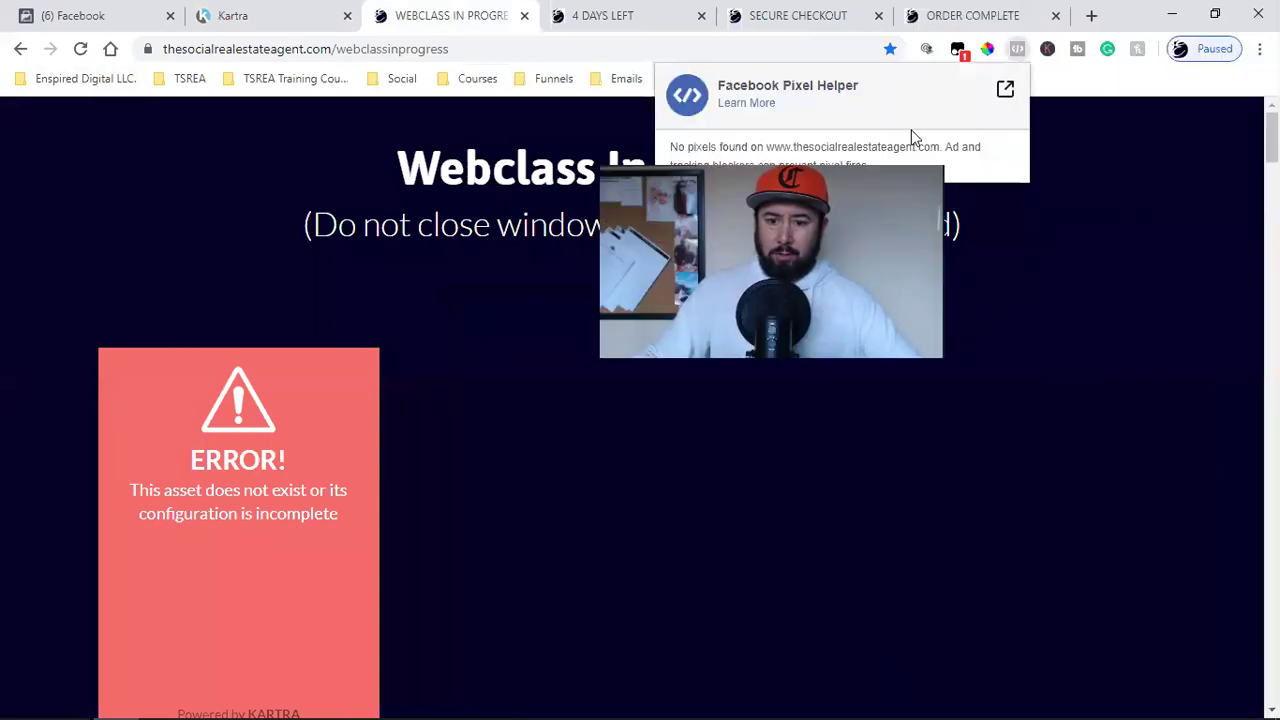
click(81, 48)
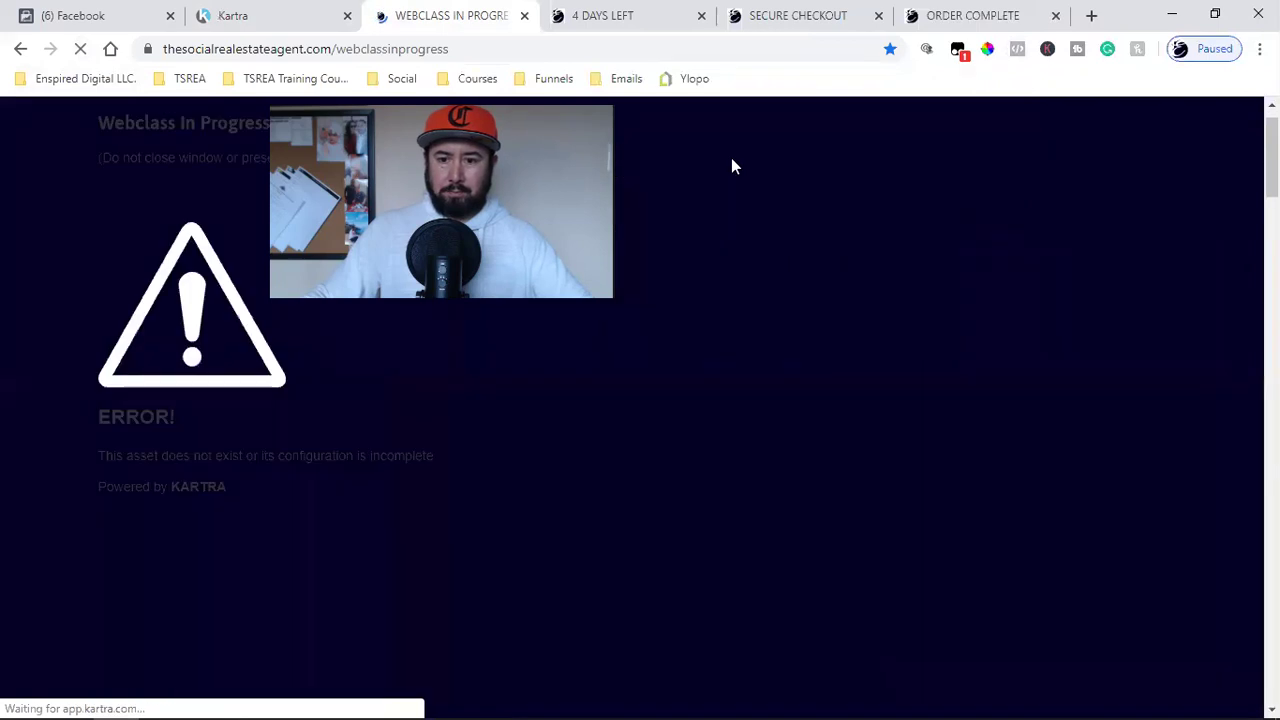
click(1019, 52)
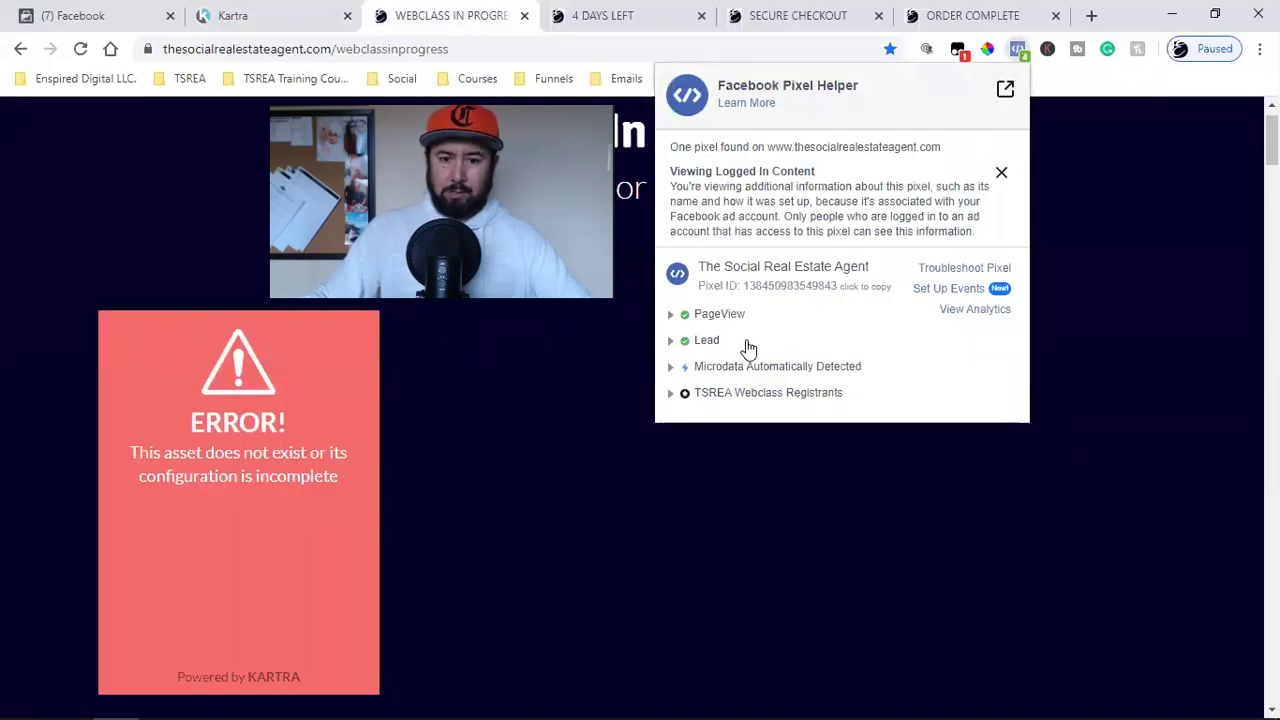
click(1207, 186)
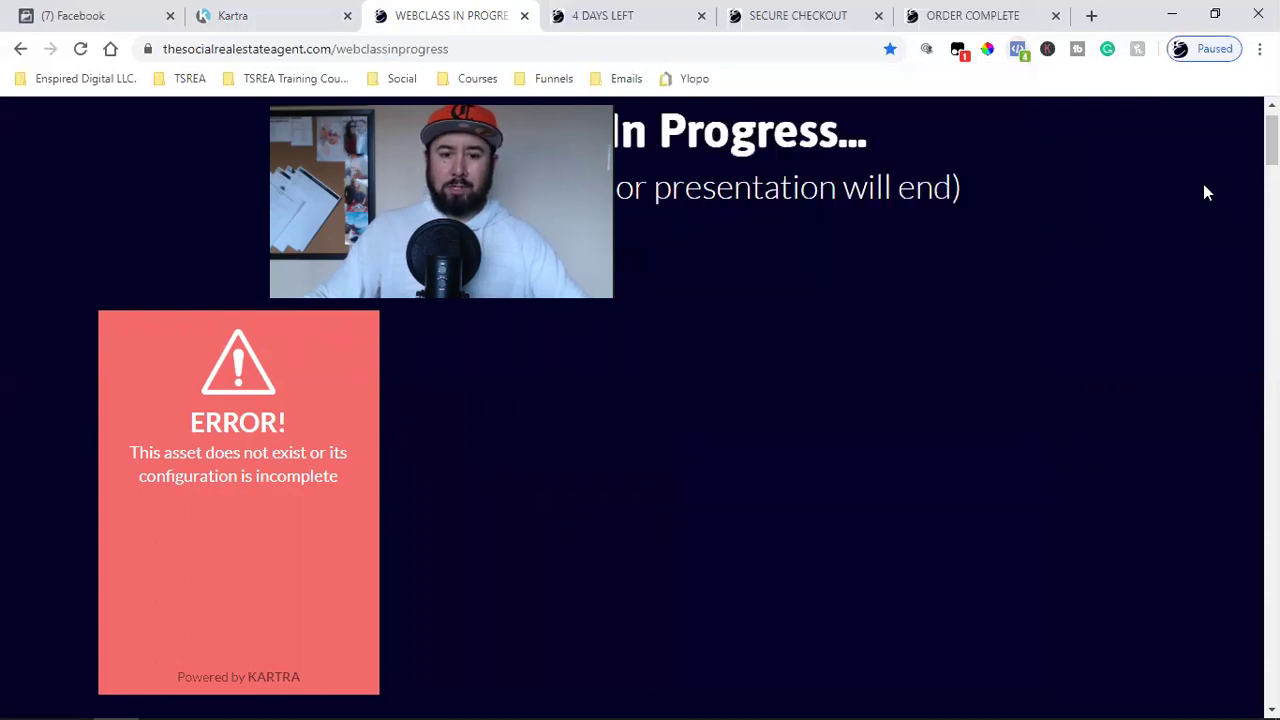
click(524, 16)
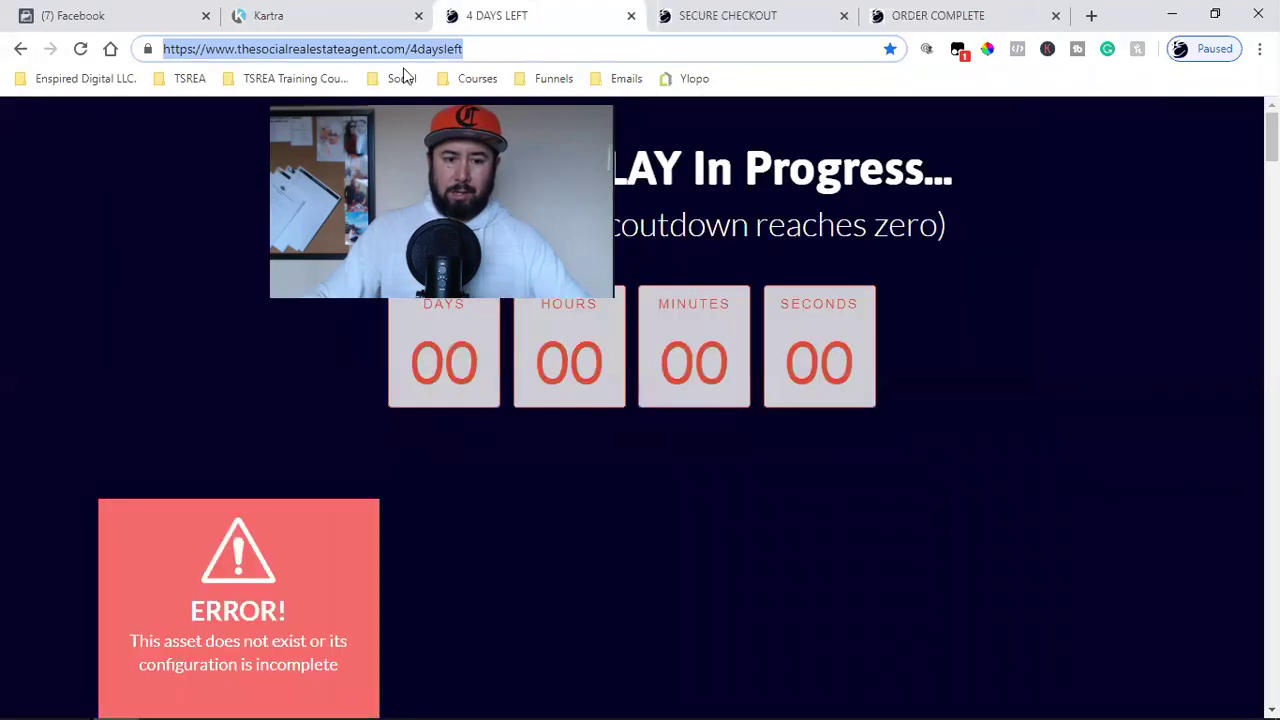
In Facebook Events Manager, start a manual pixel installation, copy the base code, and continue to the event code stage
click(88, 15)
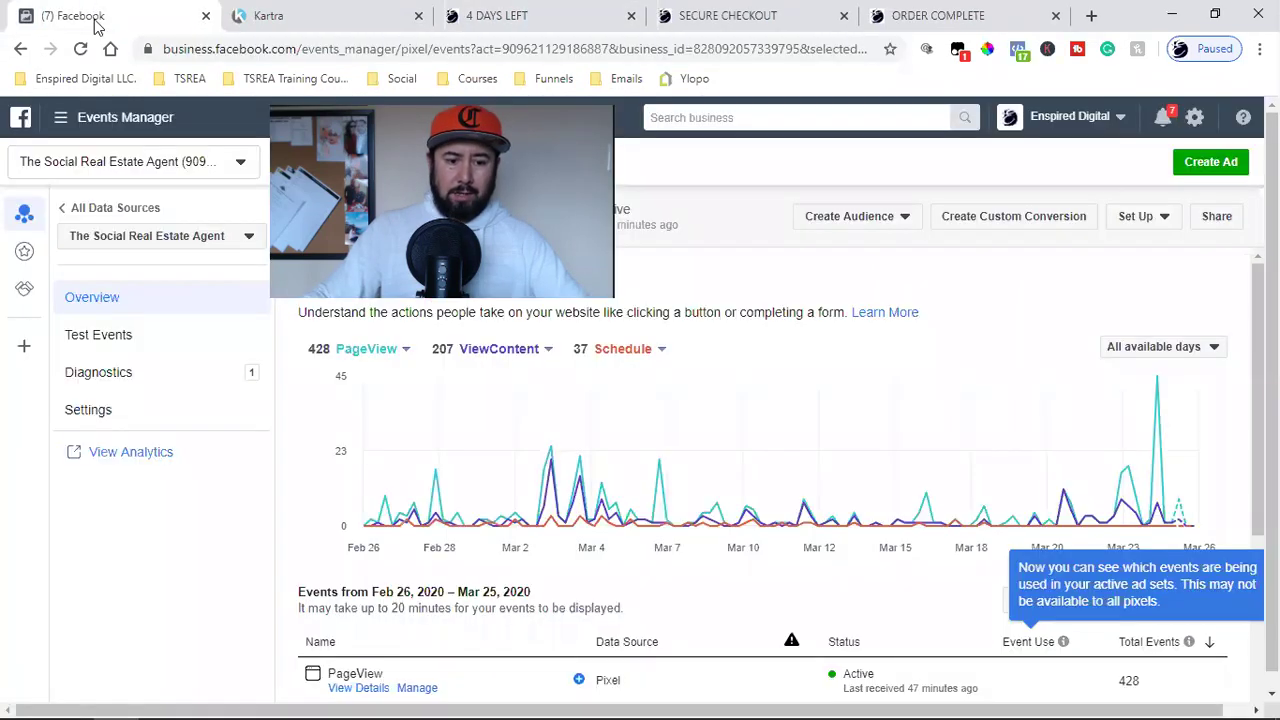
click(1150, 220)
click(1147, 248)
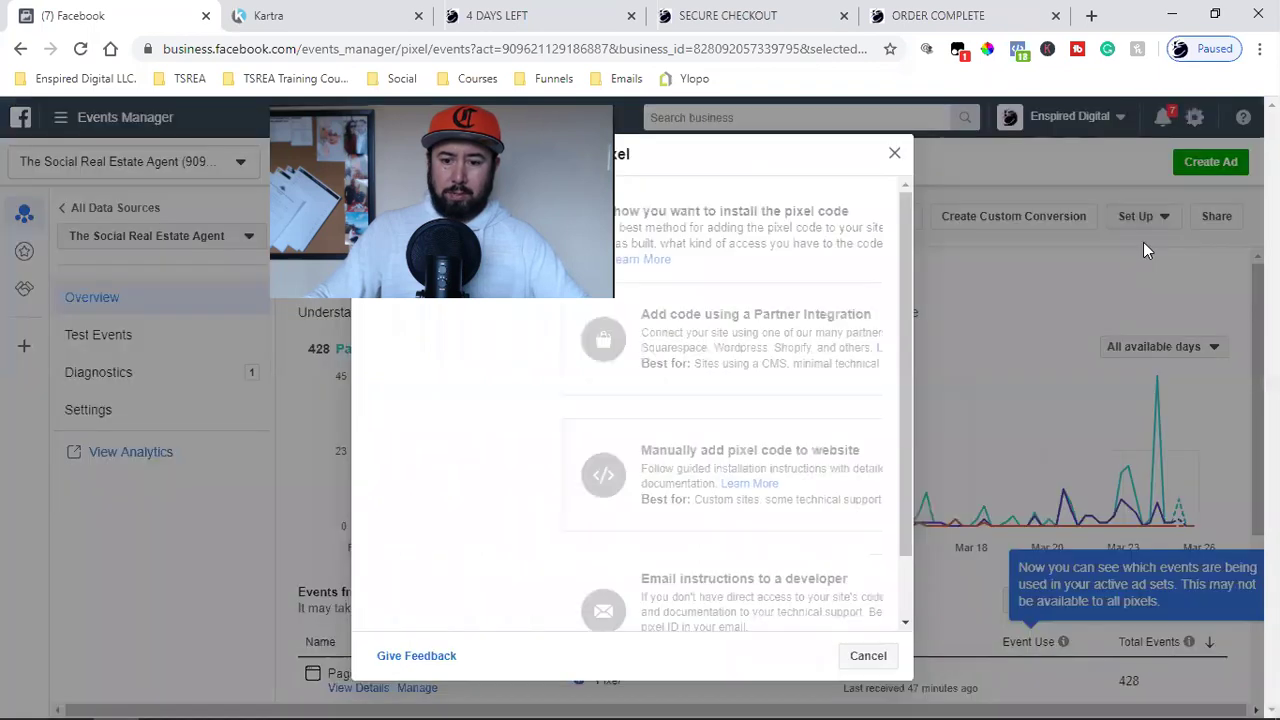
click(532, 449)
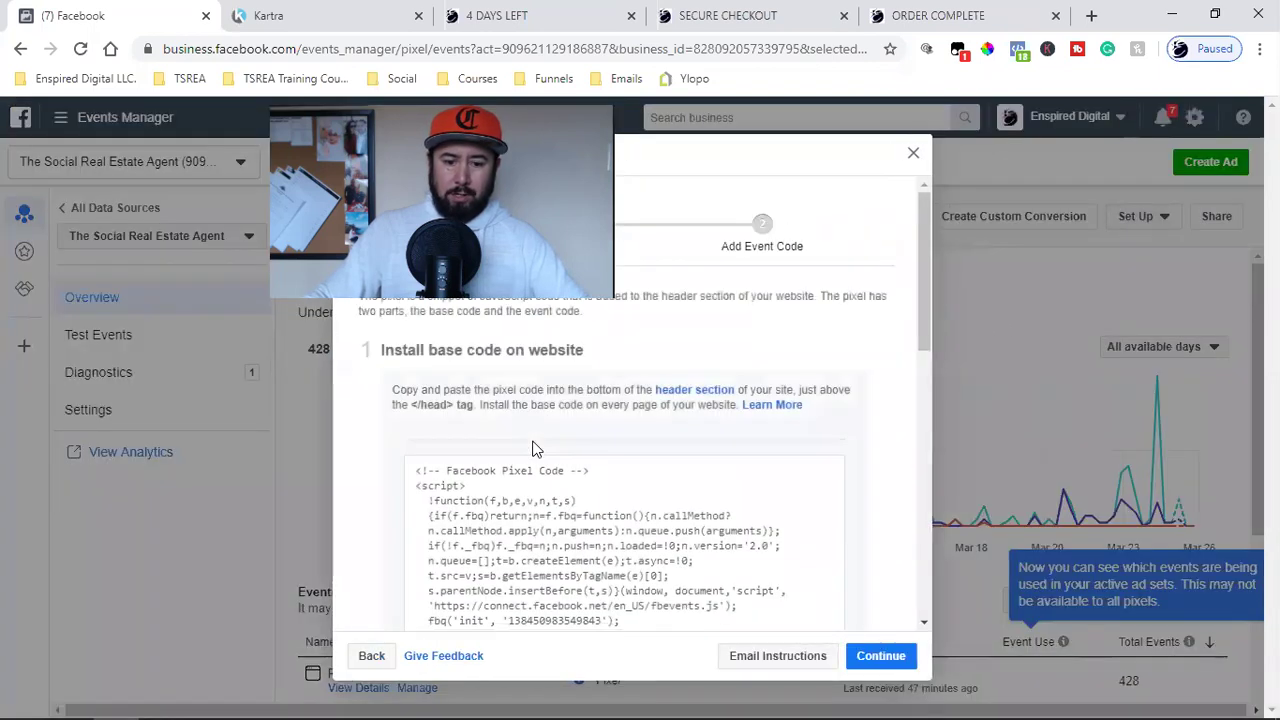
click(547, 535)
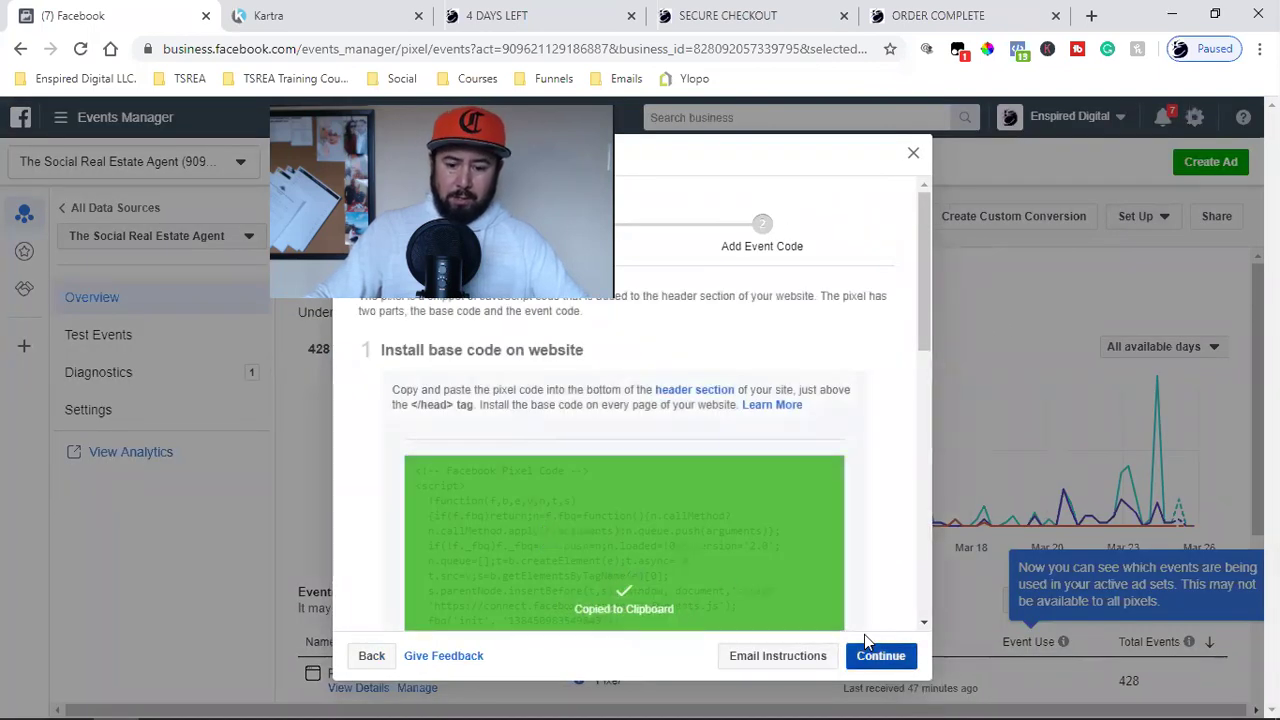
click(866, 652)
Switch to Kartra, filter the pages by the TSREA Training Course category, and open TSREA Webclass 4 Days Left for editing
click(350, 10)
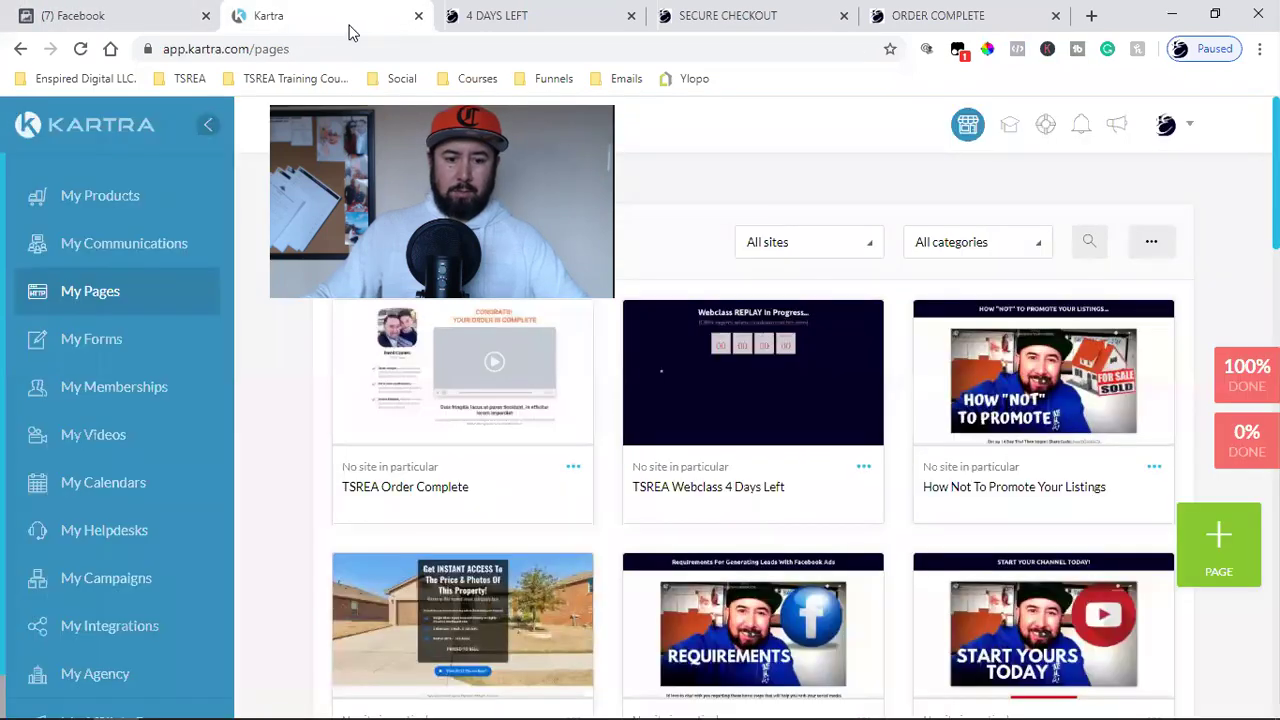
click(1020, 248)
scroll(971, 411, down, 2)
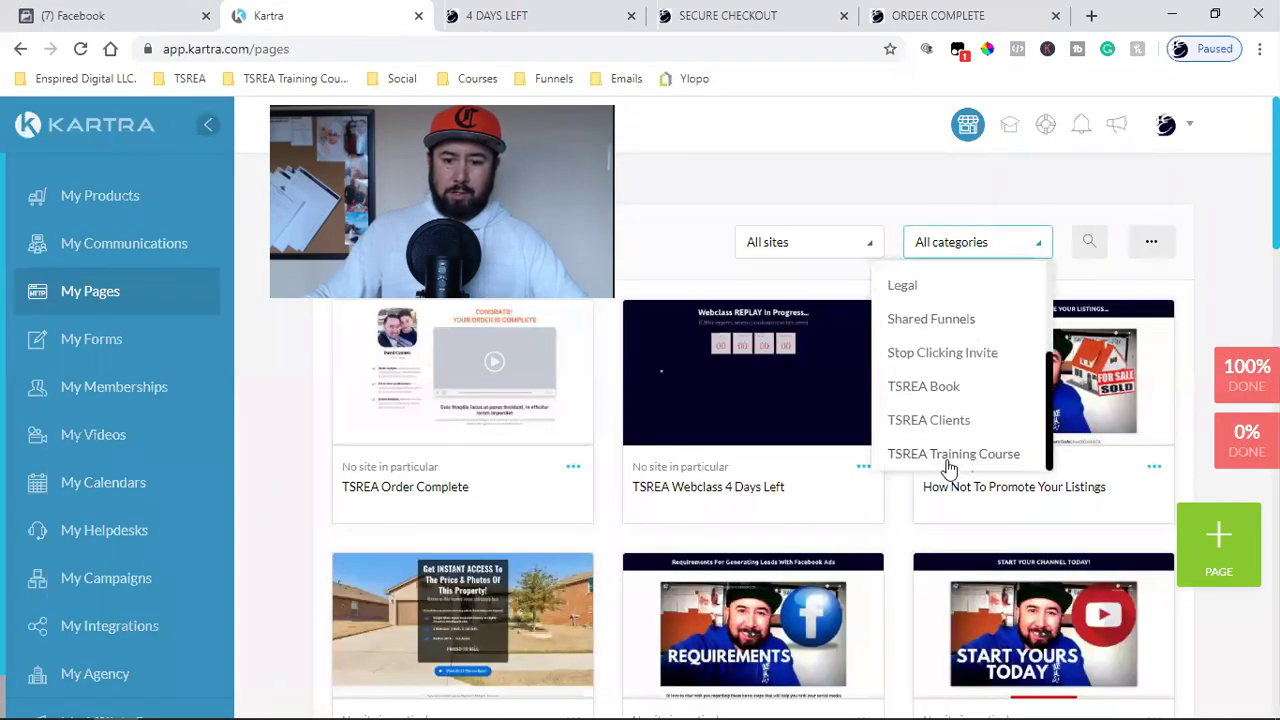
click(909, 457)
click(864, 470)
click(903, 455)
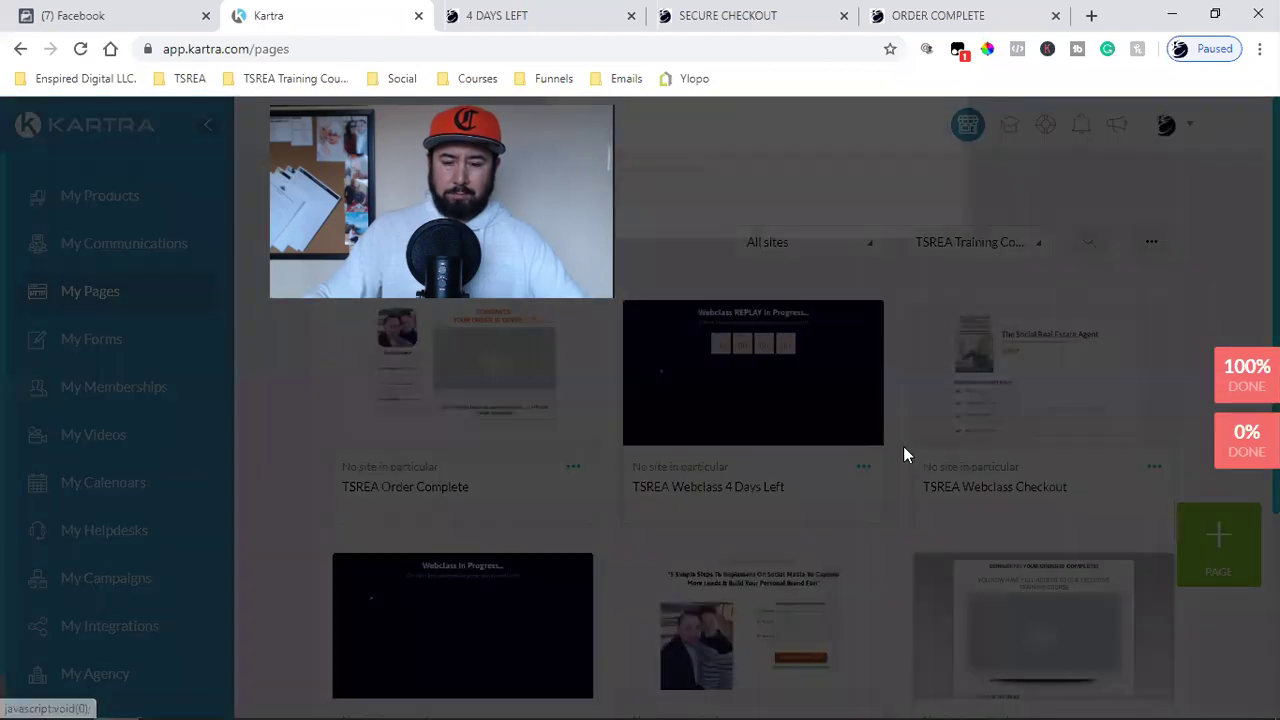
click(925, 172)
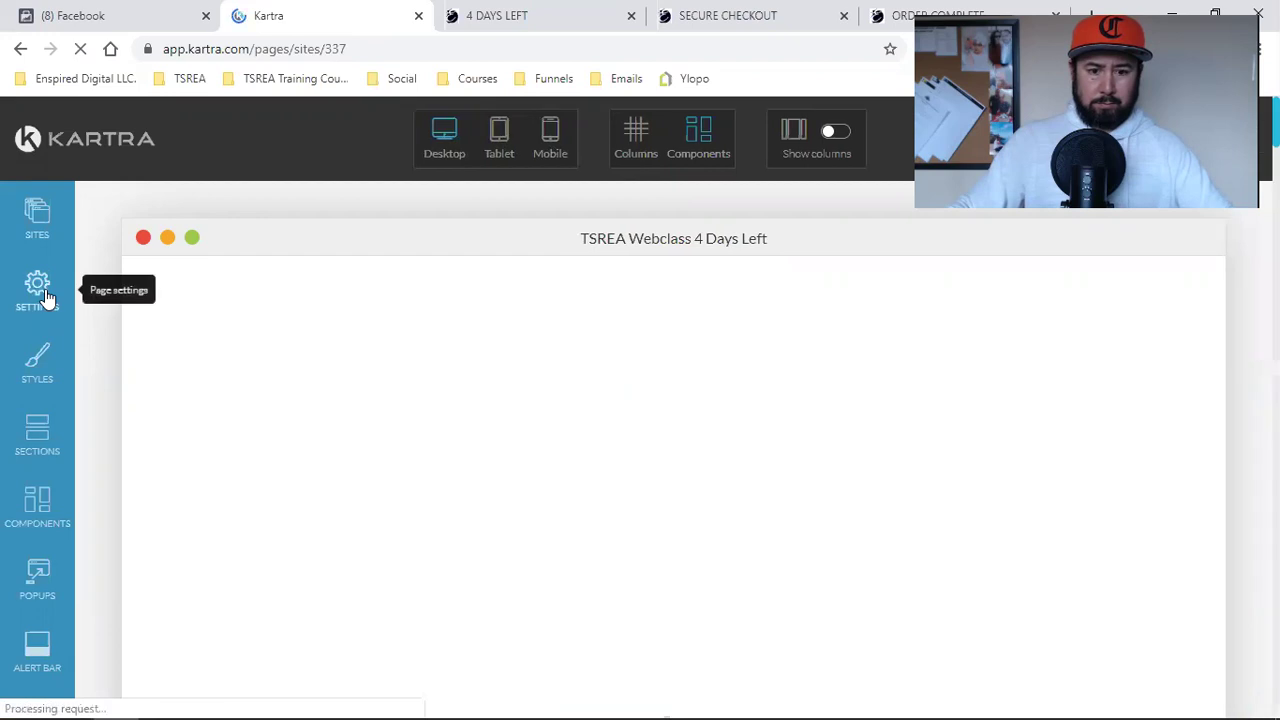
Paste the pixel base code into the Facebook ads tracking code field in the page's tracking code settings
click(40, 292)
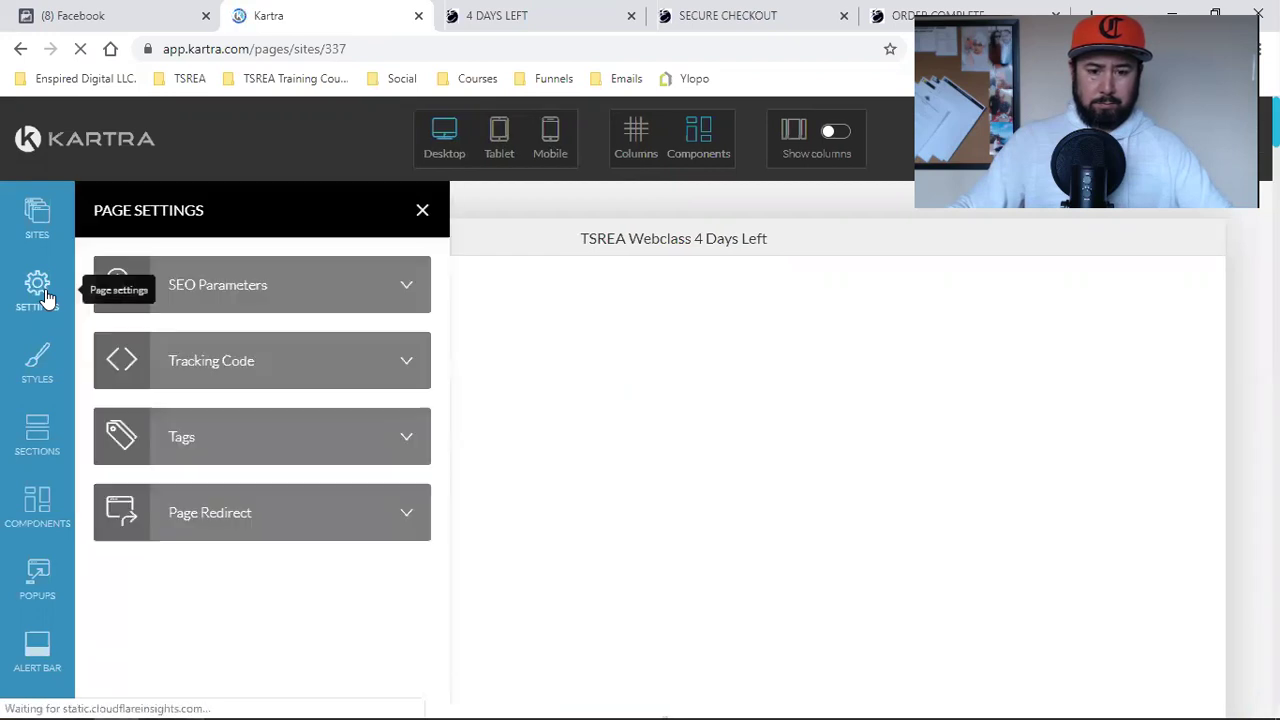
click(247, 360)
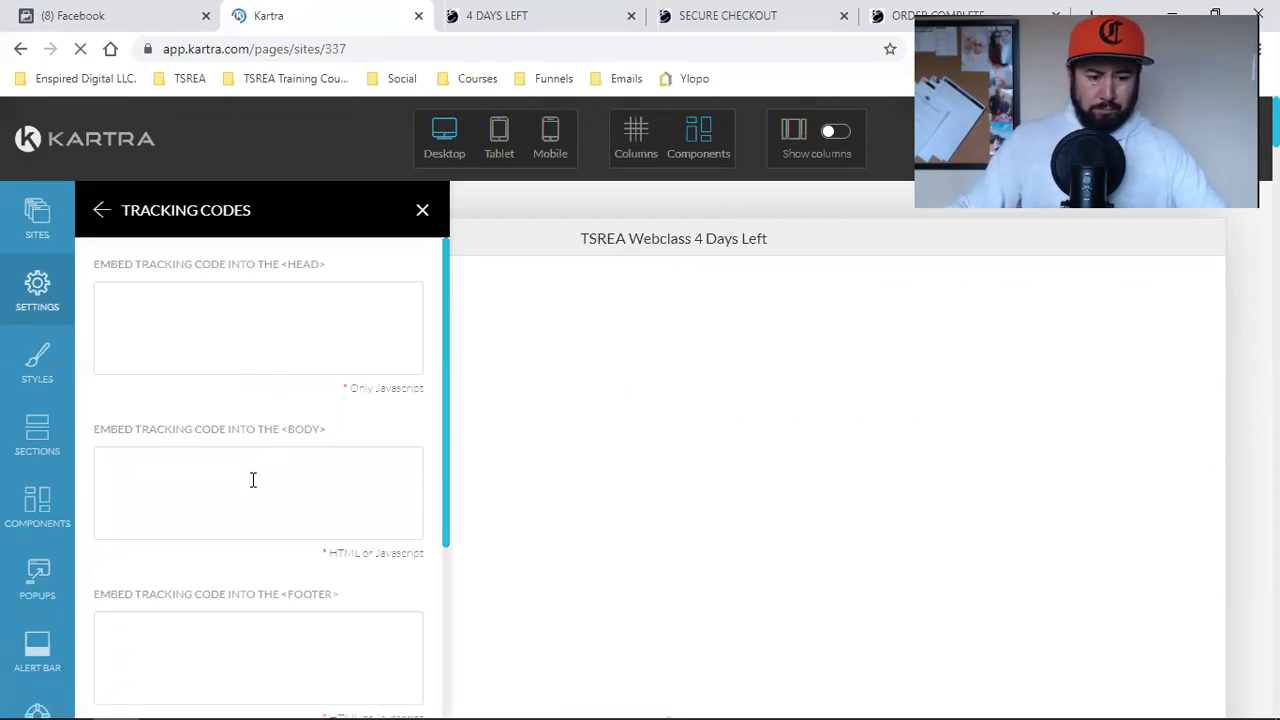
scroll(251, 480, down, 3)
click(197, 567)
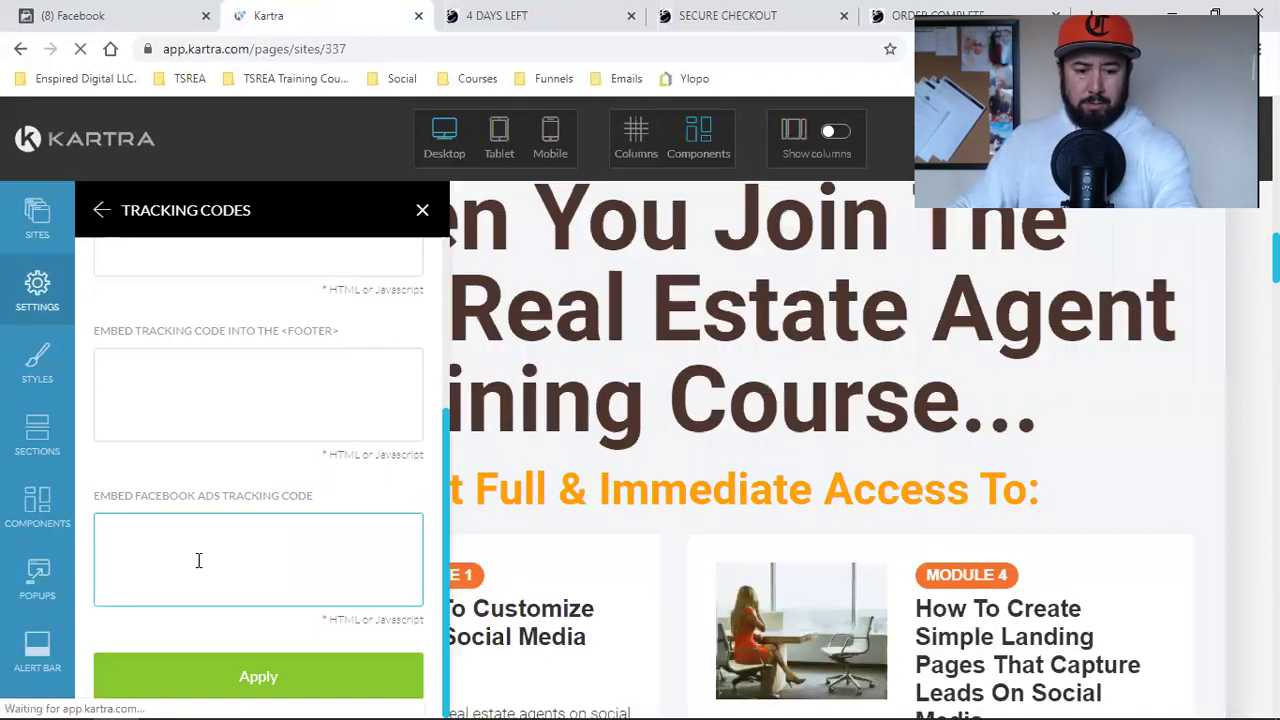
key(ctrl+v)
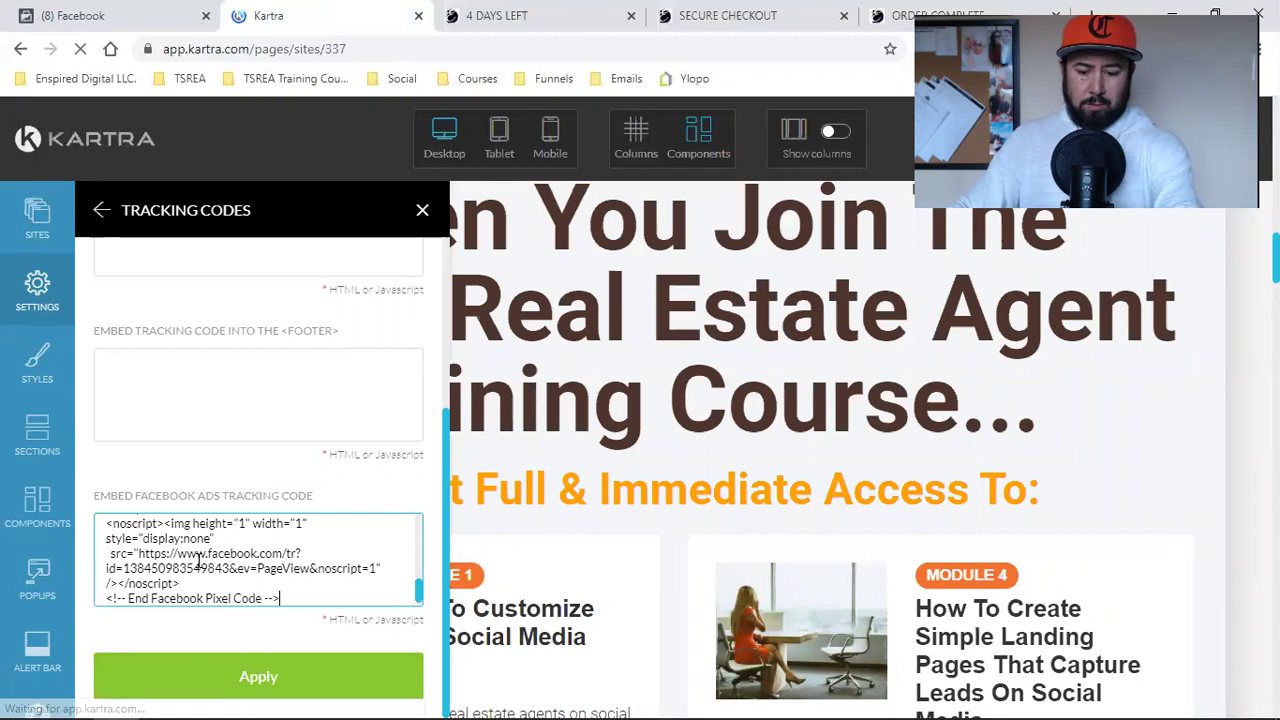
Return to Facebook Events Manager, choose to add event code manually, and set the business category to Professional Services
key(ctrl+1)
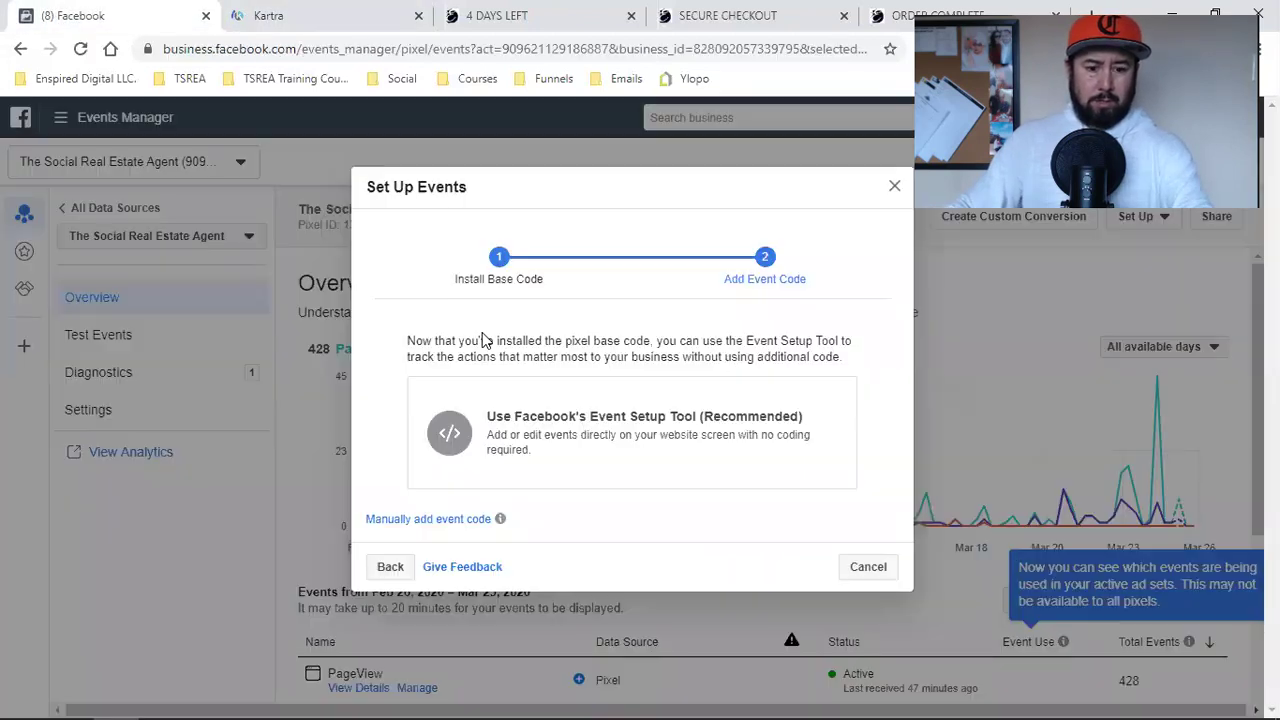
click(435, 522)
click(527, 393)
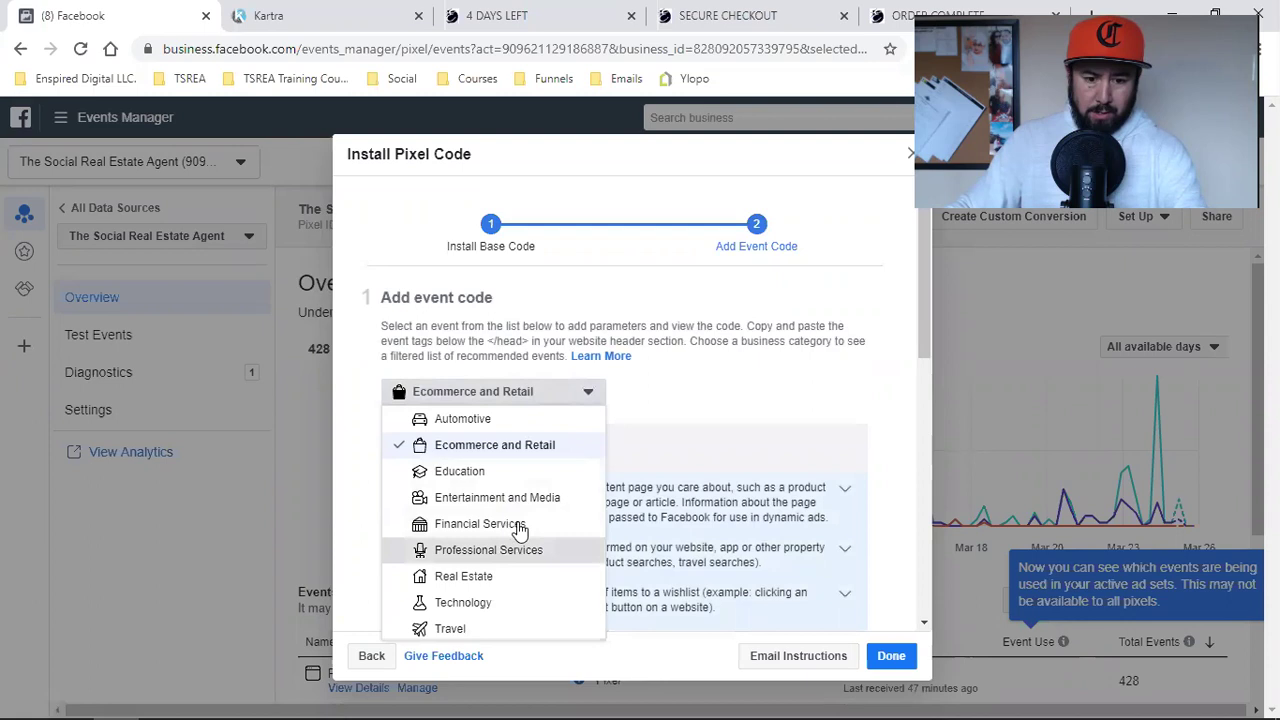
key(Return)
scroll(705, 300, down, 3)
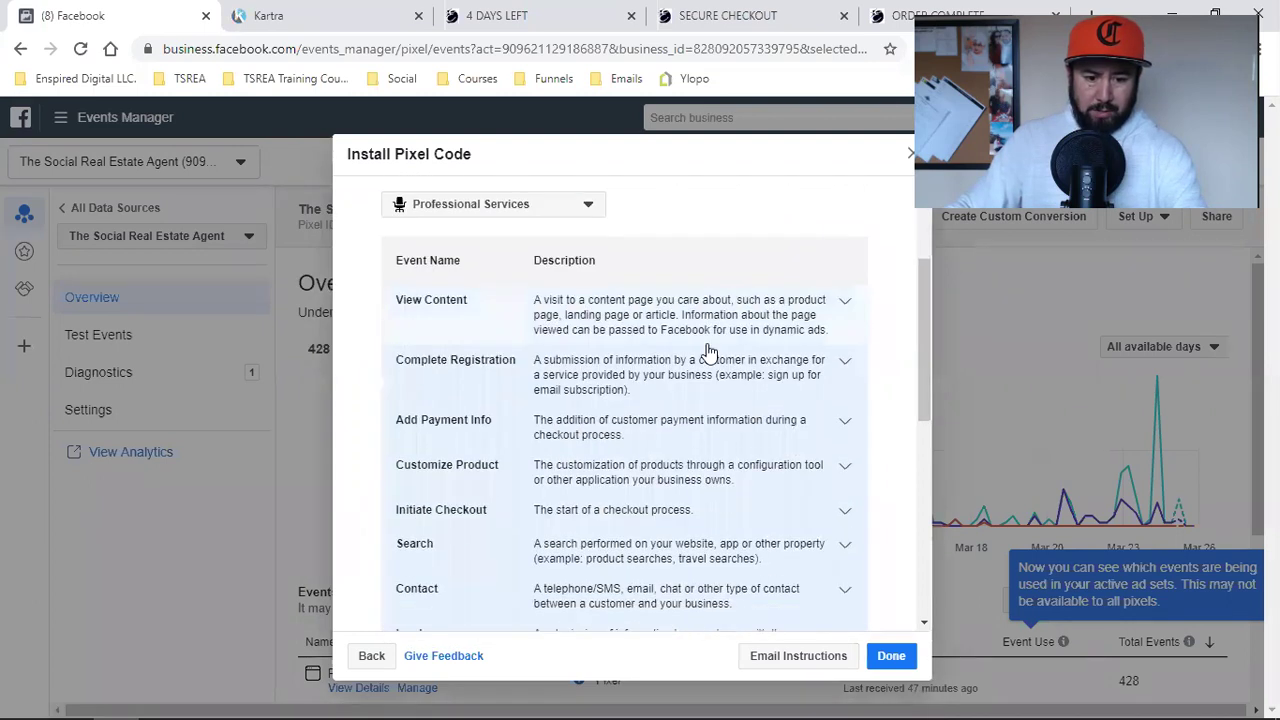
Expand the Lead event, turn off its event parameters, copy its page-load code, and finish the pixel setup
scroll(700, 380, down, 1)
click(634, 450)
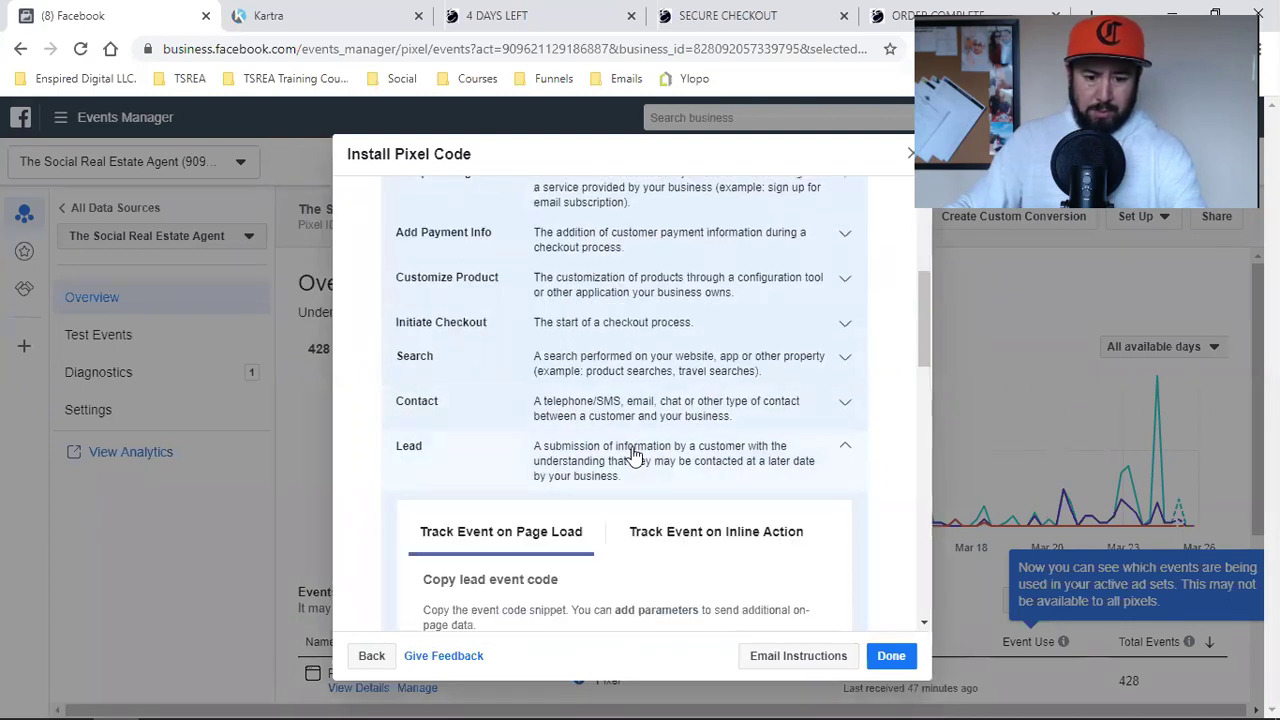
scroll(620, 460, down, 2)
click(435, 486)
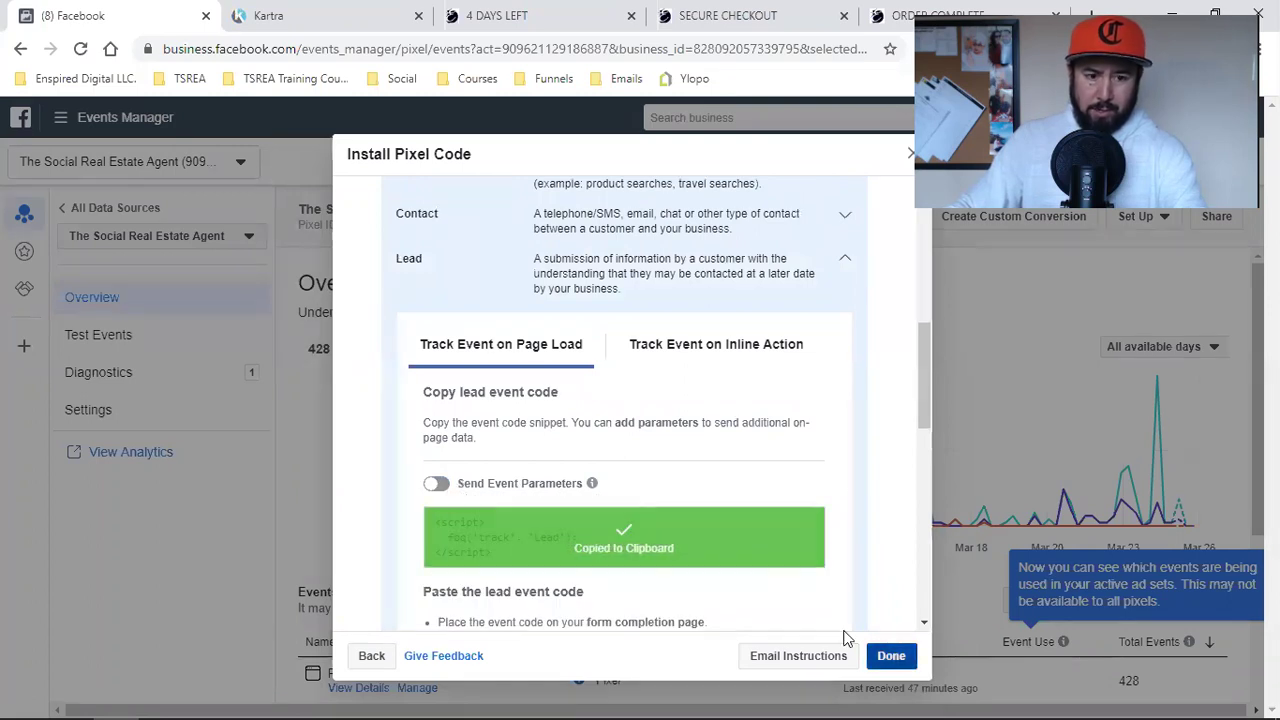
click(888, 655)
Switch to Kartra, paste the Lead event code below the base code in the 4 Days Left page's Facebook tracking field, and apply it
click(320, 15)
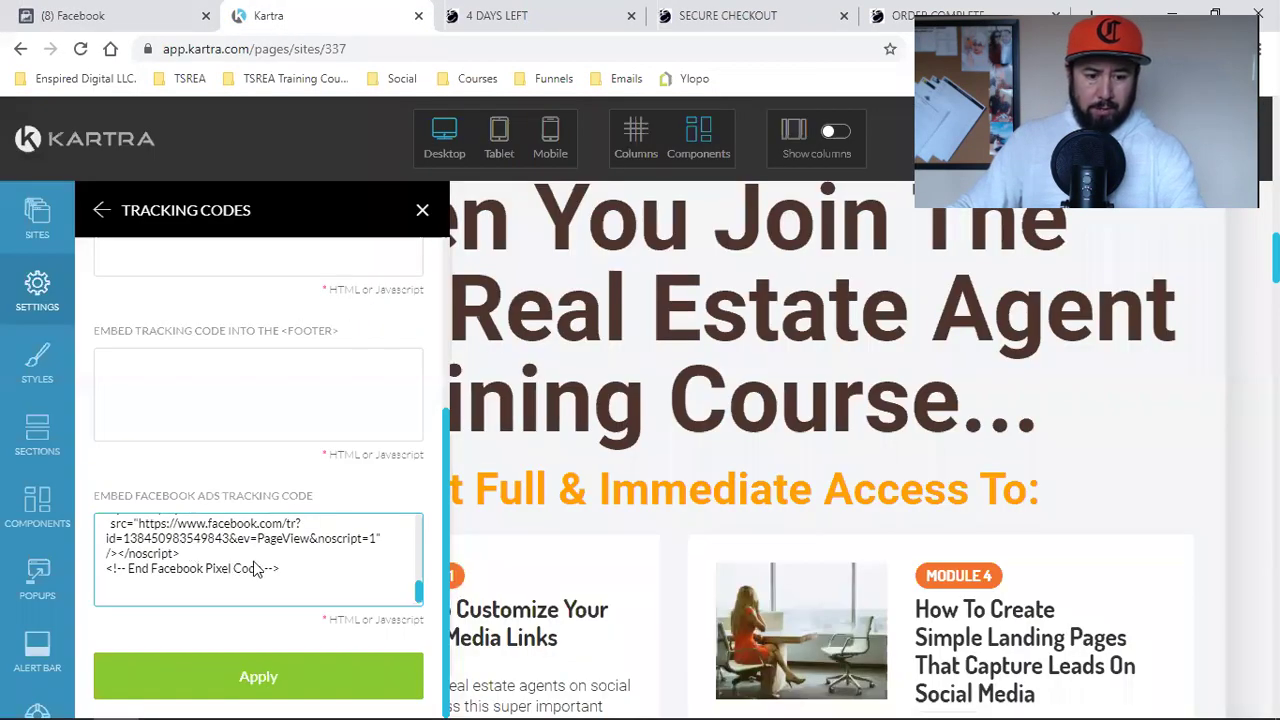
key(ctrl+v)
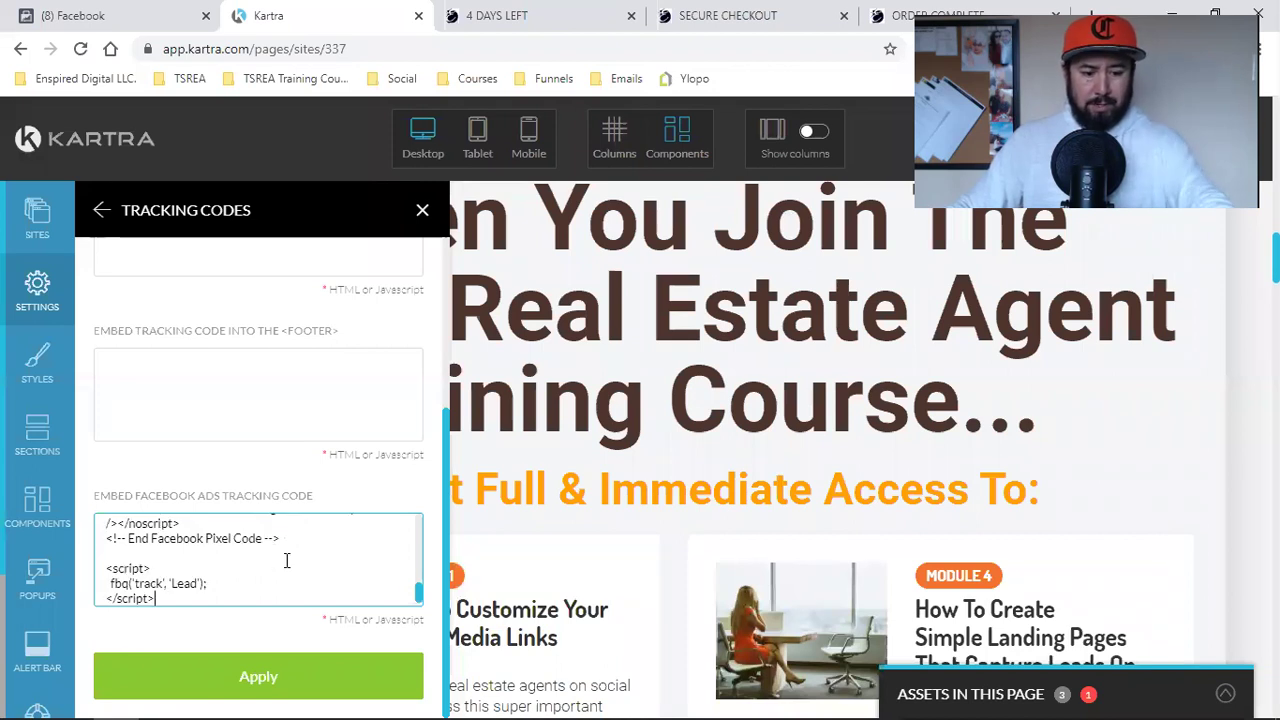
click(251, 677)
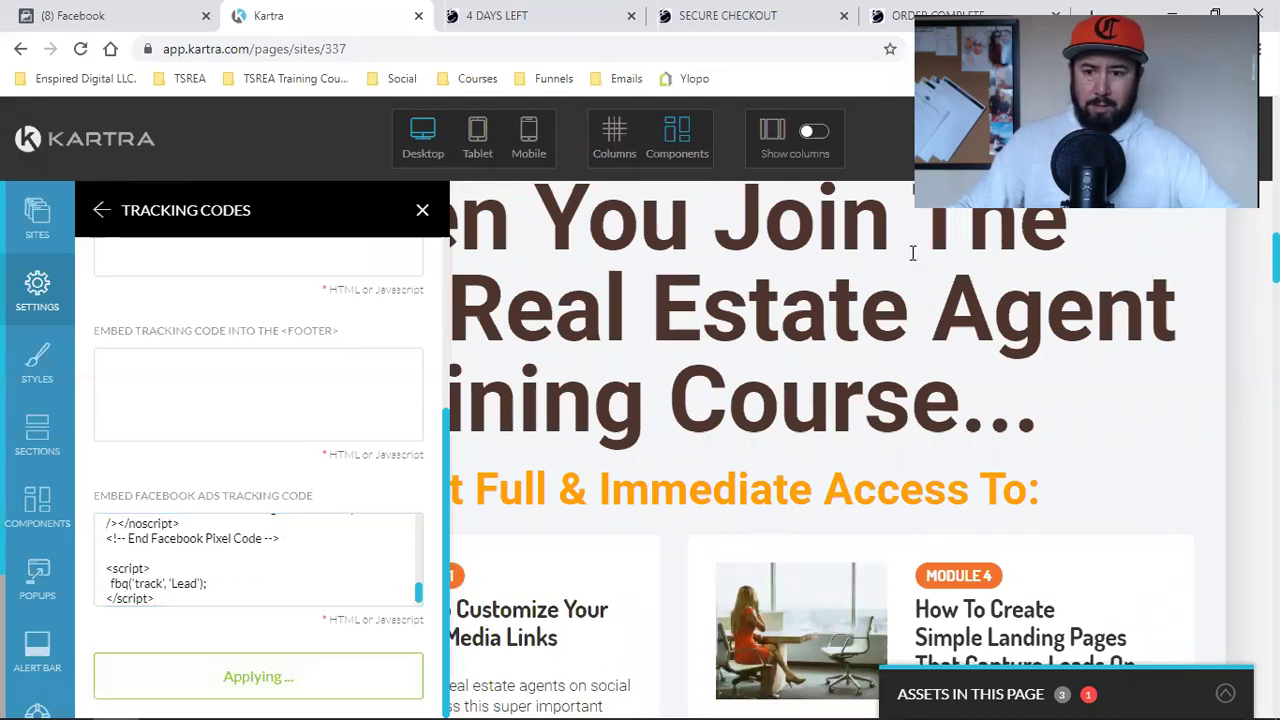
Save the TSREA Webclass 4 Days Left page's progress and publish it live
click(1237, 145)
click(1153, 218)
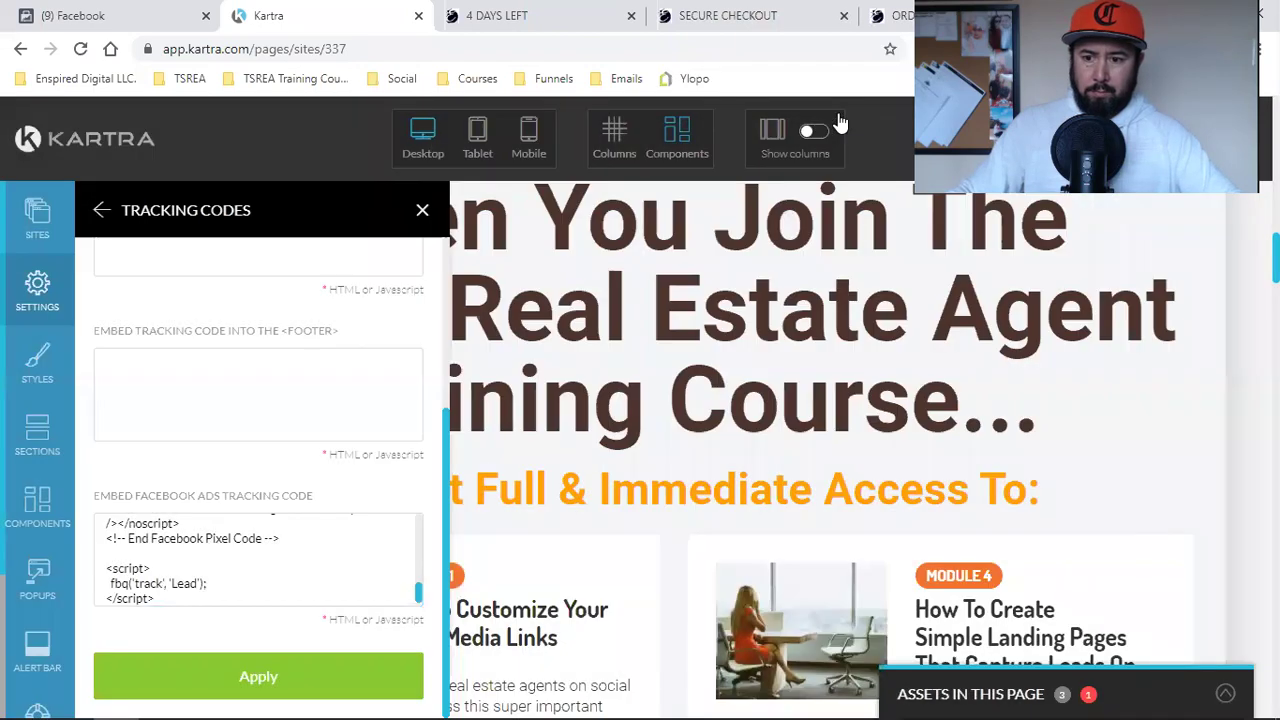
click(1196, 138)
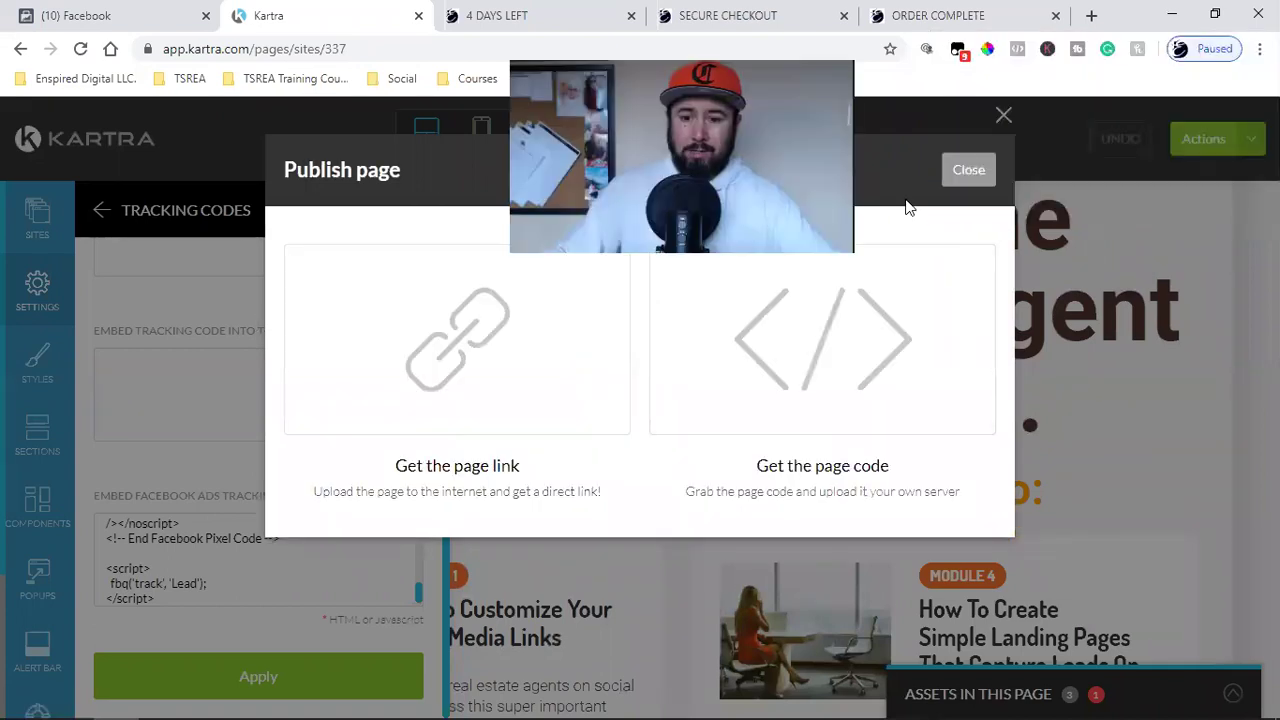
click(1192, 174)
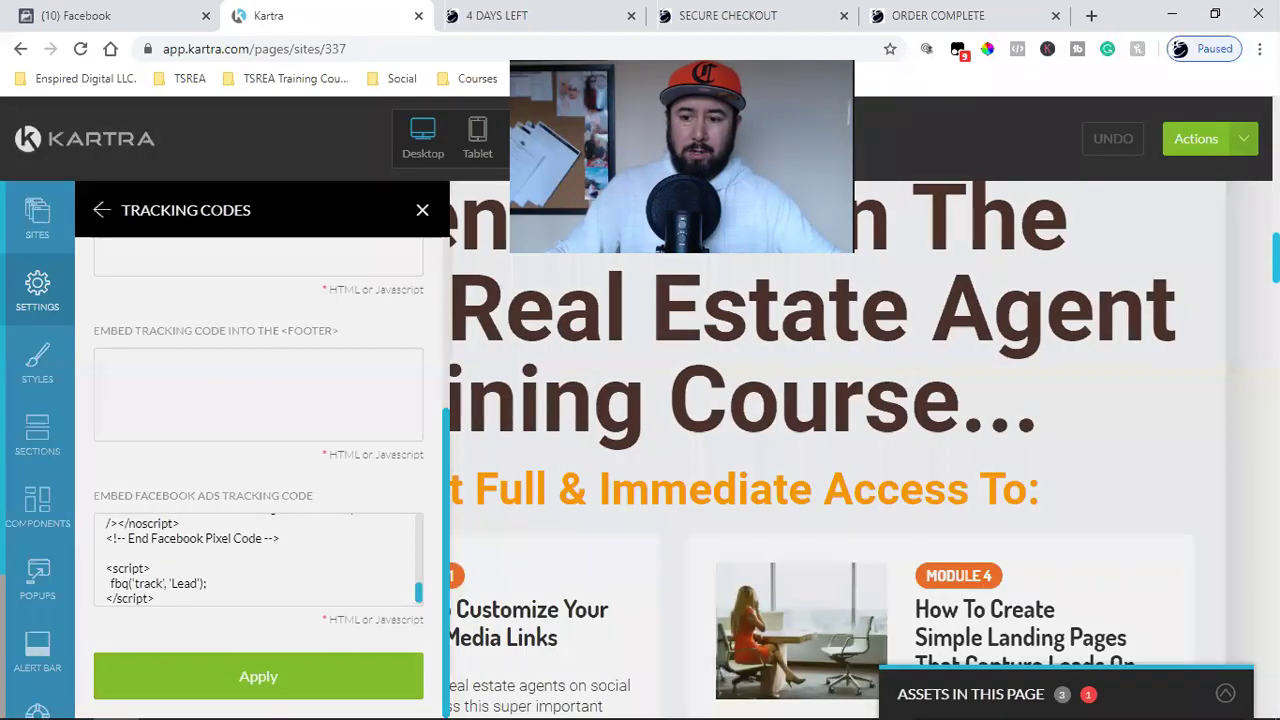
Exit the TSREA Webclass 4 Days Left editor and confirm the return to the dashboard
click(1237, 141)
click(1149, 340)
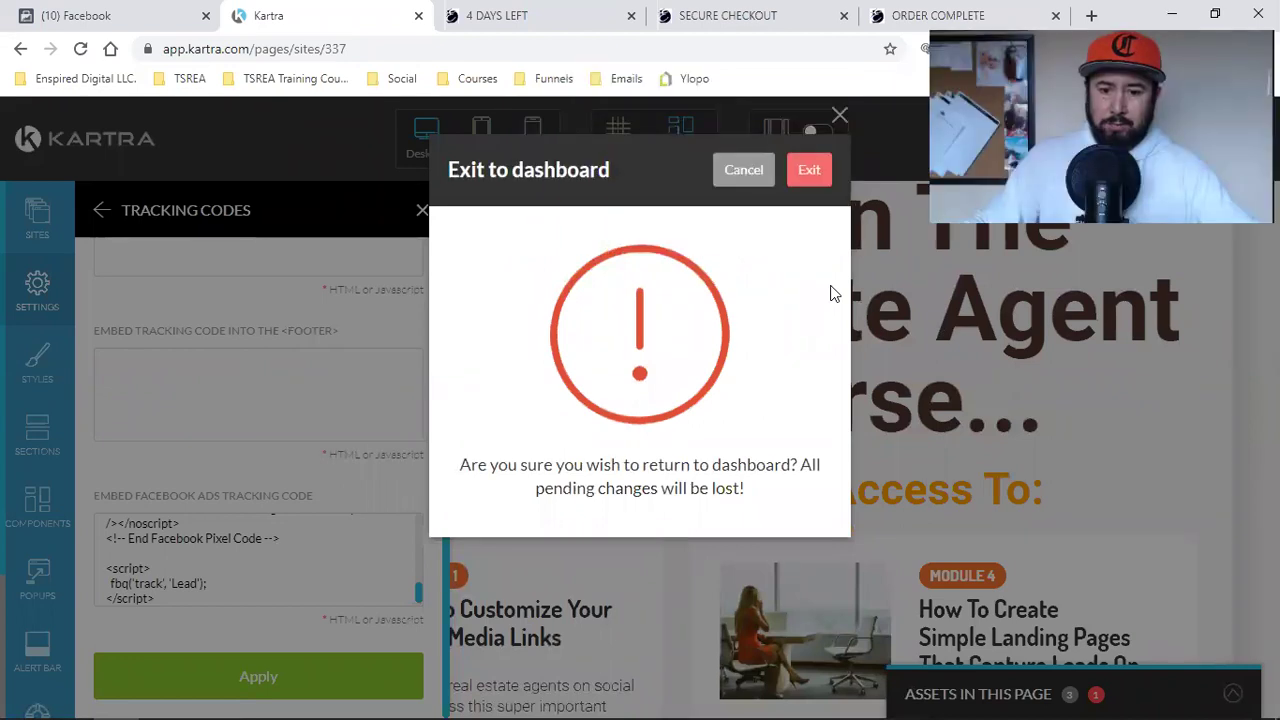
click(803, 182)
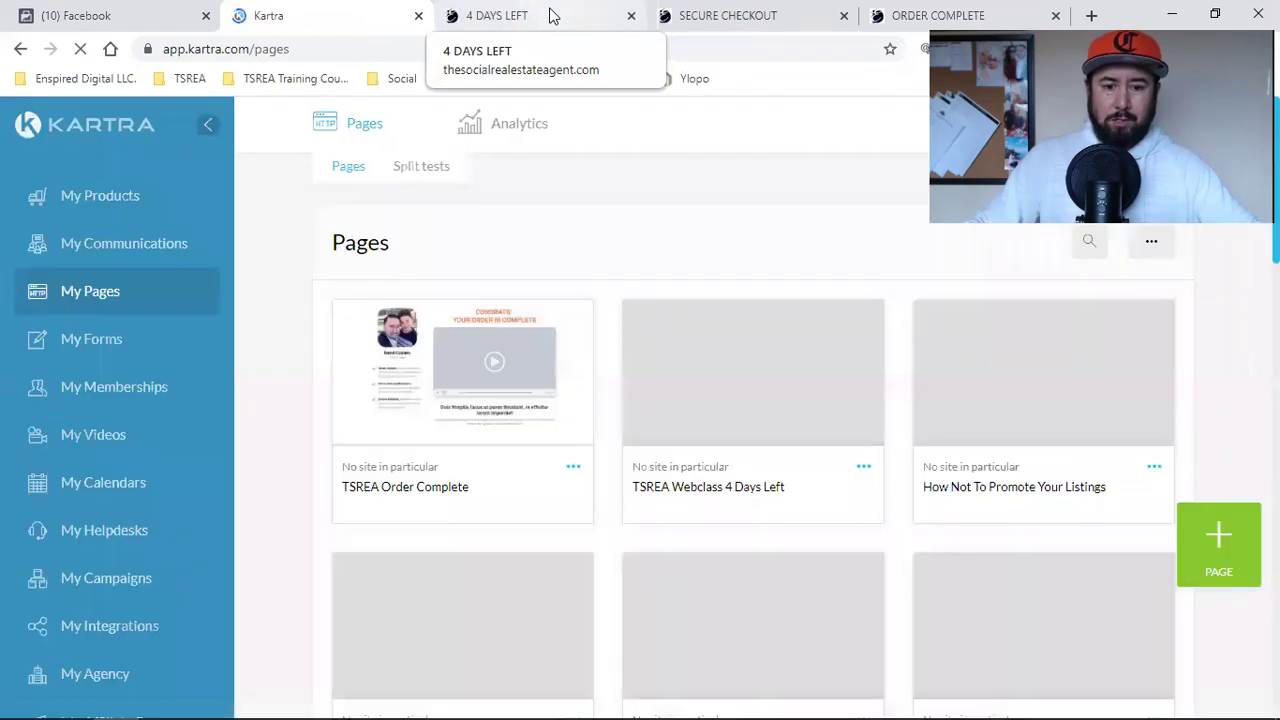
Reload the live 4 Days Left page and inspect its pixel events with Facebook Pixel Helper
click(549, 15)
click(82, 49)
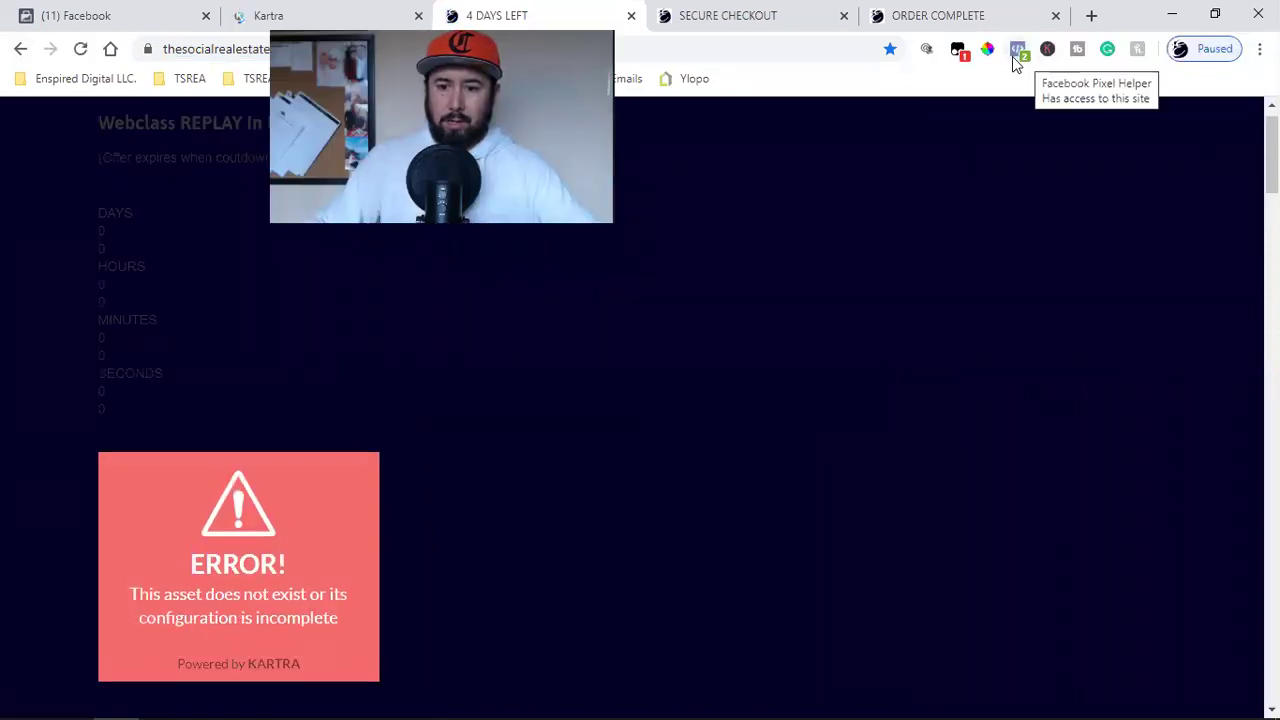
click(1014, 57)
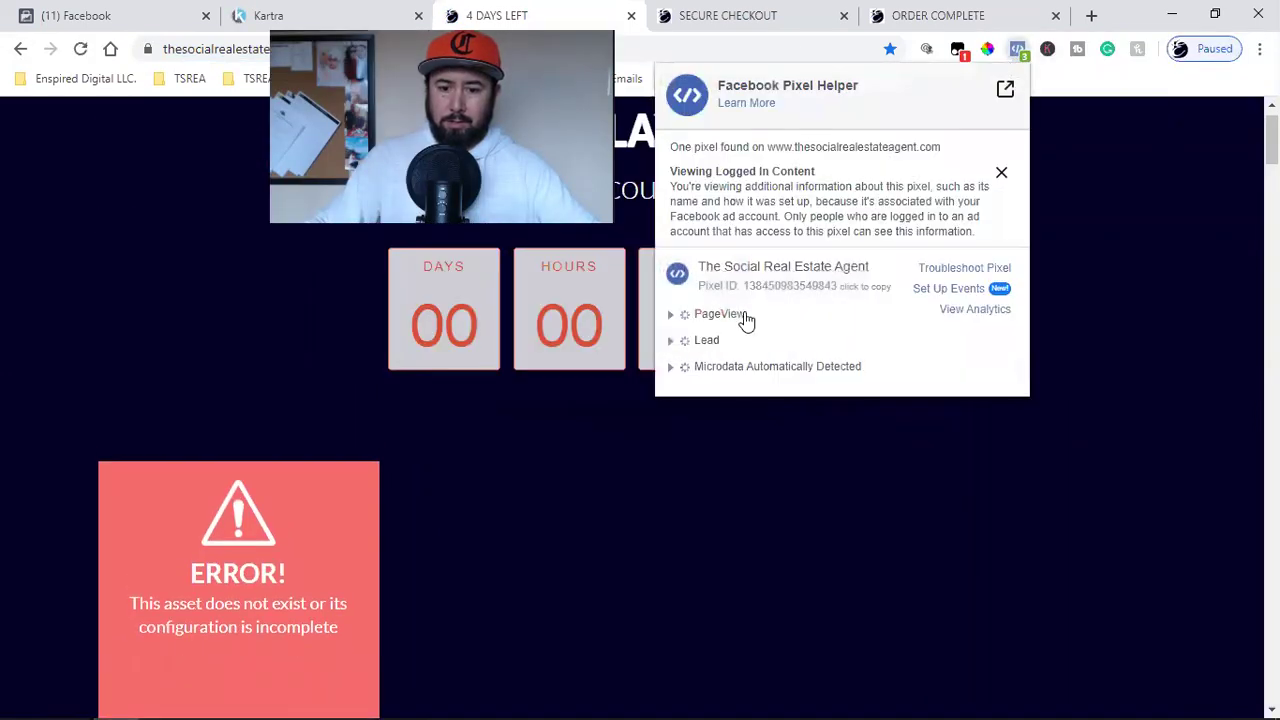
Close the live 4 Days Left page and bring up the Order Complete page
click(631, 17)
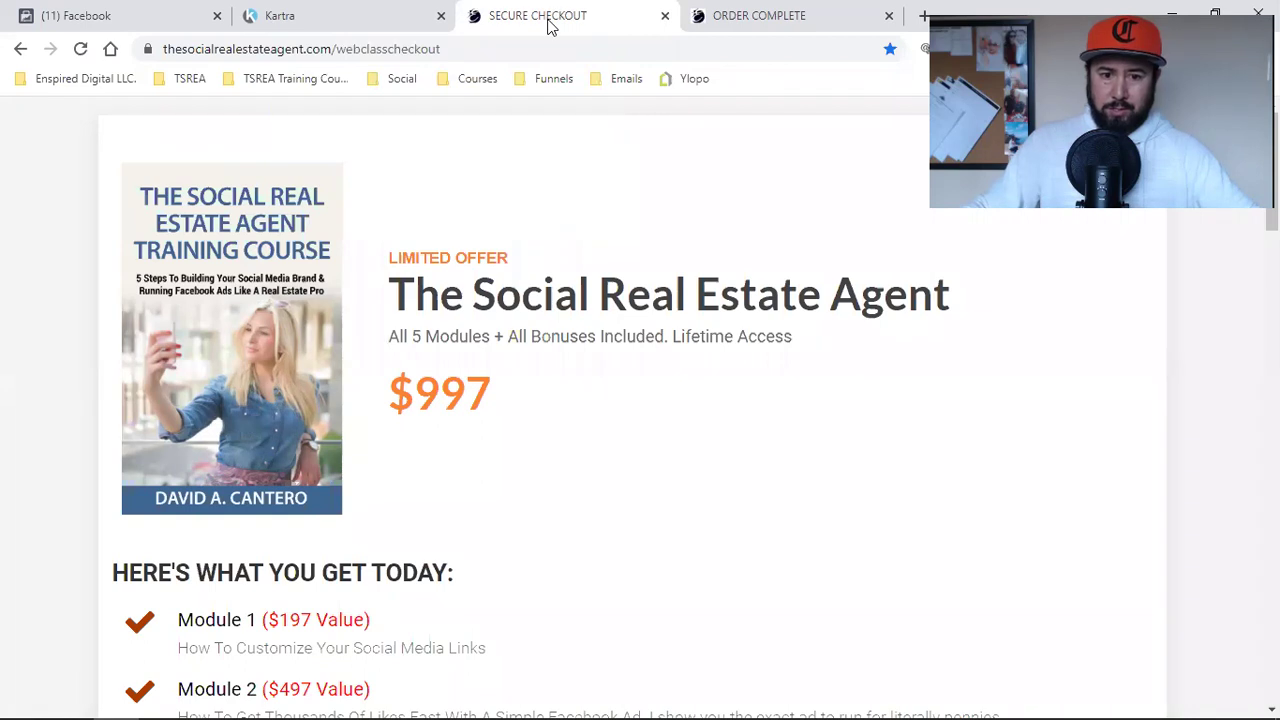
click(795, 12)
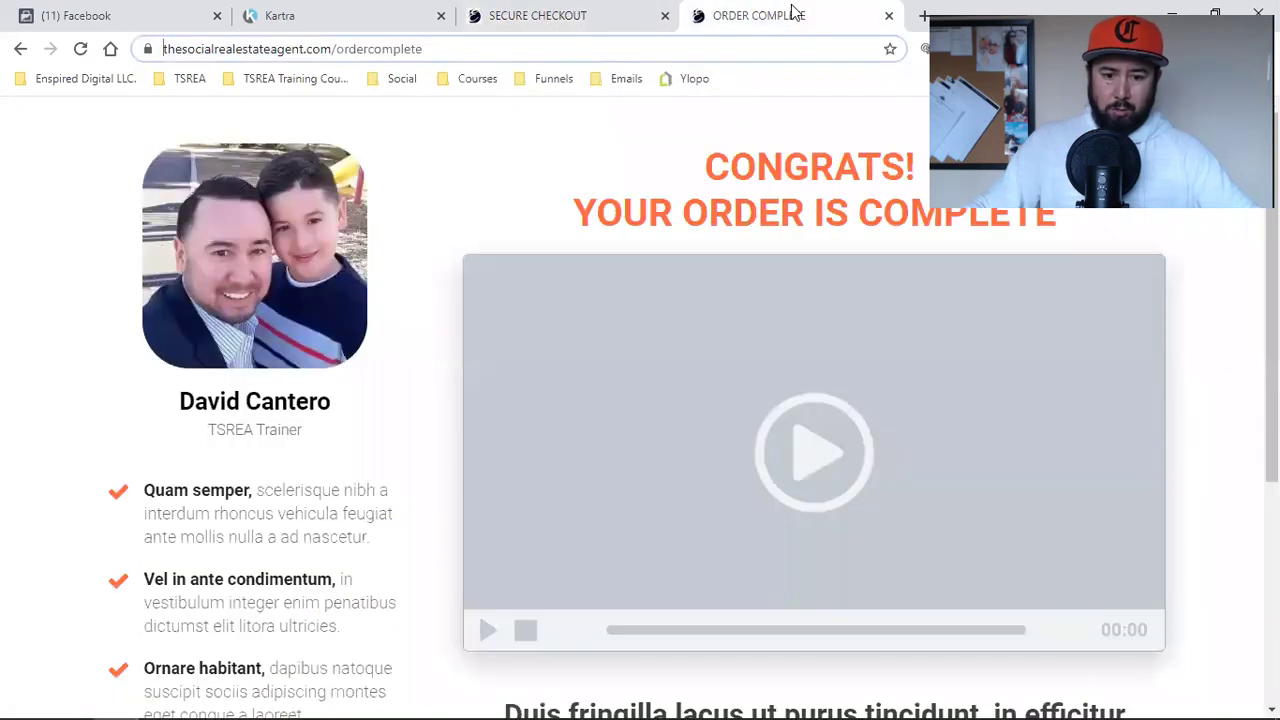
In Facebook Events Manager, start the manual pixel installation, copy the base code and continue to the event setup stage
click(571, 13)
click(145, 10)
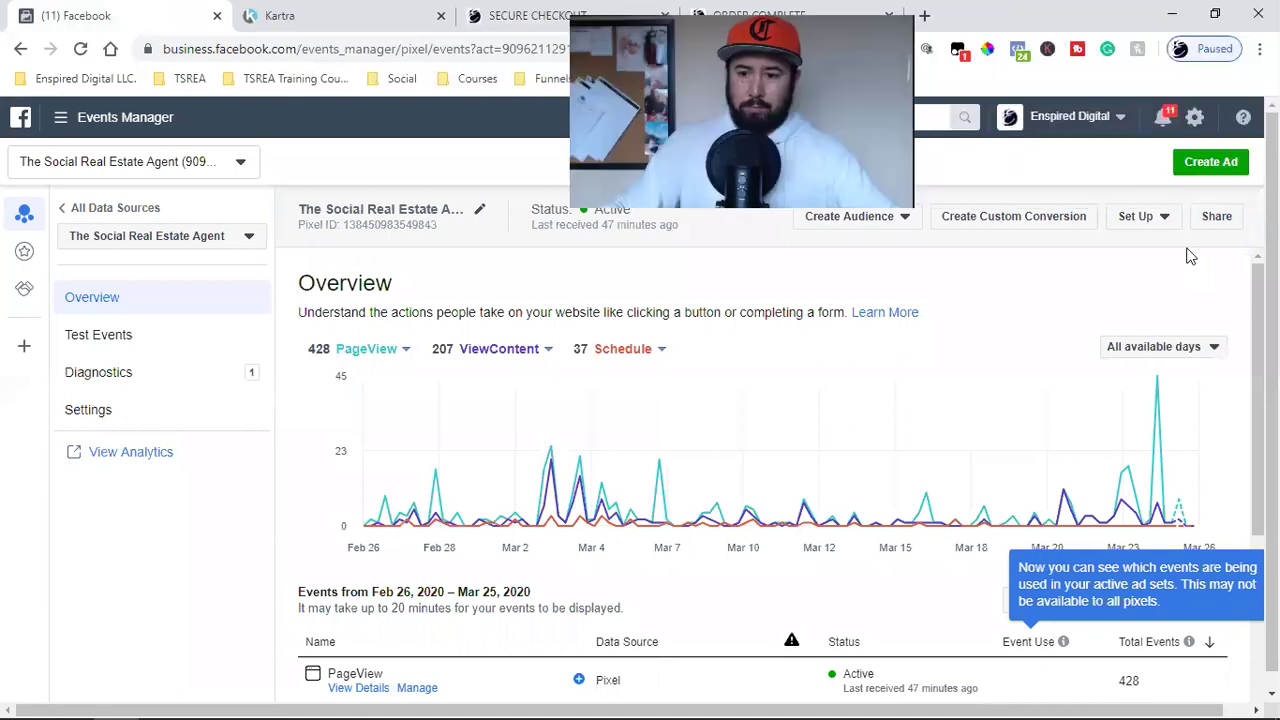
click(1140, 216)
click(1155, 245)
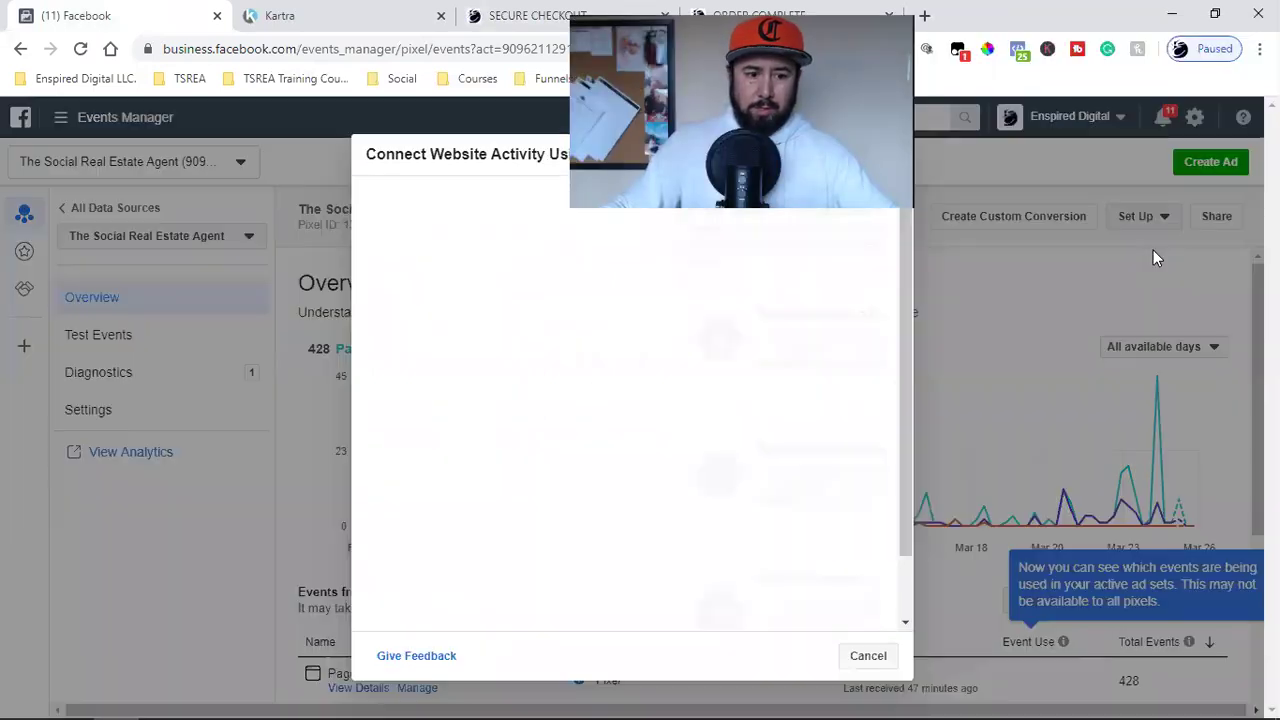
click(508, 462)
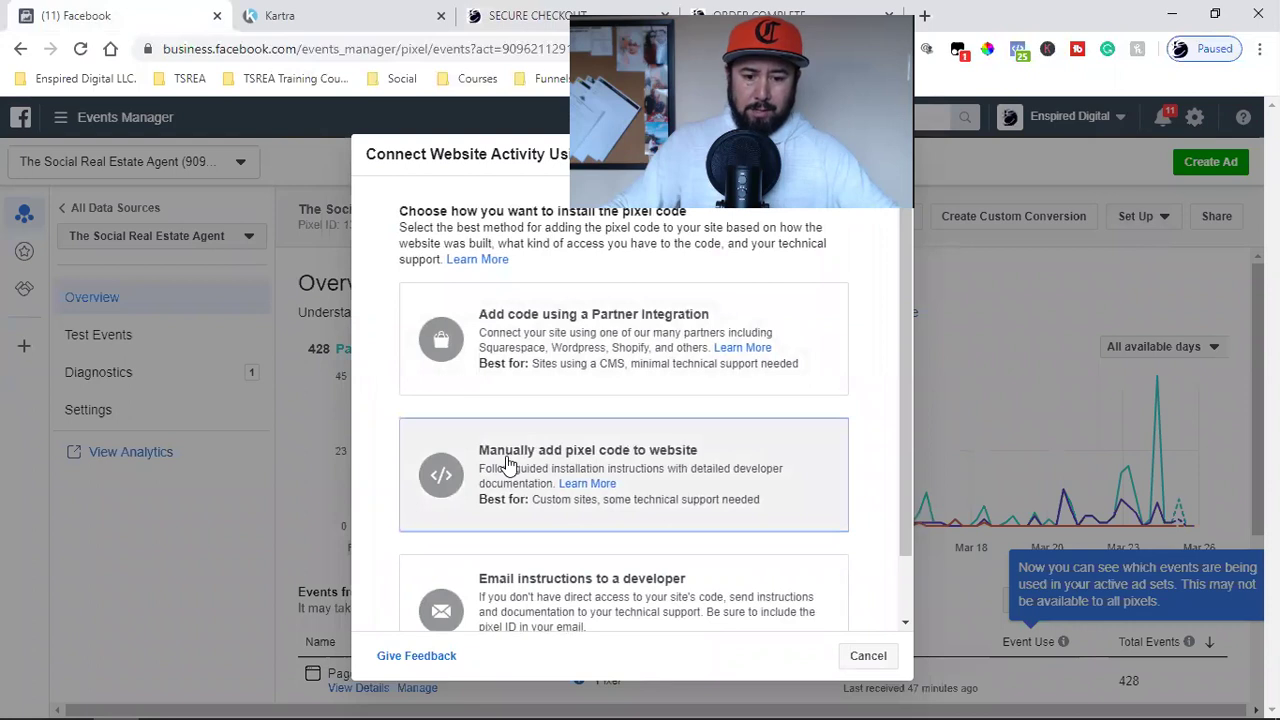
click(565, 545)
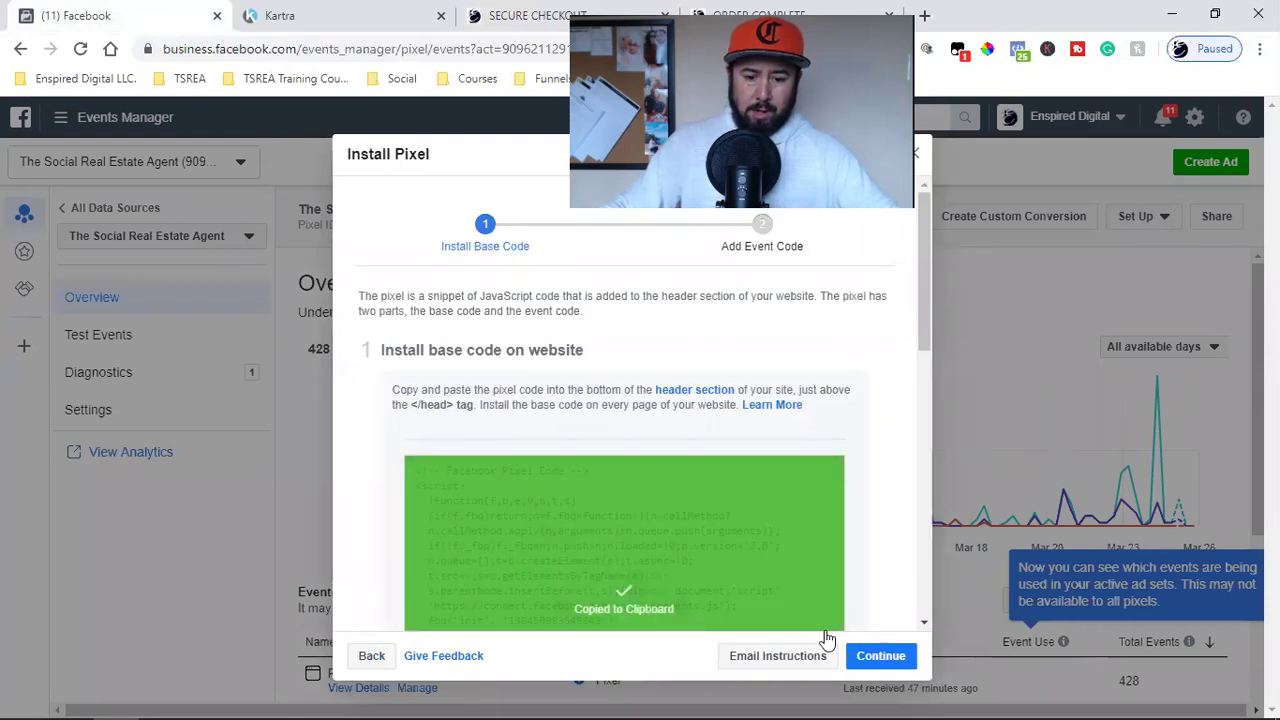
click(868, 655)
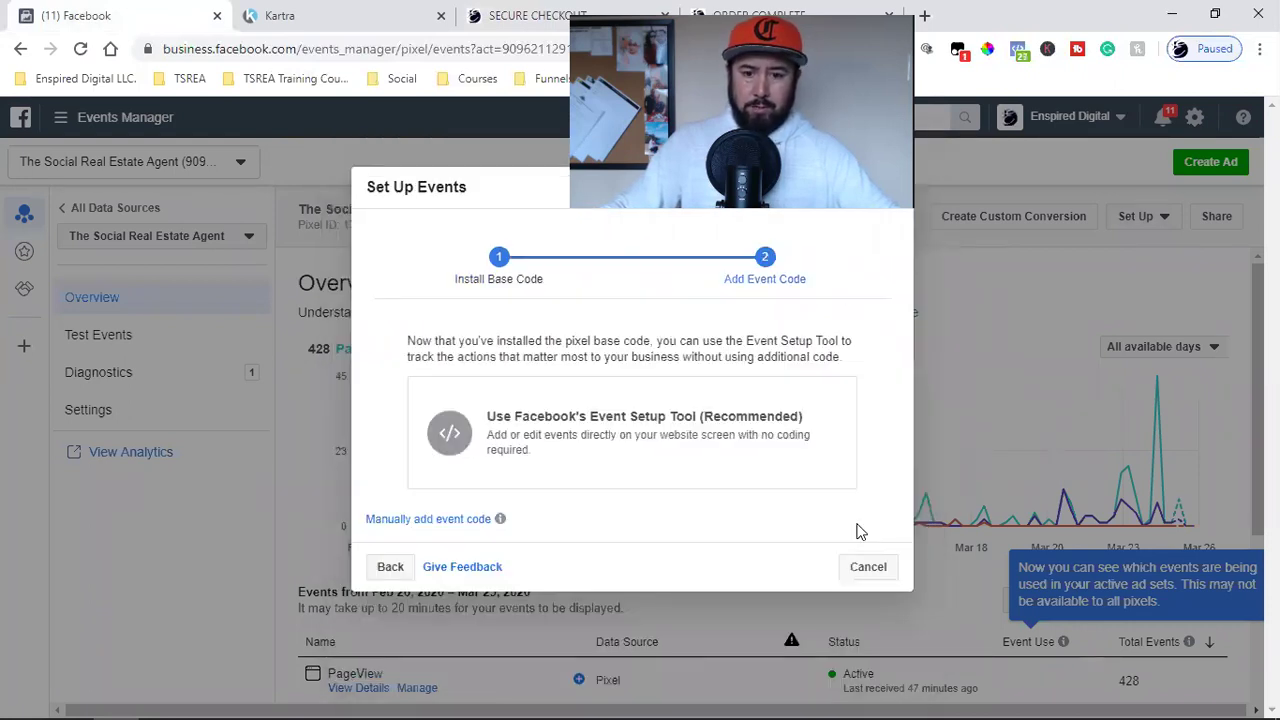
Filter the Kartra pages to the TSREA Training category and open the TSREA Webclass Checkout page's tracking code settings
click(379, 28)
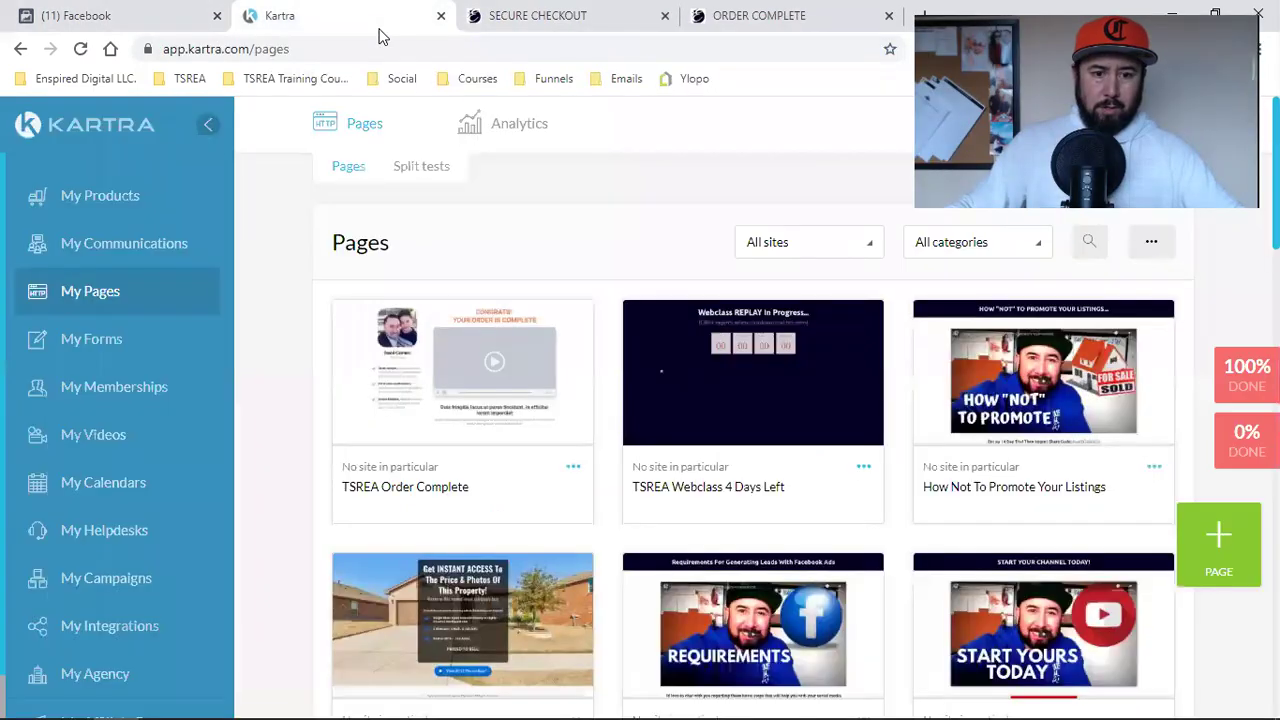
click(978, 242)
scroll(950, 450, down, 3)
click(940, 456)
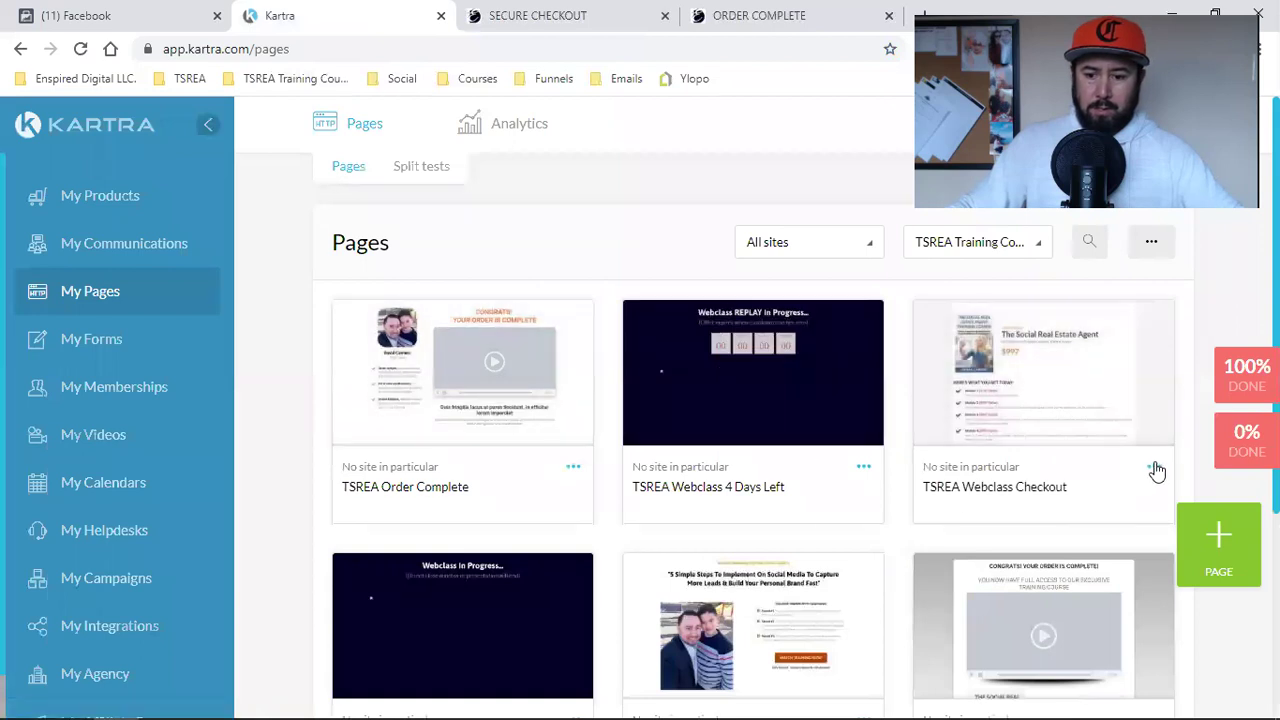
click(1155, 468)
click(1069, 465)
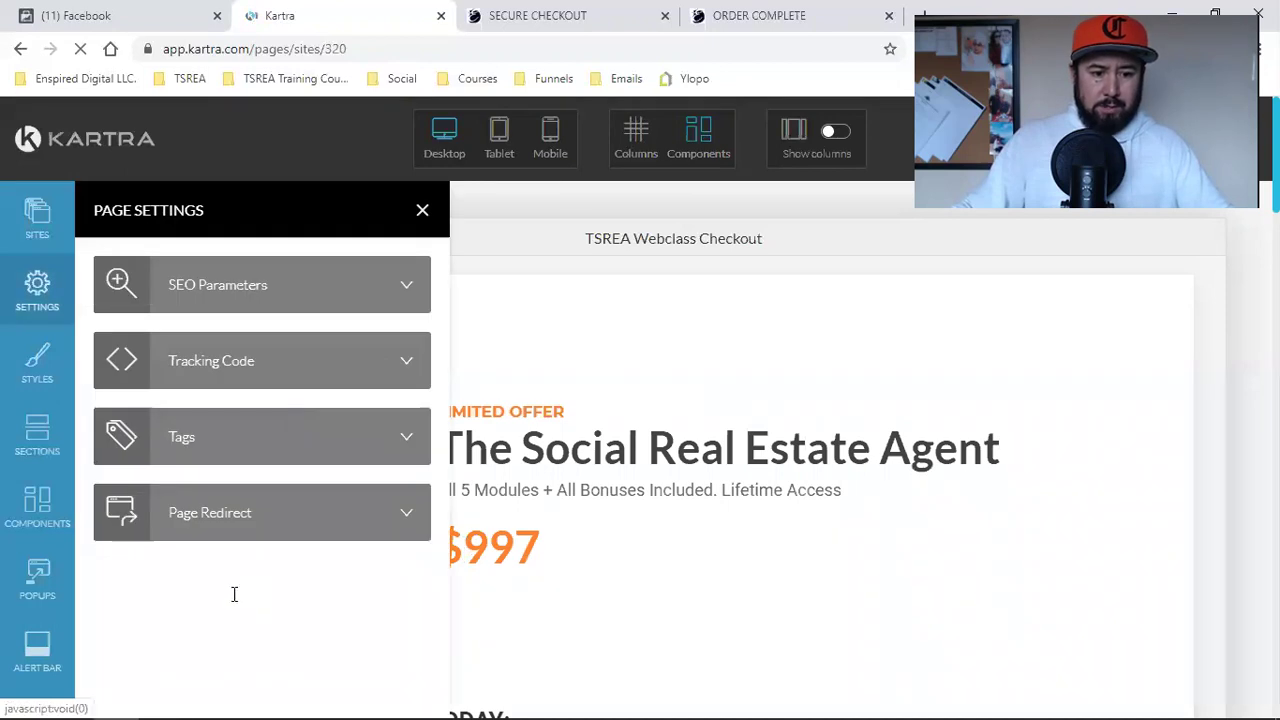
scroll(240, 571, down, 3)
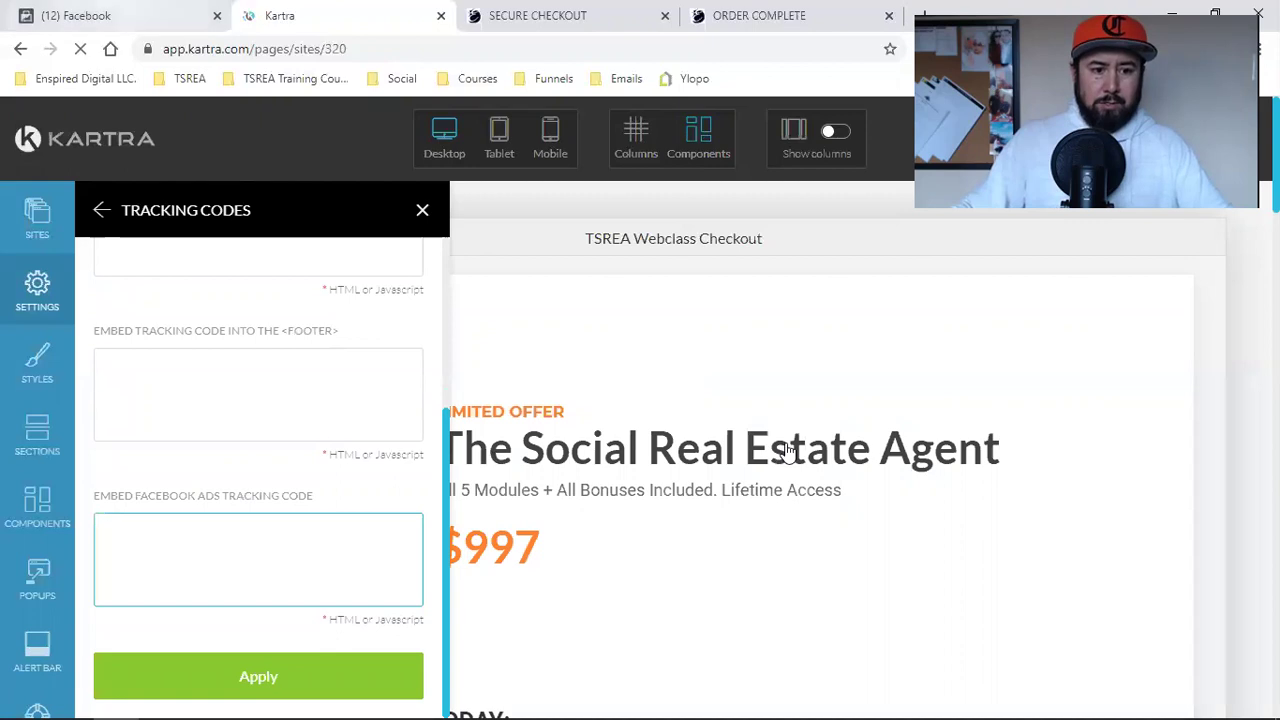
Restart the manual pixel installation in Events Manager, copy the base code and continue to the event setup stage
key(ctrl+shift+Tab)
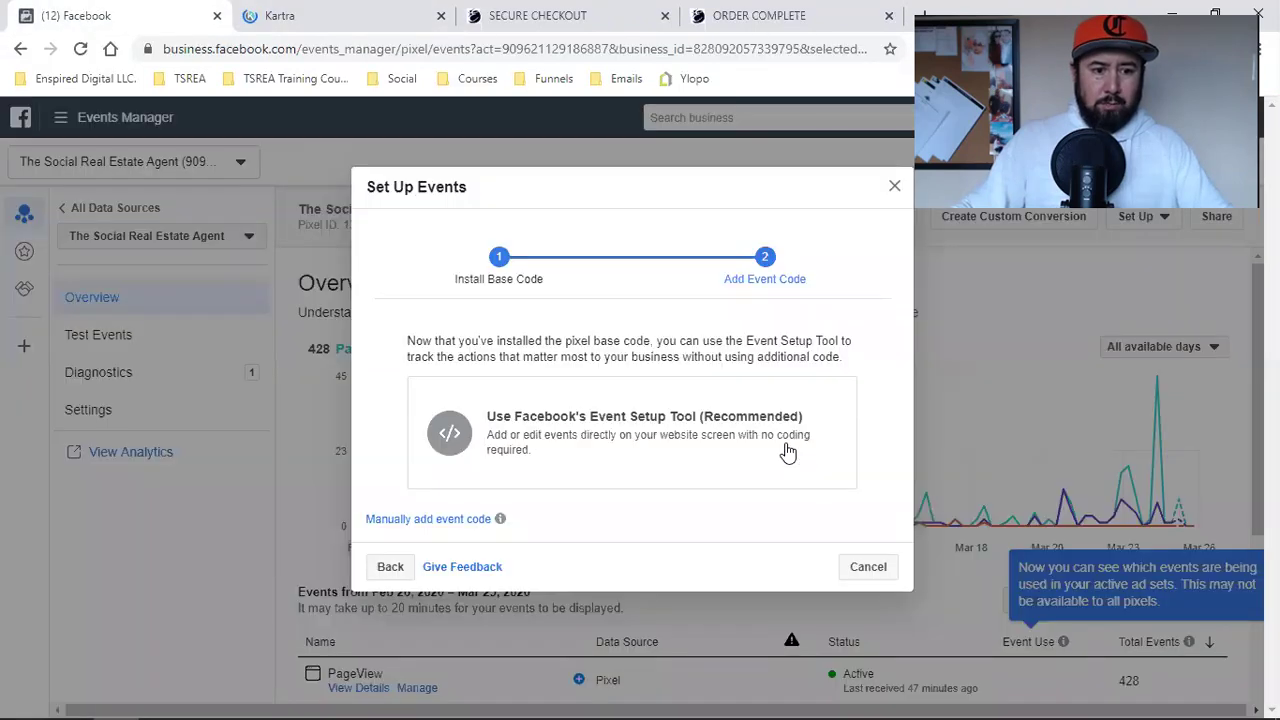
click(895, 188)
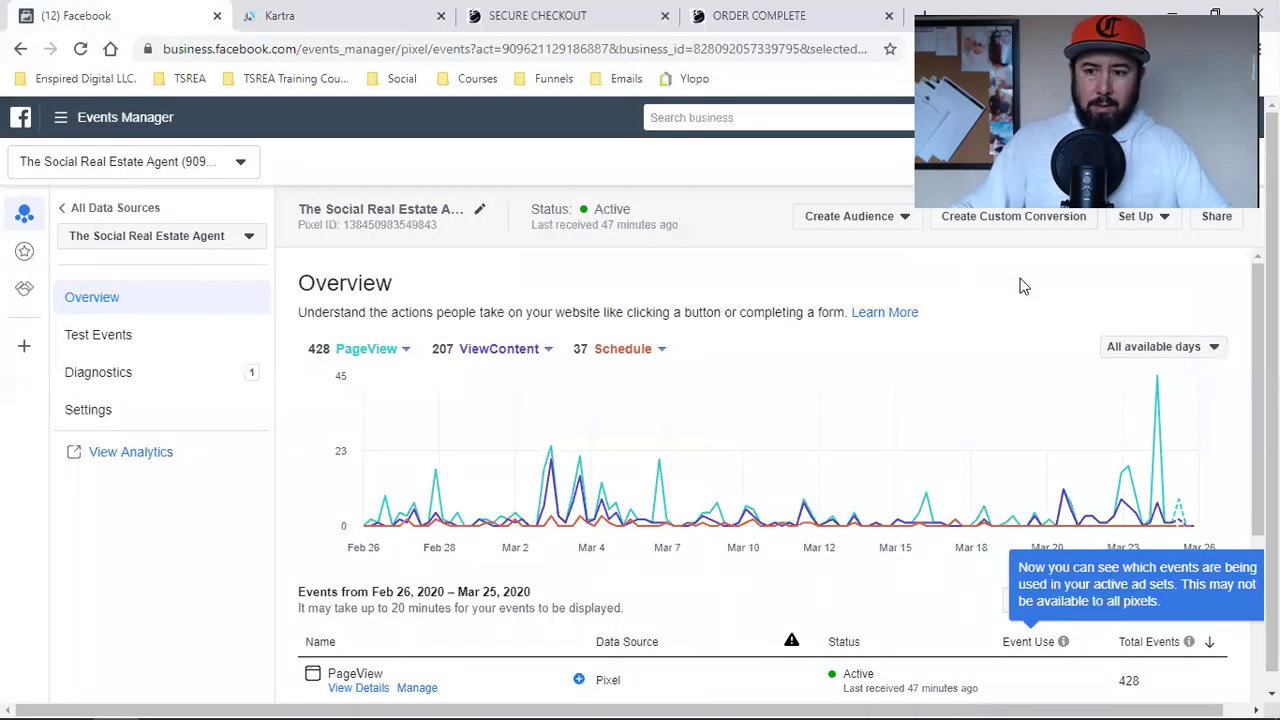
click(1140, 222)
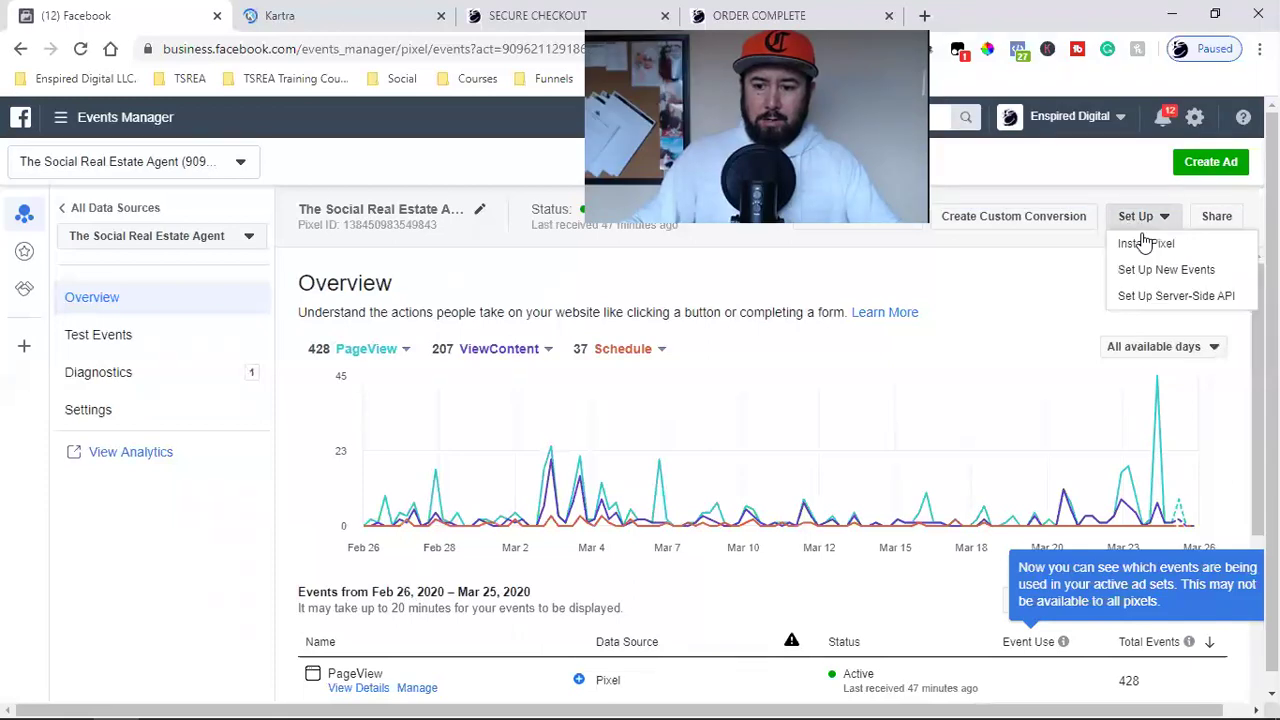
click(1146, 243)
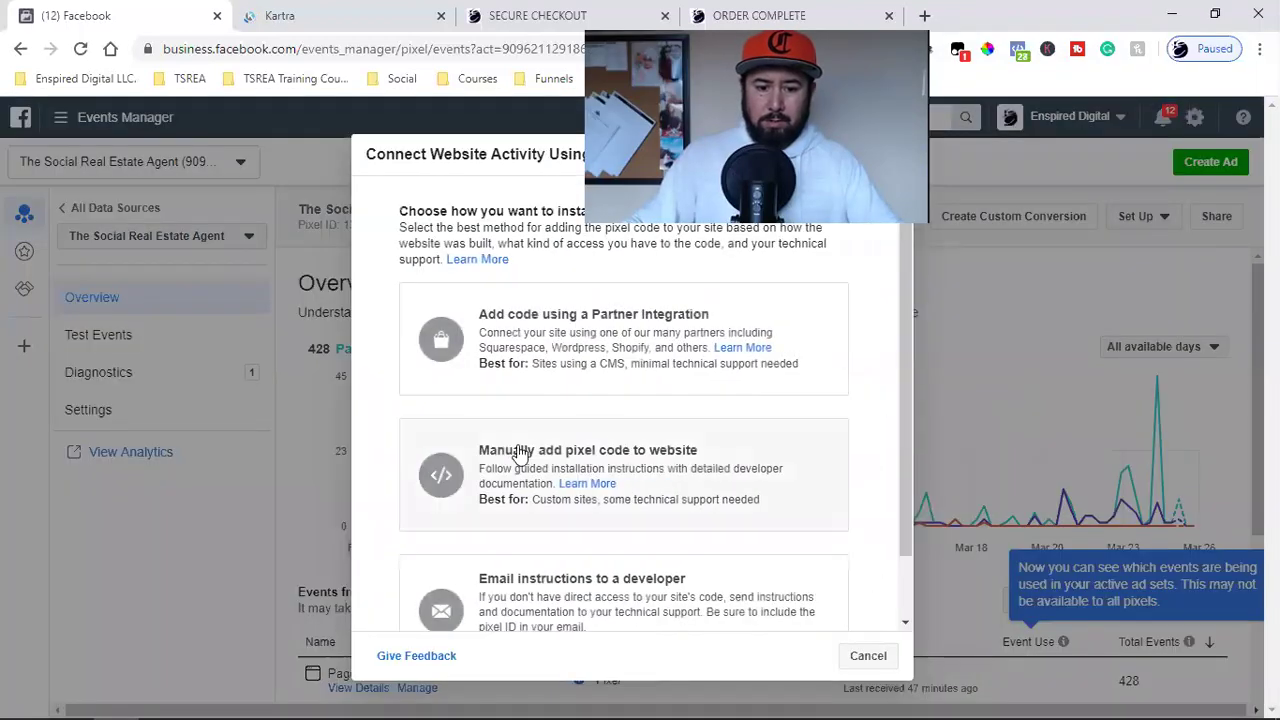
click(455, 466)
click(641, 566)
key(Return)
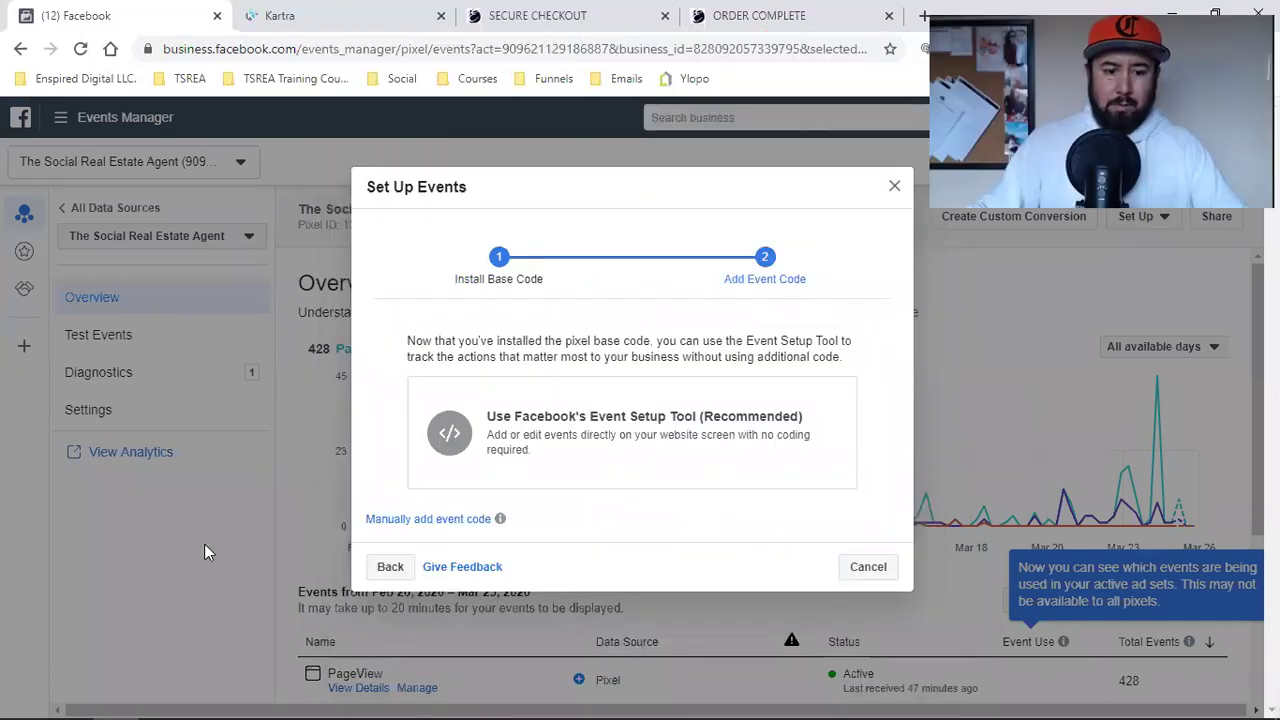
Paste the base code into the TSREA Webclass Checkout page's Facebook Ads tracking code field in Kartra, followed by a new line
key(ctrl+Tab)
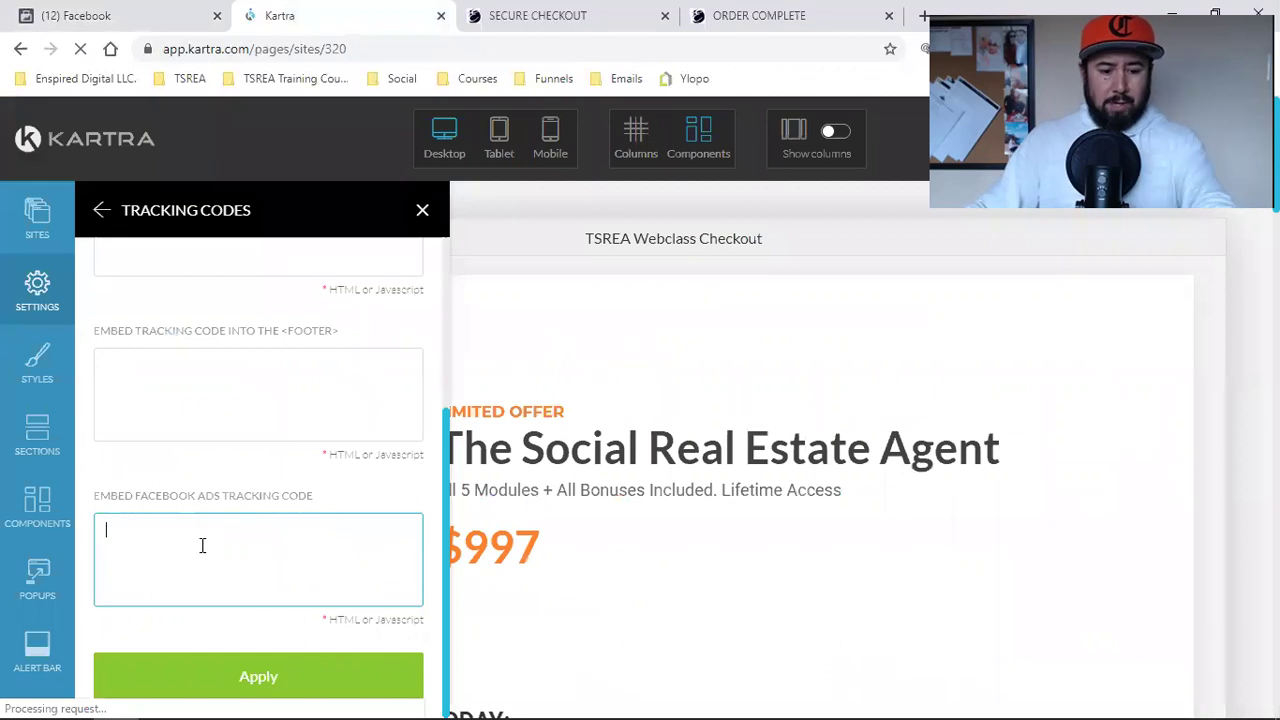
key(ctrl+v)
key(Return)
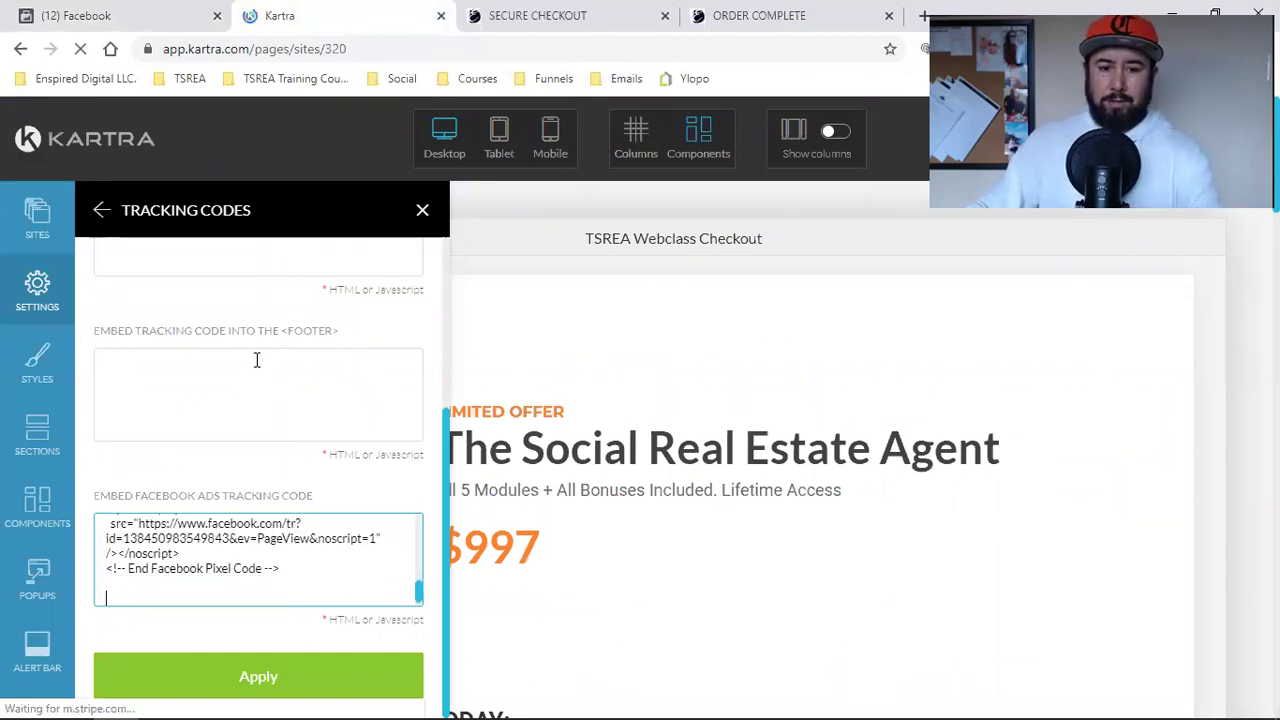
Open the manual event codes in Events Manager and show those for the Professional Services category
click(100, 14)
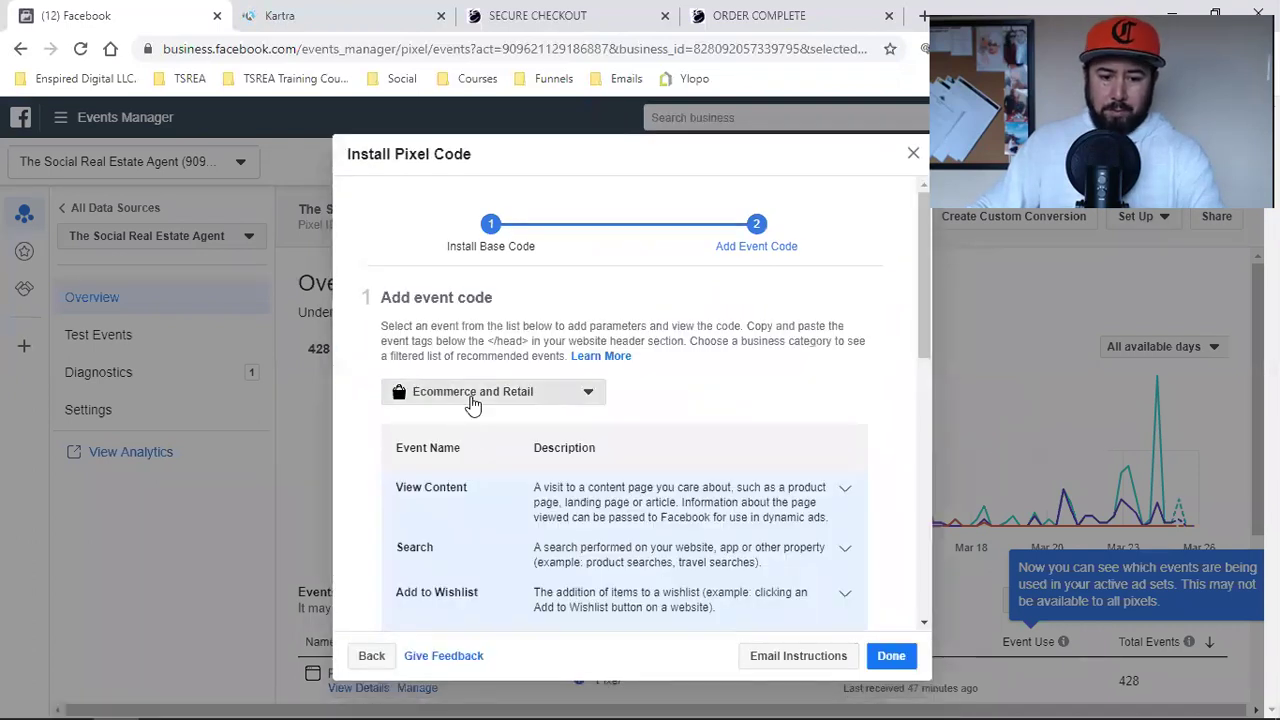
click(471, 398)
click(484, 552)
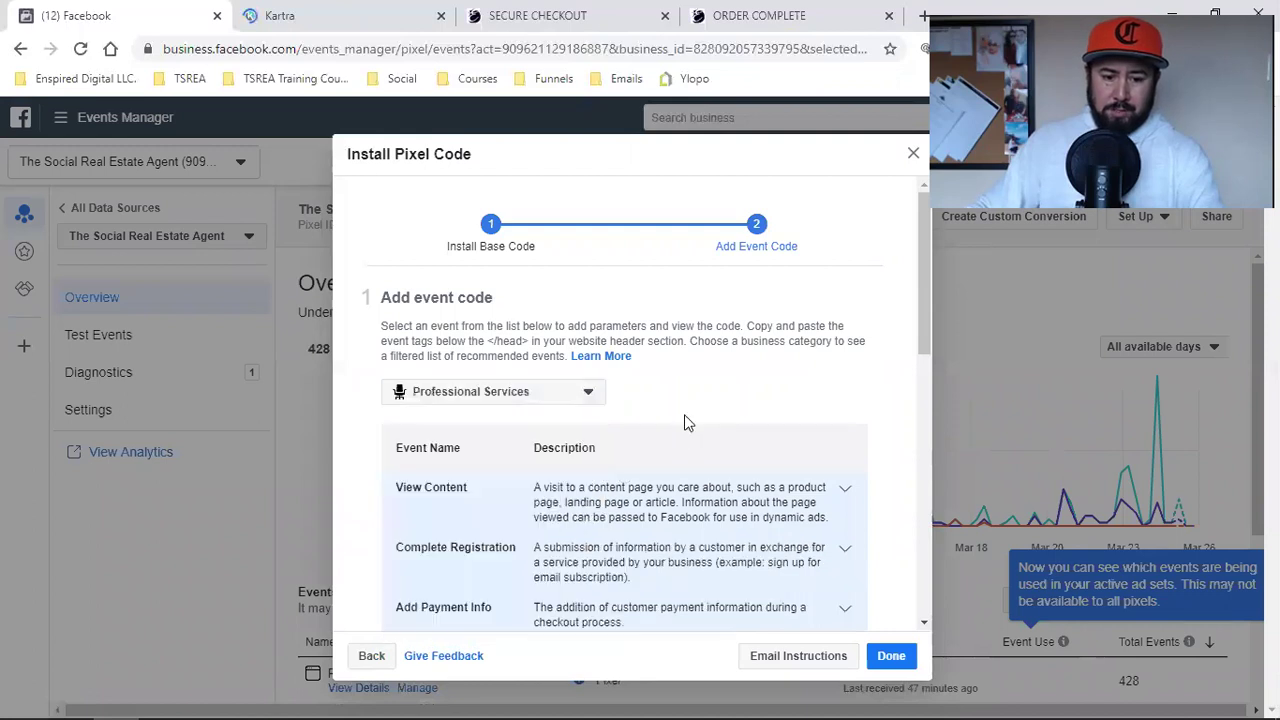
Turn off event parameters for the Initiate Checkout event and copy its page-load event code
scroll(724, 405, down, 2)
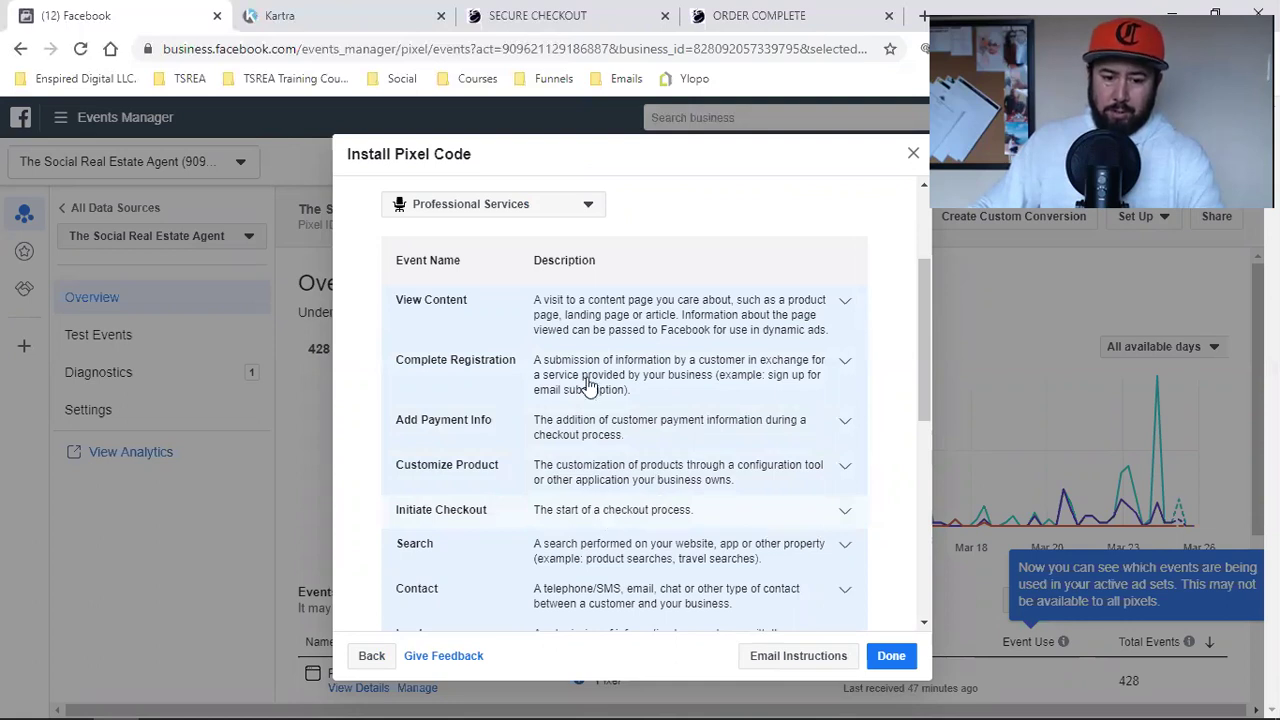
scroll(588, 385, down, 2)
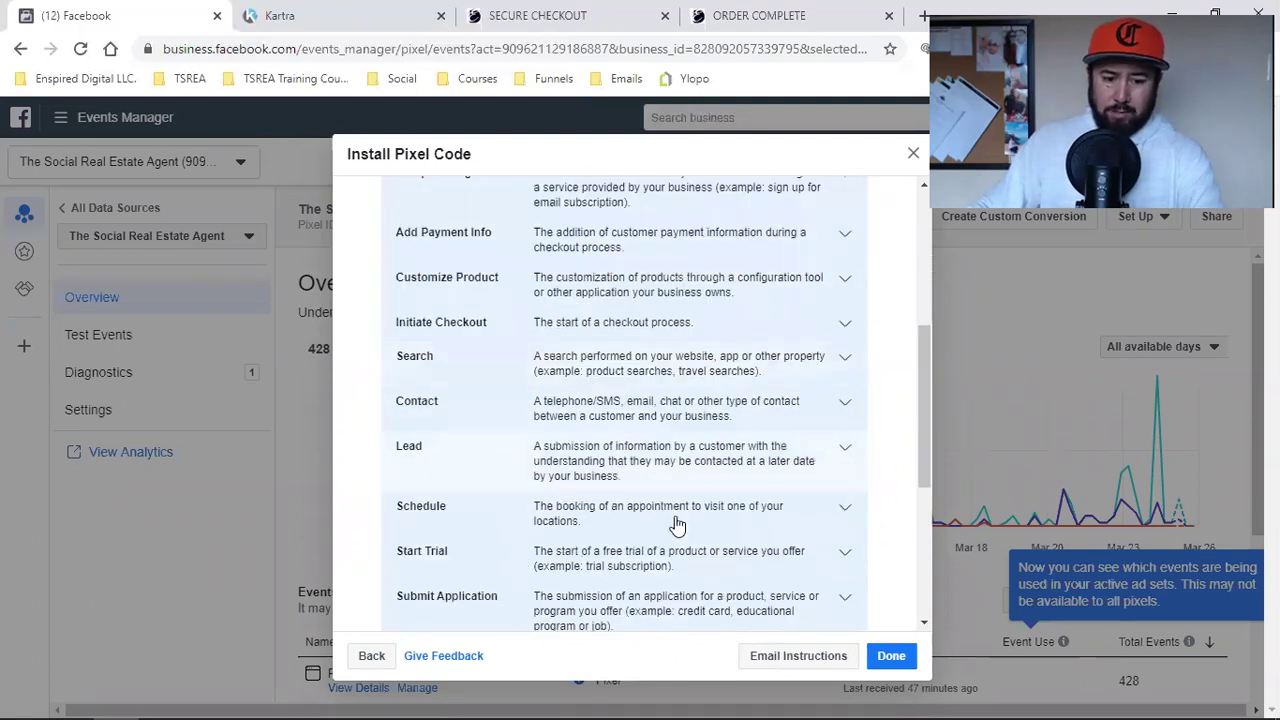
scroll(677, 524, down, 2)
scroll(677, 524, up, 1)
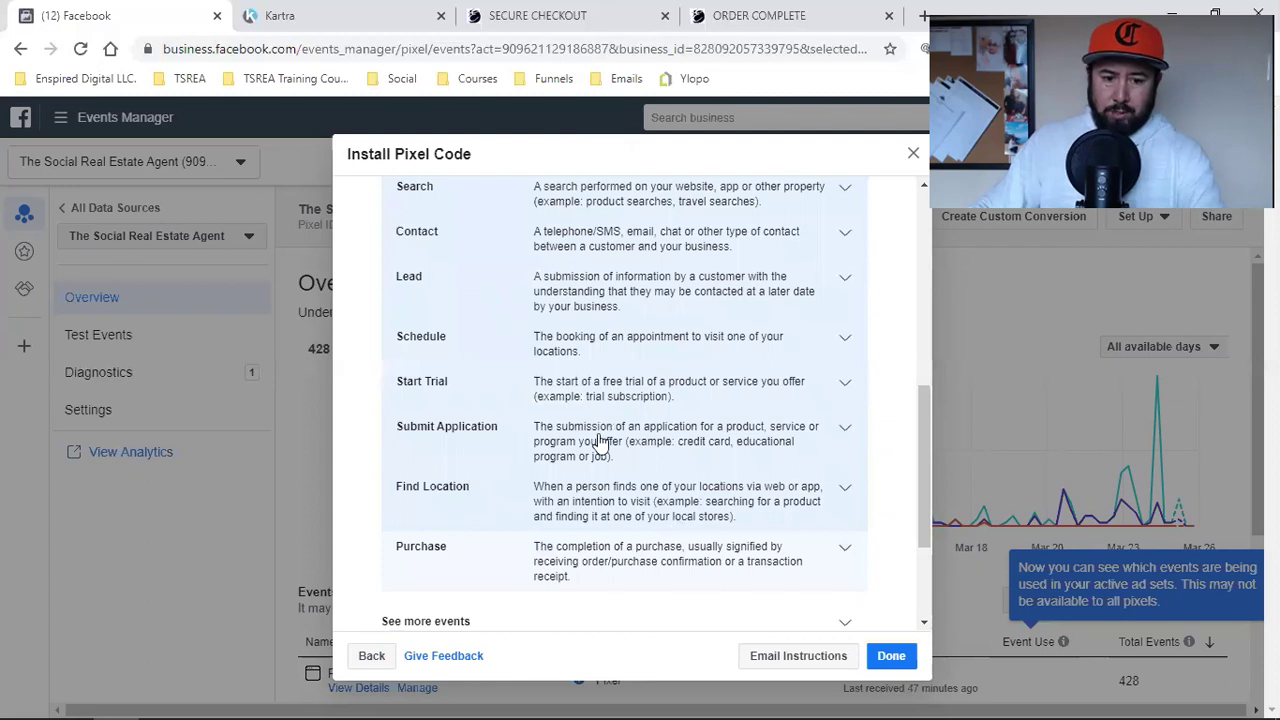
scroll(600, 443, up, 2)
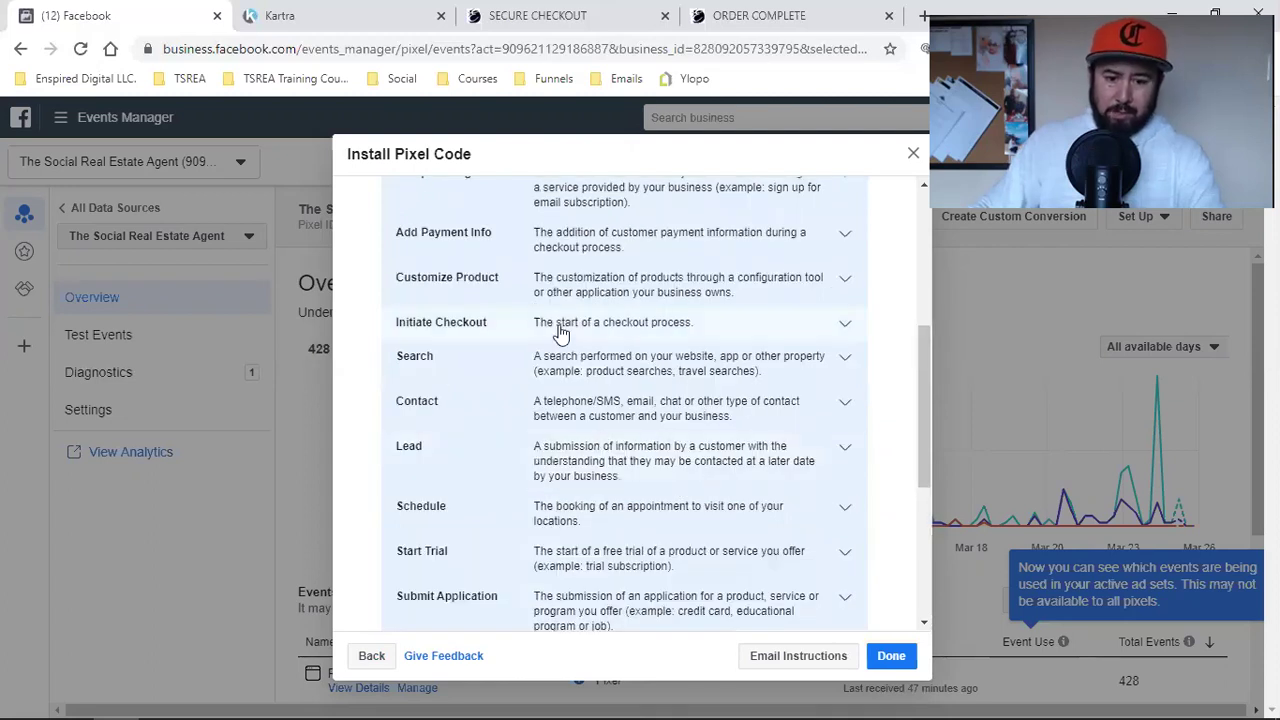
click(561, 330)
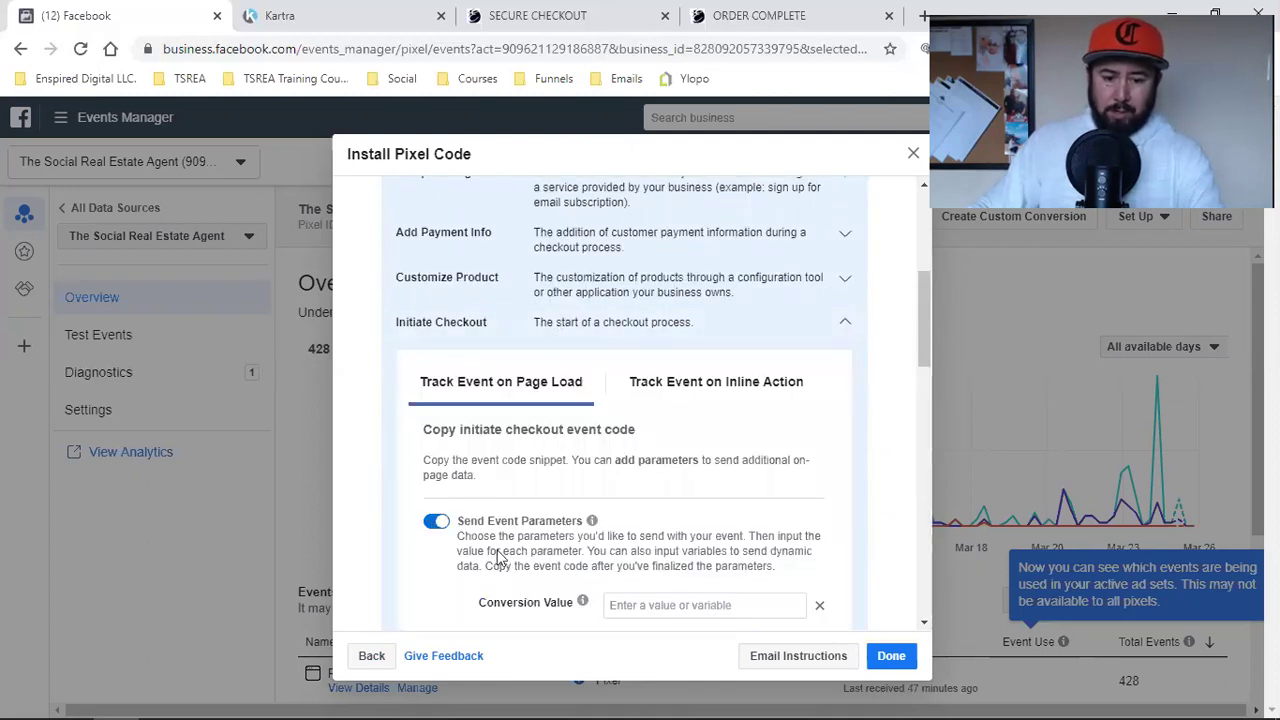
click(436, 521)
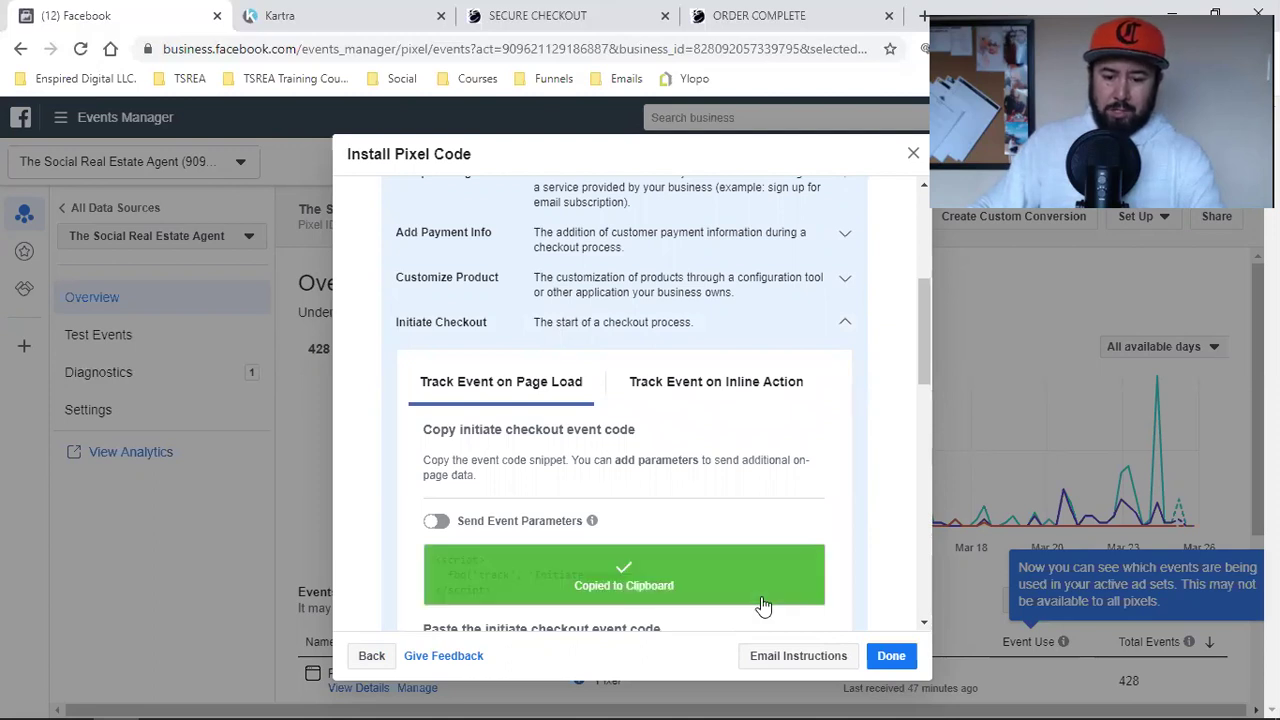
Add the InitiateCheckout event code below the base code in Kartra's Facebook Ads tracking code field and apply it
click(272, 15)
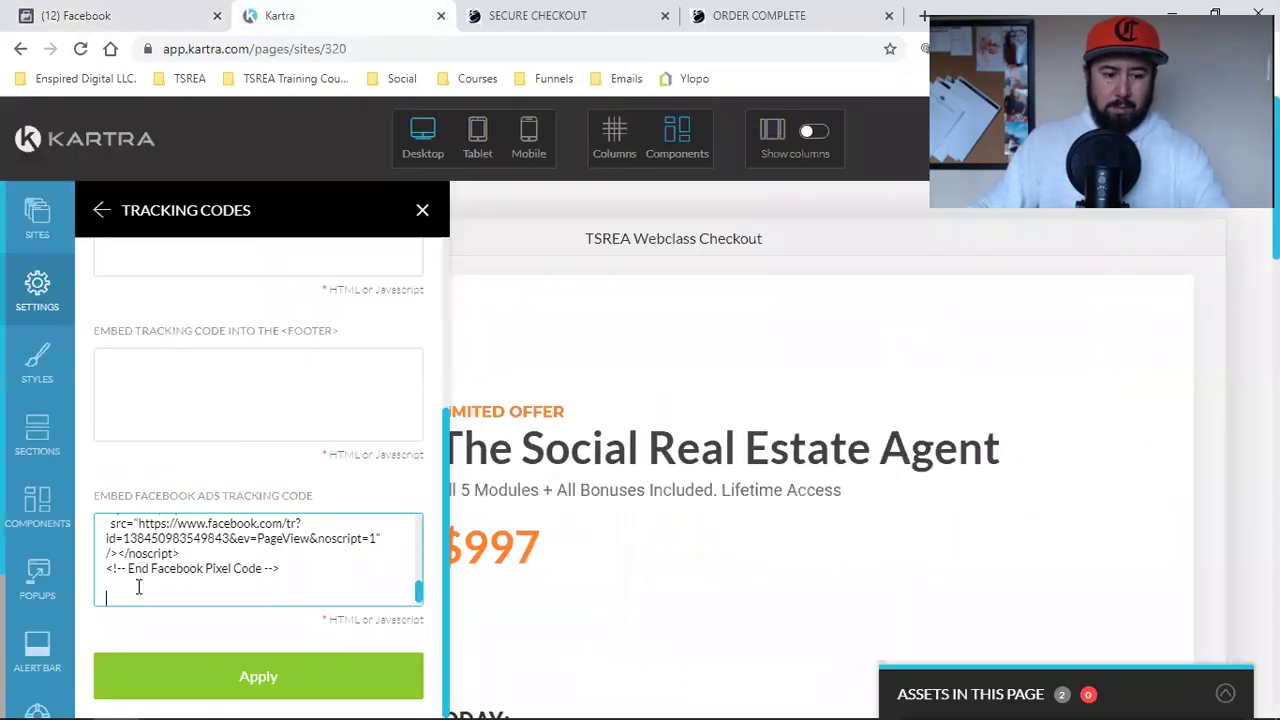
key(ctrl+v)
click(243, 673)
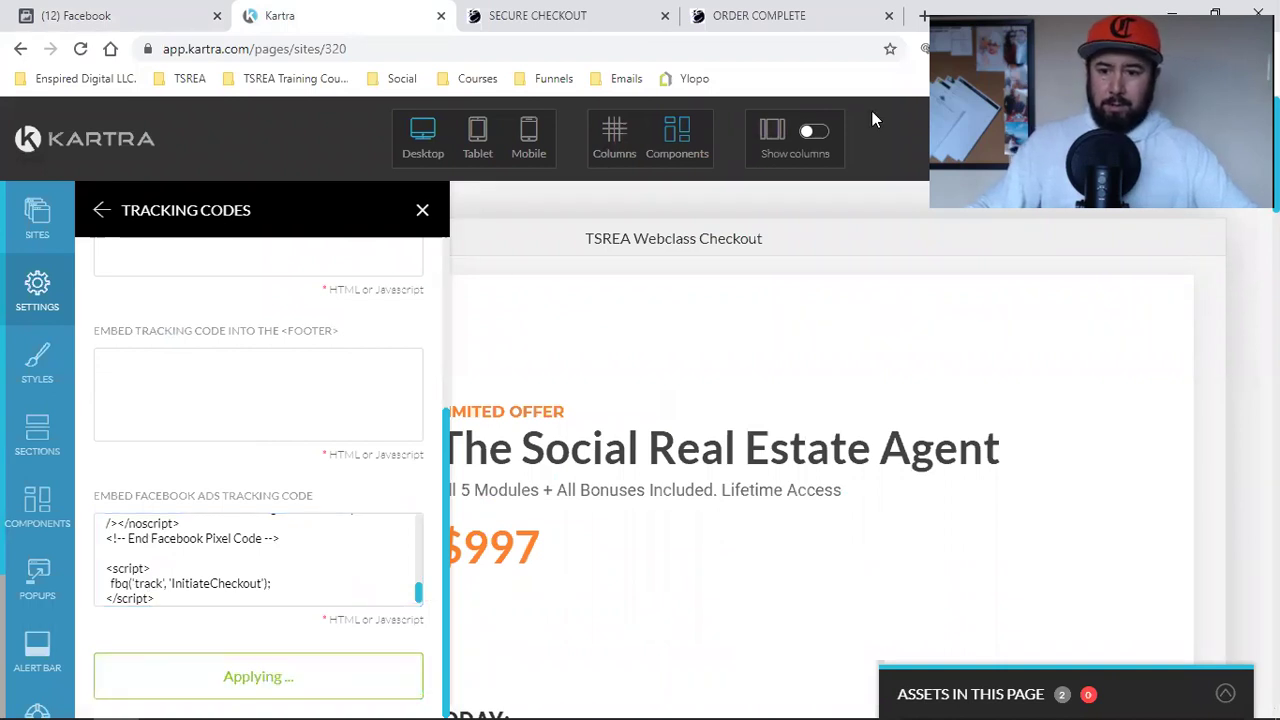
Save the TSREA Webclass Checkout page's progress and publish it live
click(1200, 138)
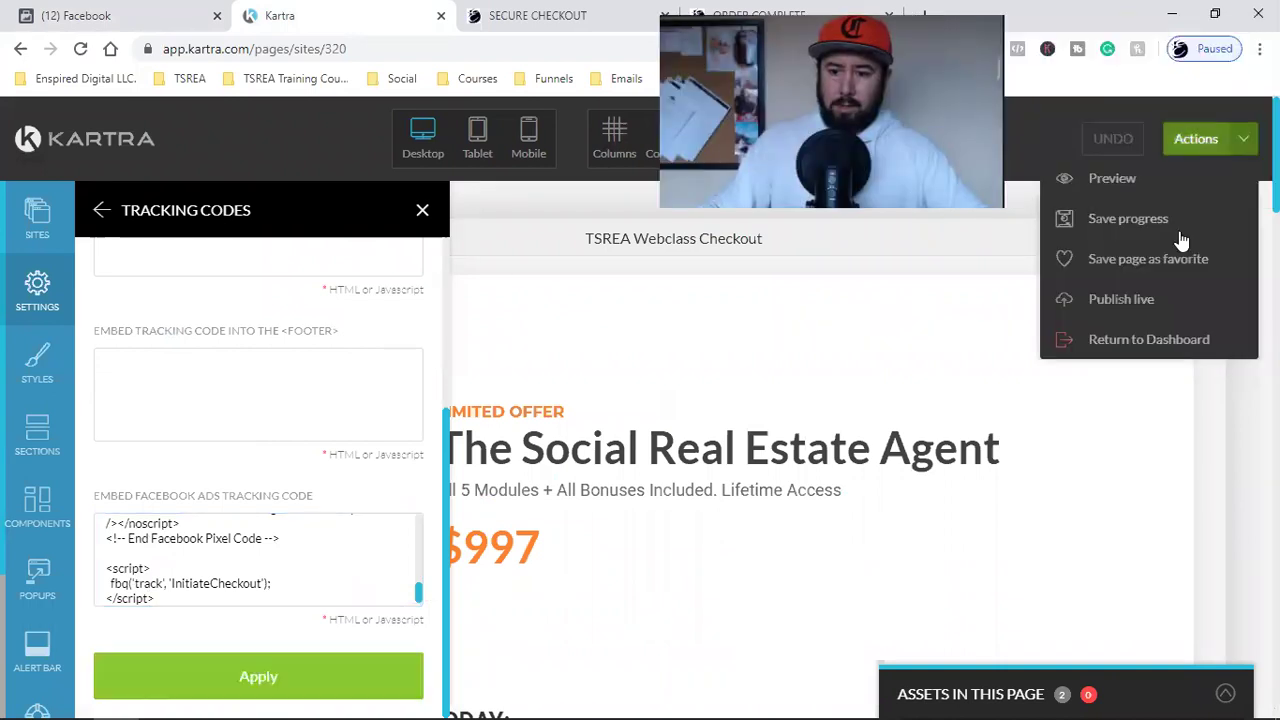
click(1180, 226)
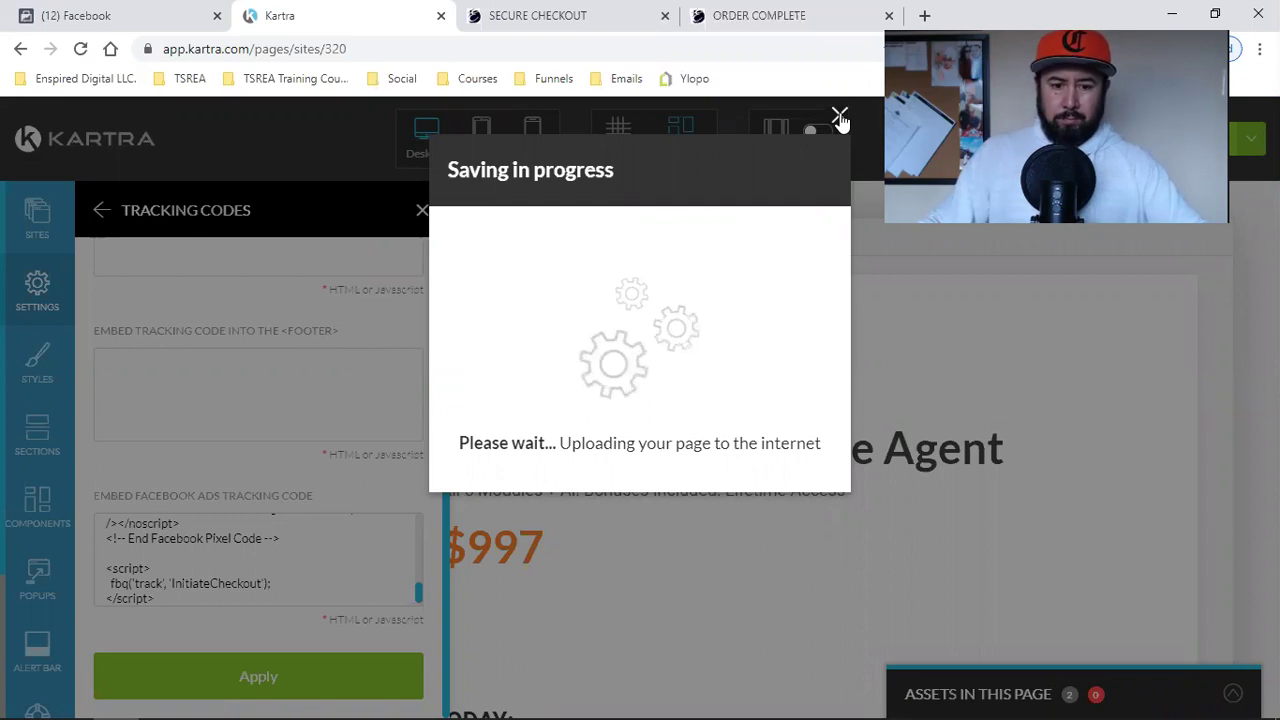
click(840, 118)
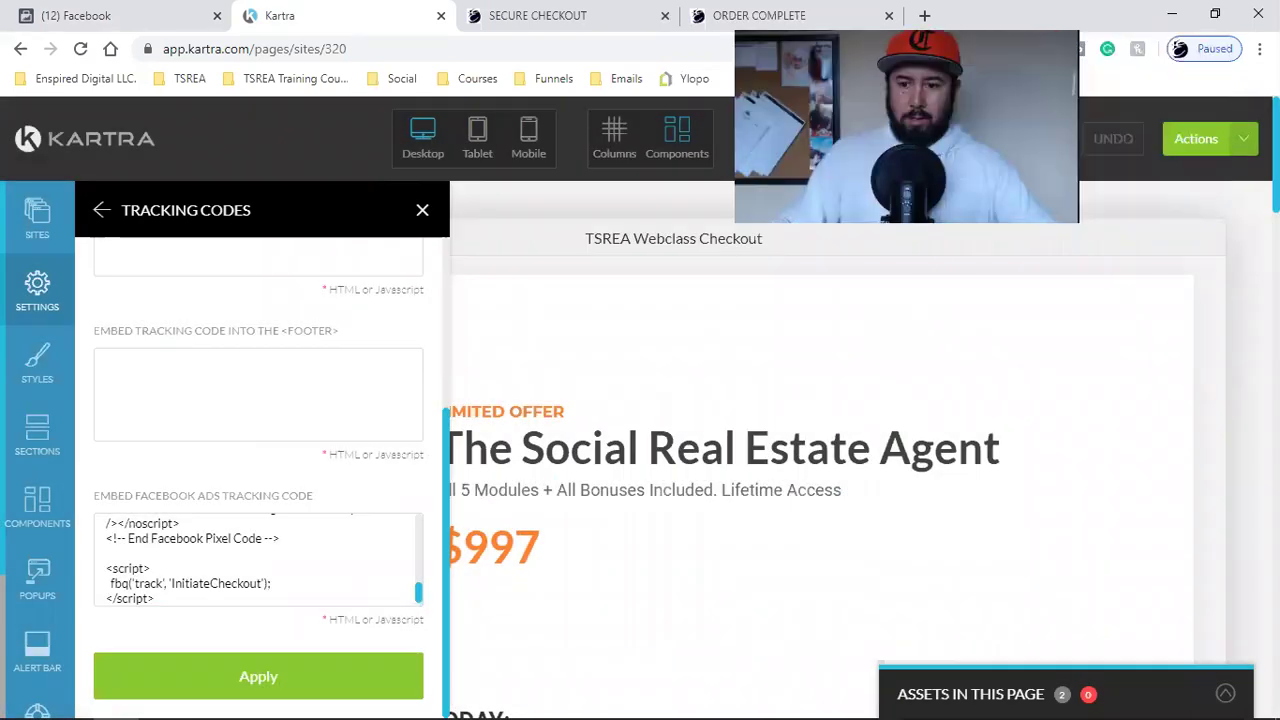
click(1200, 138)
click(1150, 305)
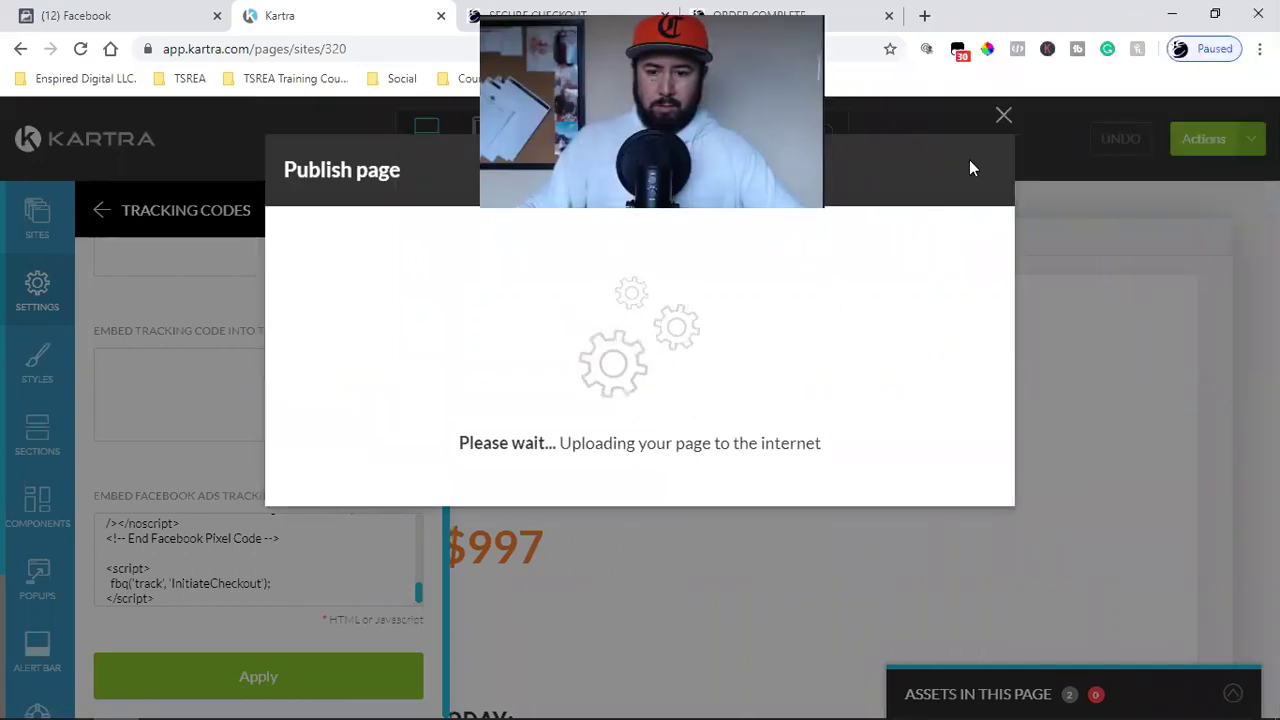
click(965, 168)
Exit the TSREA Webclass Checkout editor and confirm the return to the dashboard
click(1196, 138)
click(1130, 341)
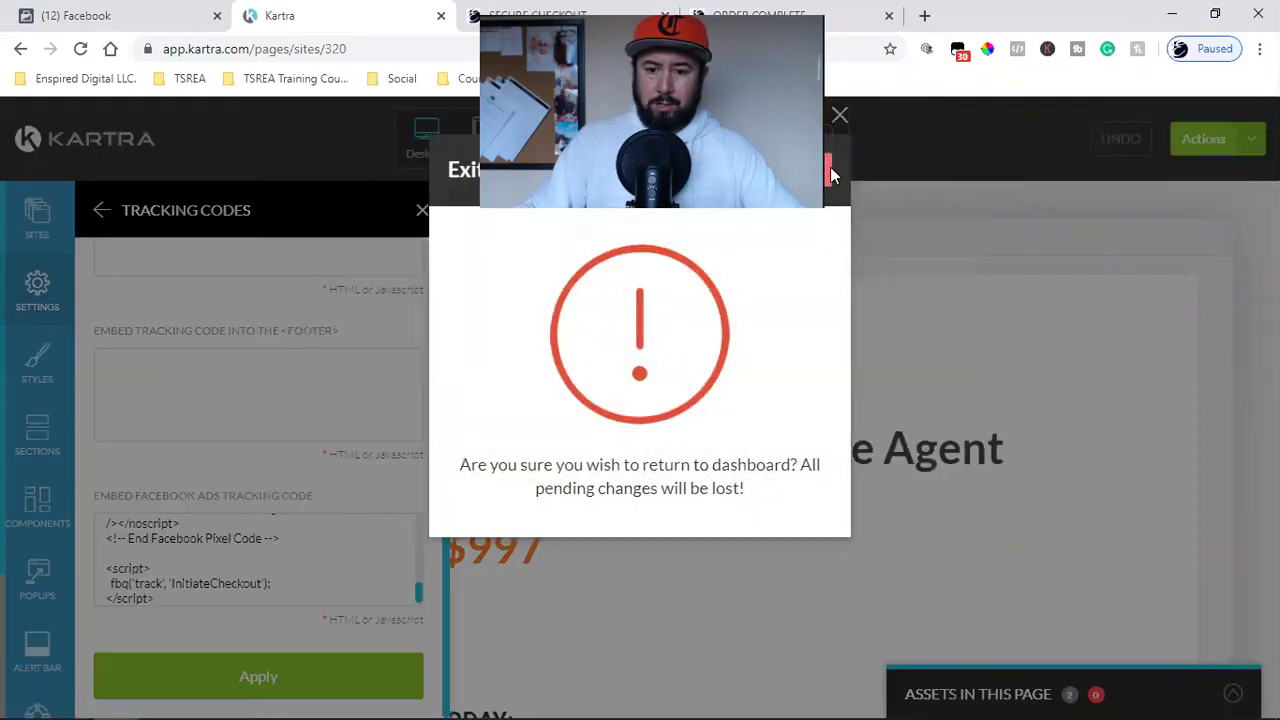
click(830, 167)
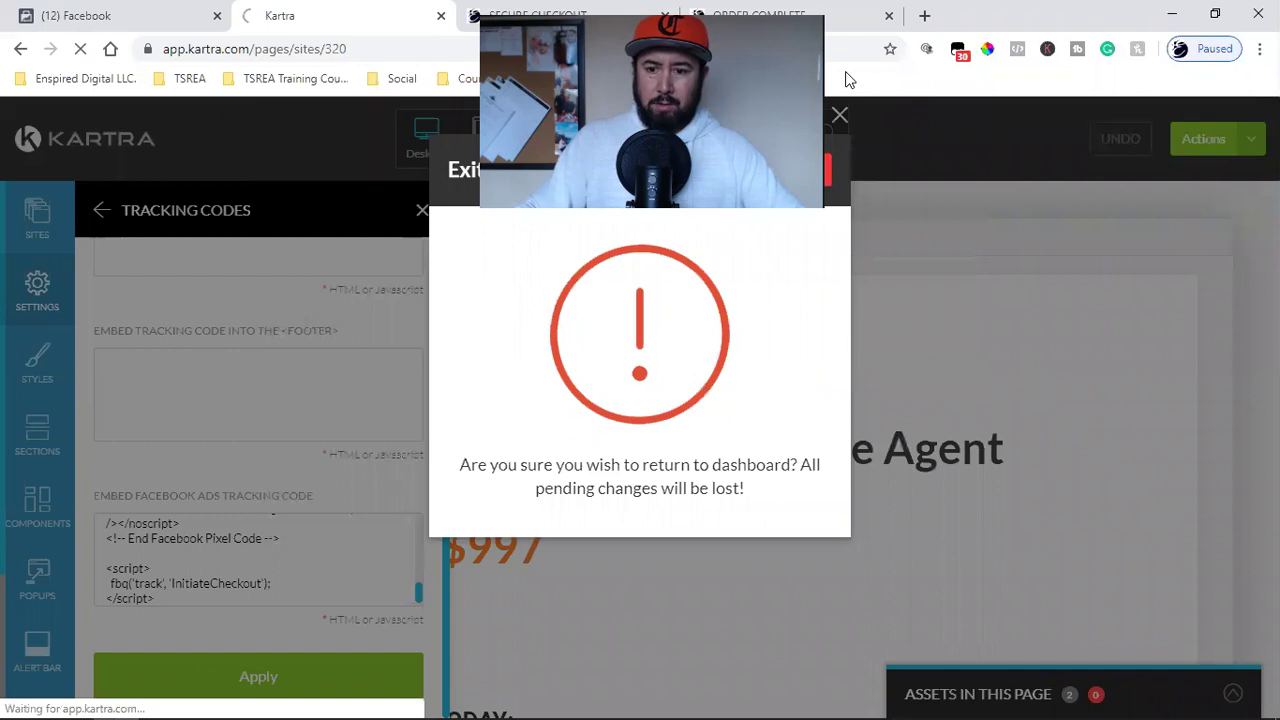
Reload the live webclass checkout page and examine its pixel events with Facebook Pixel Helper
key(ctrl+Tab)
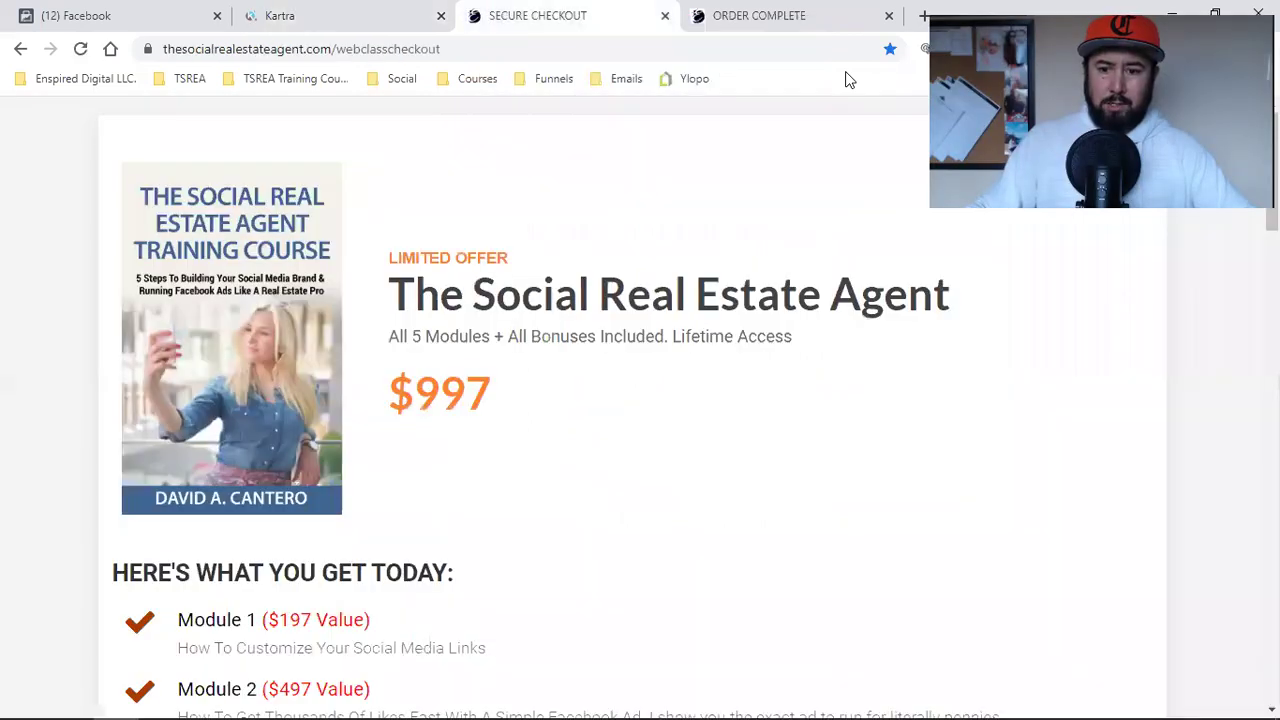
click(1017, 48)
click(1123, 143)
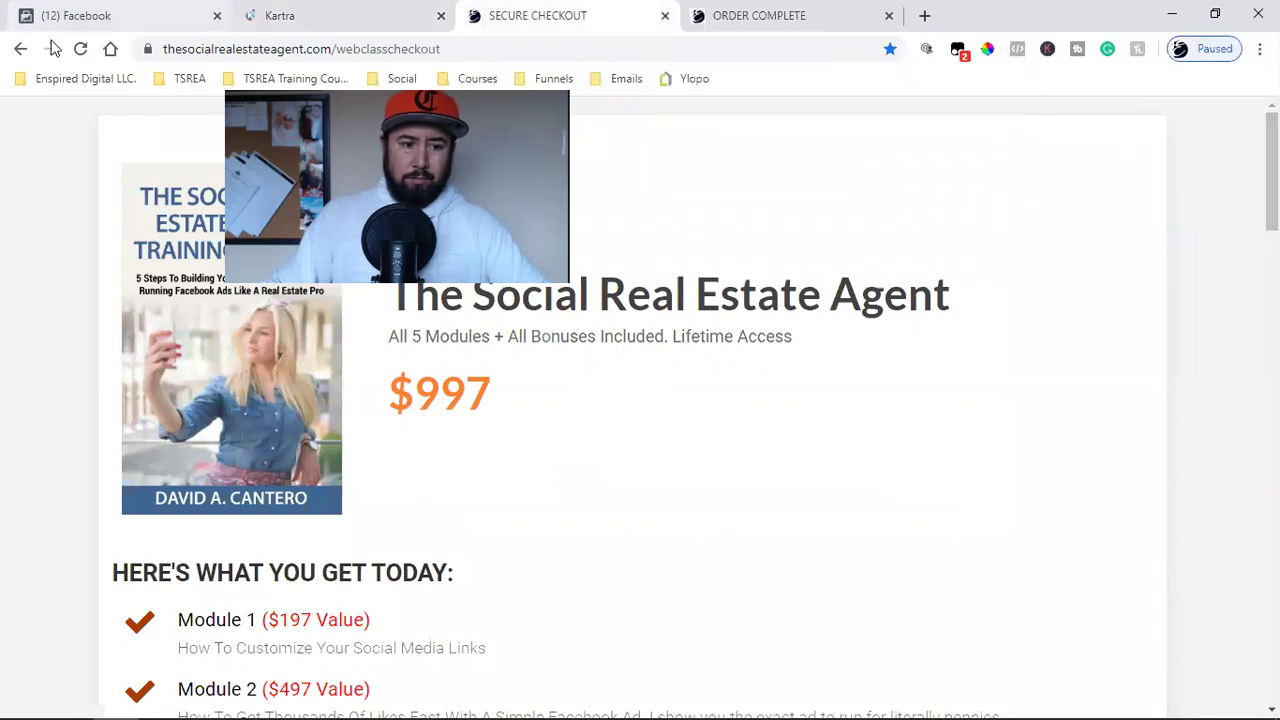
click(80, 48)
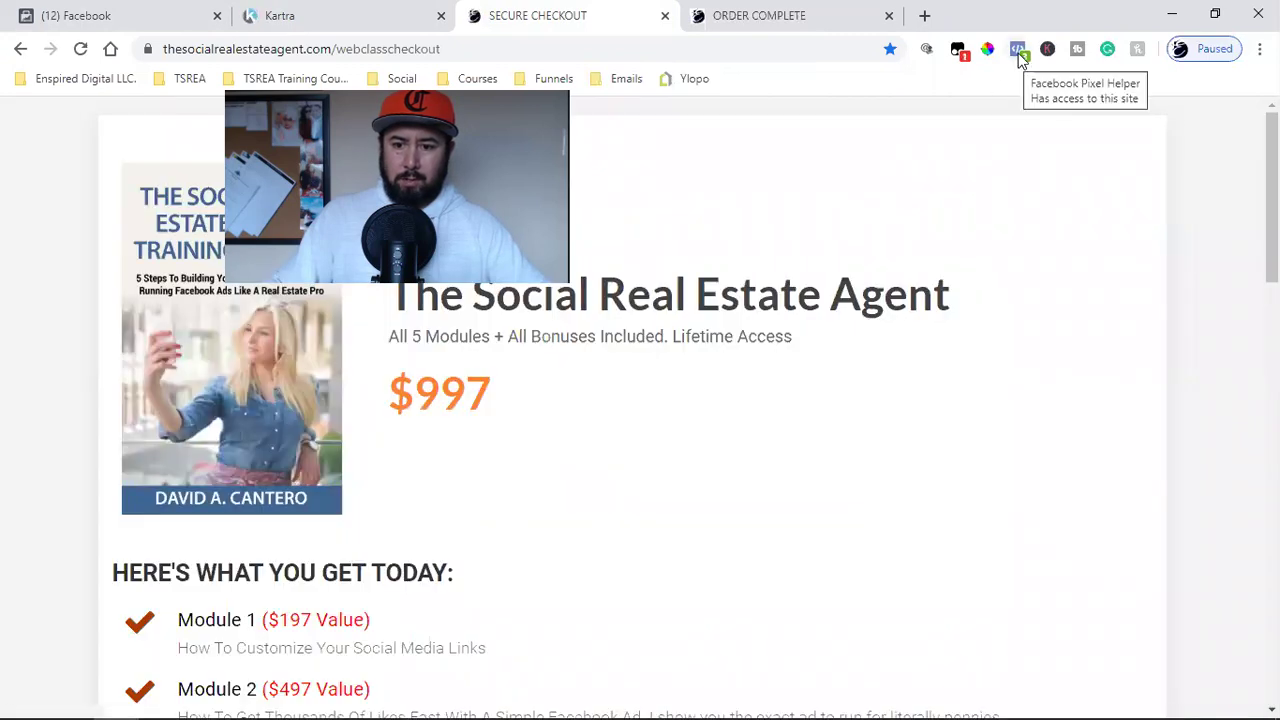
click(1017, 50)
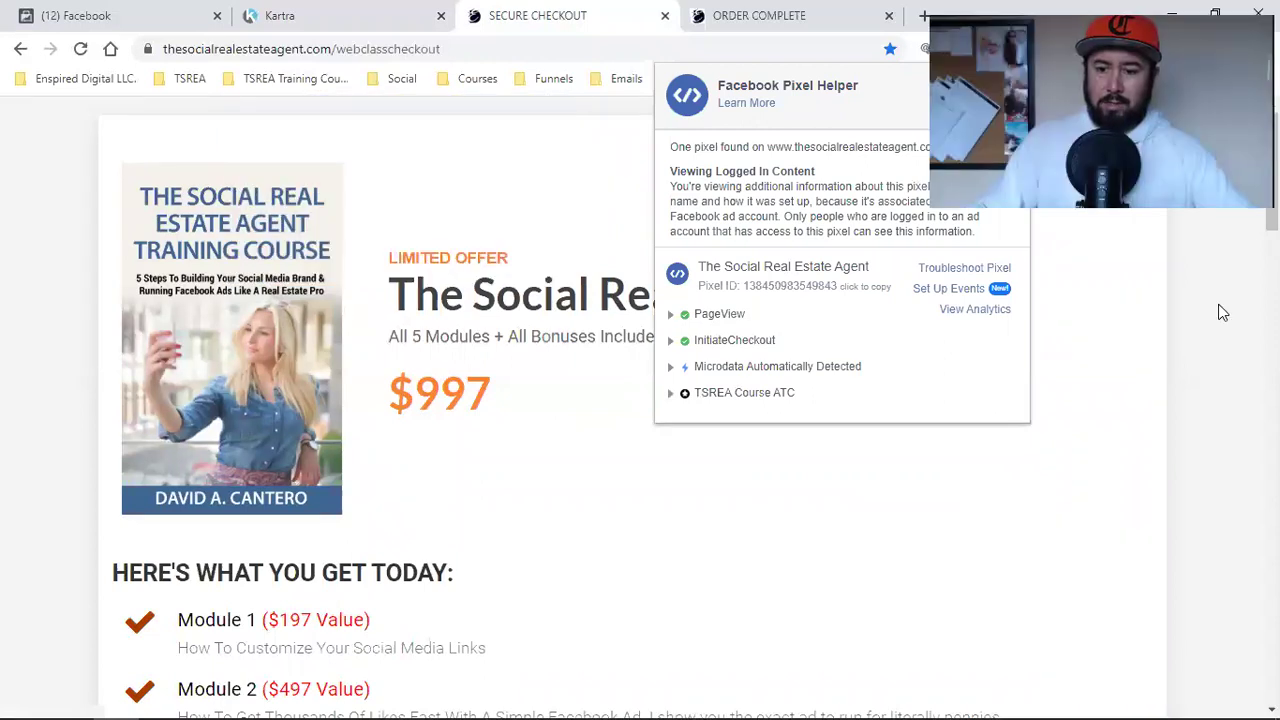
click(774, 271)
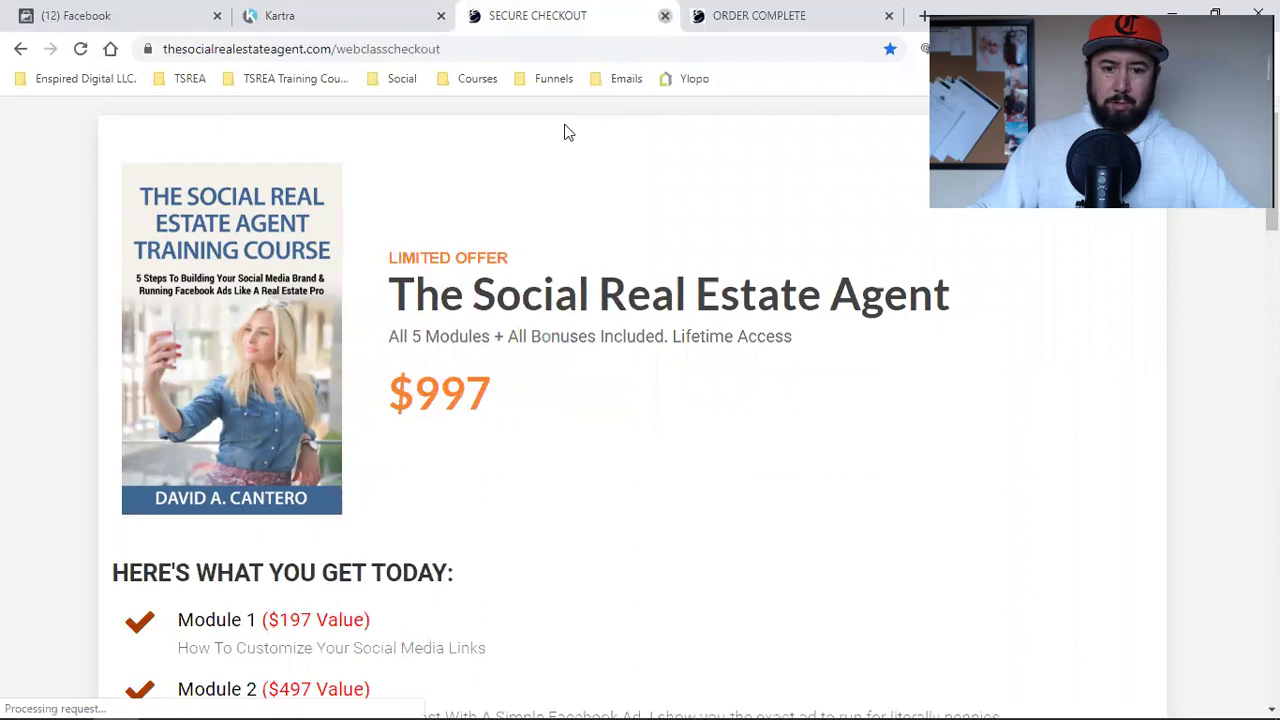
Close the live checkout page and filter Kartra's pages to the TSREA Training Course category
key(ctrl+w)
click(305, 12)
click(128, 12)
click(325, 12)
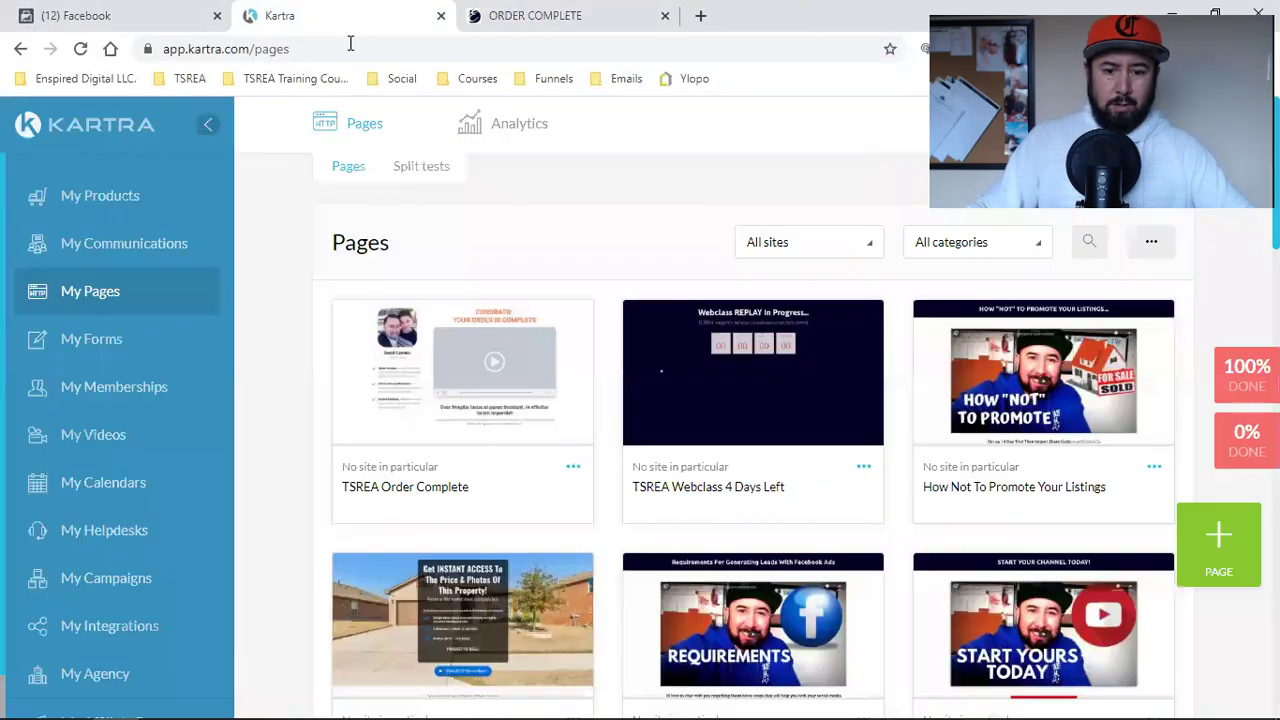
scroll(1000, 487, down, 10)
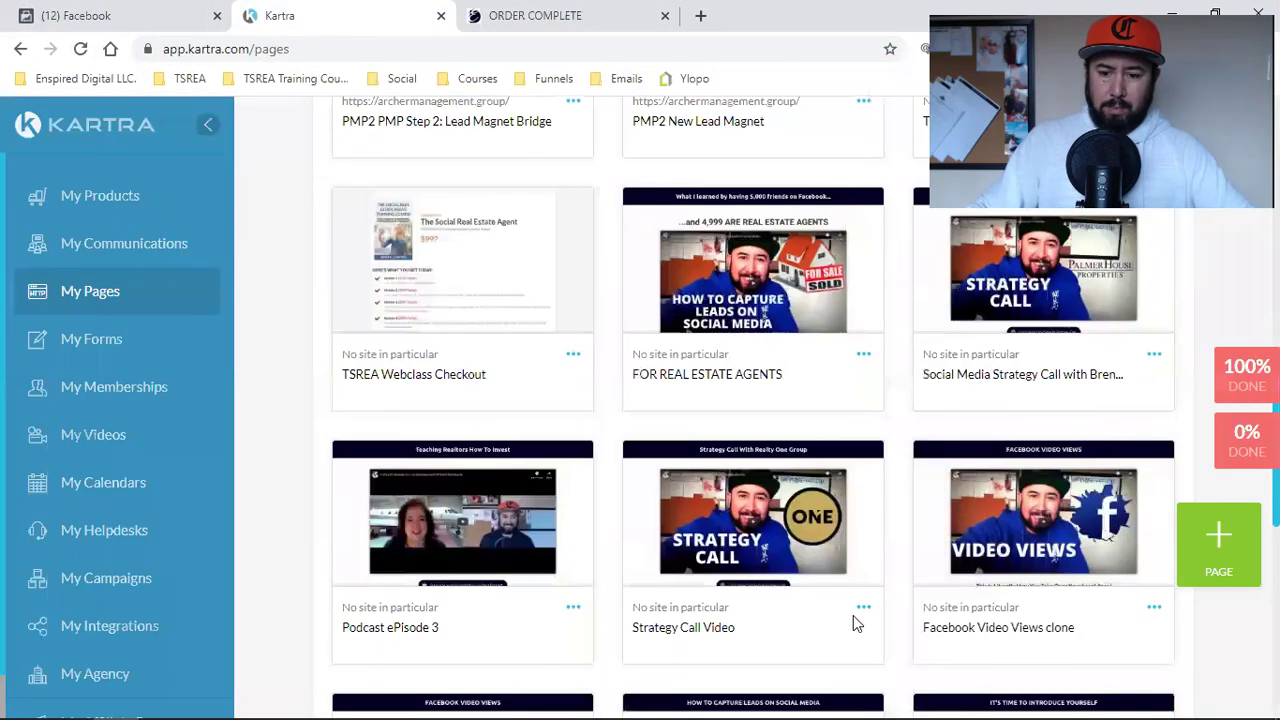
scroll(851, 618, up, 8)
scroll(1003, 455, up, 2)
scroll(975, 420, down, 2)
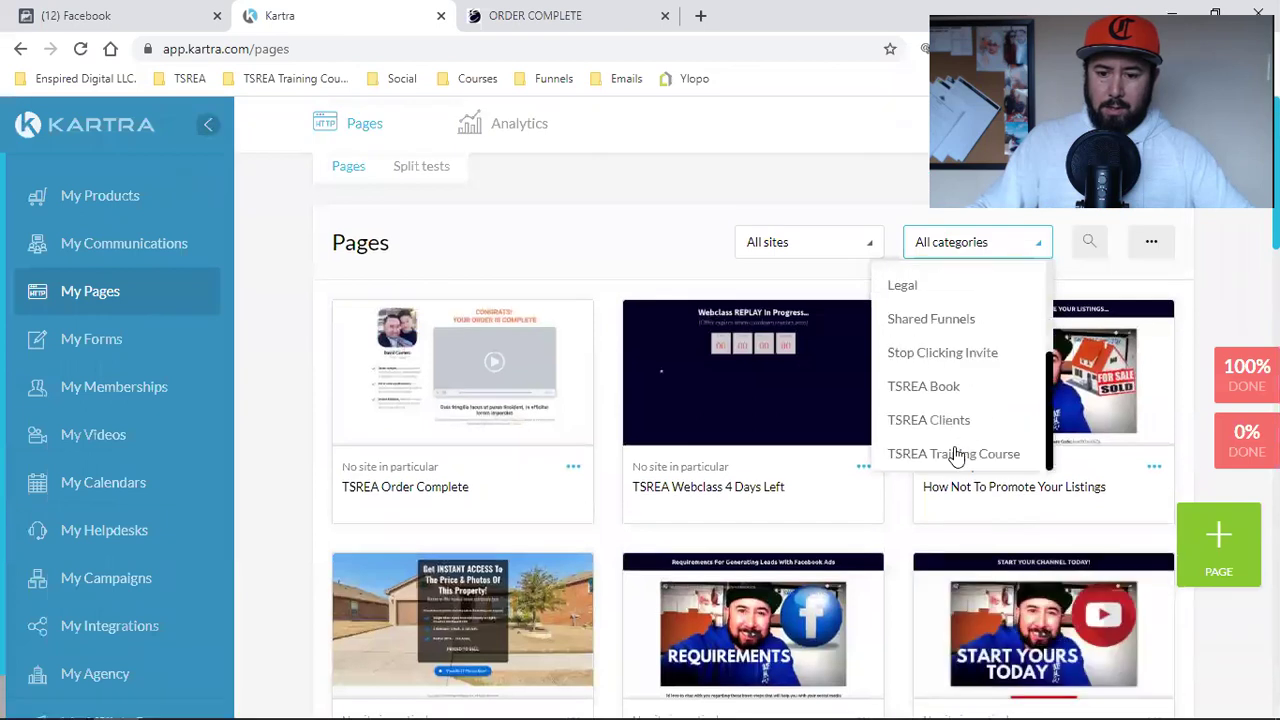
click(954, 453)
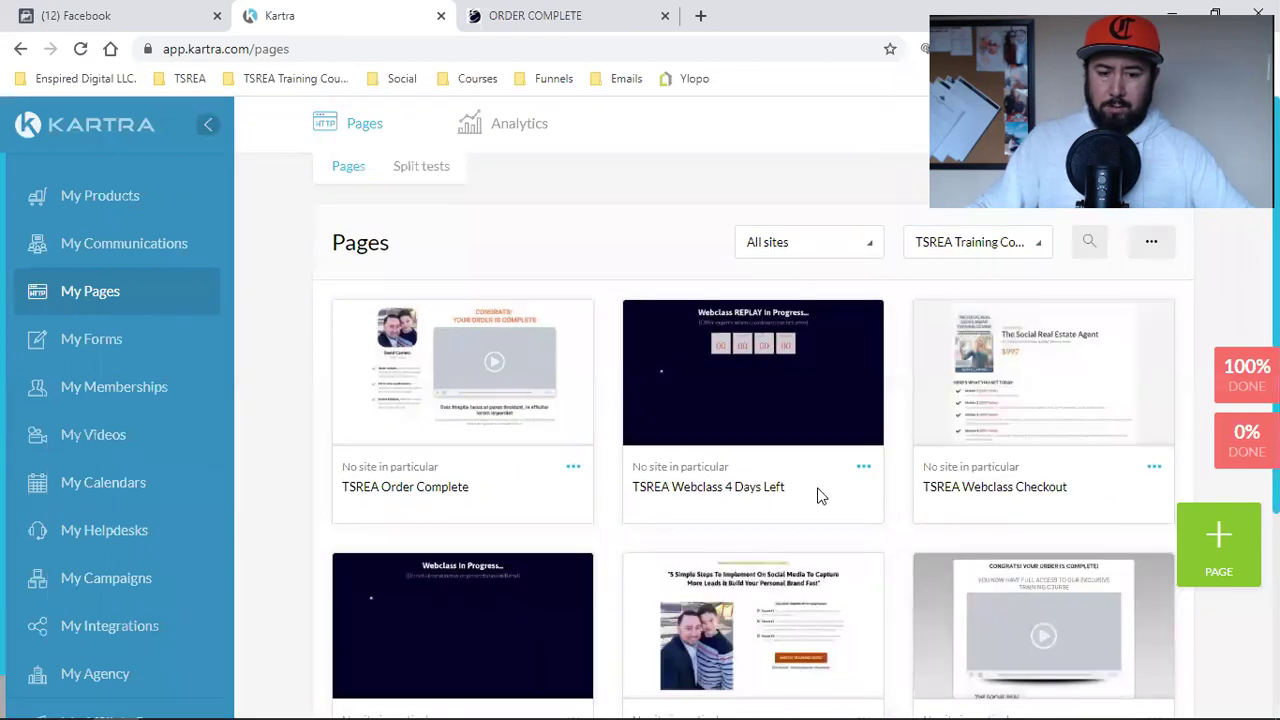
Open the TSREA Order Complete page in the Kartra editor and bring up its Facebook Ads tracking code setting
click(562, 12)
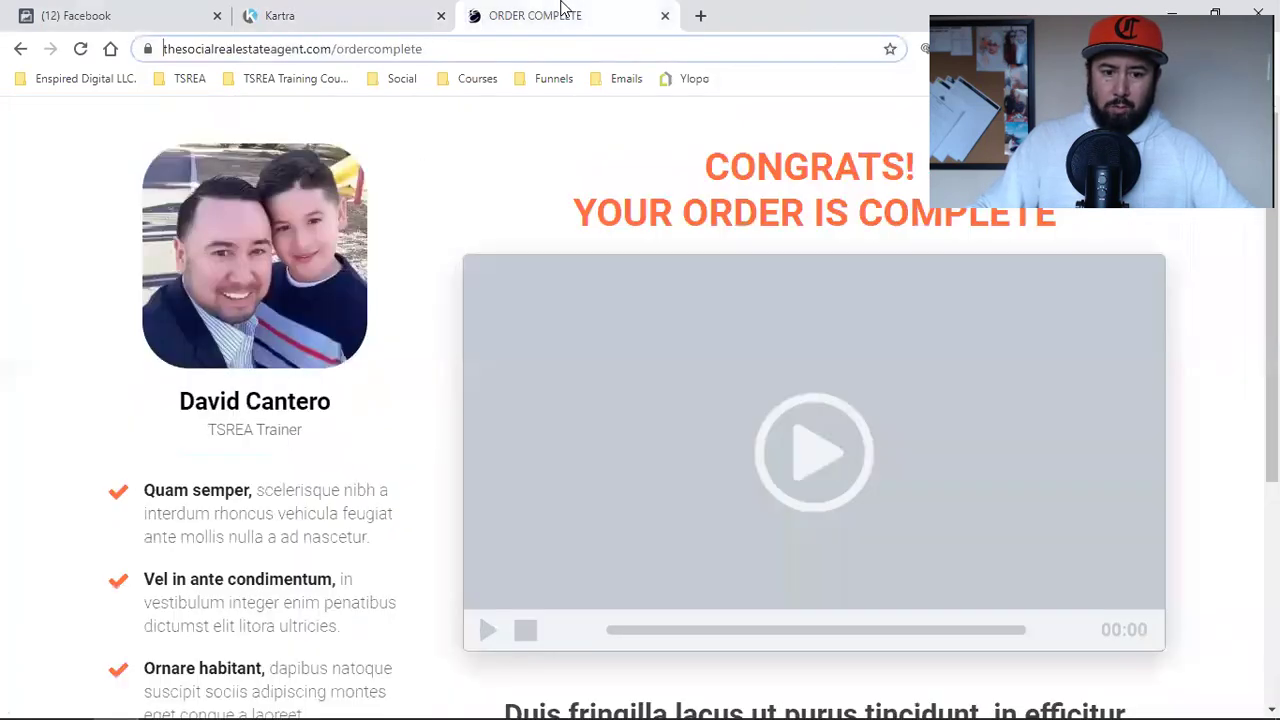
click(397, 10)
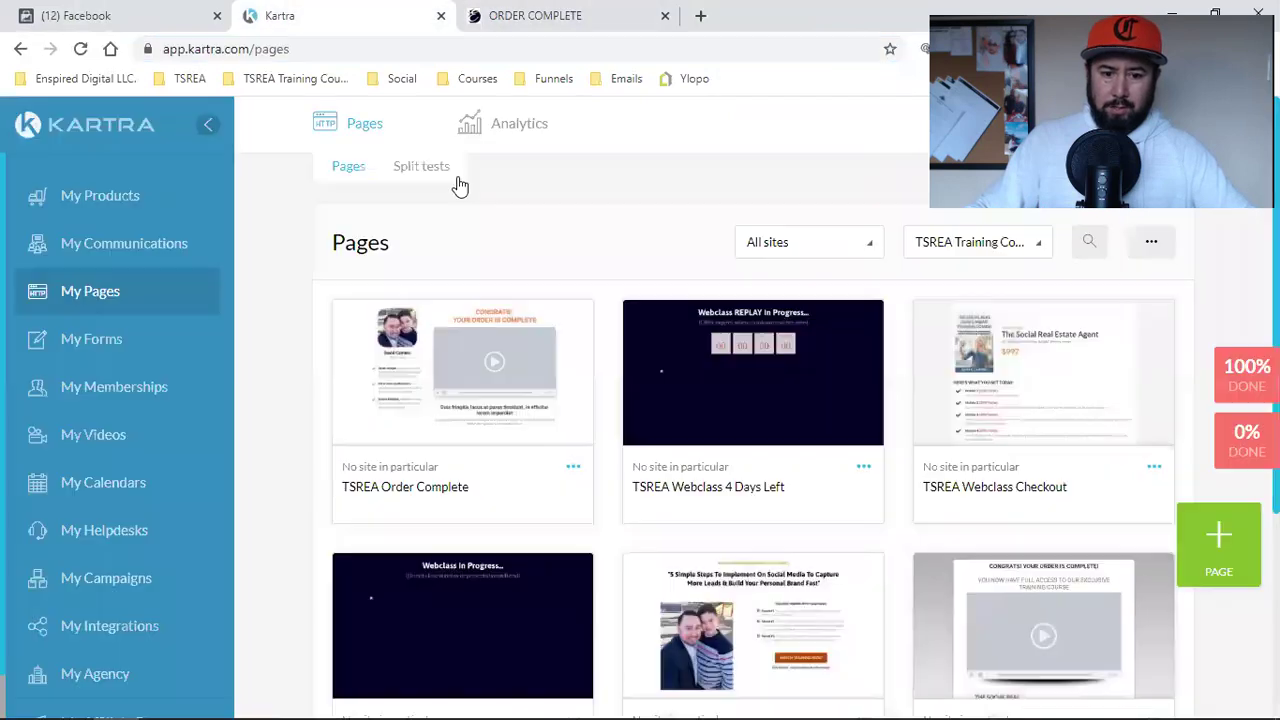
click(573, 466)
click(675, 450)
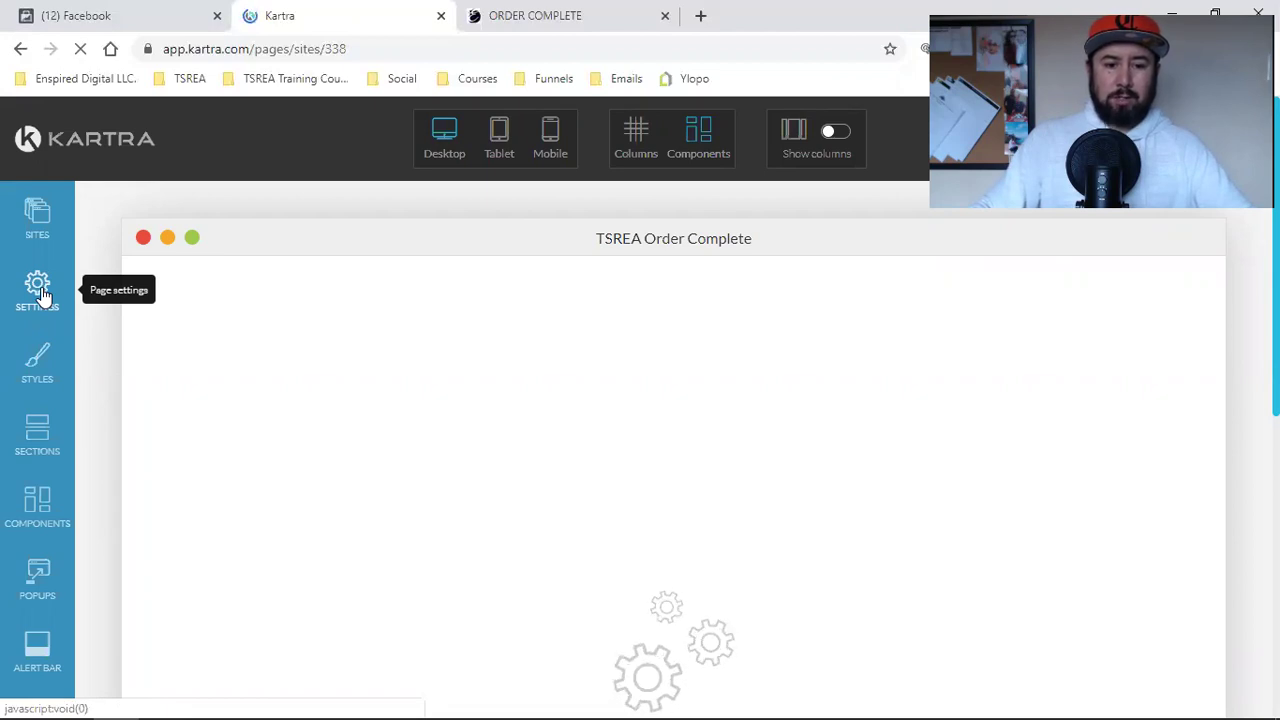
click(37, 288)
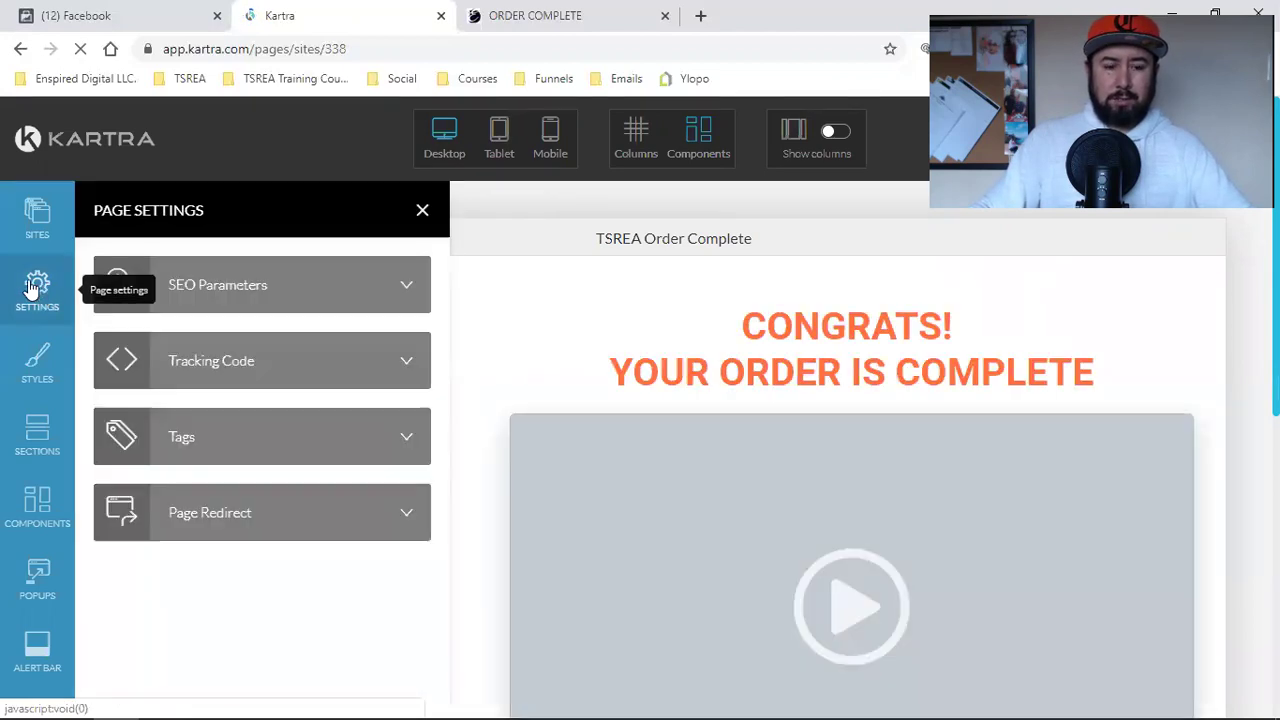
click(297, 372)
scroll(160, 450, down, 3)
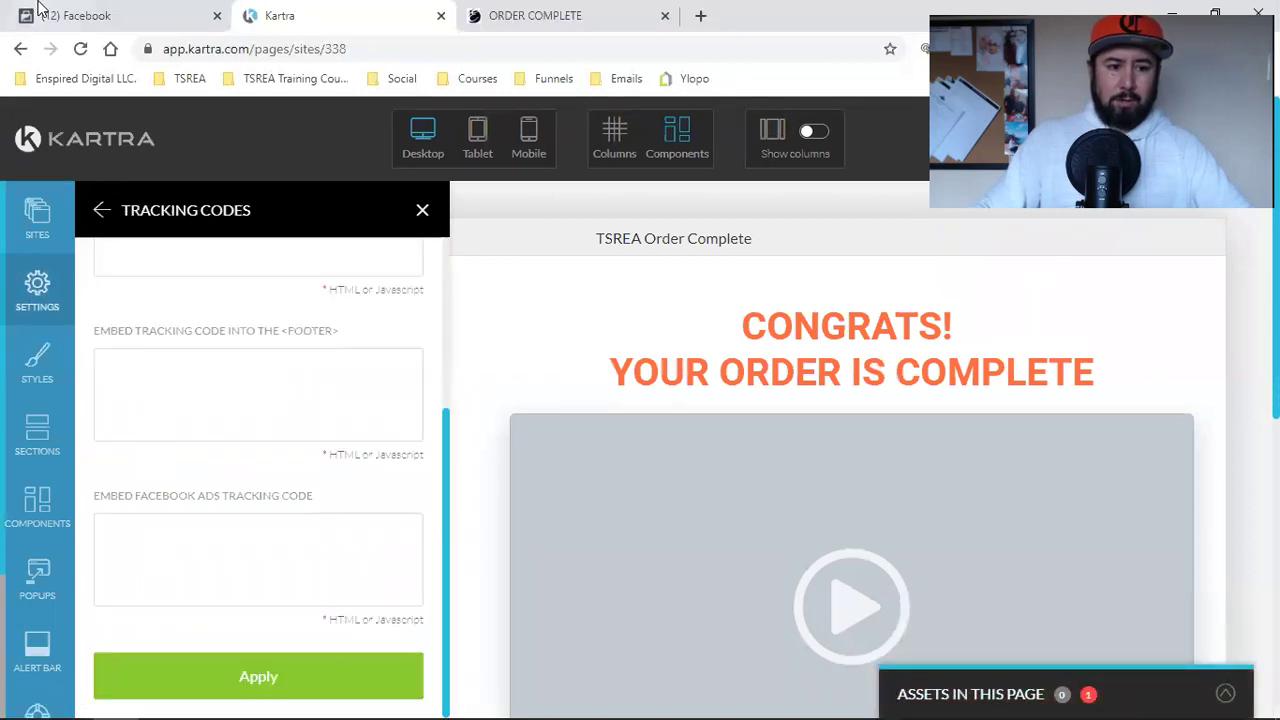
Start a manual pixel installation in Facebook Events Manager, copy the base code and continue to the event code stage
click(70, 15)
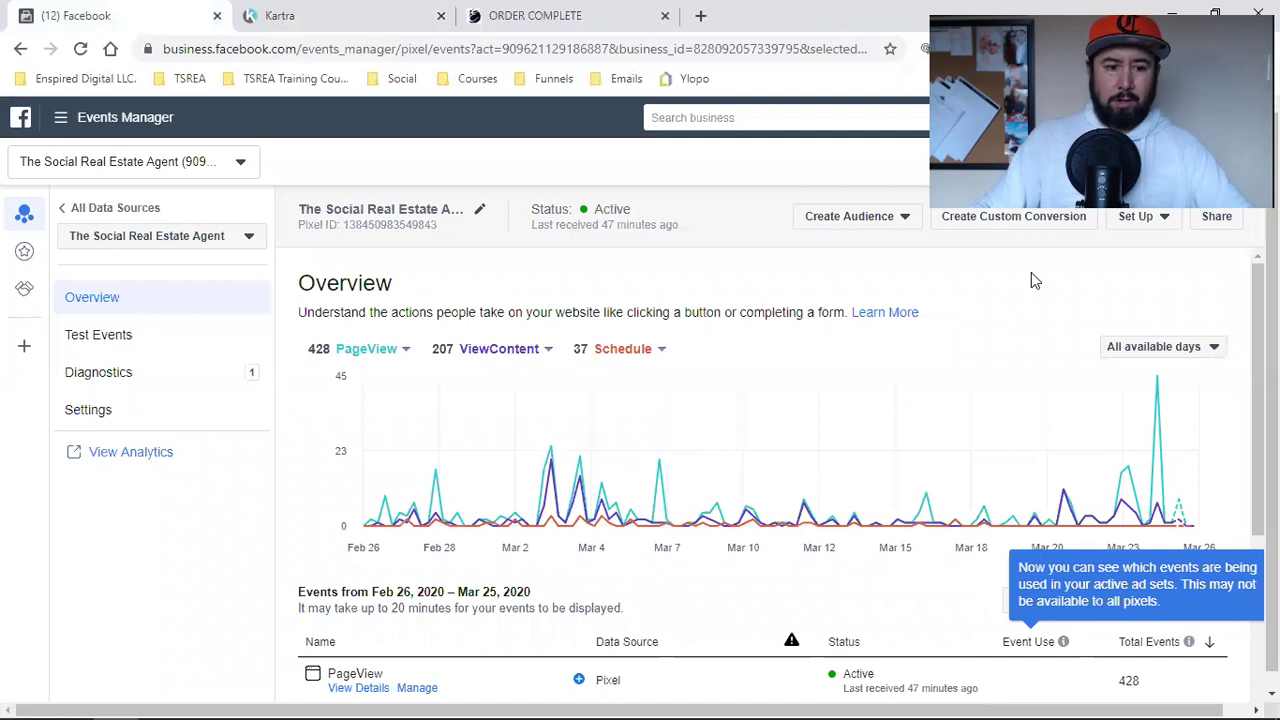
click(1140, 217)
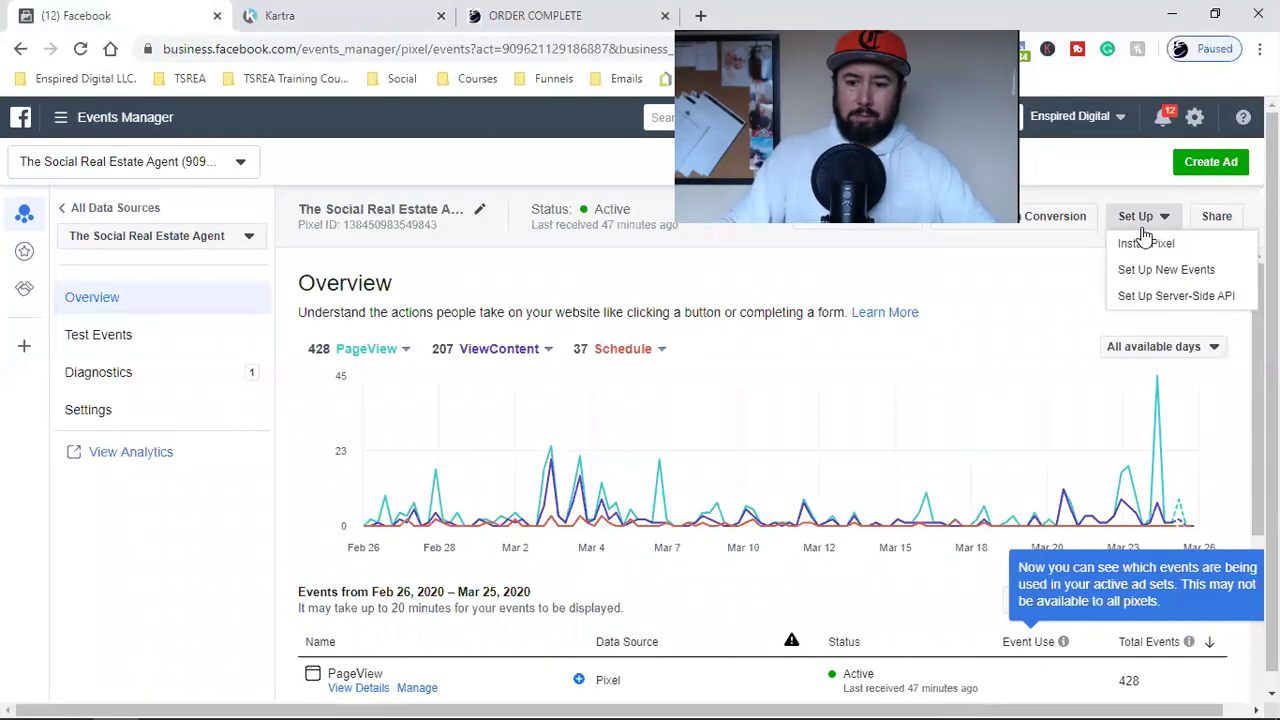
click(1145, 243)
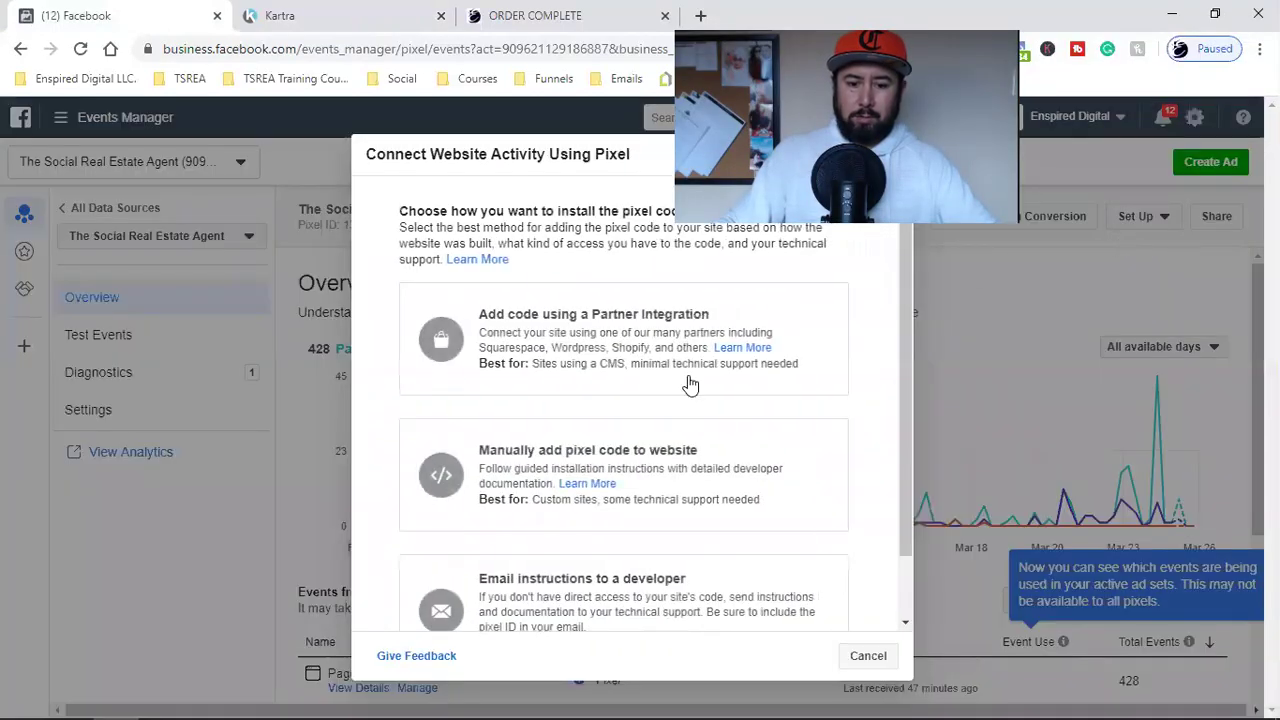
click(503, 447)
click(551, 525)
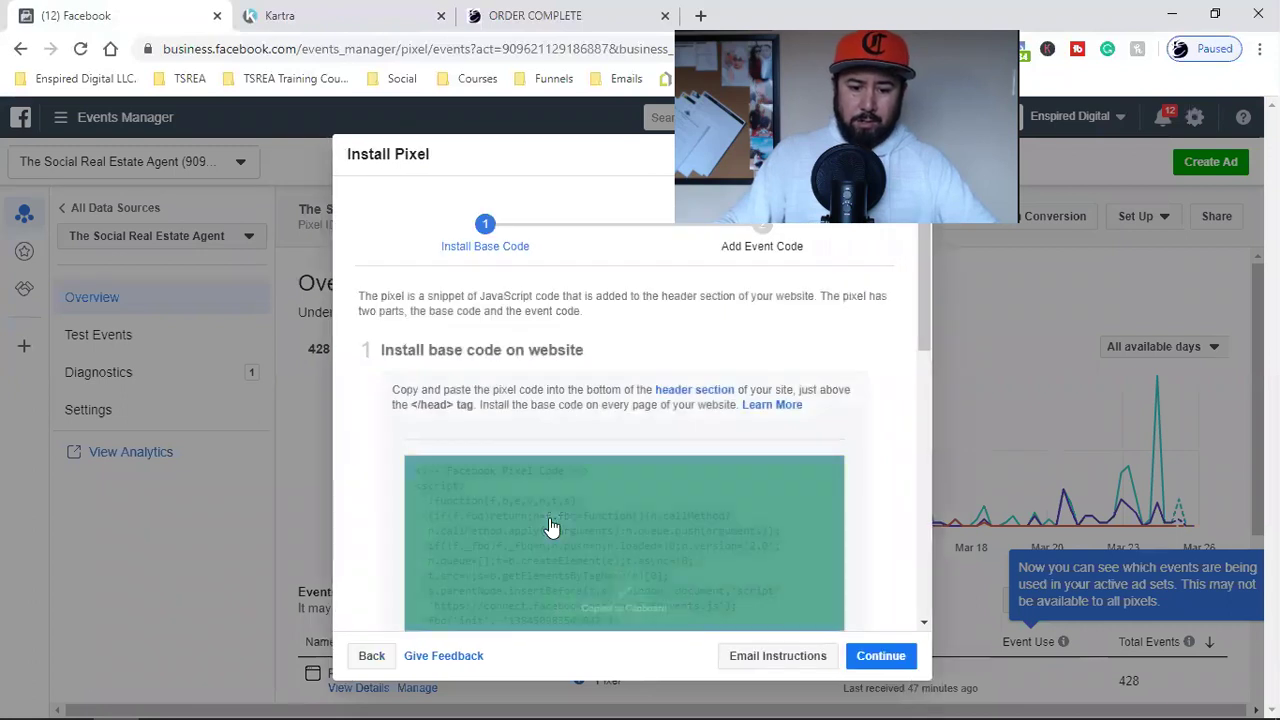
key(Return)
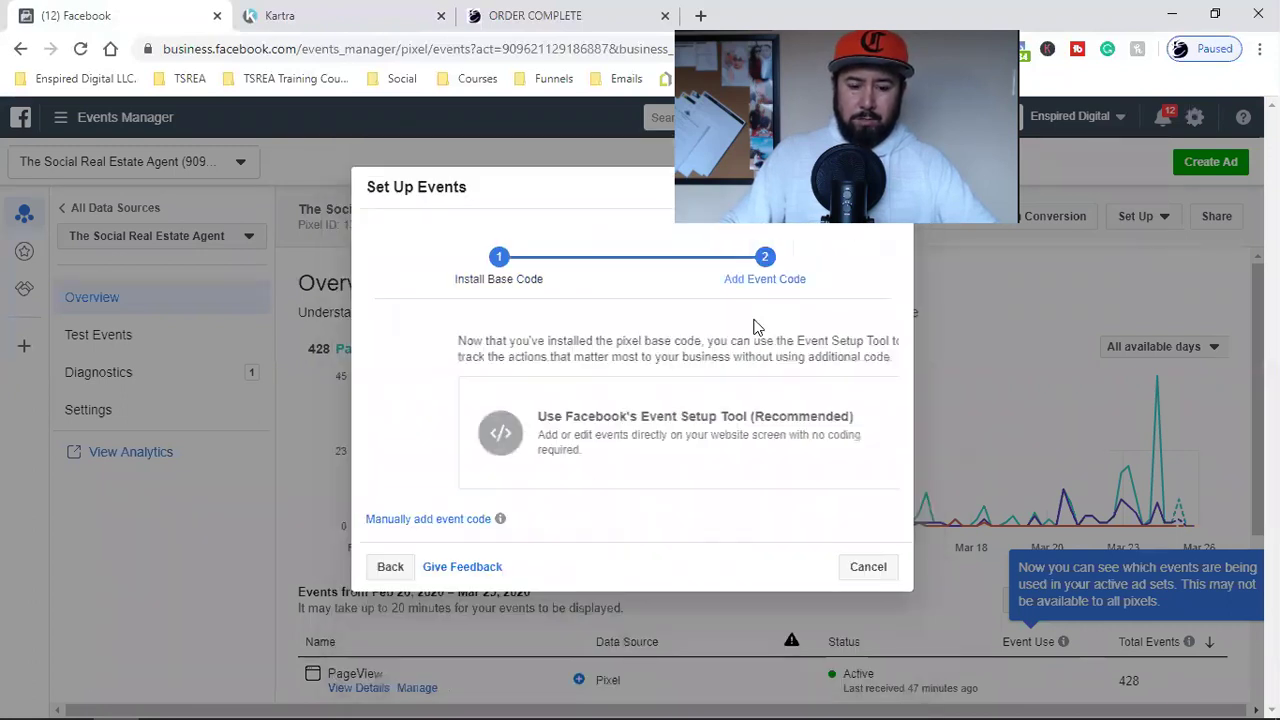
Paste the pixel base code into the Order Complete page's Facebook Ads tracking code field in Kartra and leave room below it
click(258, 12)
click(217, 555)
key(ctrl+v)
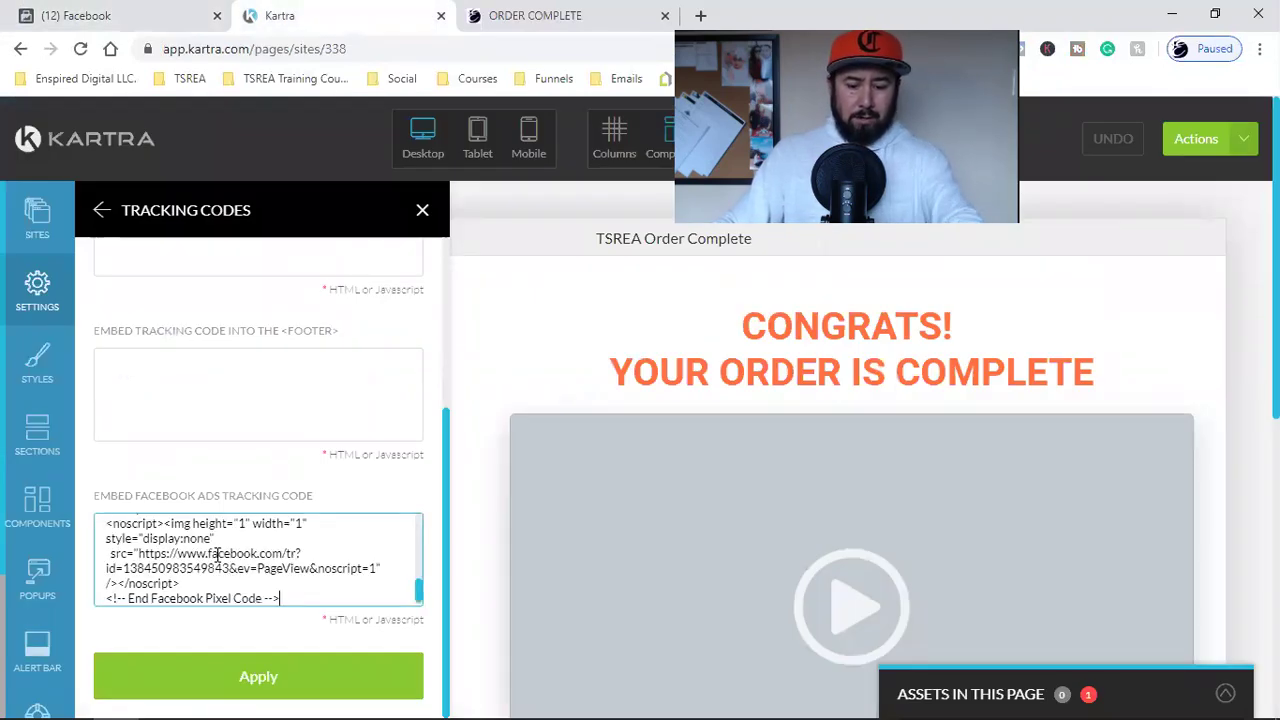
key(Return)
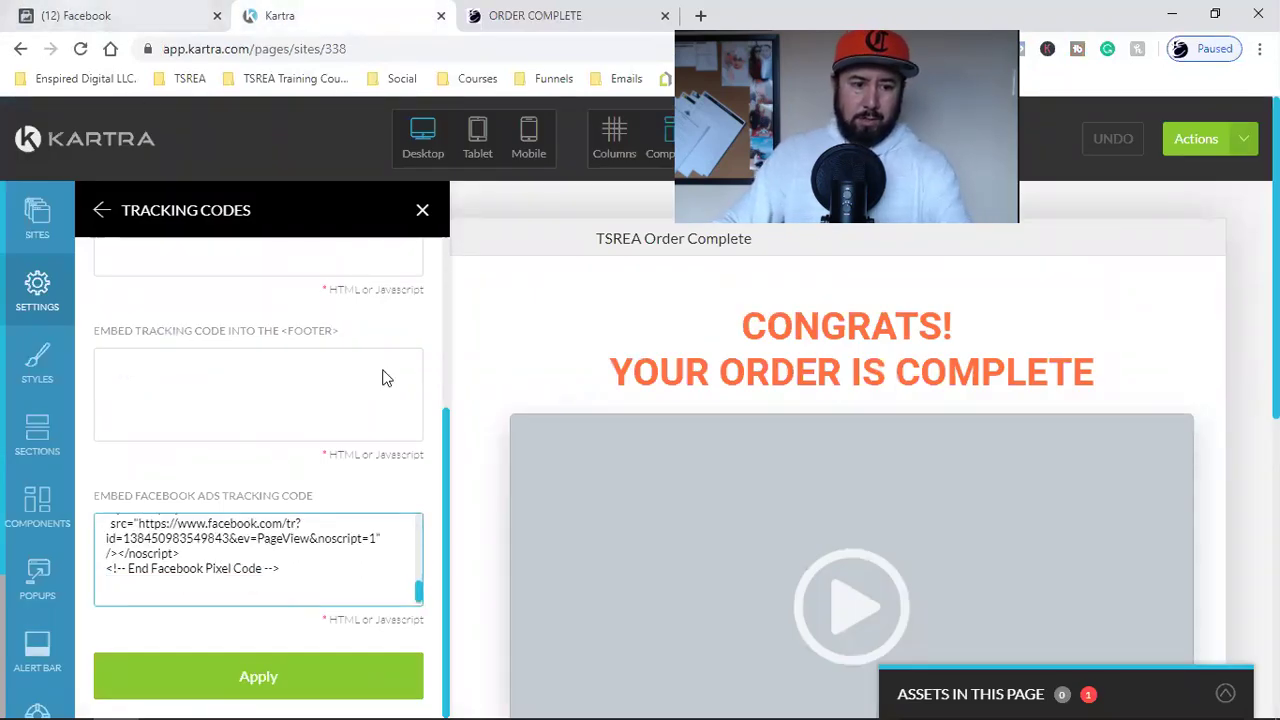
Choose to add event code manually in Facebook Events Manager and replace the Ecommerce and Retail business category
click(76, 15)
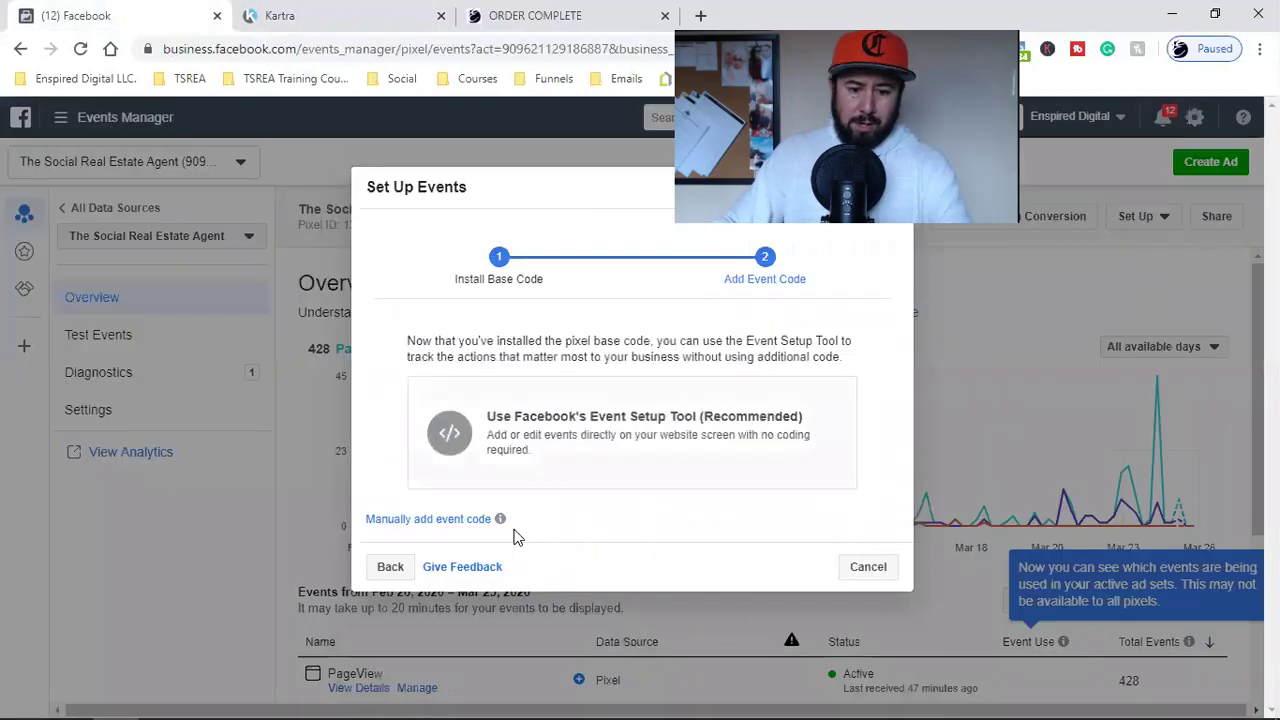
click(425, 530)
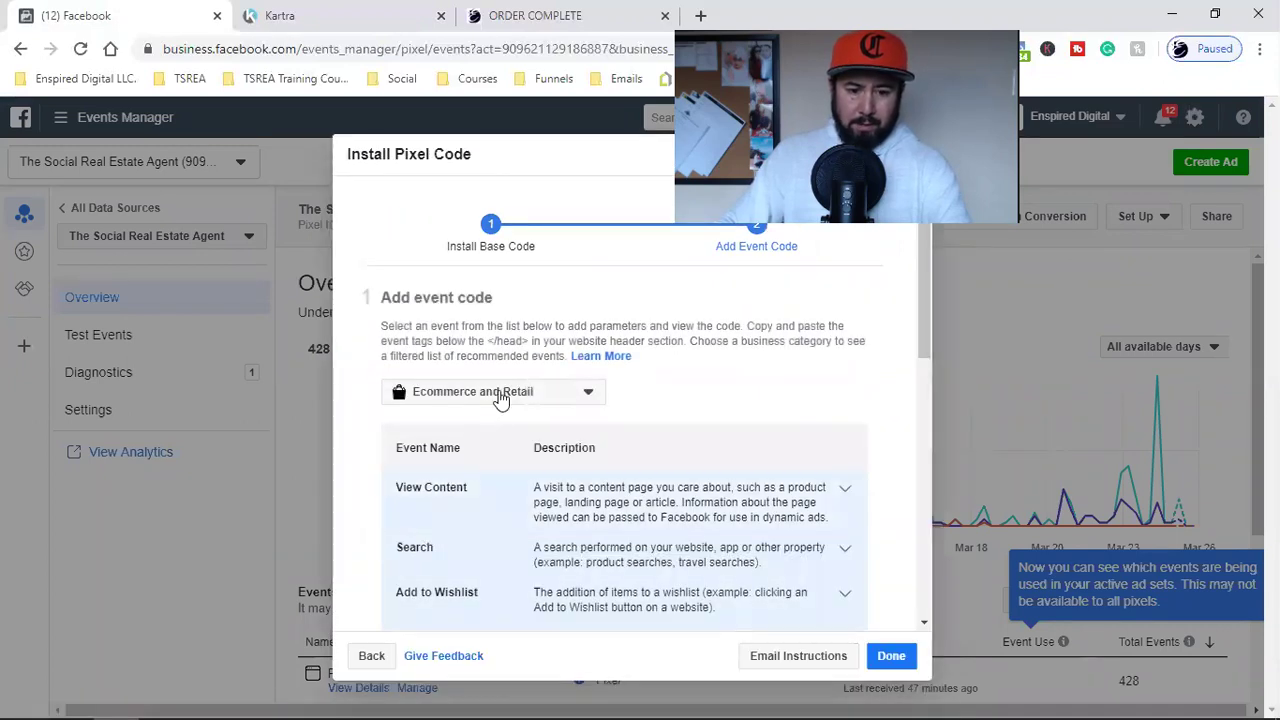
click(501, 396)
click(494, 552)
Turn off event parameters for the Purchase event, copy its page-load event code and finish the pixel setup
scroll(692, 402, down, 5)
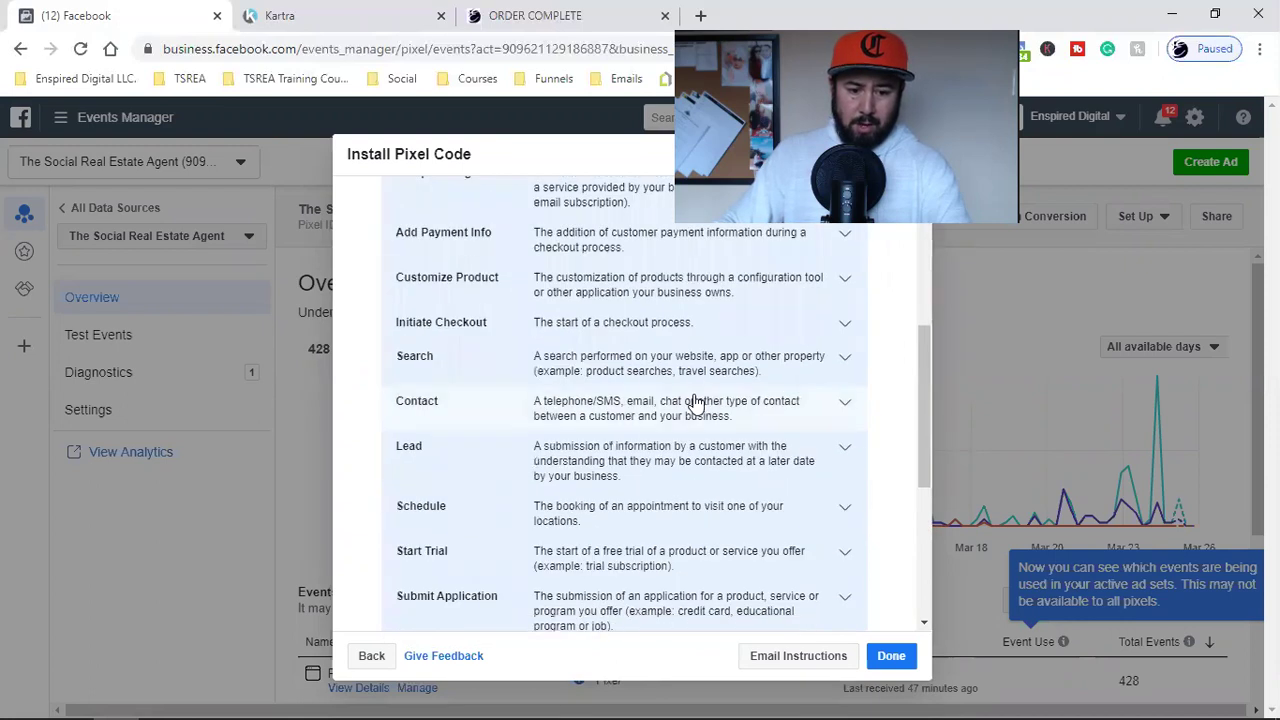
scroll(697, 402, down, 3)
click(678, 548)
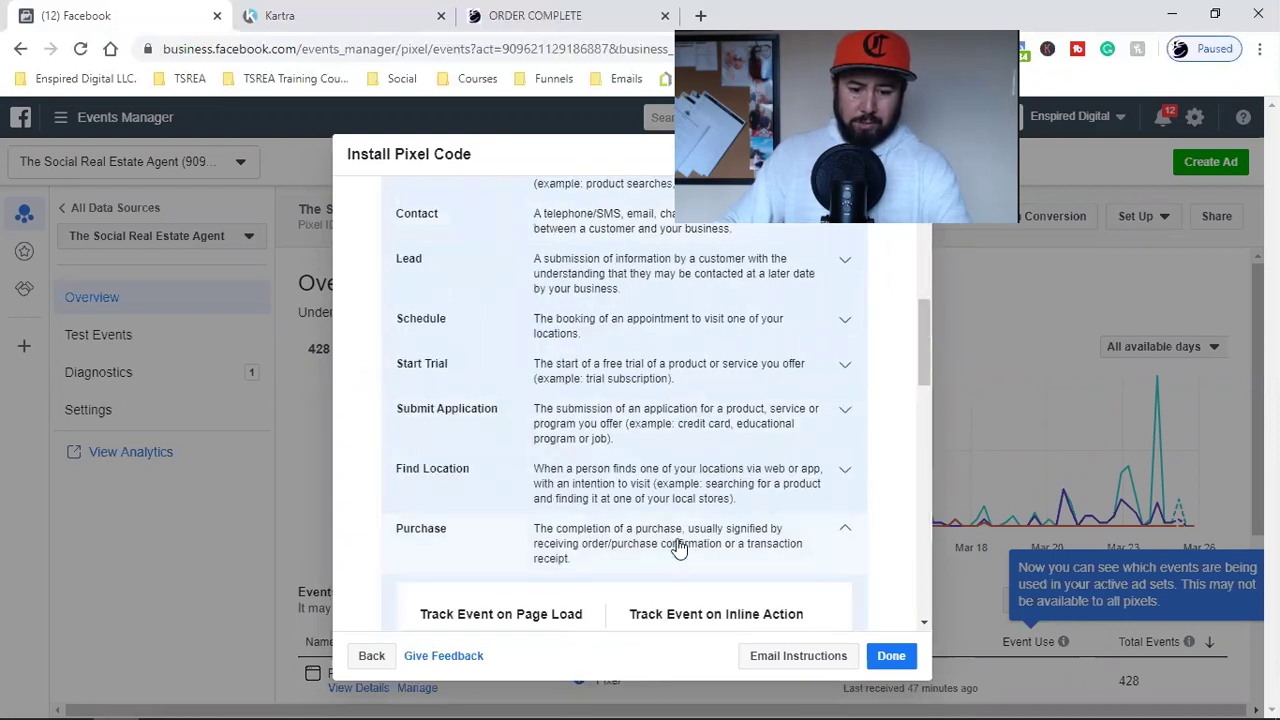
scroll(677, 546, down, 3)
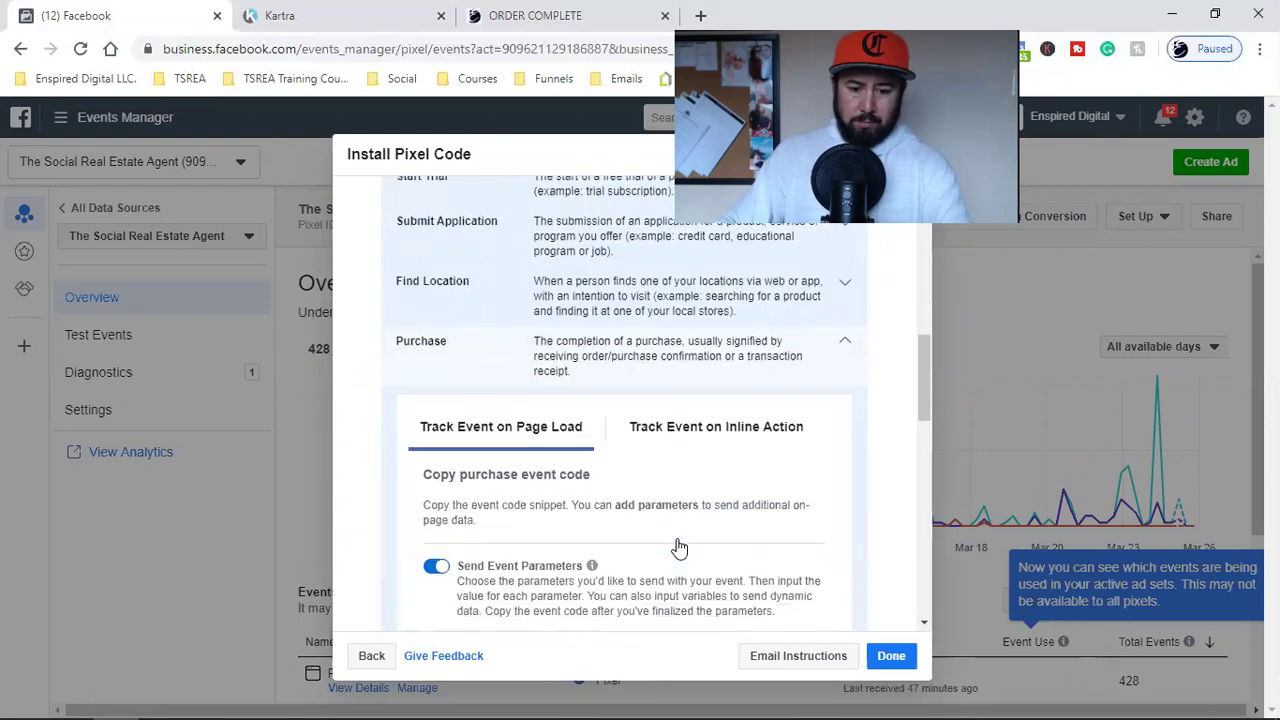
click(438, 572)
scroll(600, 480, down, 3)
click(618, 428)
click(889, 652)
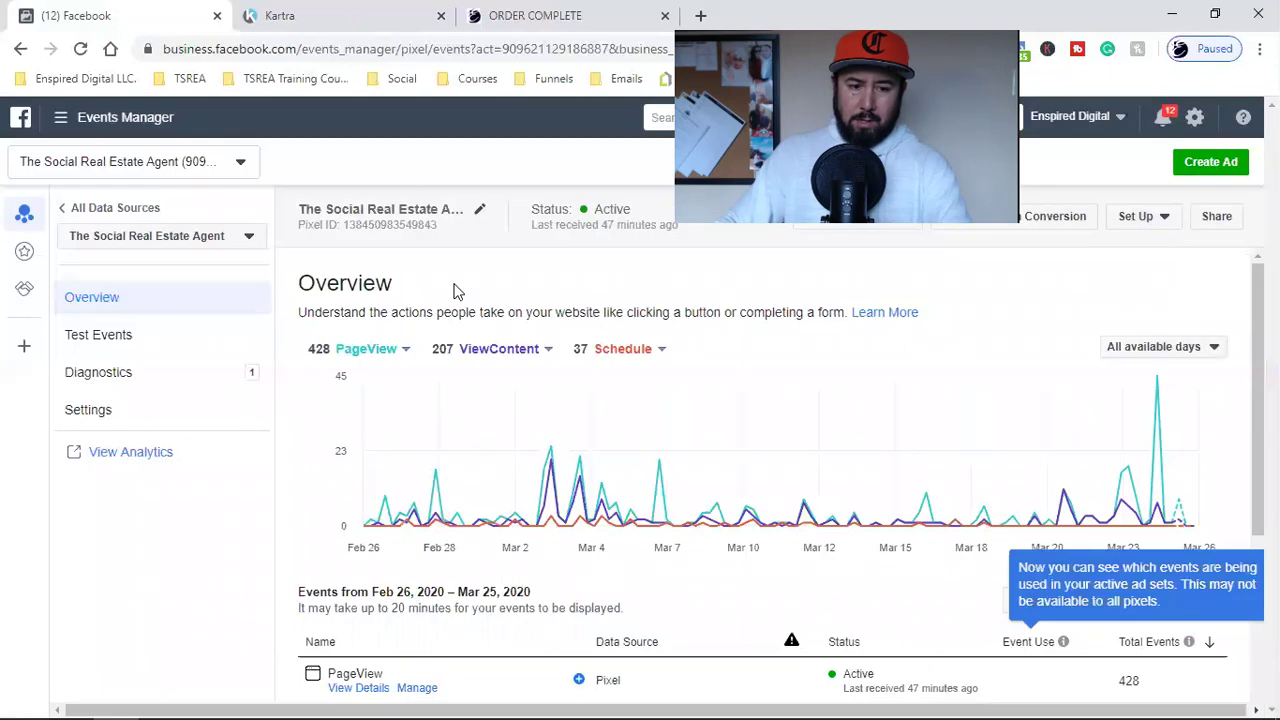
Add the Purchase event code below the base code in Kartra's Facebook Ads tracking code field and apply it
key(ctrl+Tab)
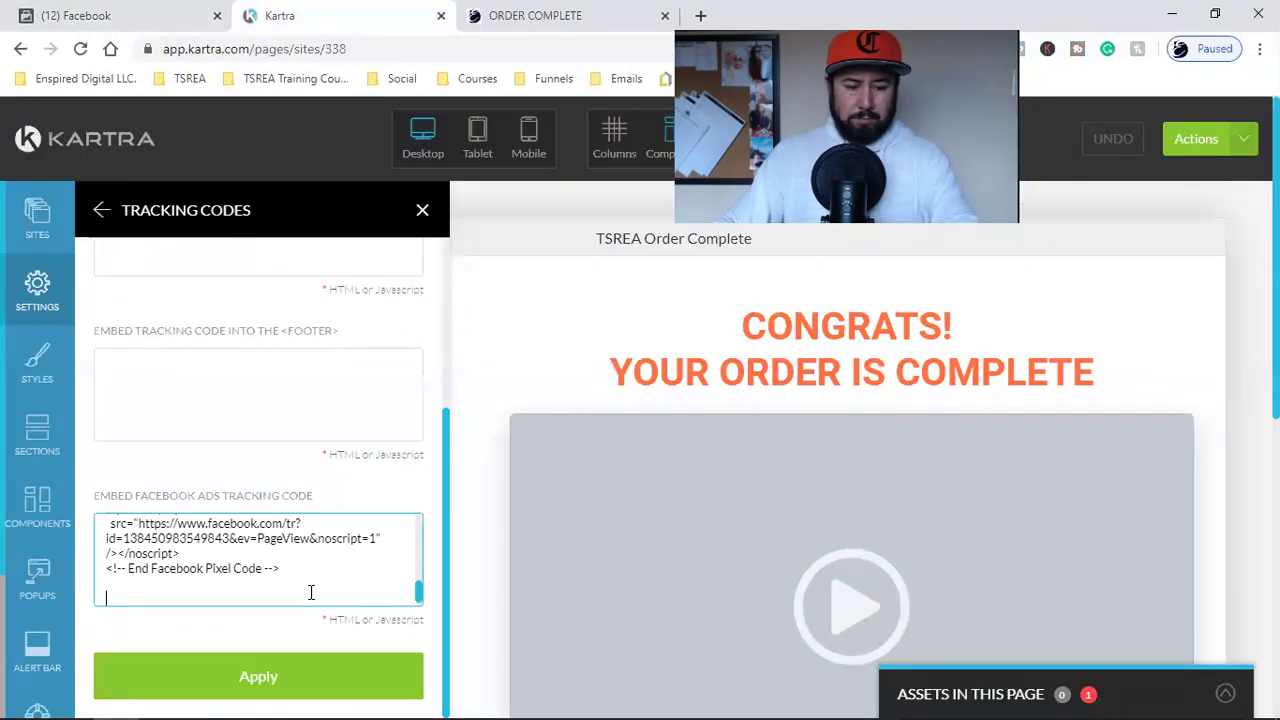
key(ctrl+v)
click(257, 682)
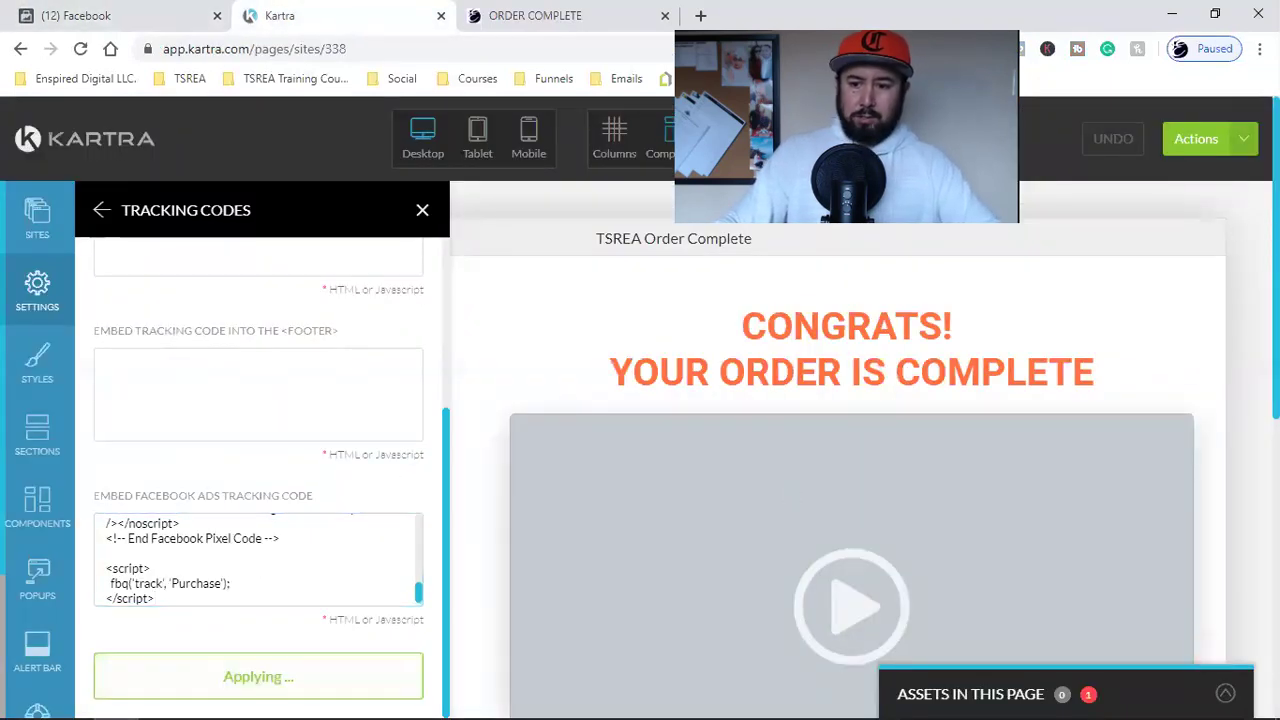
Save the TSREA Order Complete page's progress and publish it live
click(1244, 142)
click(1166, 218)
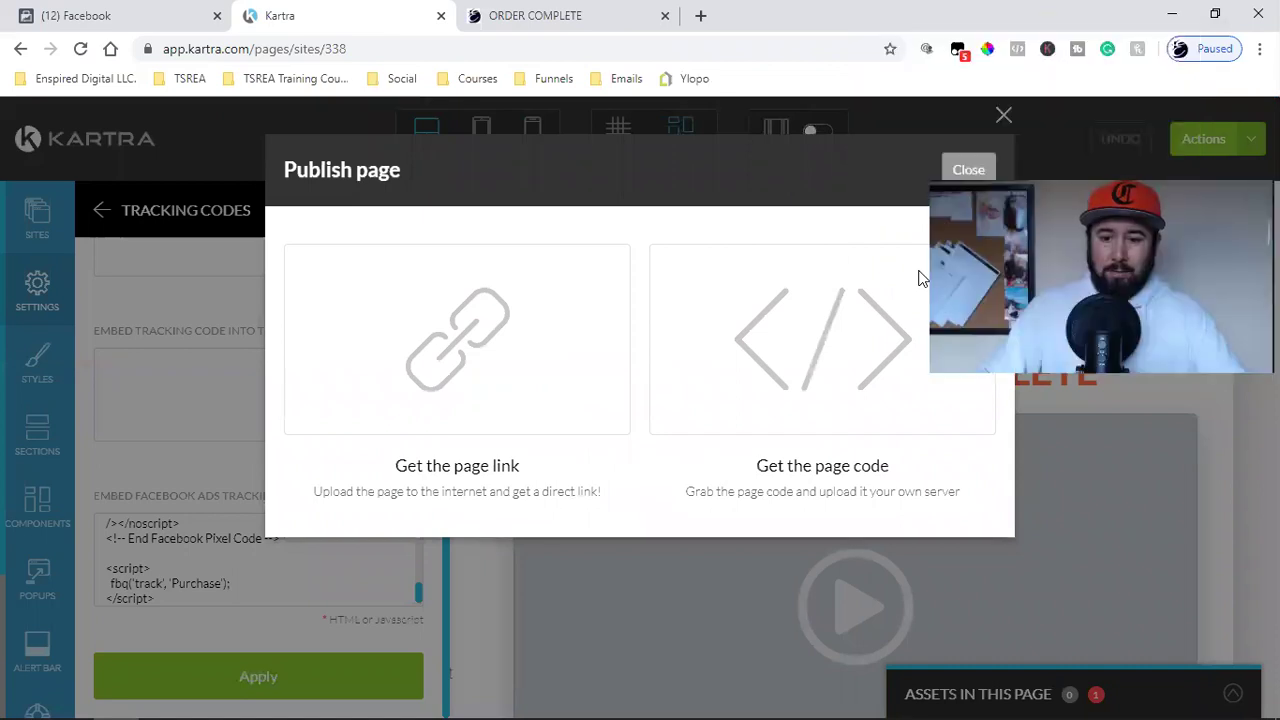
click(968, 176)
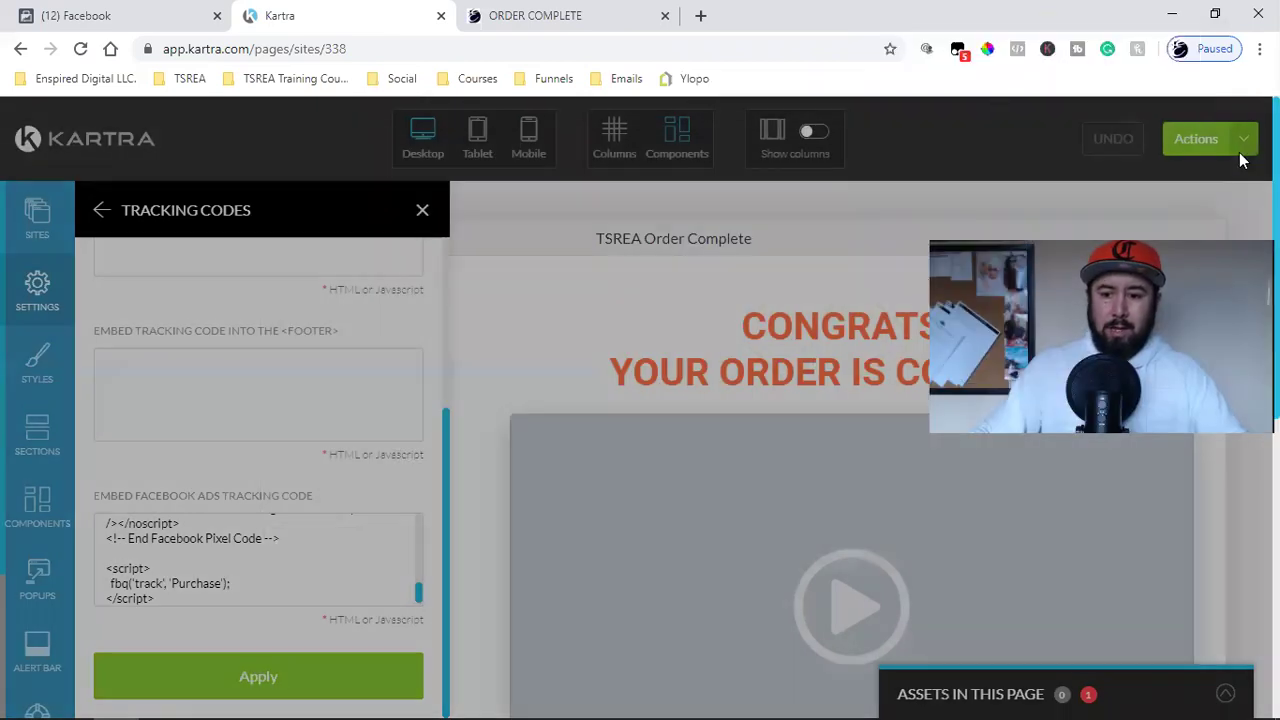
Exit the TSREA Order Complete editor and confirm the return to the dashboard
click(1246, 142)
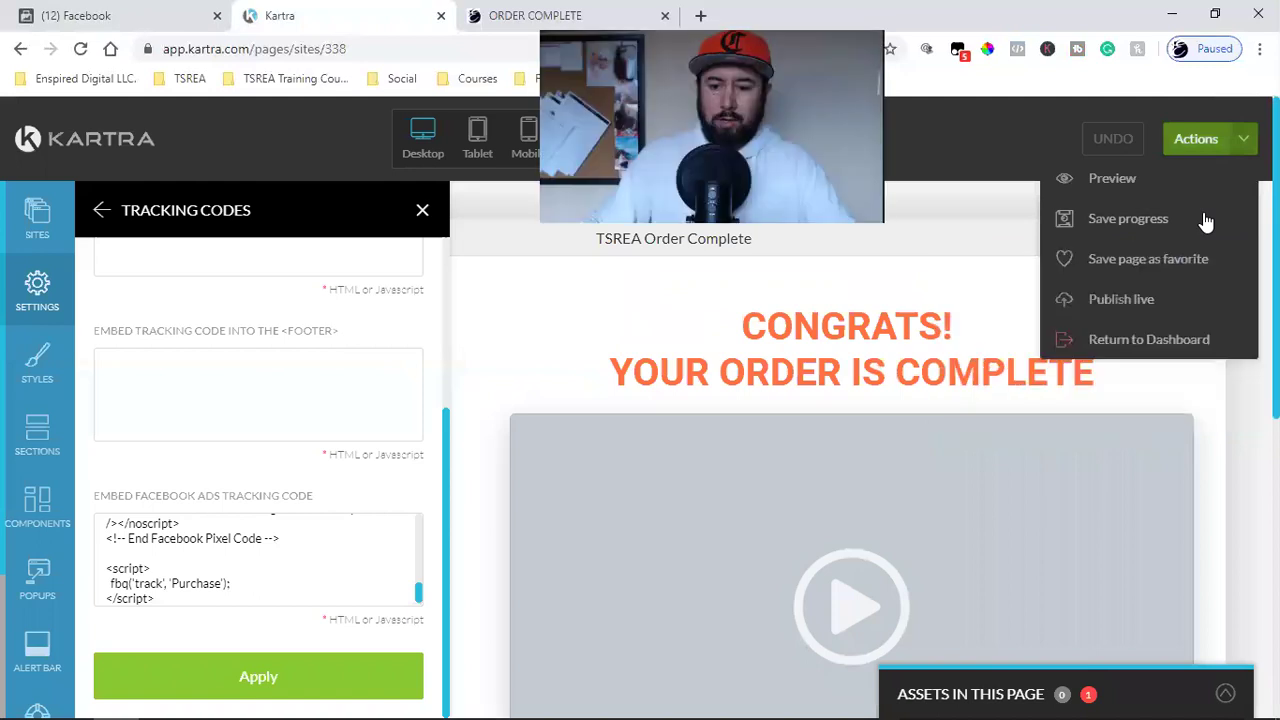
click(1150, 341)
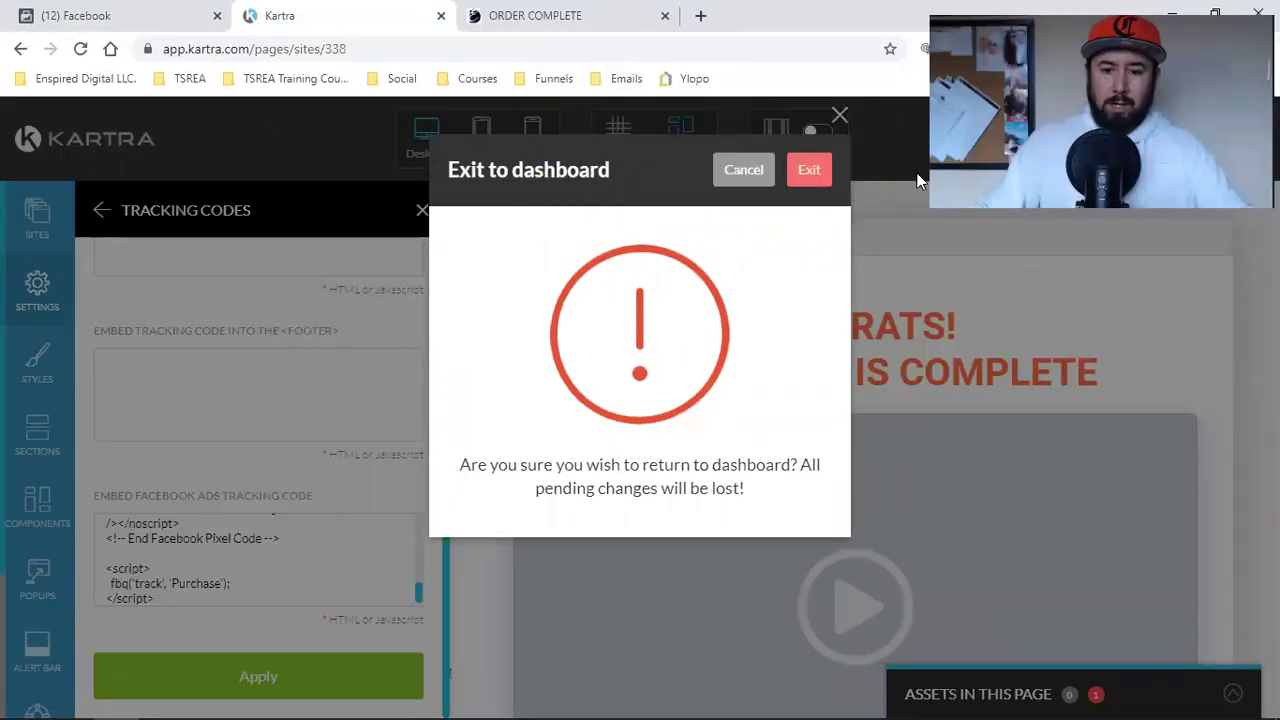
click(812, 170)
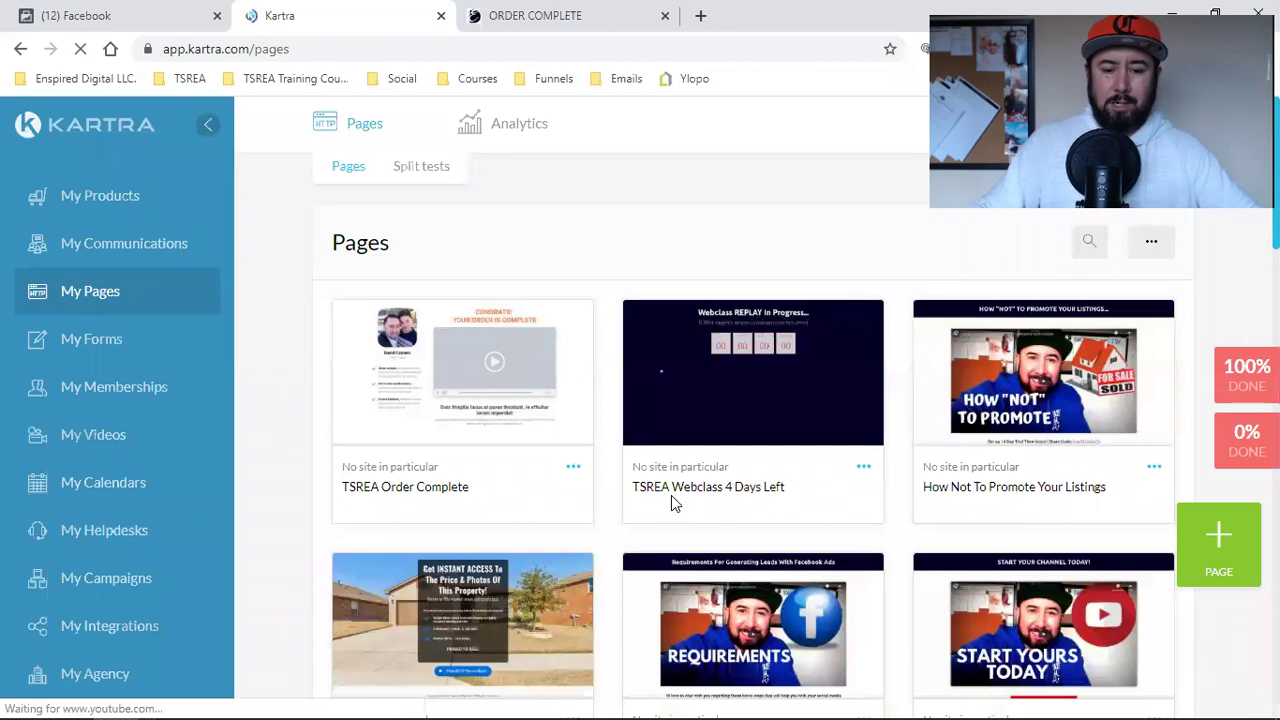
Reload the live order complete page and examine its pixel events with Facebook Pixel Helper
click(600, 15)
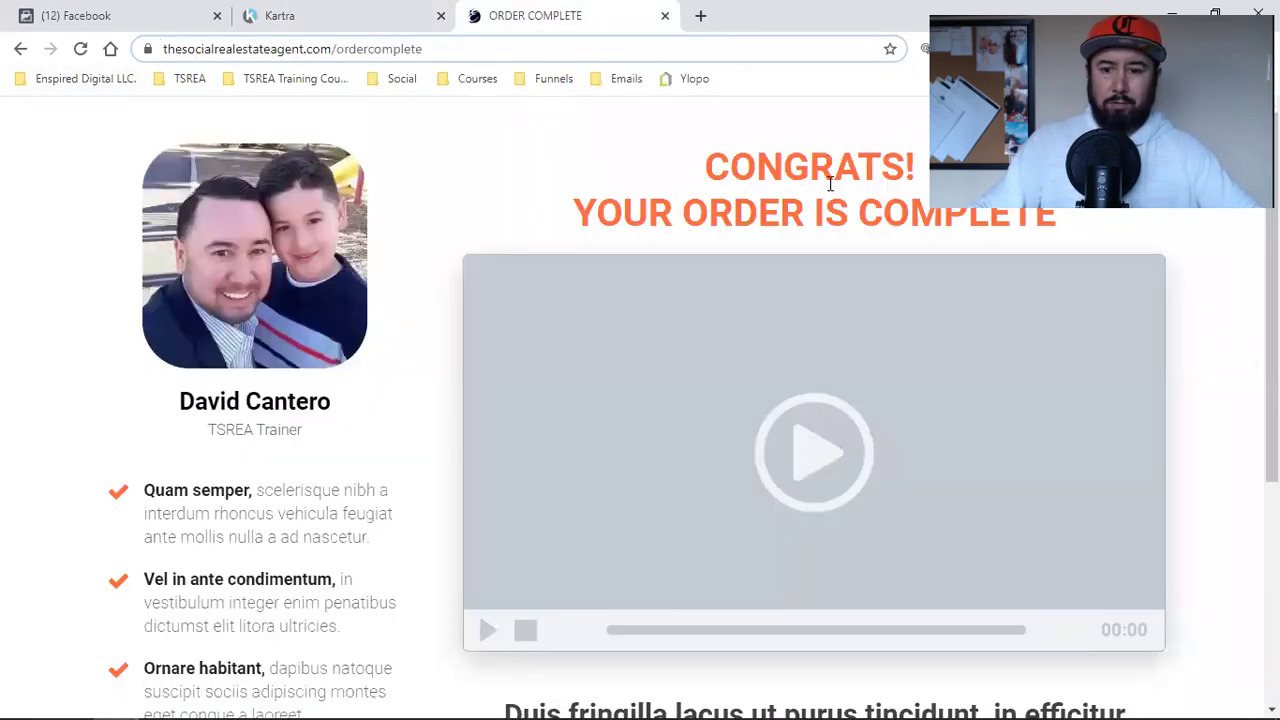
click(82, 49)
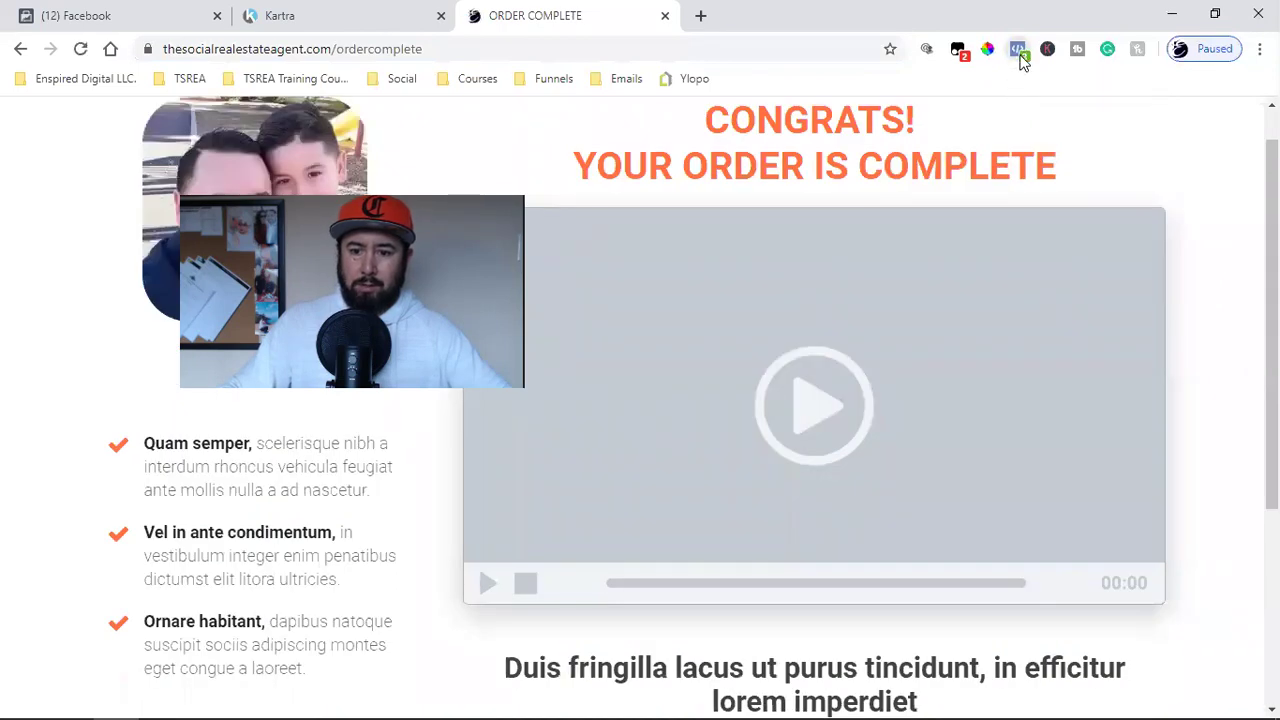
click(1018, 50)
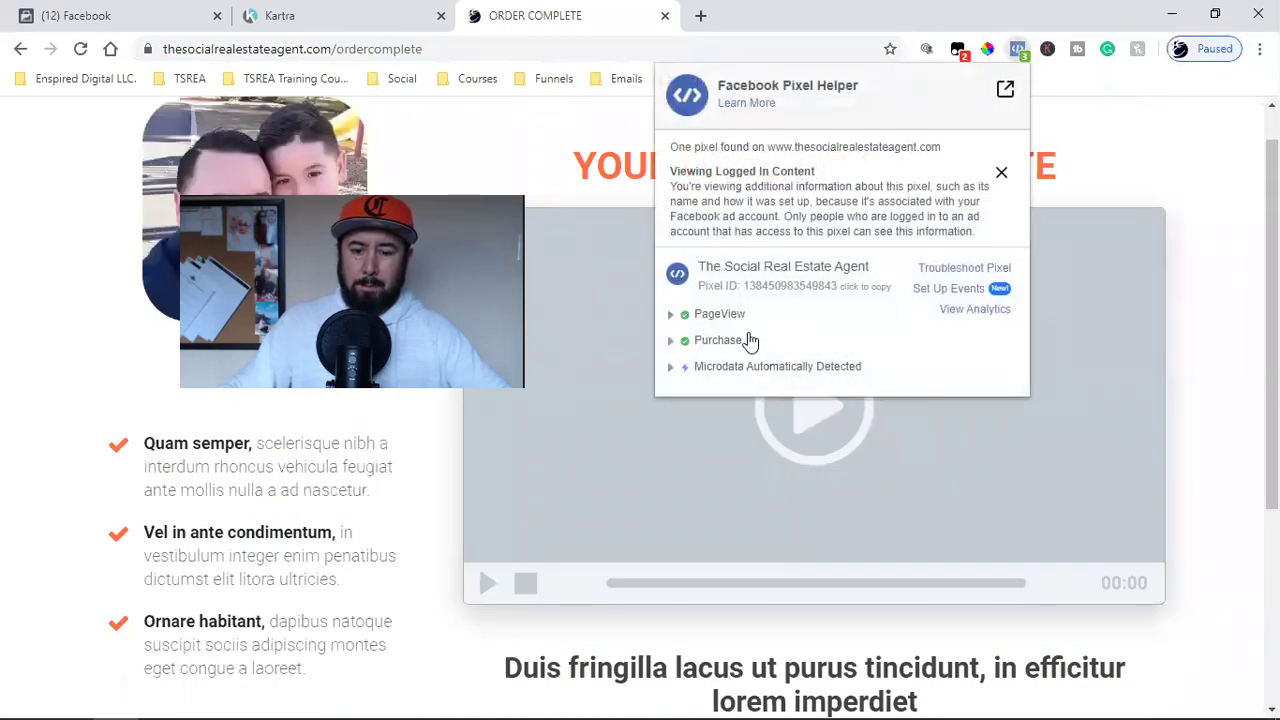
key(Escape)
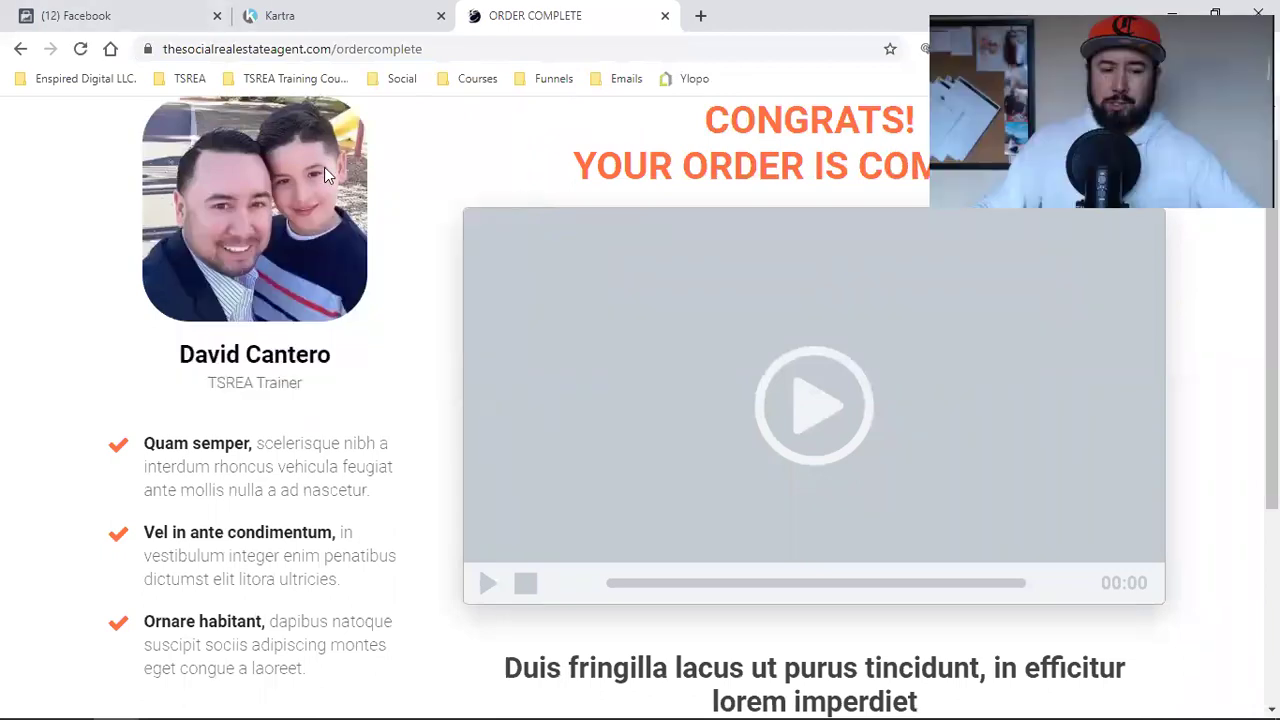
scroll(414, 169, up, 1)
Return to Facebook Events Manager and look over the pixel's event activity graph
click(100, 15)
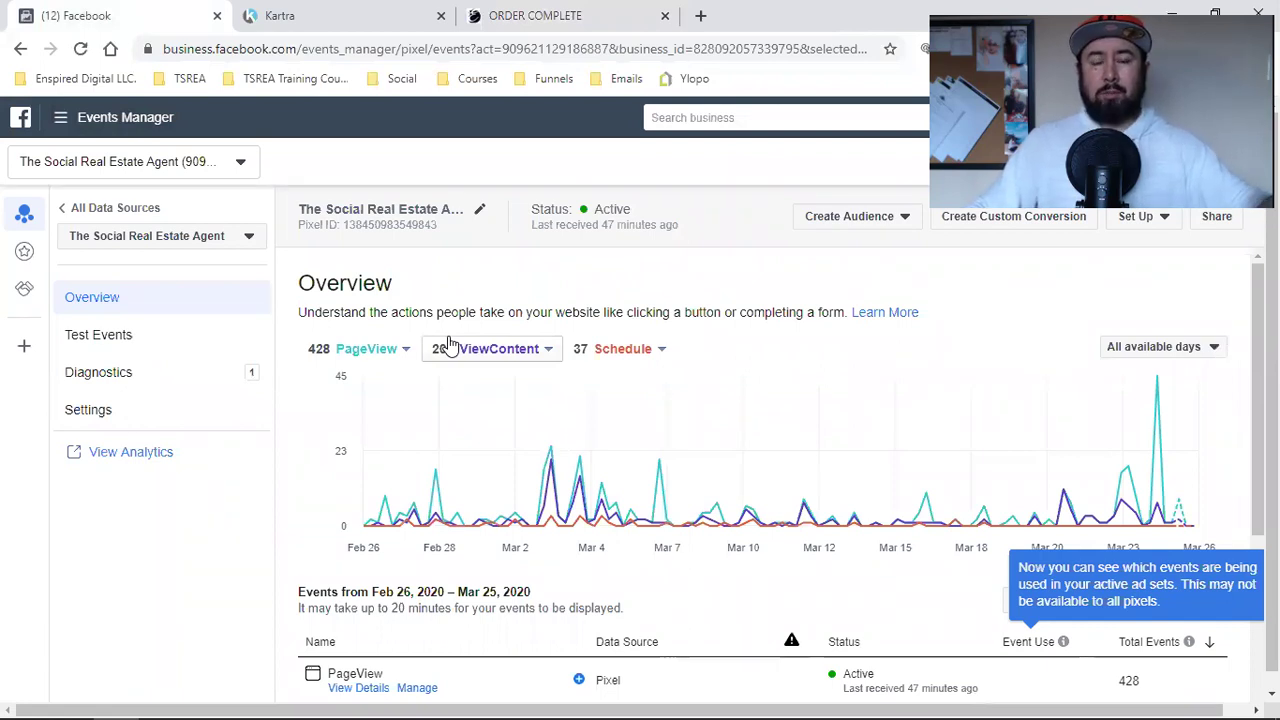
mouse_move(436, 465)
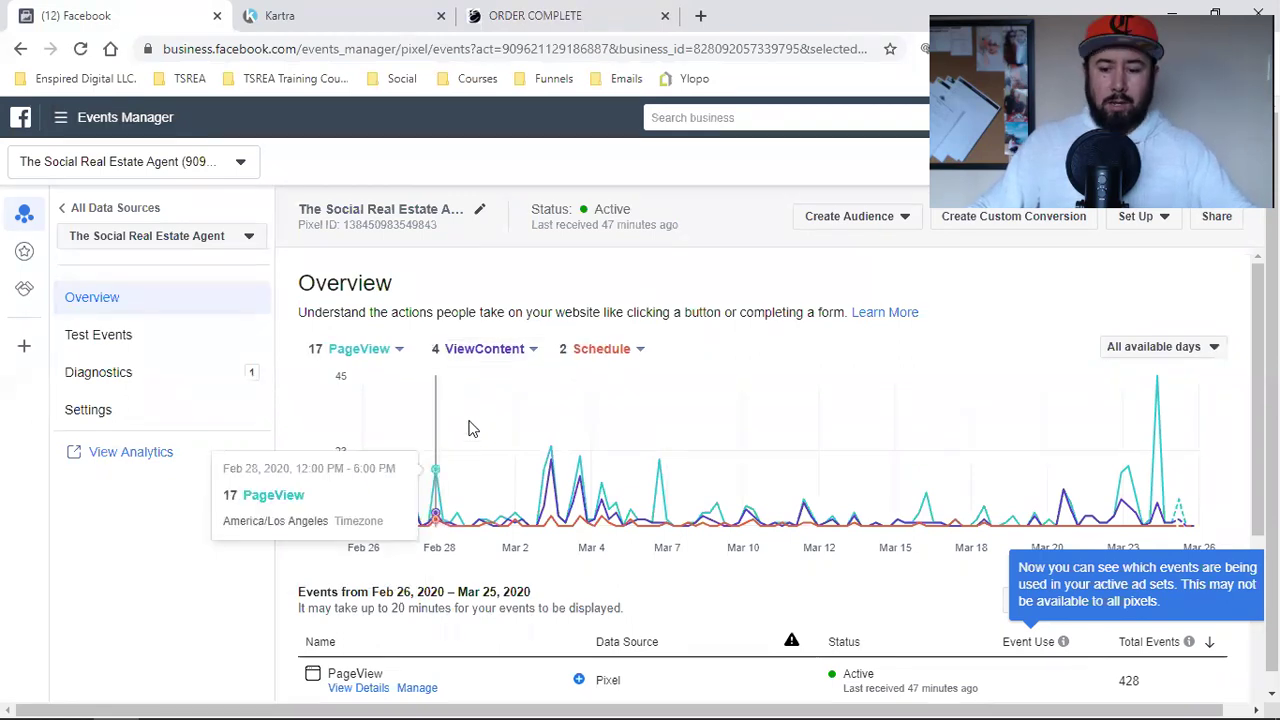